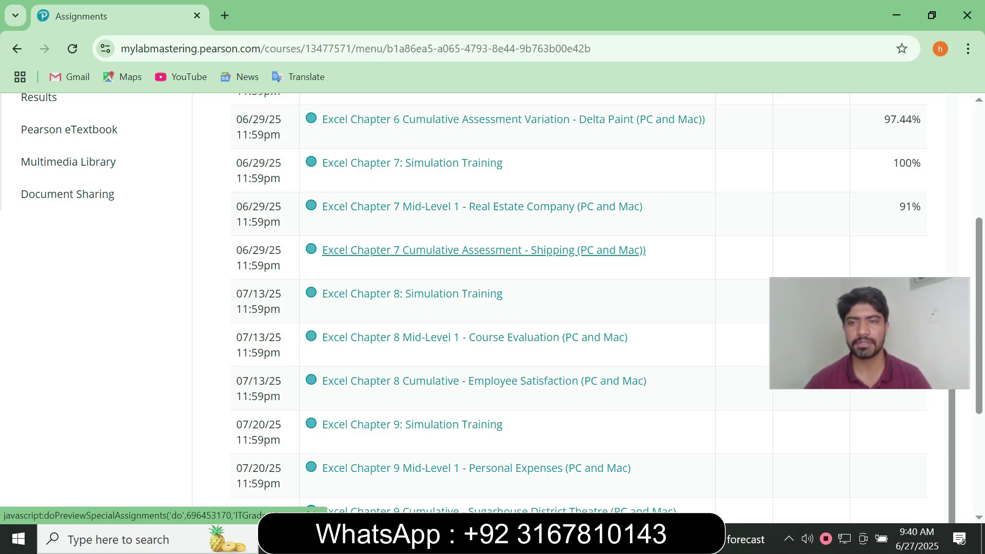
Open the Excel Chapter 7 Cumulative Assessment - Shipping assignment and download all of its starting files.
{"action": "left_click", "coordinate": [483, 251]}
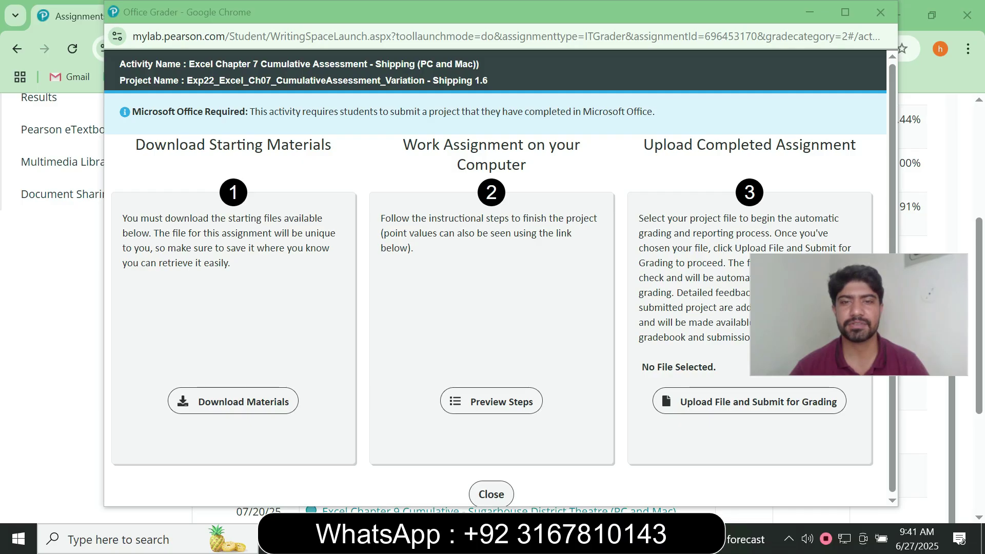
{"action": "left_click", "coordinate": [233, 401]}
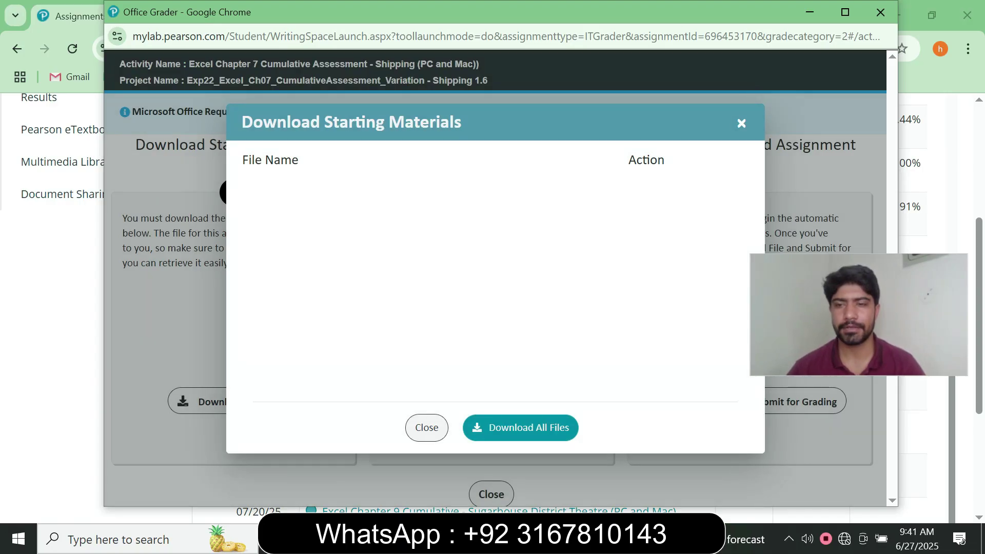
{"action": "left_click", "coordinate": [520, 427]}
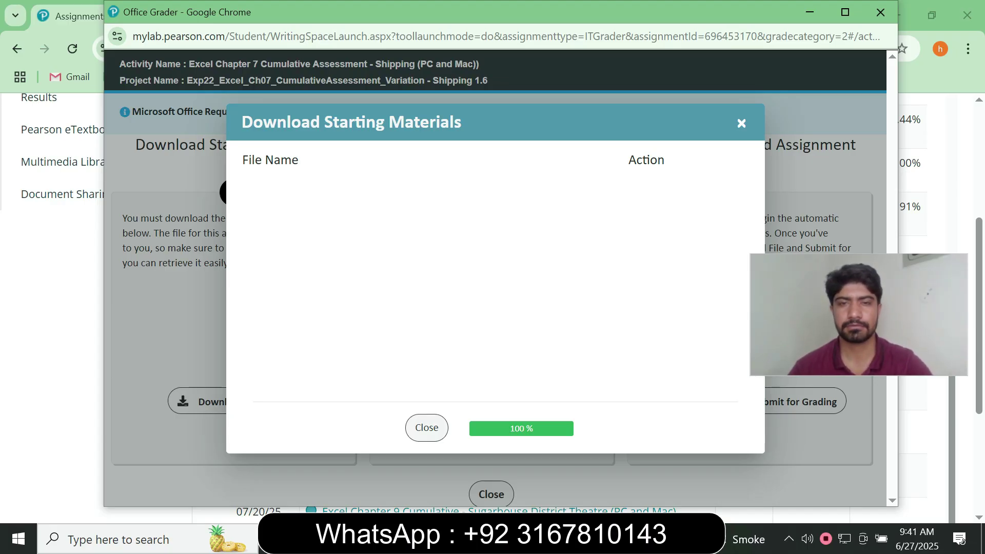
Check the Downloads folder in File Explorer and return to the Office Grader window.
{"action": "key", "text": "super+e"}
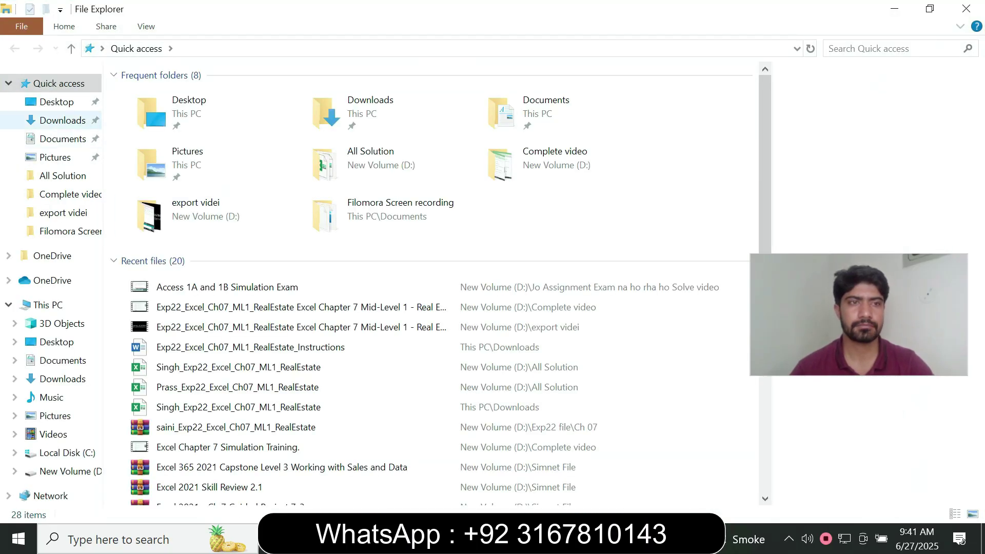
{"action": "left_click", "coordinate": [62, 121]}
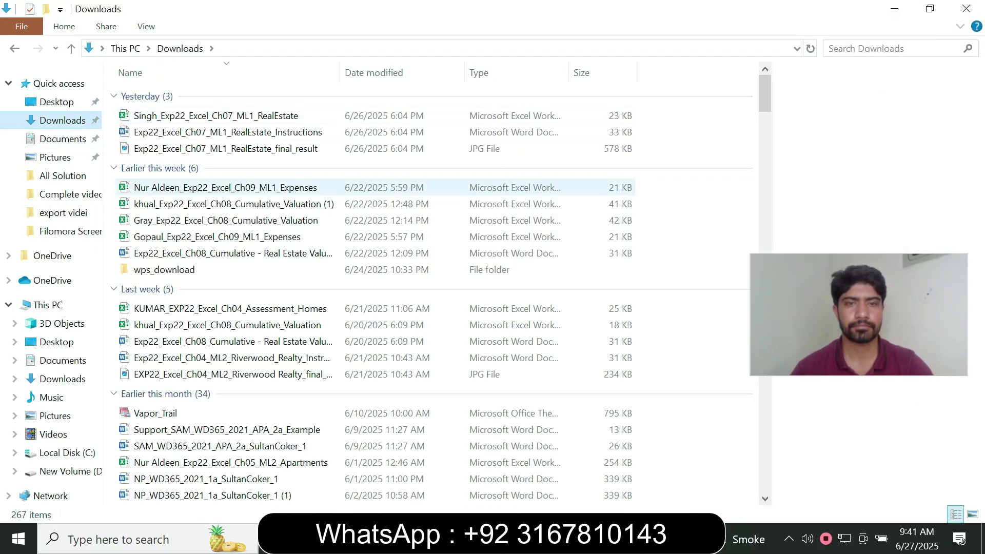
{"action": "mouse_move", "coordinate": [472, 538]}
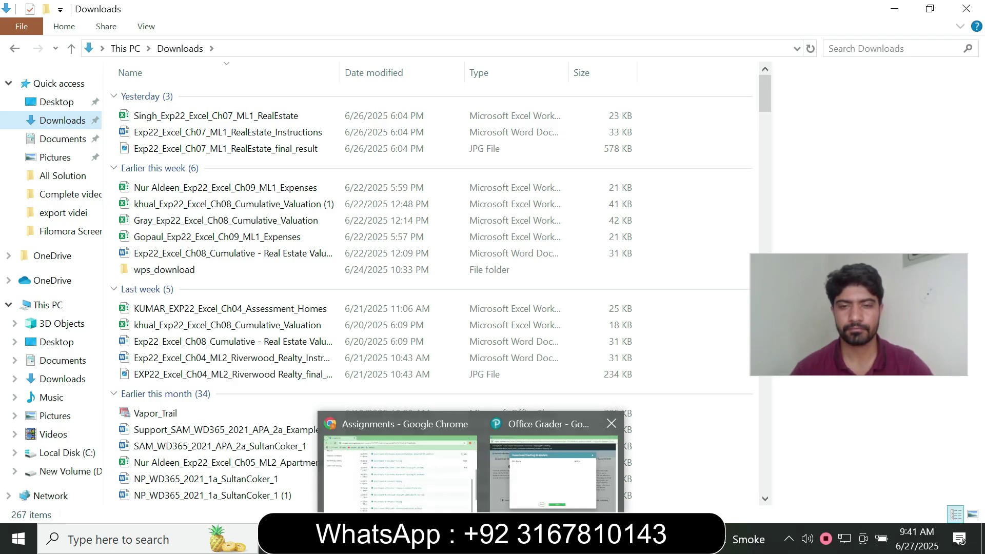
{"action": "left_click", "coordinate": [554, 462]}
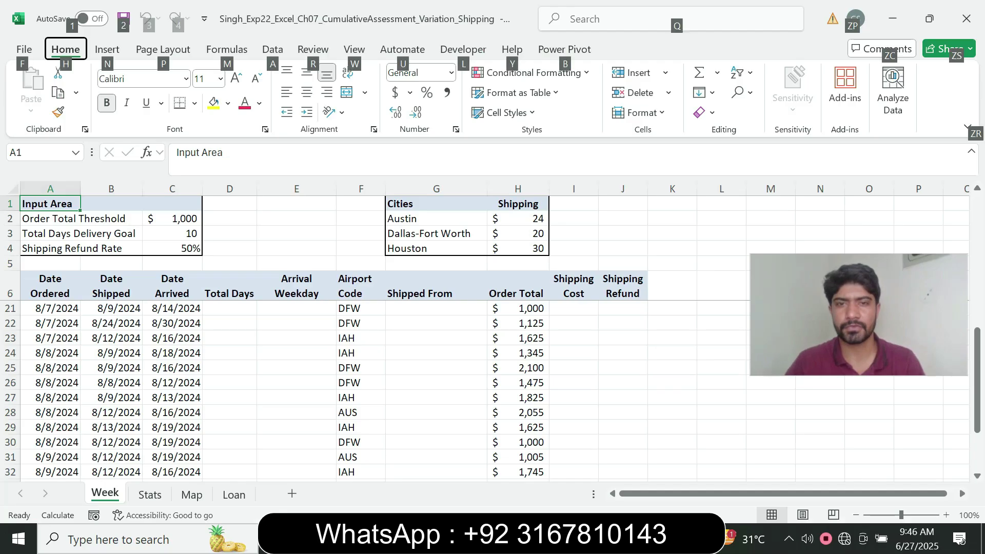
Switch to the Shipping instructions document in Word and highlight the step 1 instructions in yellow.
{"action": "left_click", "coordinate": [573, 352]}
{"action": "key", "text": "alt+Tab"}
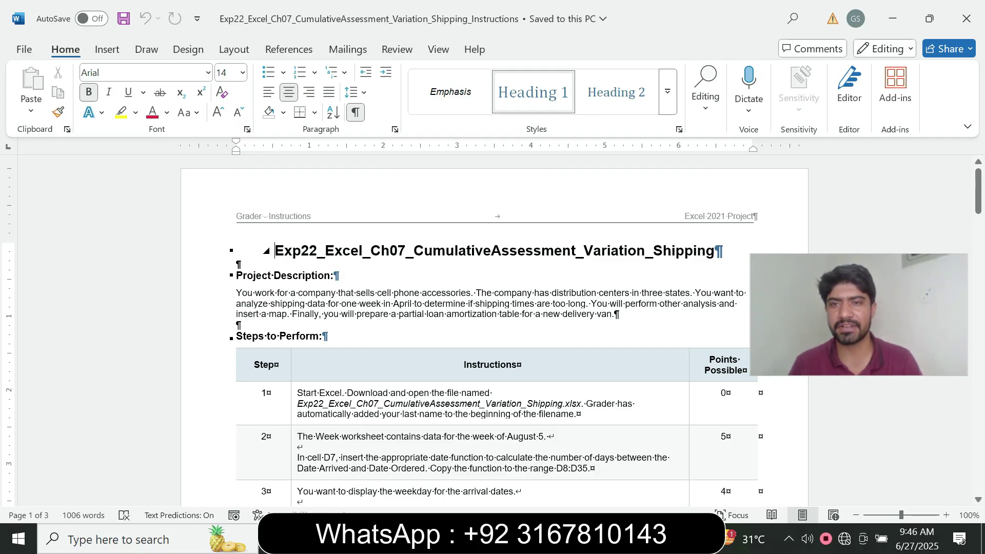
{"action": "mouse_move", "coordinate": [979, 191]}
{"action": "left_mouse_down"}
{"action": "mouse_move", "coordinate": [979, 404]}
{"action": "mouse_move", "coordinate": [978, 200]}
{"action": "left_mouse_up"}
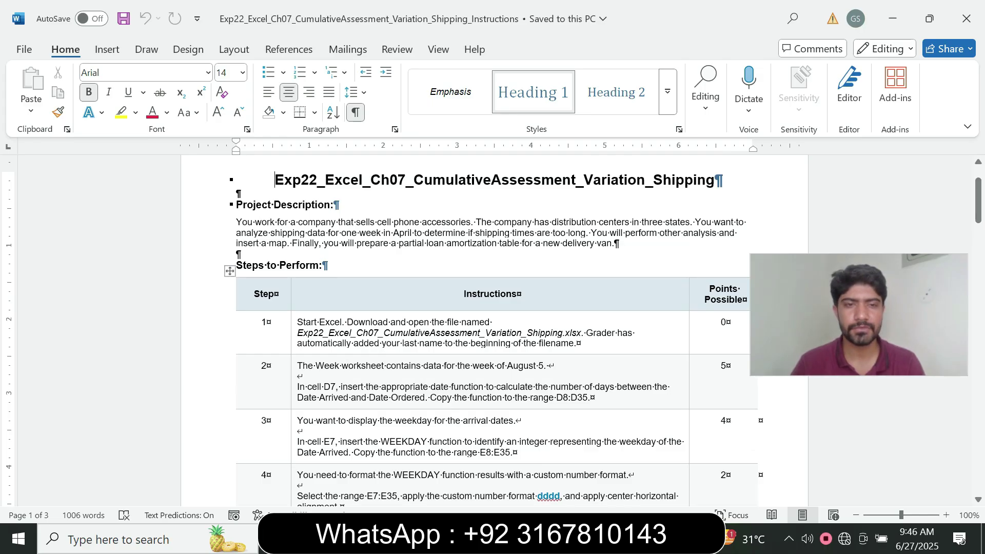
{"action": "left_click", "coordinate": [293, 336]}
{"action": "left_click", "coordinate": [364, 314]}
{"action": "left_click", "coordinate": [369, 398]}
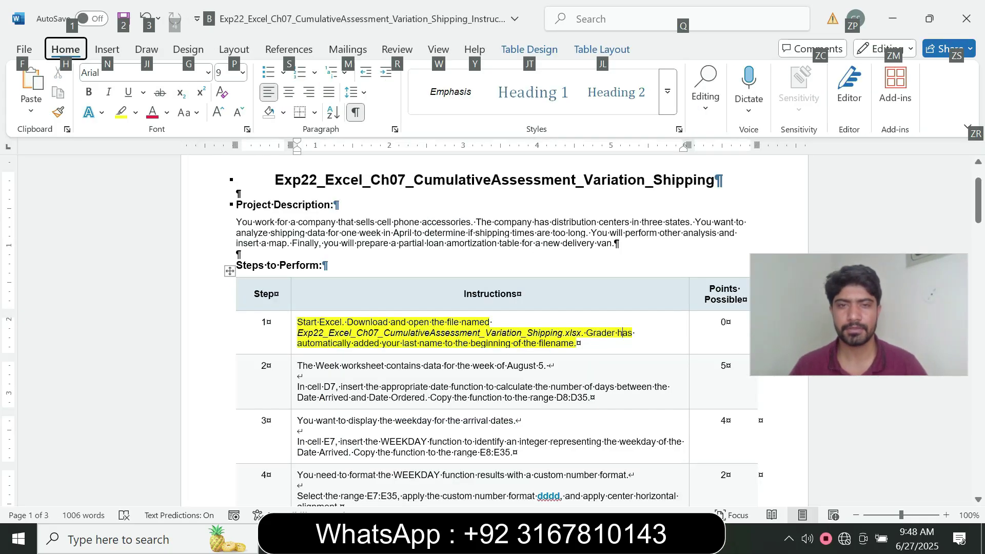
{"action": "left_click", "coordinate": [464, 294]}
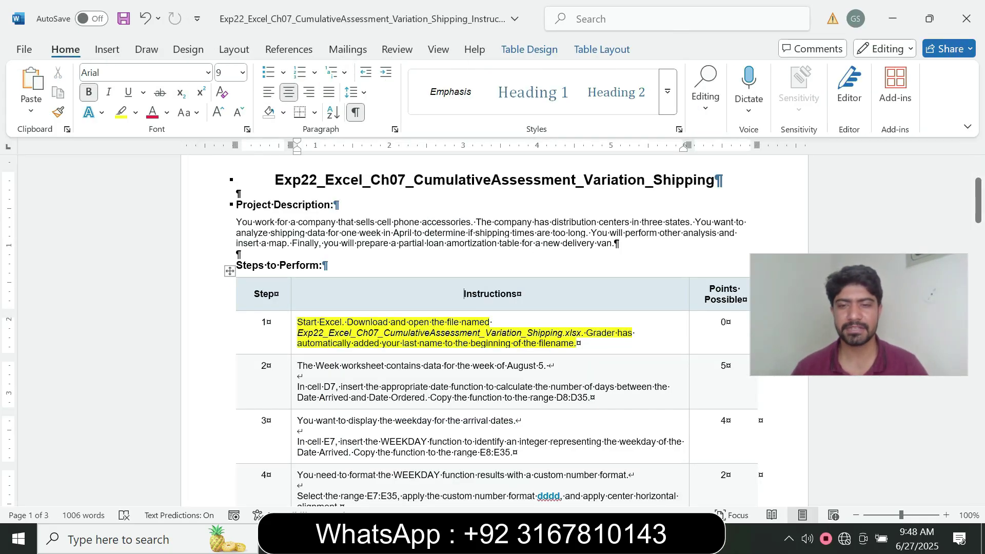
Glance at the Week worksheet in Excel, return to Word and remove the highlighting from the step 1 instructions.
{"action": "key", "text": "alt+Tab"}
{"action": "left_click", "coordinate": [297, 263]}
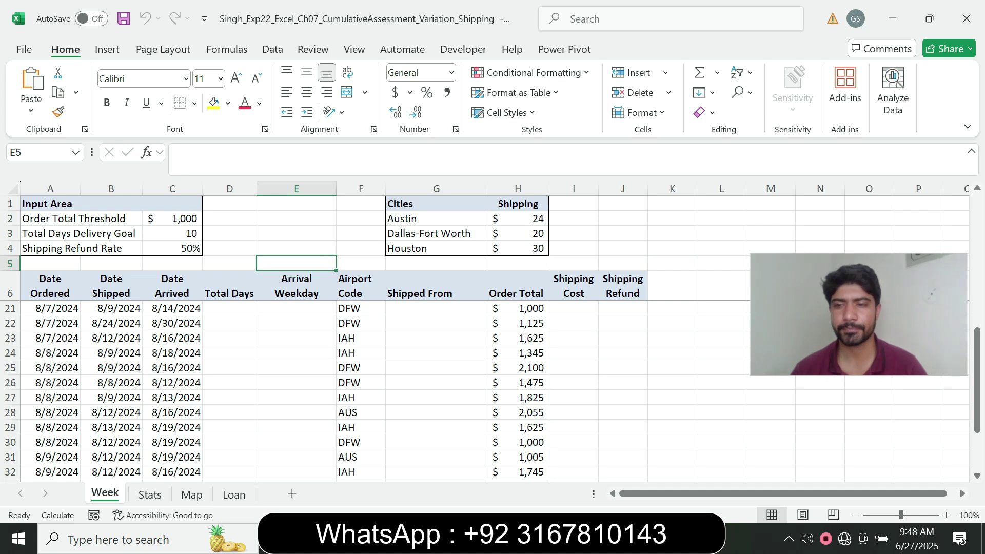
{"action": "key", "text": "alt+Tab"}
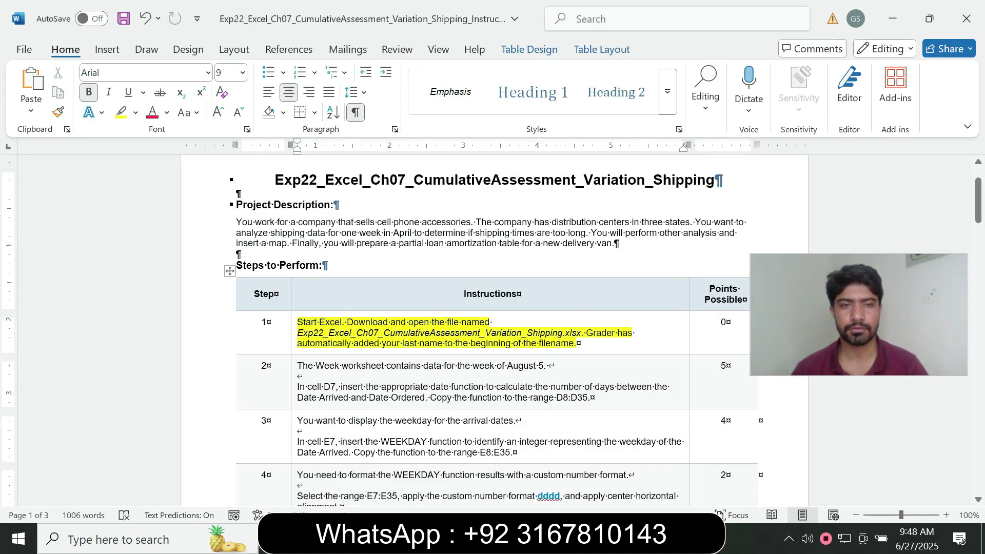
{"action": "left_click", "coordinate": [294, 343]}
{"action": "left_click", "coordinate": [376, 325]}
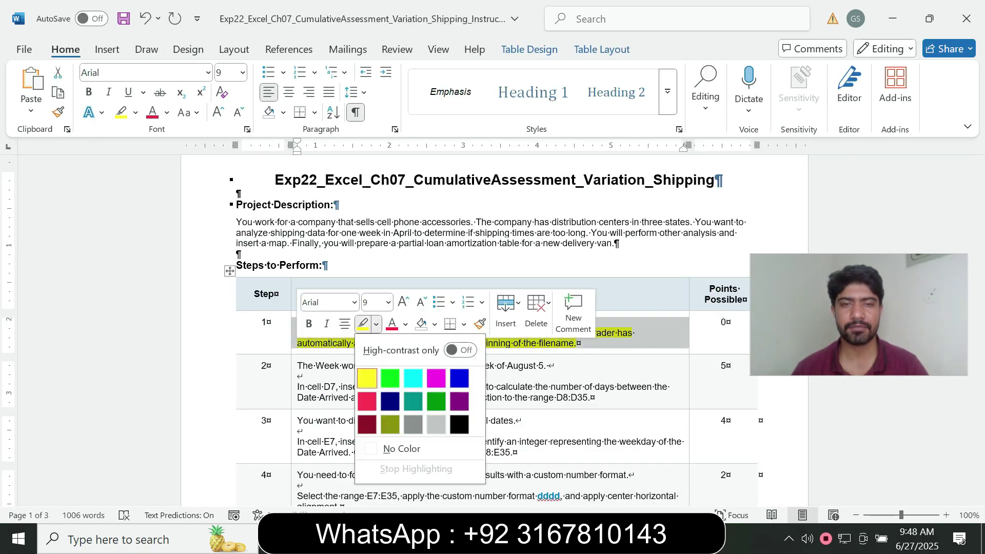
{"action": "left_click", "coordinate": [402, 448]}
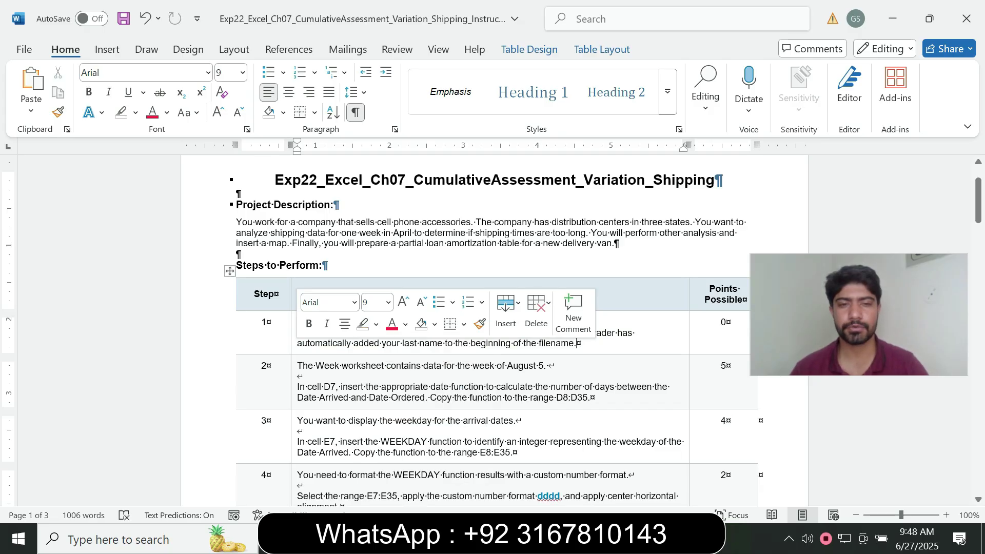
{"action": "left_click", "coordinate": [578, 343]}
Set the step 2 instructions to font size 14 and highlight them in turquoise.
{"action": "left_click", "coordinate": [294, 382]}
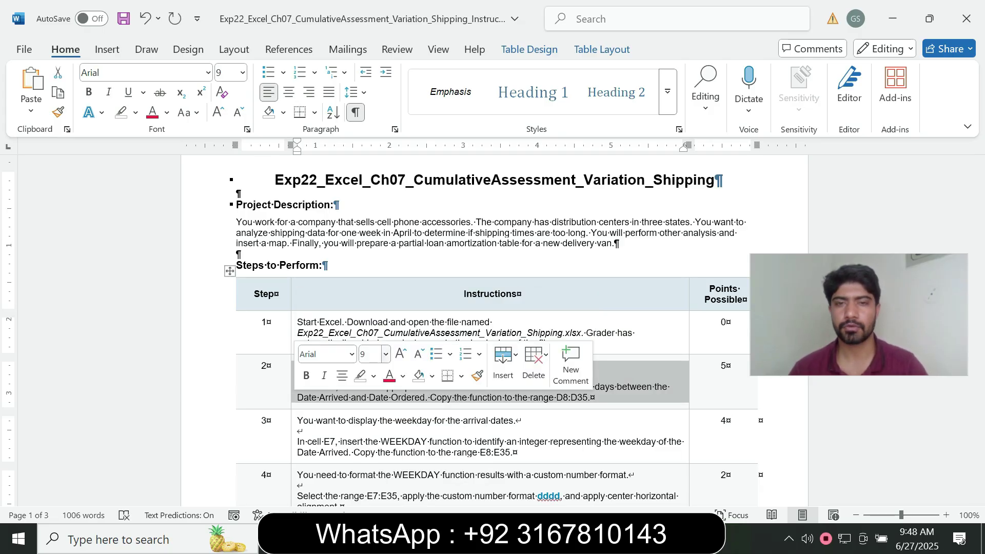
{"action": "left_click", "coordinate": [385, 354]}
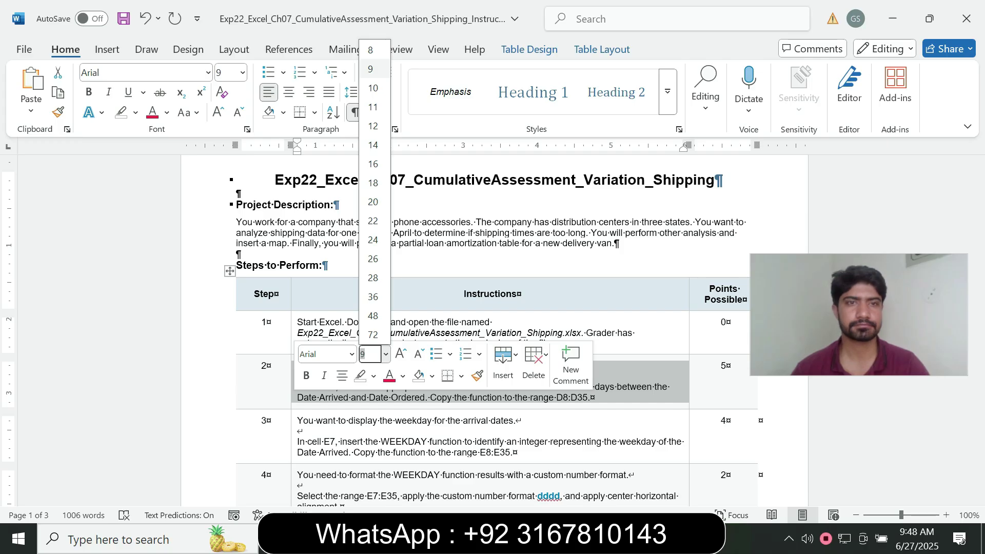
{"action": "left_click", "coordinate": [373, 145]}
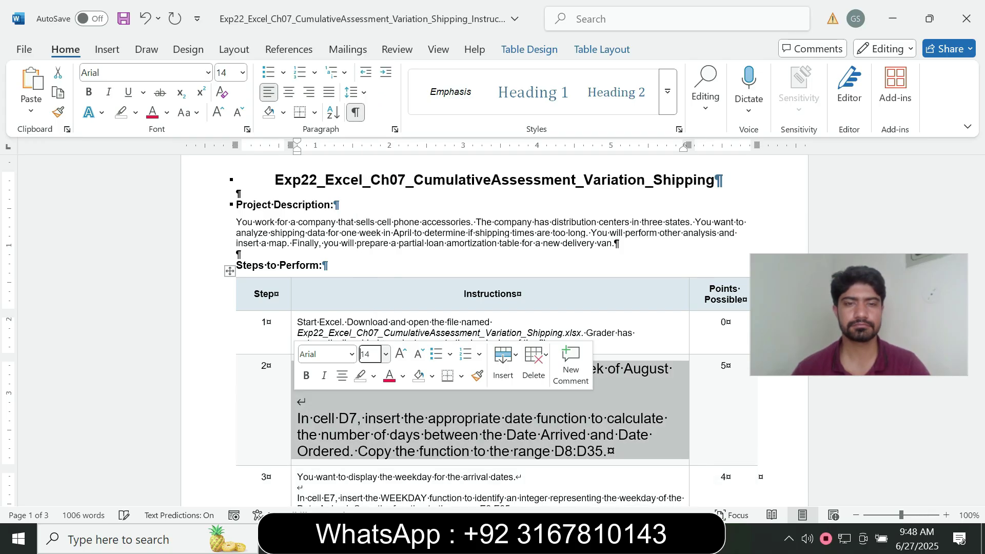
{"action": "left_click", "coordinate": [136, 113]}
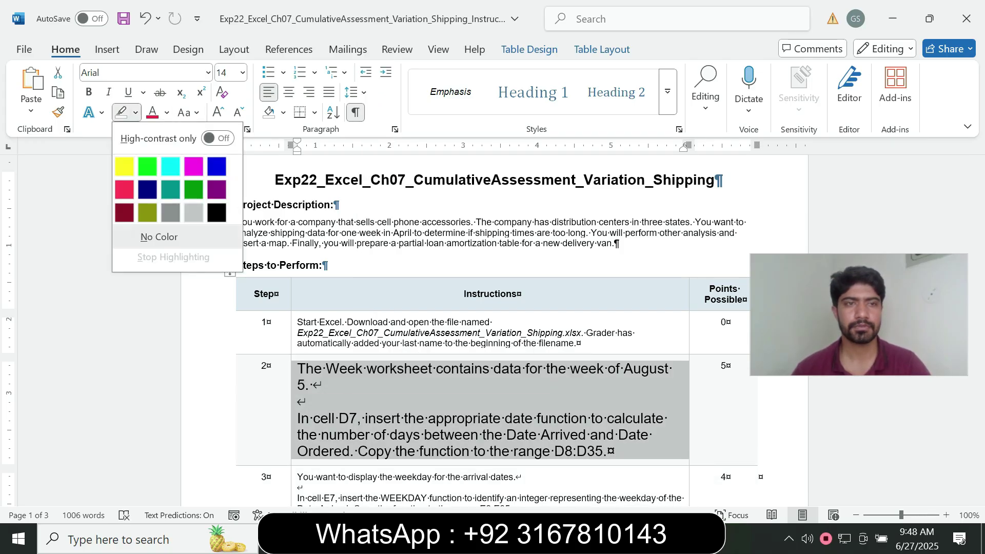
{"action": "left_click", "coordinate": [170, 167]}
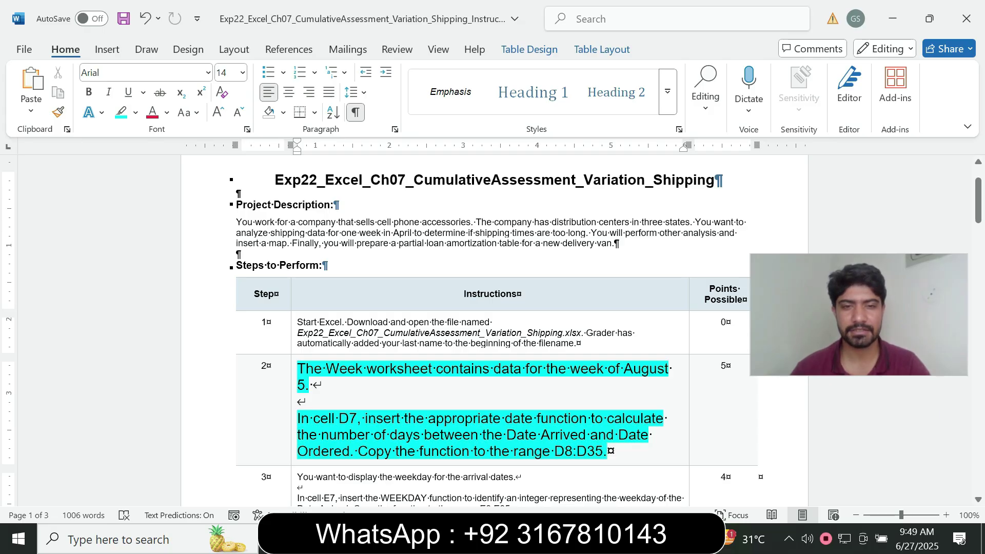
Review the step 2 instruction in Word and select cell D7 on the Week worksheet in Excel.
{"action": "left_click_drag", "start_coordinate": [355, 418], "coordinate": [380, 418]}
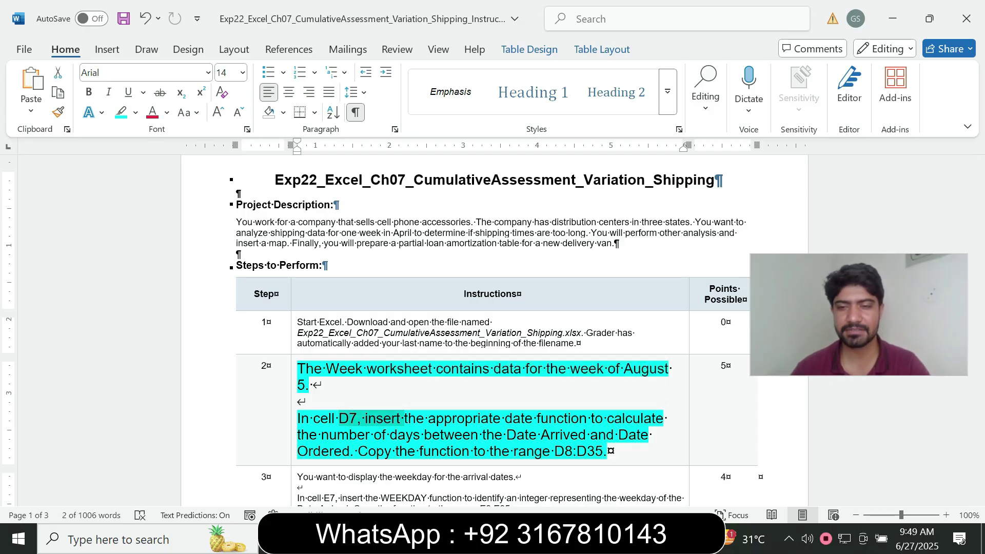
{"action": "mouse_move", "coordinate": [626, 539]}
{"action": "left_click", "coordinate": [623, 462]}
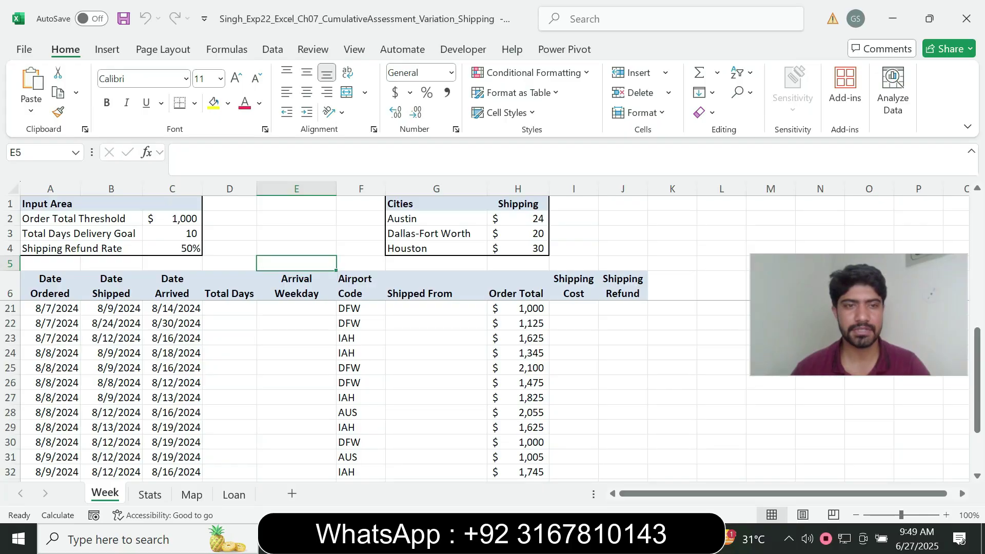
{"action": "left_click", "coordinate": [230, 308]}
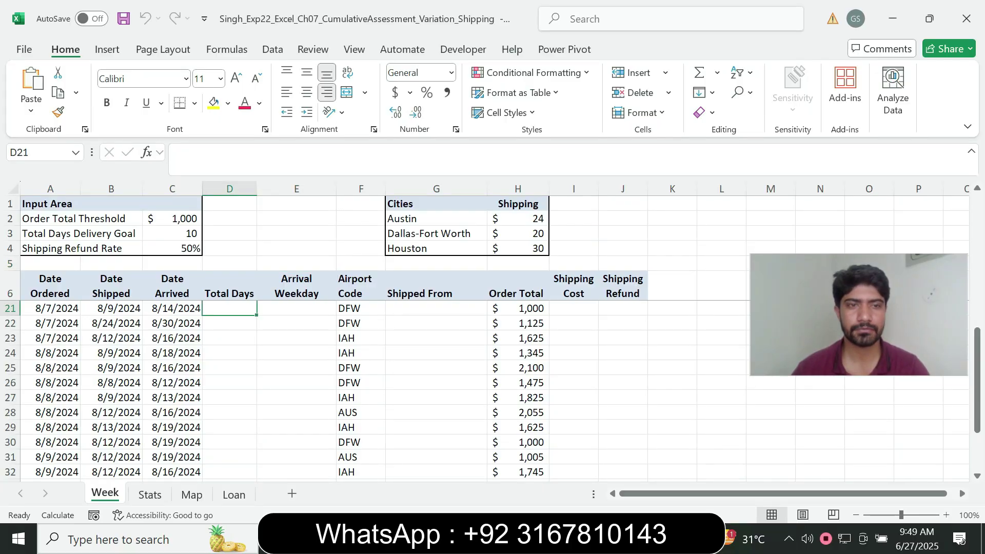
{"action": "left_click_drag", "start_coordinate": [978, 381], "coordinate": [978, 246]}
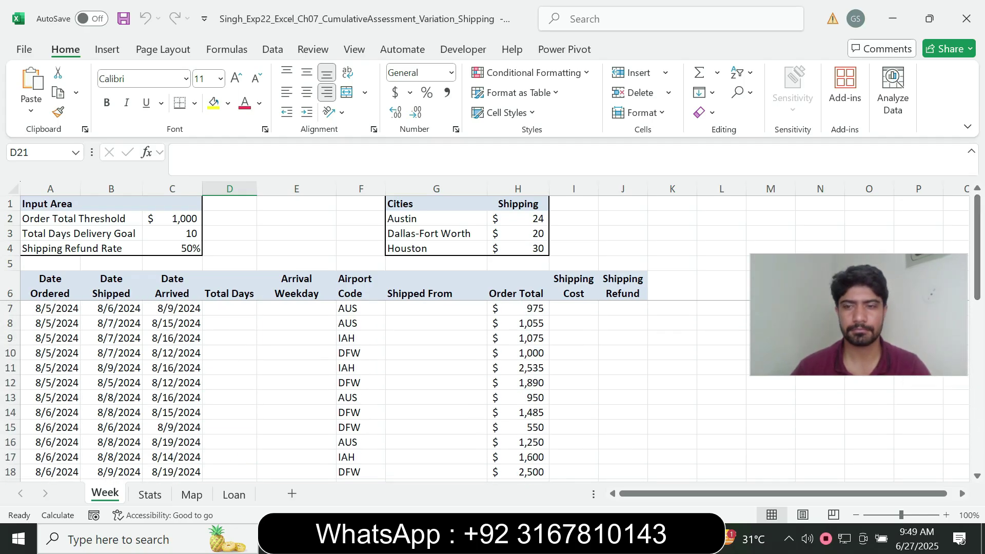
{"action": "left_click", "coordinate": [229, 309]}
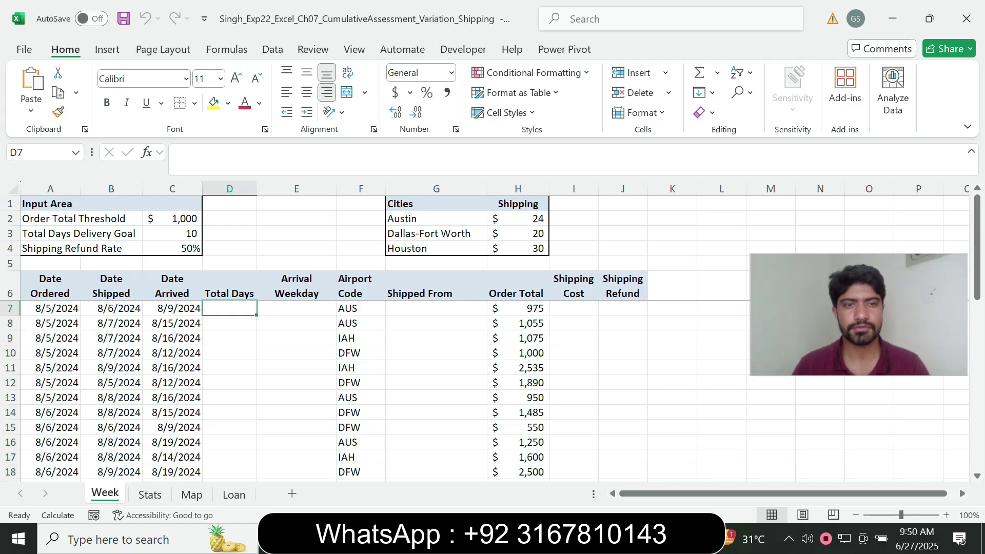
{"action": "key", "text": "alt+Tab"}
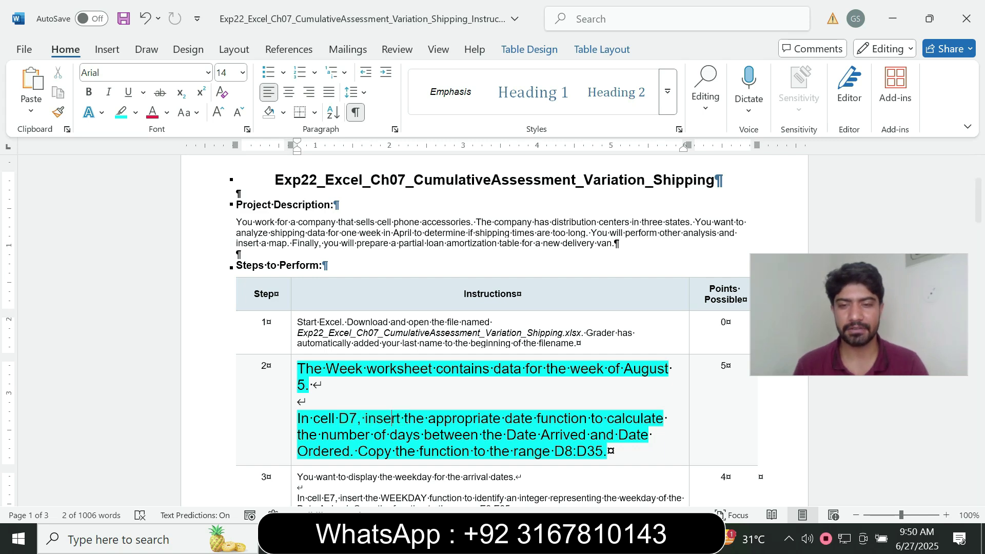
{"action": "key", "text": "alt+Tab"}
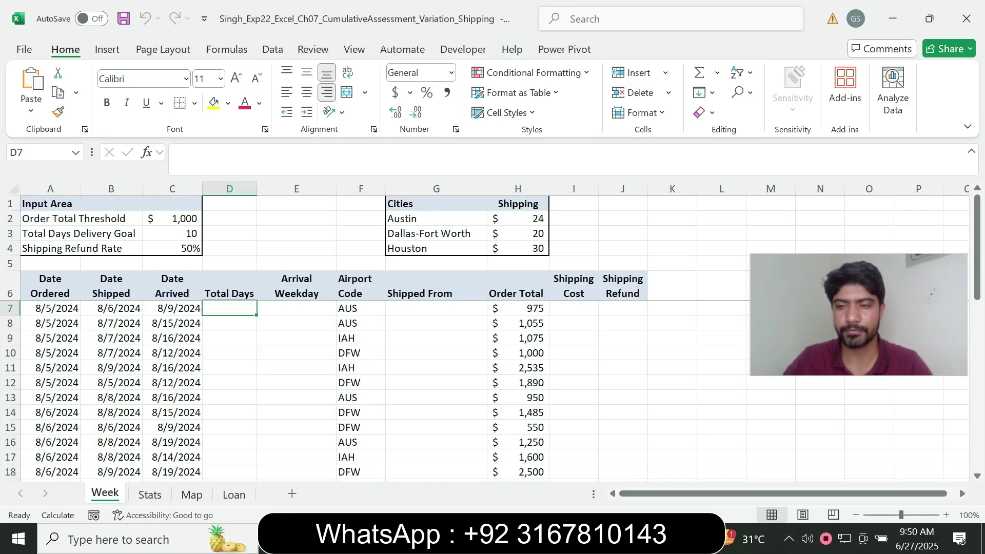
Enter the formula =DAYS(C7,B7) in cell D7 of the Total Days column.
{"action": "type", "text": "="}
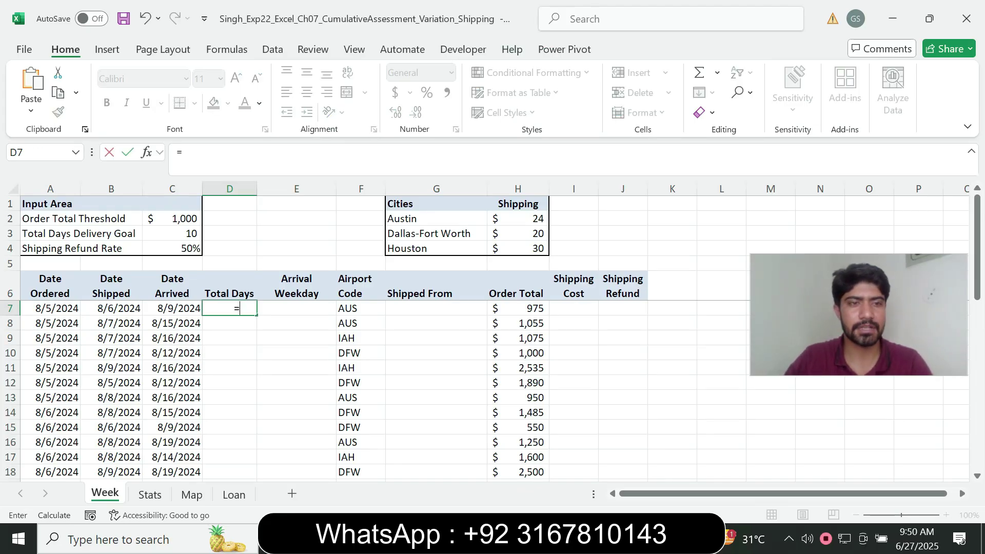
{"action": "type", "text": "days"}
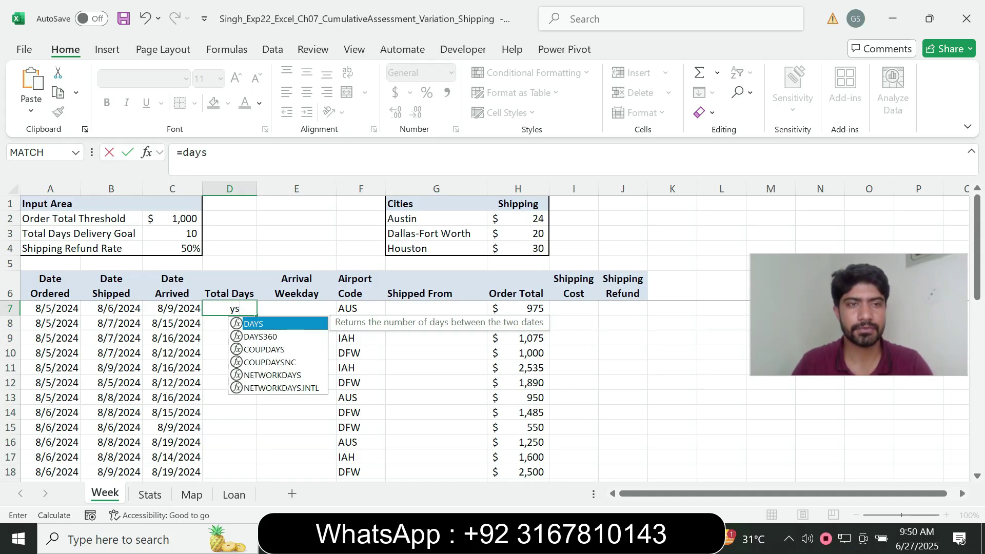
{"action": "key", "text": "Tab"}
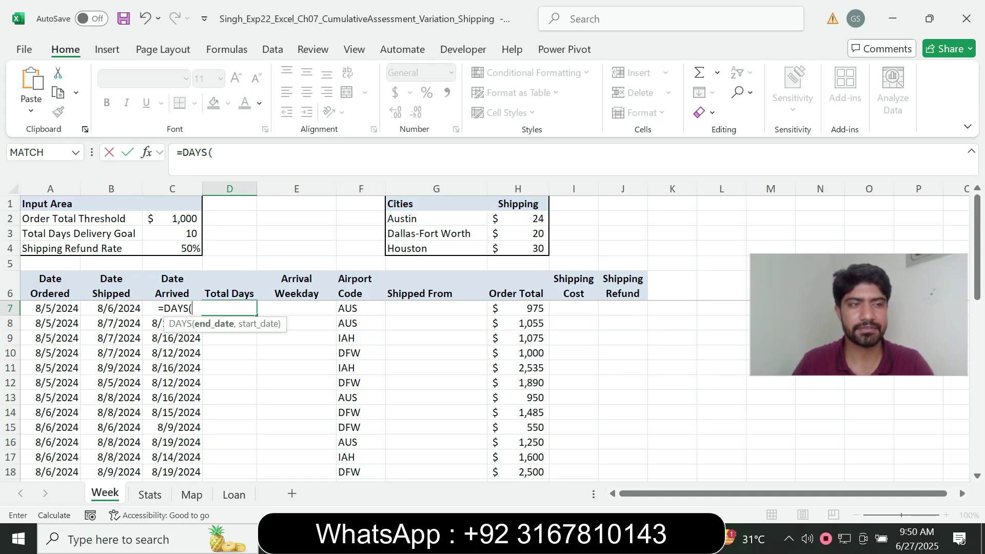
{"action": "left_click", "coordinate": [214, 153]}
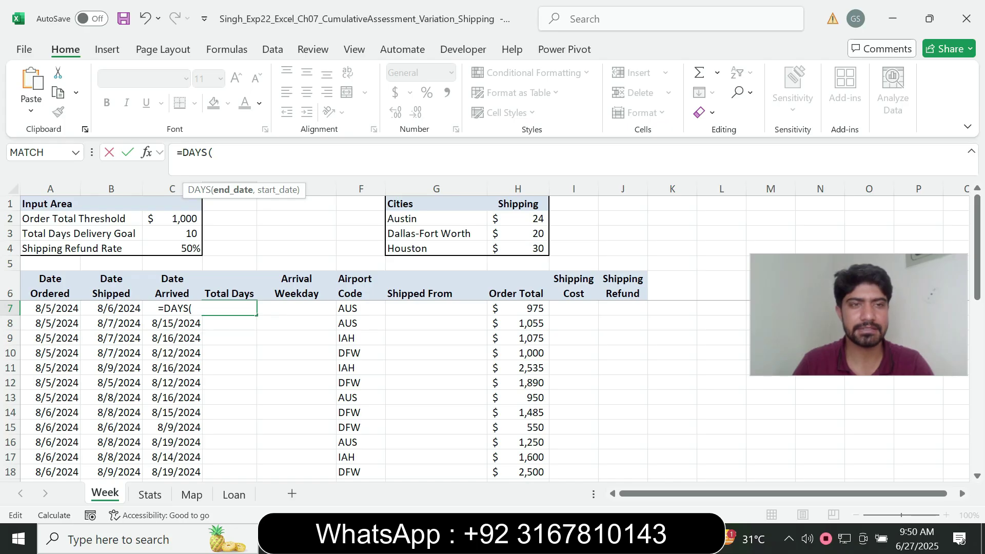
{"action": "type", "text": "C7"}
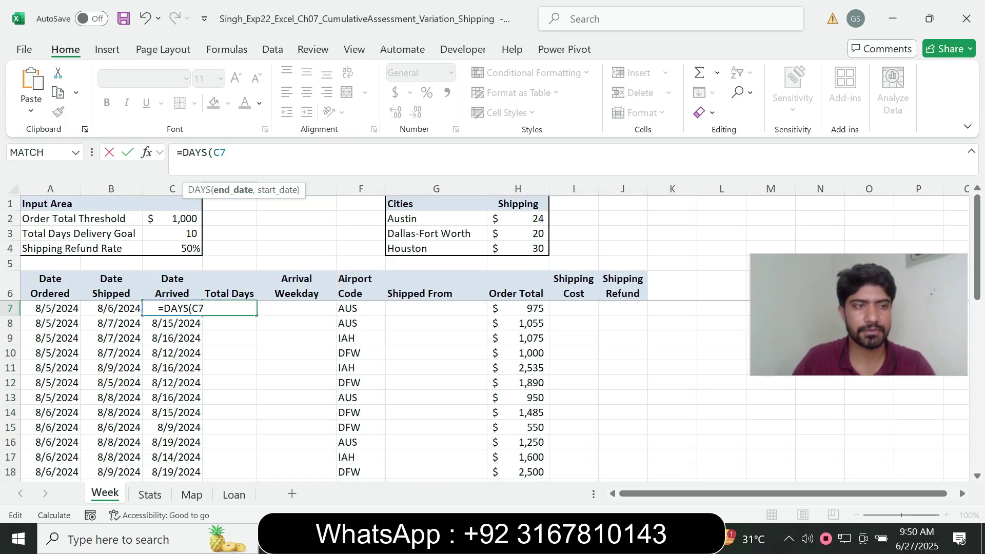
{"action": "type", "text": ","}
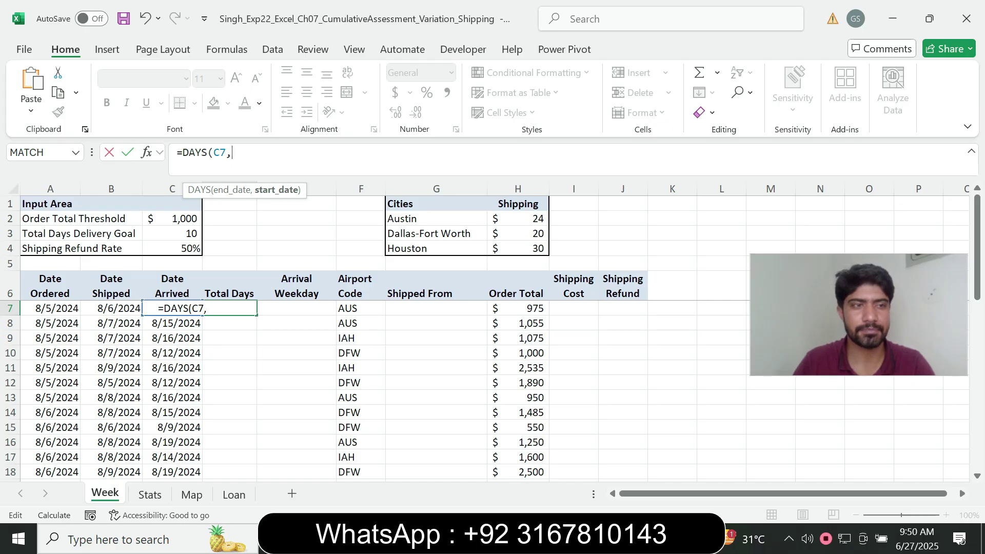
{"action": "left_click", "coordinate": [111, 309]}
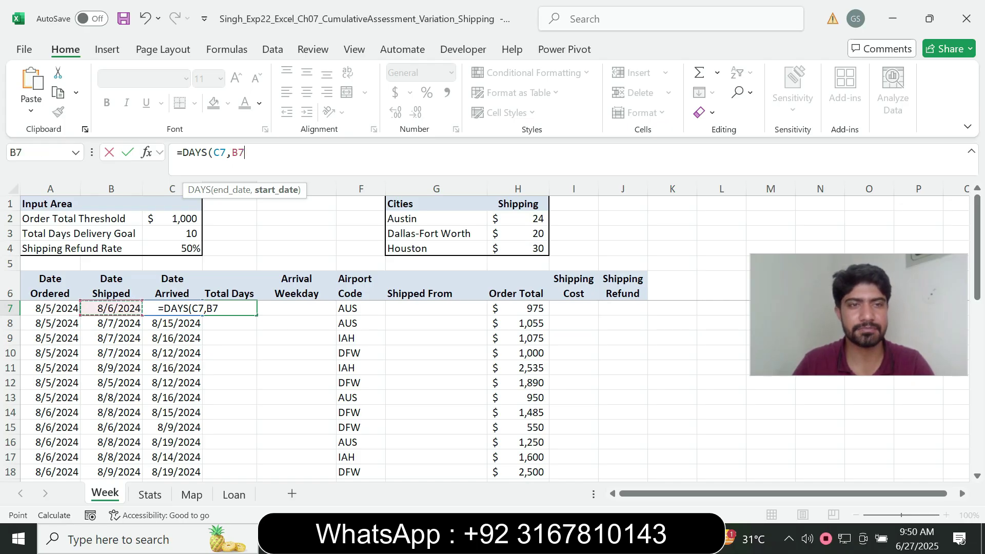
{"action": "type", "text": ")"}
{"action": "key", "text": "Return"}
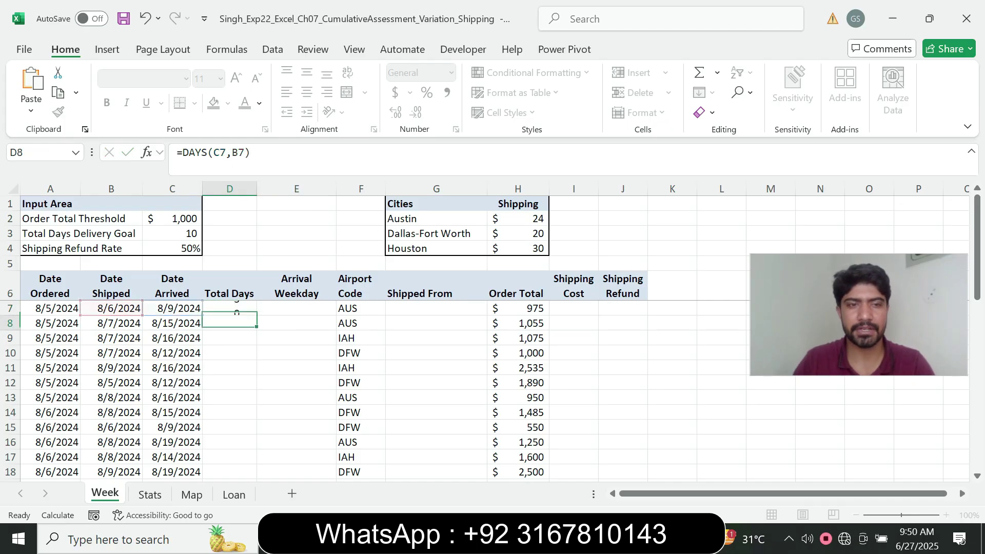
Check the copy range in the Word step 2 instructions, return to Excel and fill the D7 formula down through D8:D35.
{"action": "left_click", "coordinate": [229, 308]}
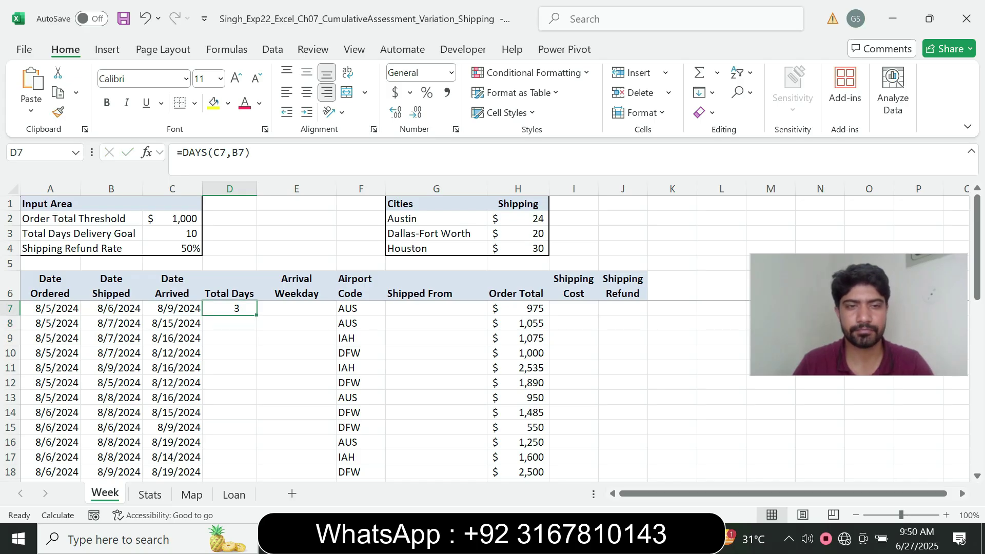
{"action": "key", "text": "alt+Tab"}
{"action": "left_click_drag", "start_coordinate": [357, 452], "coordinate": [555, 451]}
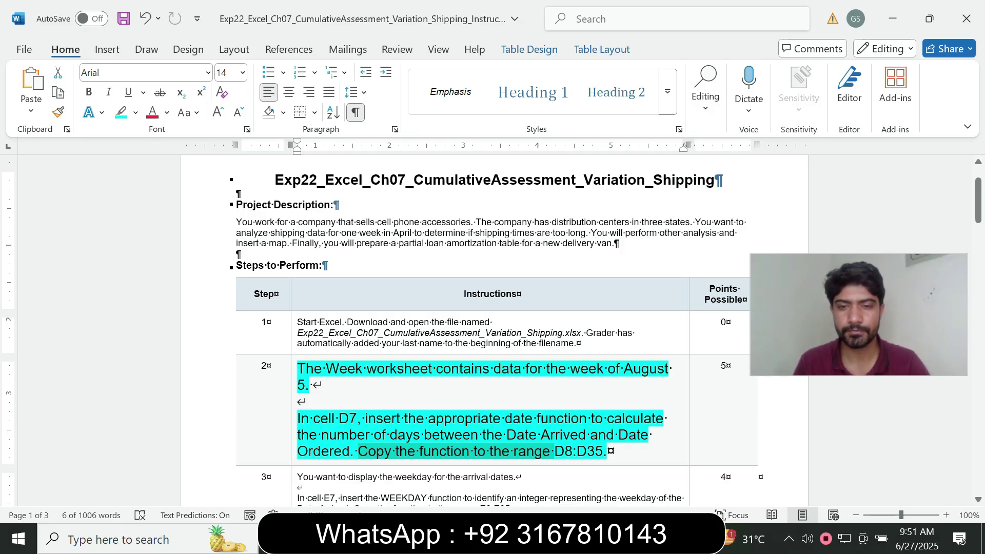
{"action": "key", "text": "alt+Tab"}
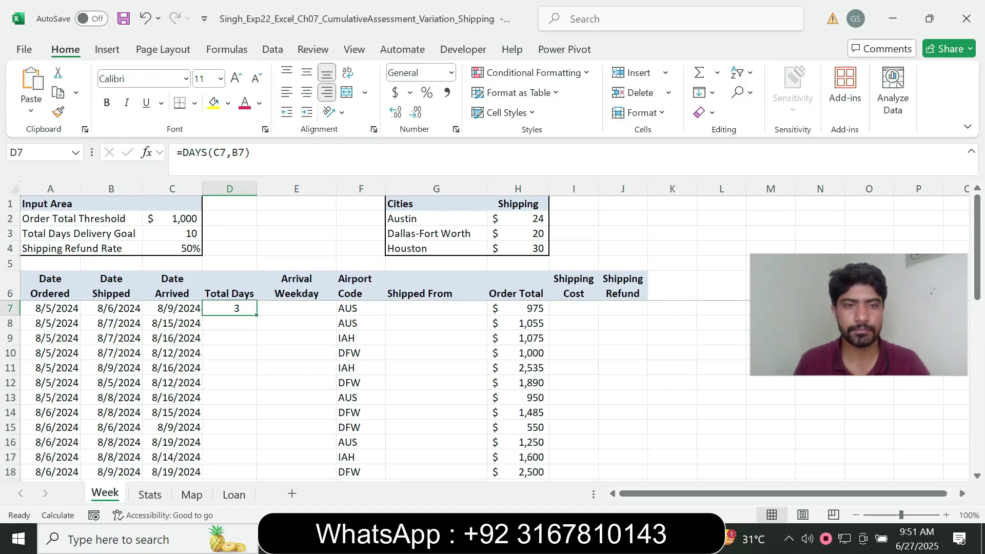
{"action": "left_click_drag", "start_coordinate": [257, 315], "coordinate": [241, 446]}
{"action": "left_click_drag", "start_coordinate": [978, 421], "coordinate": [978, 257]}
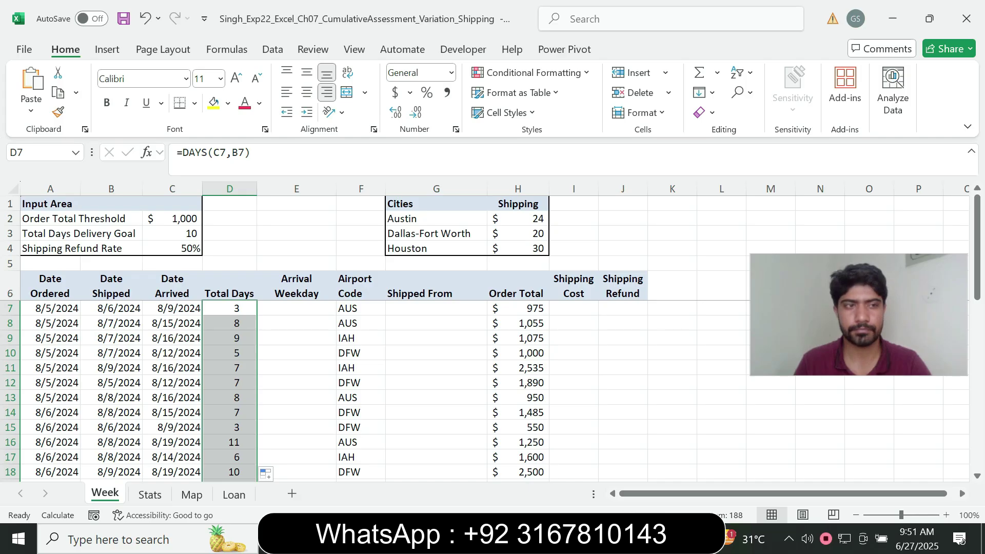
Switch to Word, set the step 2 instructions to font size 9 and remove their highlighting.
{"action": "left_click", "coordinate": [588, 539]}
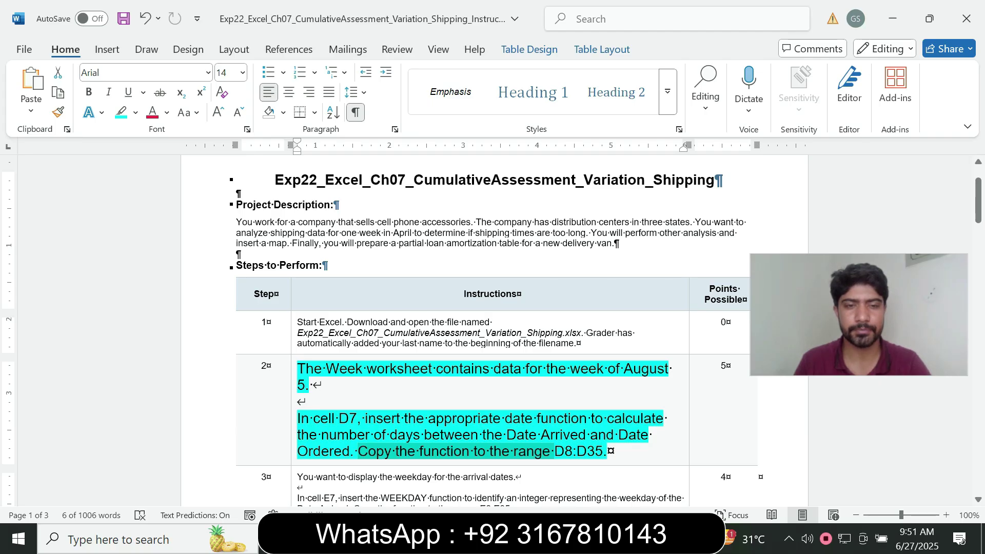
{"action": "left_click_drag", "start_coordinate": [553, 452], "coordinate": [616, 451]}
{"action": "left_click", "coordinate": [383, 381]}
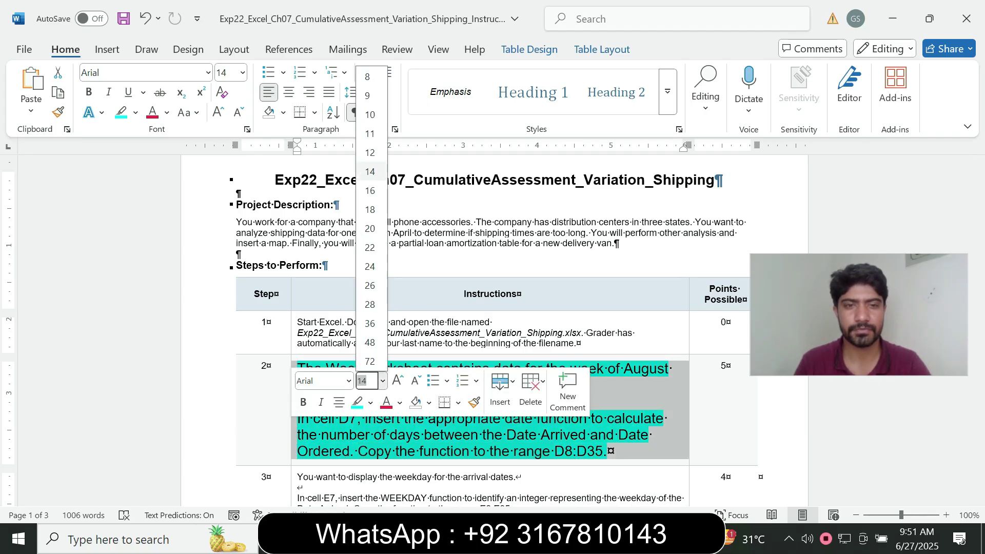
{"action": "left_click", "coordinate": [368, 95]}
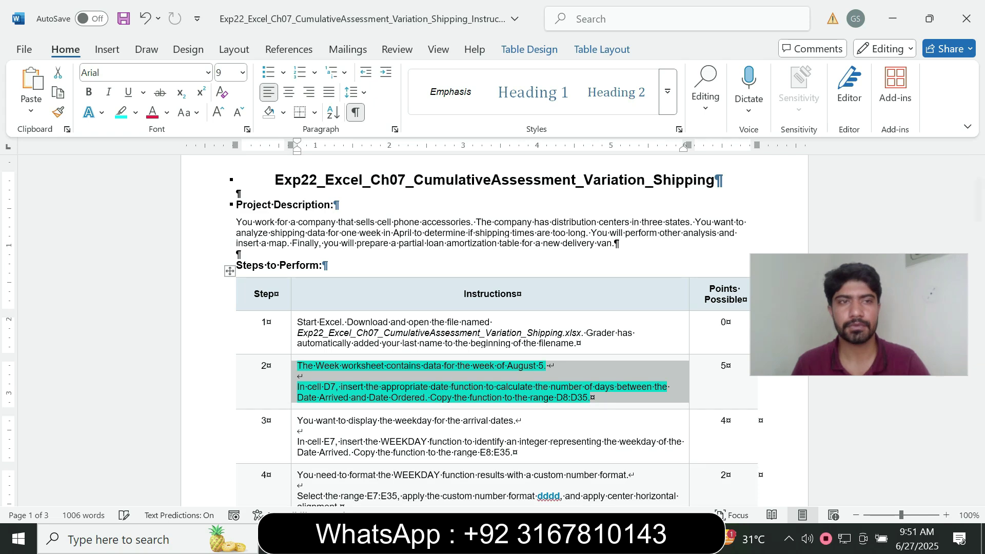
{"action": "left_click", "coordinate": [135, 112]}
{"action": "left_click", "coordinate": [154, 236]}
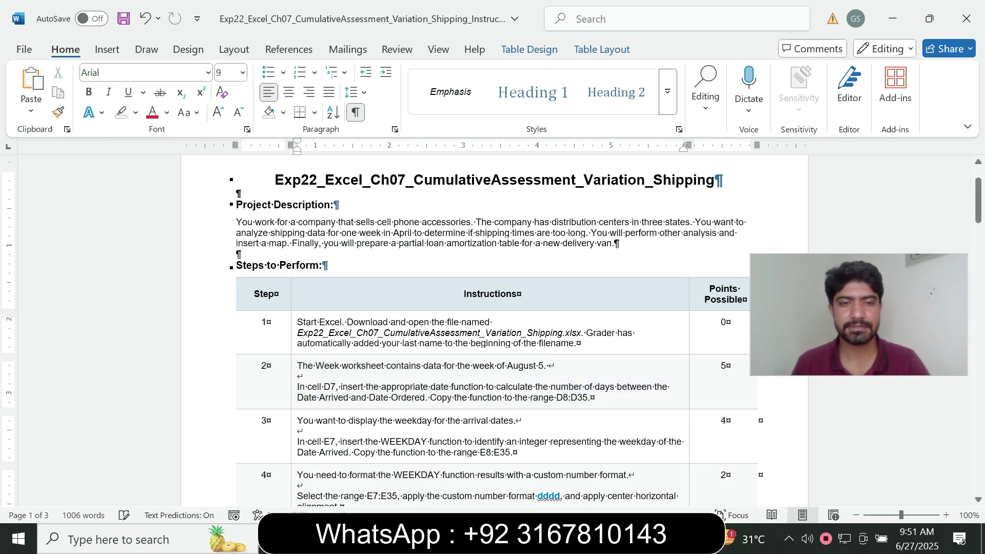
Set the step 3 instructions to font size 14 and highlight them in turquoise.
{"action": "left_click", "coordinate": [294, 442]}
{"action": "left_click", "coordinate": [387, 392]}
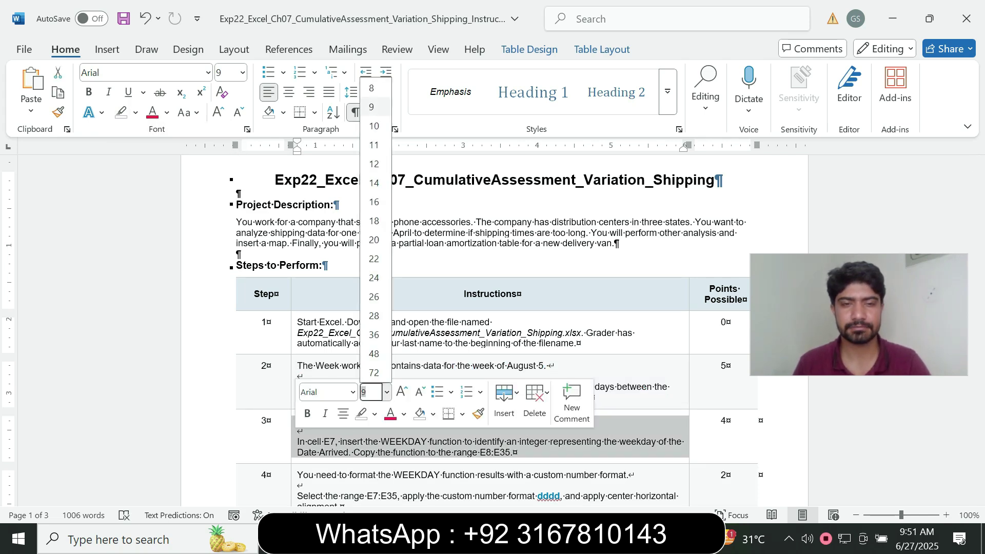
{"action": "left_click", "coordinate": [374, 183]}
{"action": "left_click", "coordinate": [135, 112]}
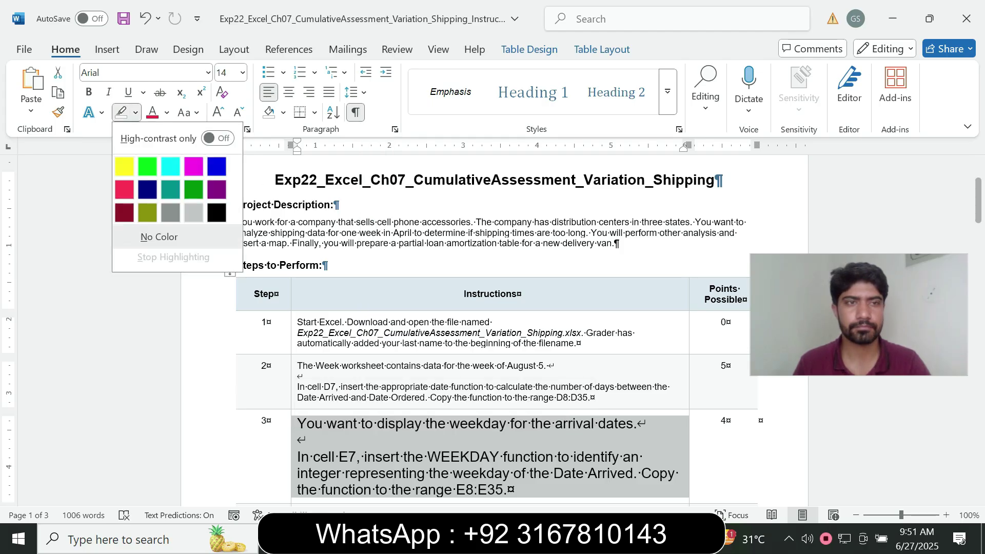
{"action": "left_click", "coordinate": [170, 166]}
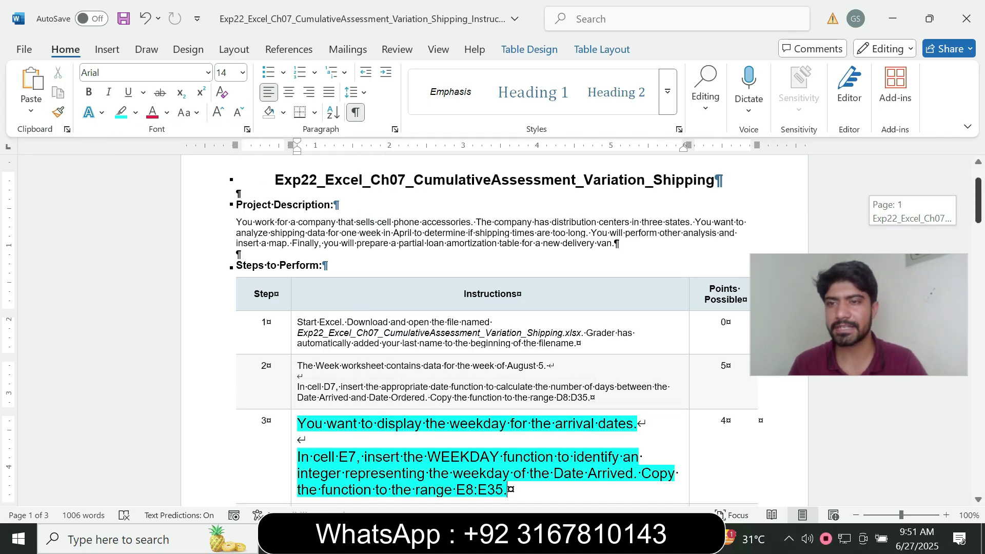
Review the step 3 instructions, switch to Excel and enter =WEEKDAY(C7) in cell E7 of the Arrival Weekday column.
{"action": "scroll", "coordinate": [493, 334], "scroll_direction": "down", "scroll_amount": 4}
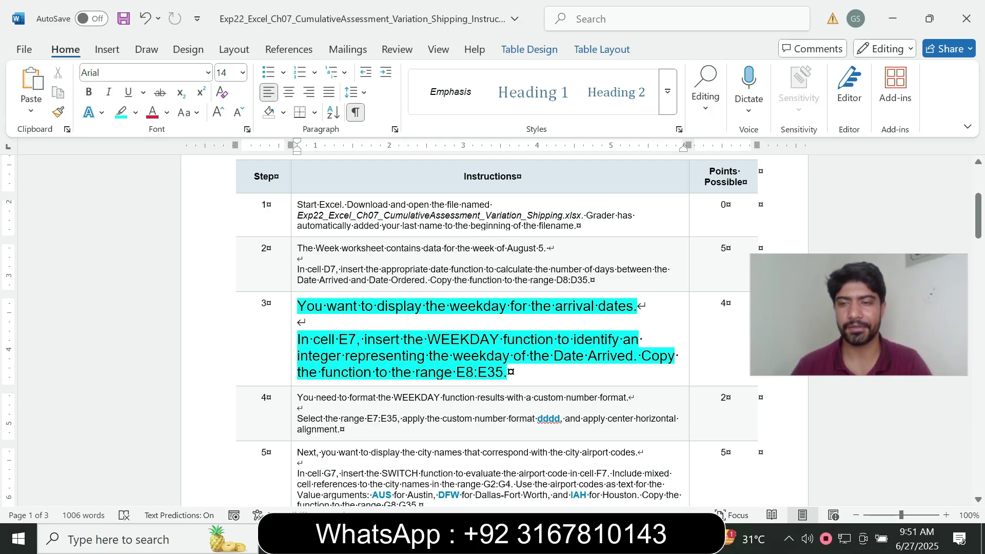
{"action": "left_click_drag", "start_coordinate": [300, 340], "coordinate": [395, 342]}
{"action": "left_click", "coordinate": [441, 356]}
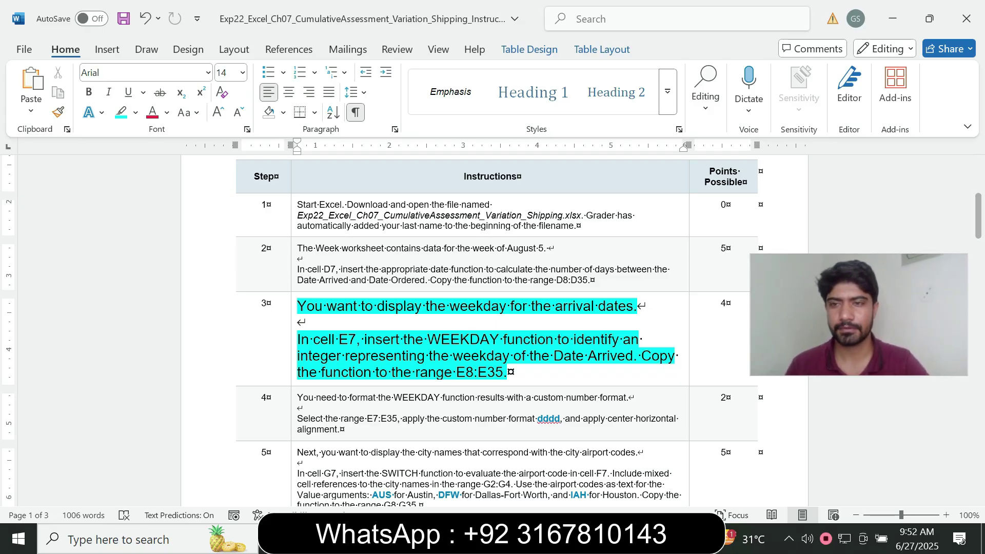
{"action": "key", "text": "alt+Tab"}
{"action": "left_click", "coordinate": [297, 308]}
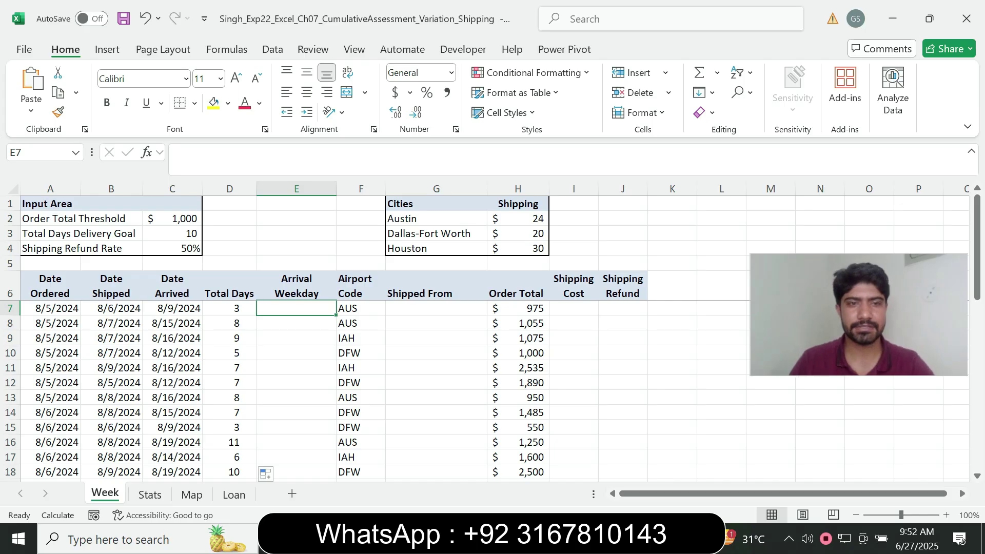
{"action": "type", "text": "=wee"}
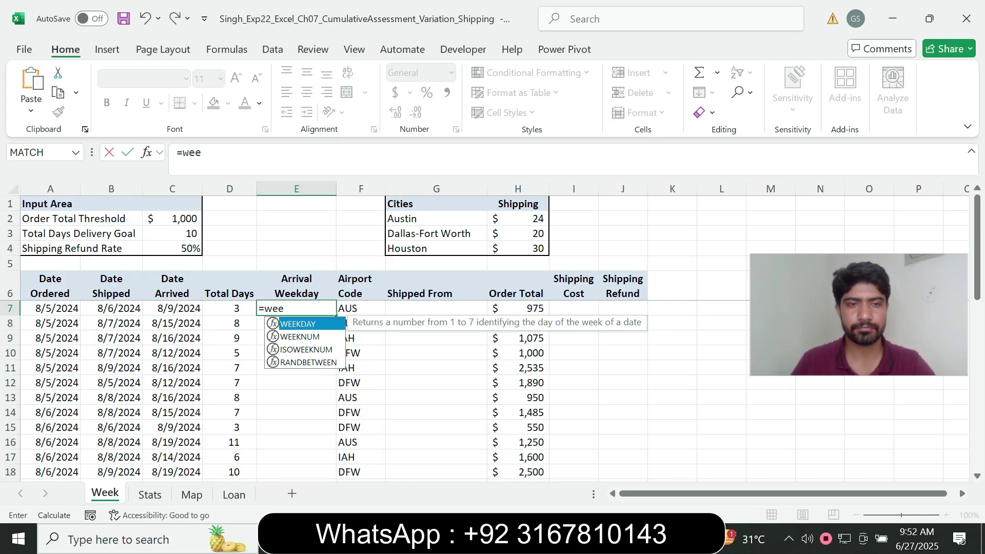
{"action": "key", "text": "Tab"}
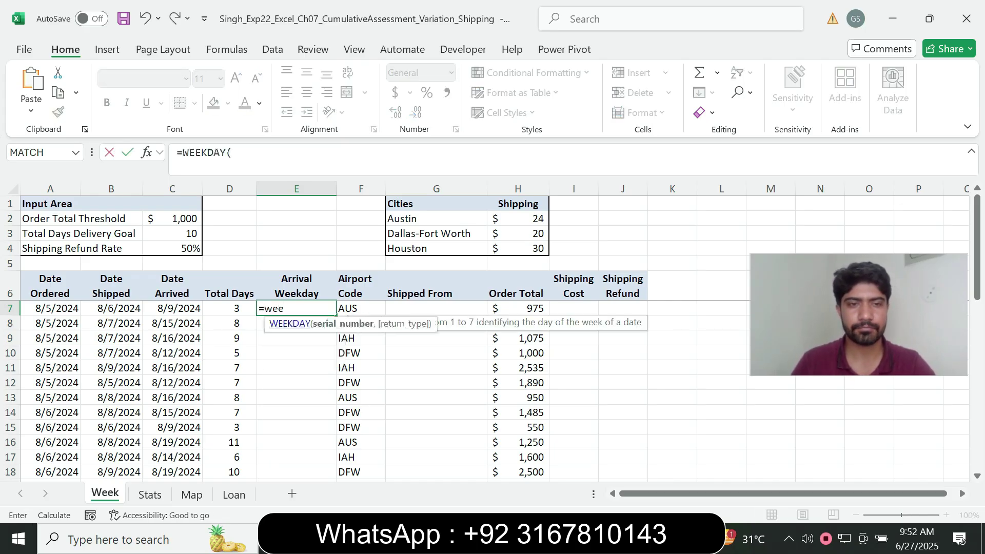
{"action": "left_click", "coordinate": [233, 153]}
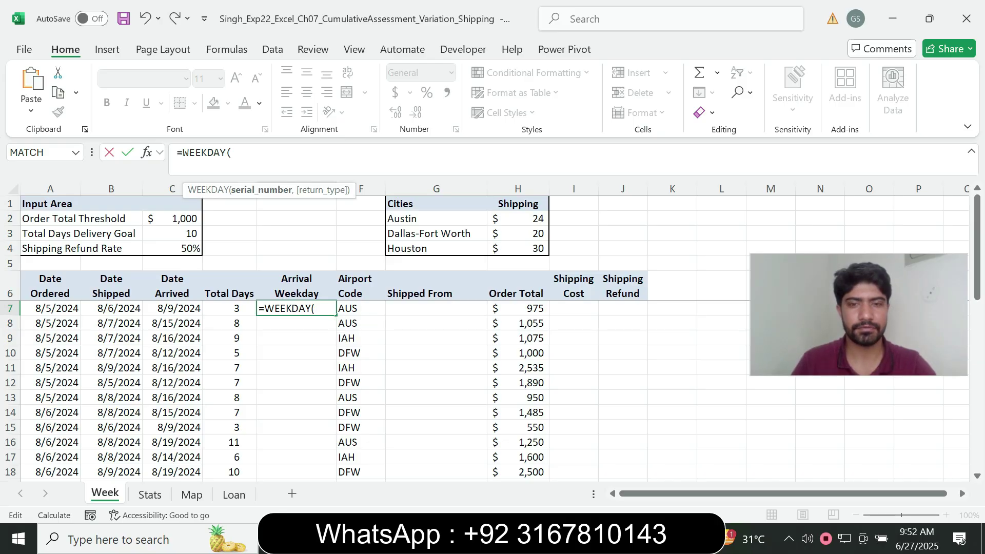
{"action": "key", "text": "alt+Tab"}
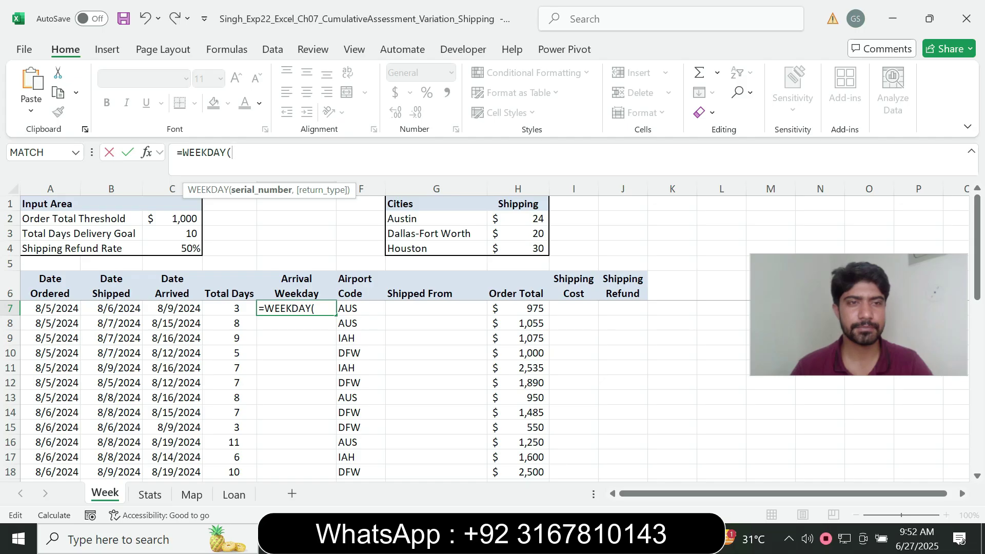
{"action": "left_click", "coordinate": [172, 308]}
{"action": "type", "text": ")"}
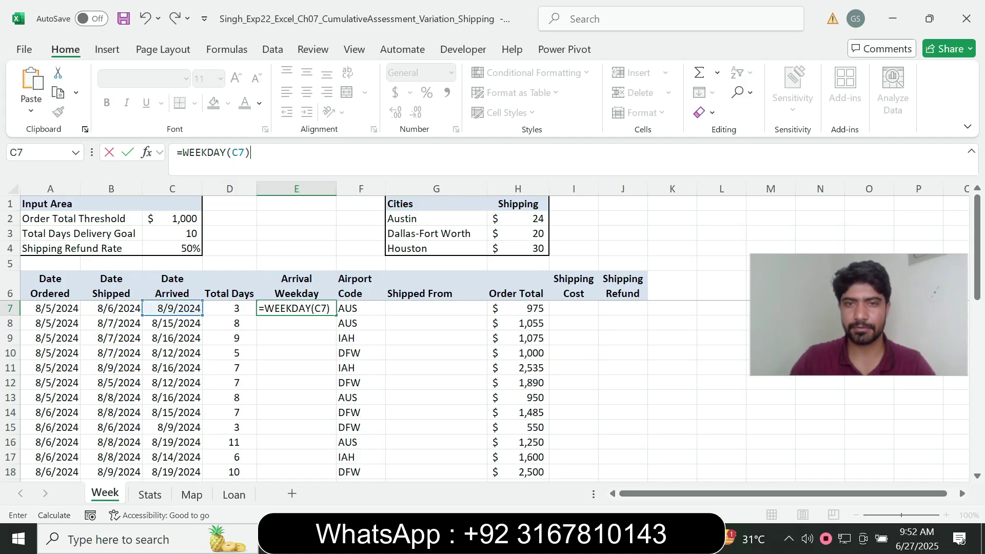
{"action": "key", "text": "Return"}
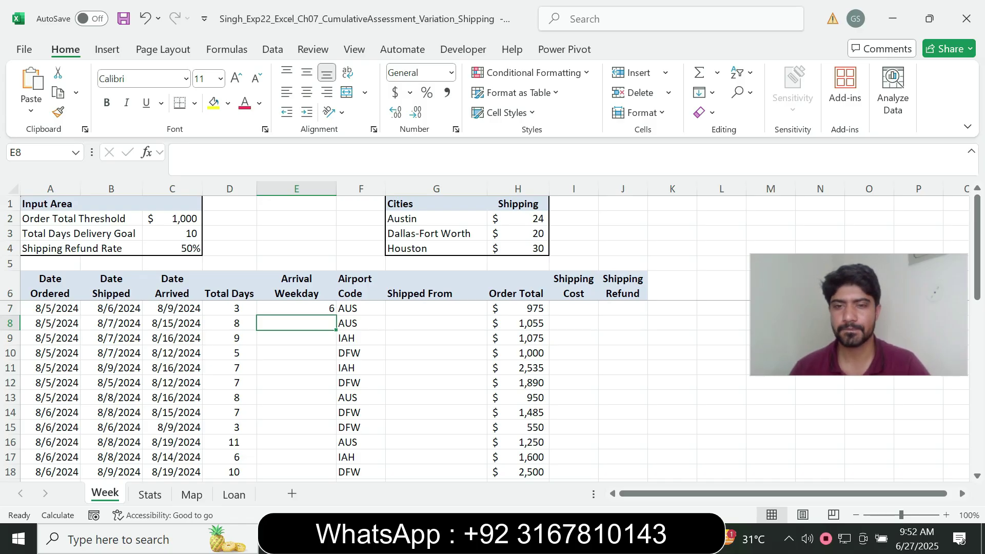
Check the copy range in the Word step 3 instructions and fill the E7 WEEKDAY formula down through E8:E35 in Excel.
{"action": "key", "text": "alt+Tab"}
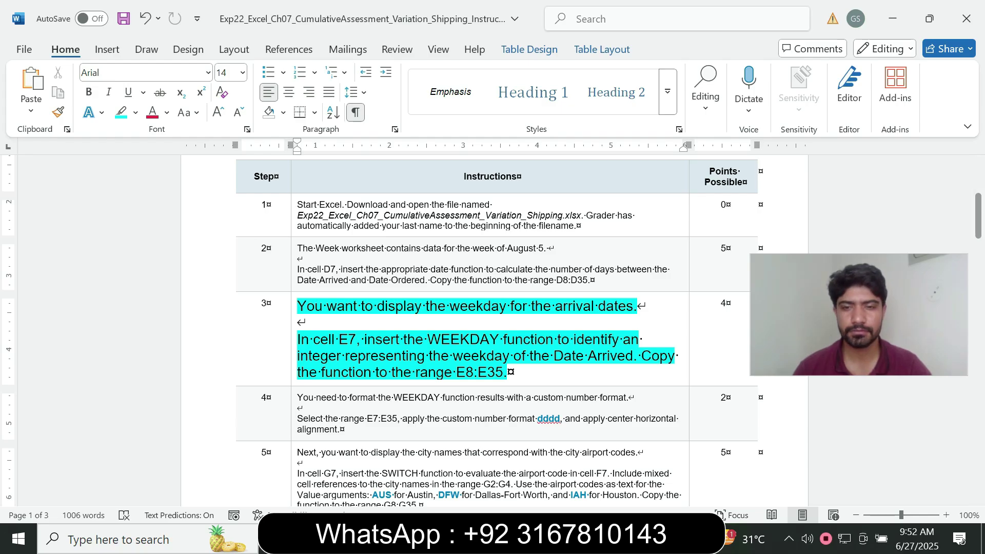
{"action": "key", "text": "alt+Tab"}
{"action": "left_click", "coordinate": [296, 308]}
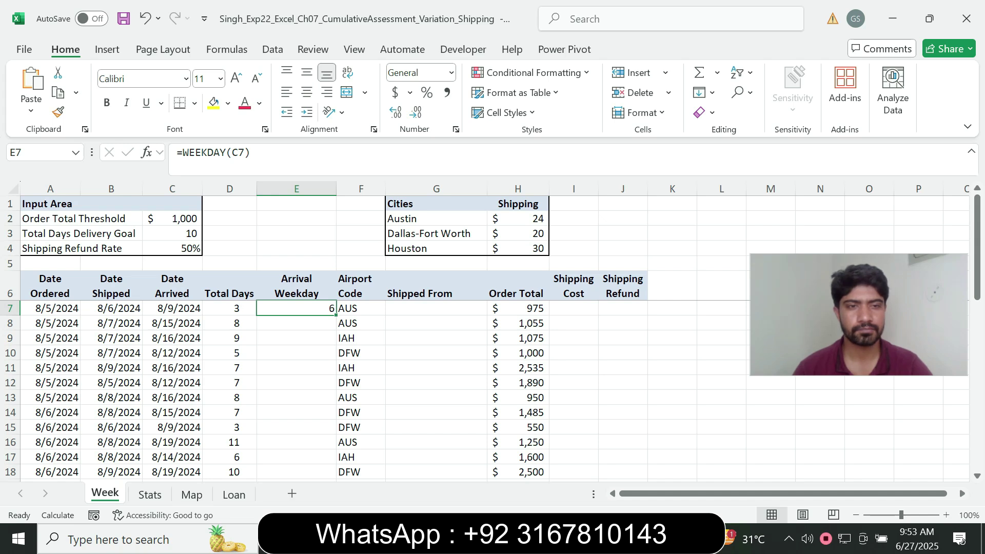
{"action": "key", "text": "alt+Tab"}
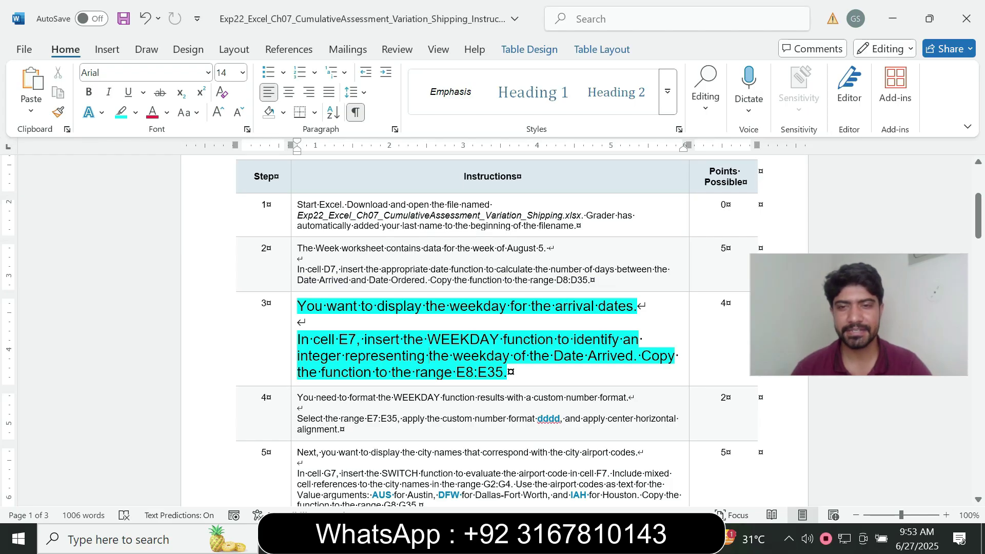
{"action": "left_click_drag", "start_coordinate": [377, 373], "coordinate": [454, 373]}
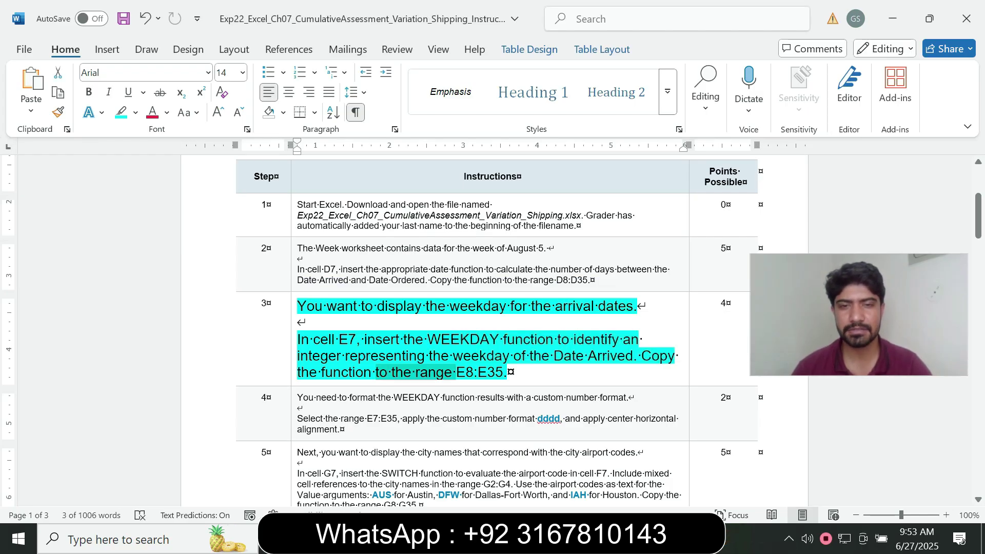
{"action": "key", "text": "alt+Tab"}
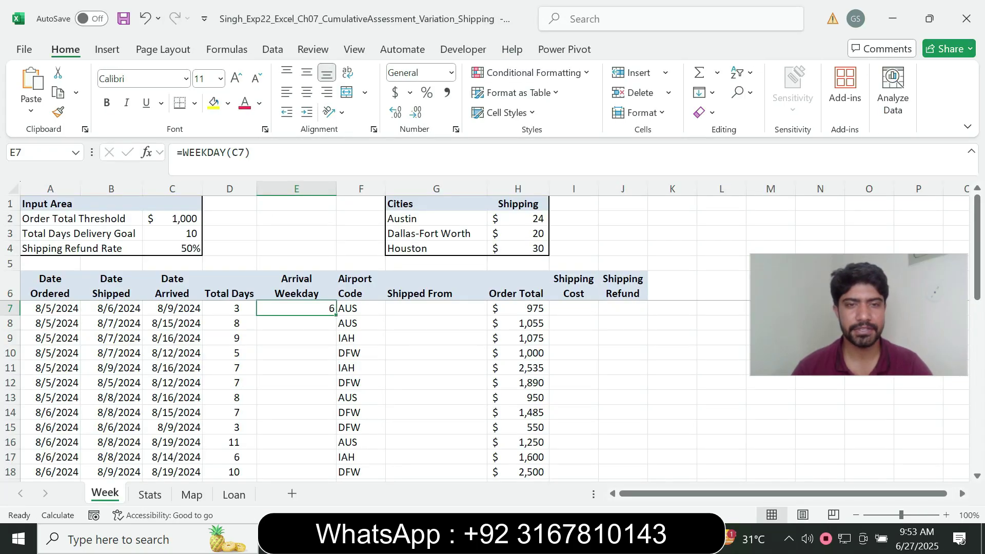
{"action": "left_click_drag", "start_coordinate": [337, 315], "coordinate": [334, 462]}
{"action": "left_click_drag", "start_coordinate": [978, 411], "coordinate": [977, 246]}
Return to Word, set the step 3 instructions to font size 9 and remove their highlighting.
{"action": "key", "text": "alt+Tab"}
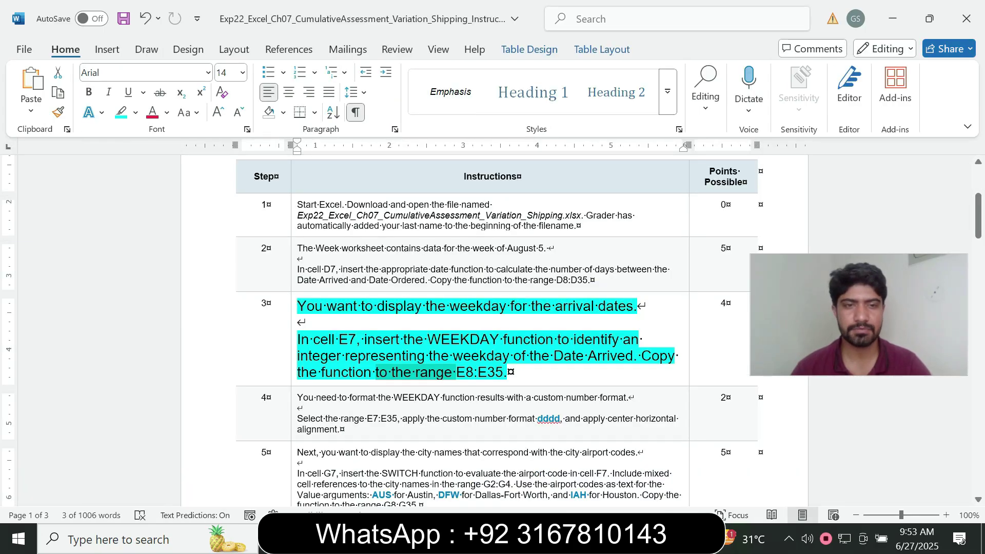
{"action": "left_click", "coordinate": [293, 369]}
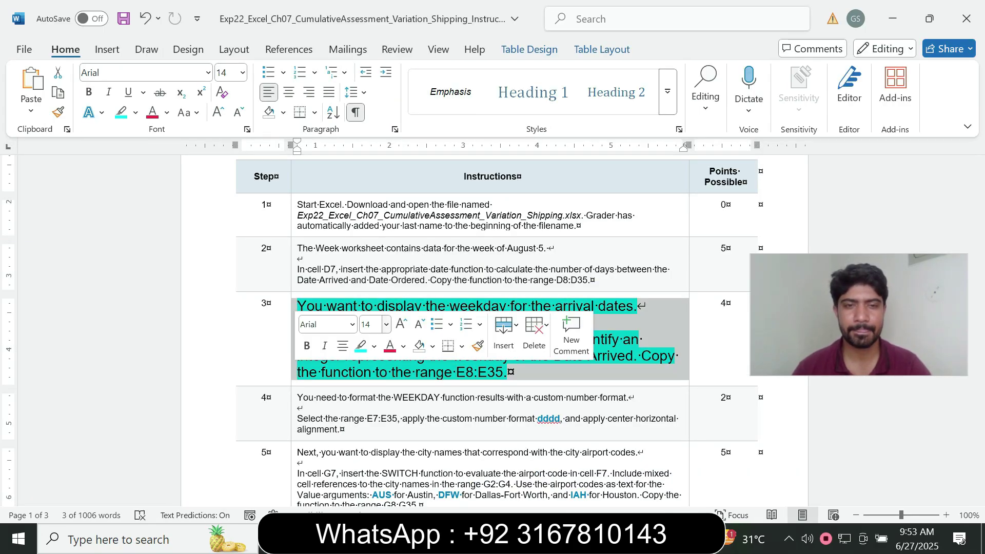
{"action": "left_click", "coordinate": [386, 324]}
{"action": "left_click", "coordinate": [371, 39]}
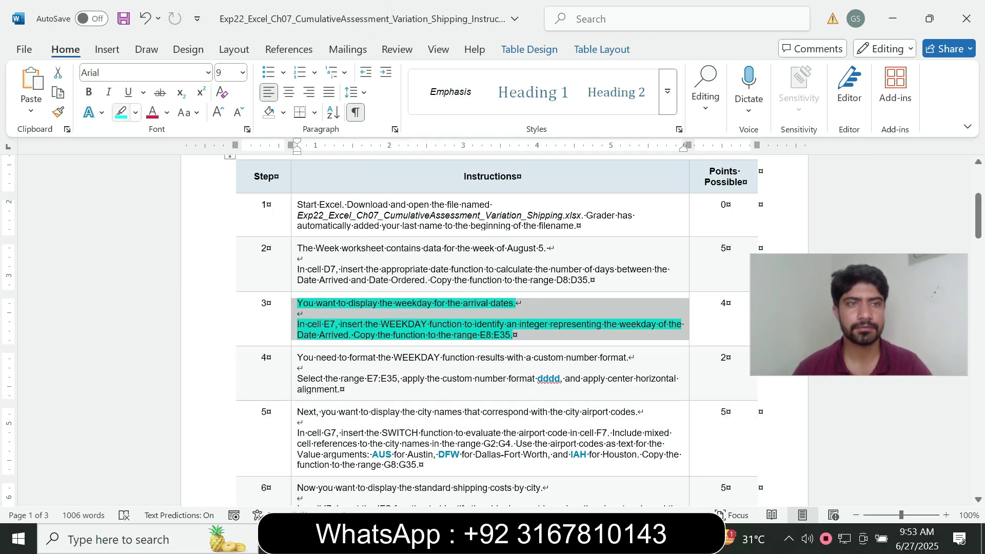
{"action": "left_click", "coordinate": [135, 112]}
{"action": "left_click", "coordinate": [154, 237]}
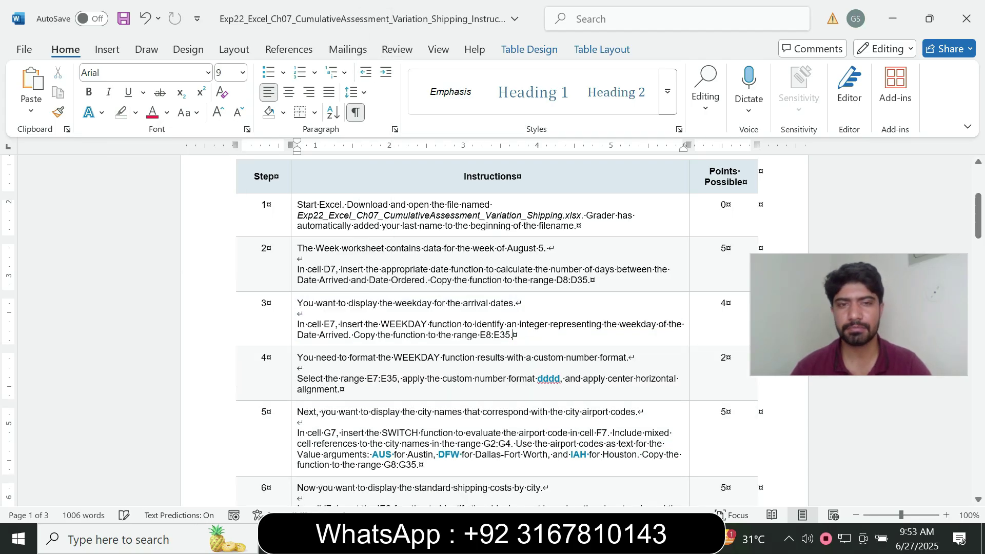
Set the step 4 instructions to font size 16 and highlight them in turquoise.
{"action": "left_click", "coordinate": [295, 373]}
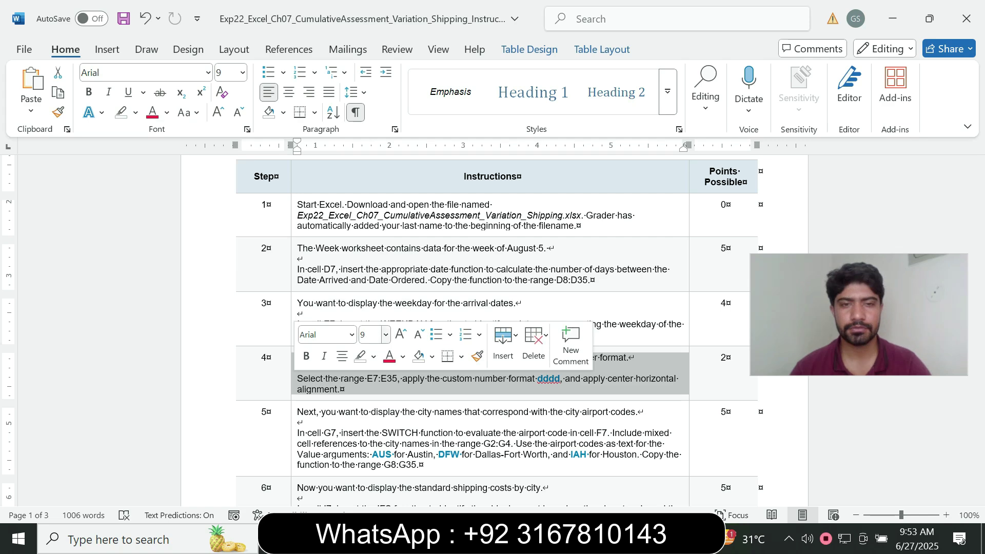
{"action": "left_click", "coordinate": [386, 334]}
{"action": "left_click", "coordinate": [373, 145]}
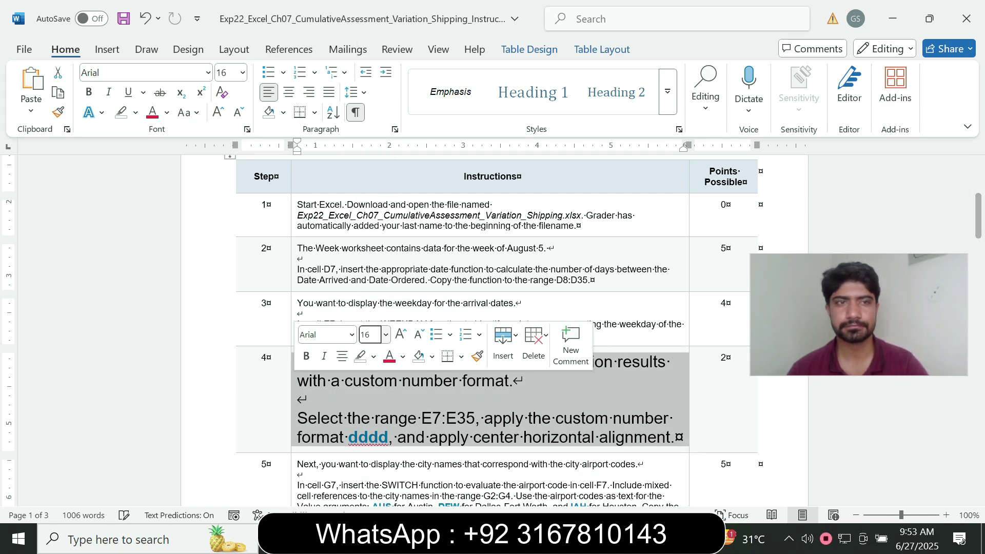
{"action": "left_click", "coordinate": [136, 113]}
{"action": "left_click", "coordinate": [170, 166]}
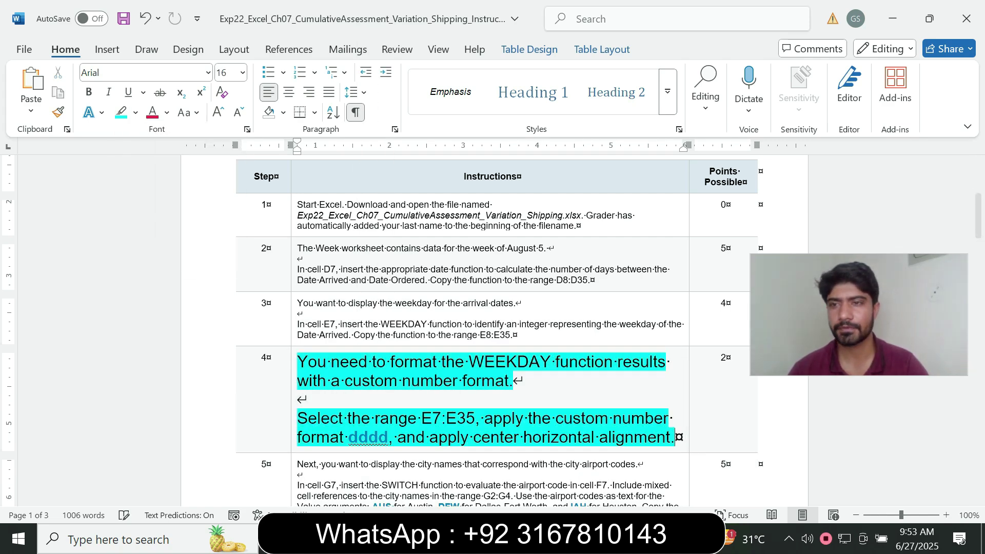
Copy the range reference E7:E35 from the step 4 instructions.
{"action": "left_click_drag", "start_coordinate": [978, 220], "coordinate": [979, 228]}
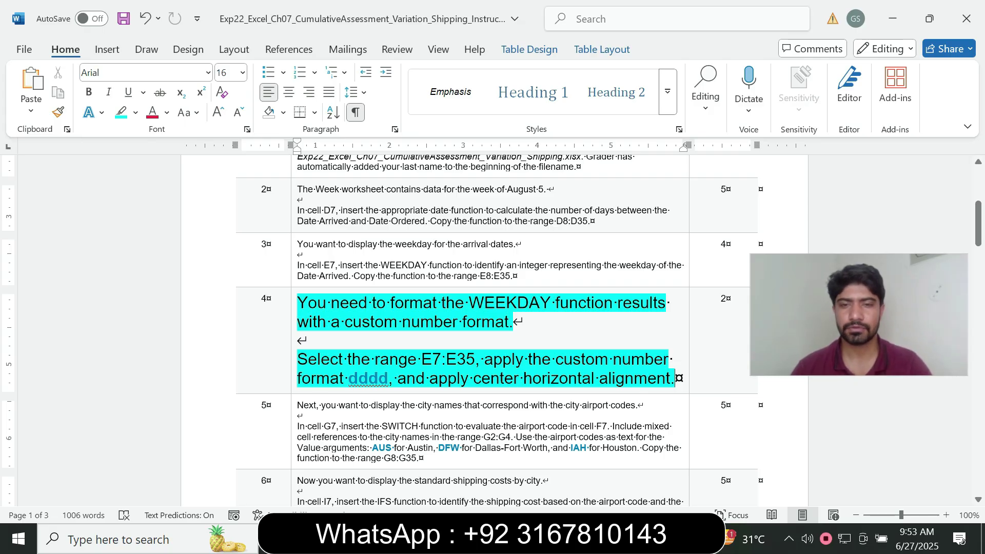
{"action": "left_click_drag", "start_coordinate": [421, 359], "coordinate": [475, 359]}
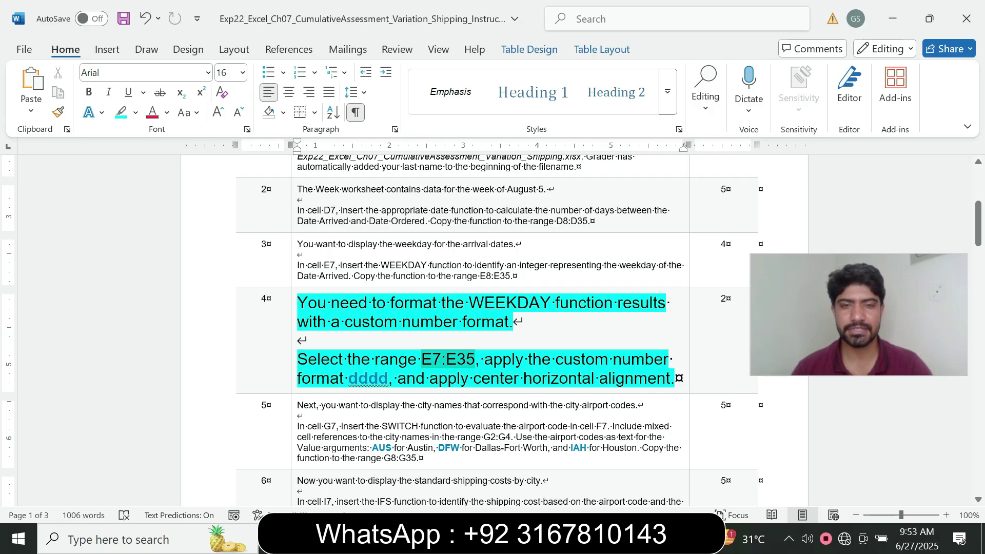
{"action": "key", "text": "ctrl+c"}
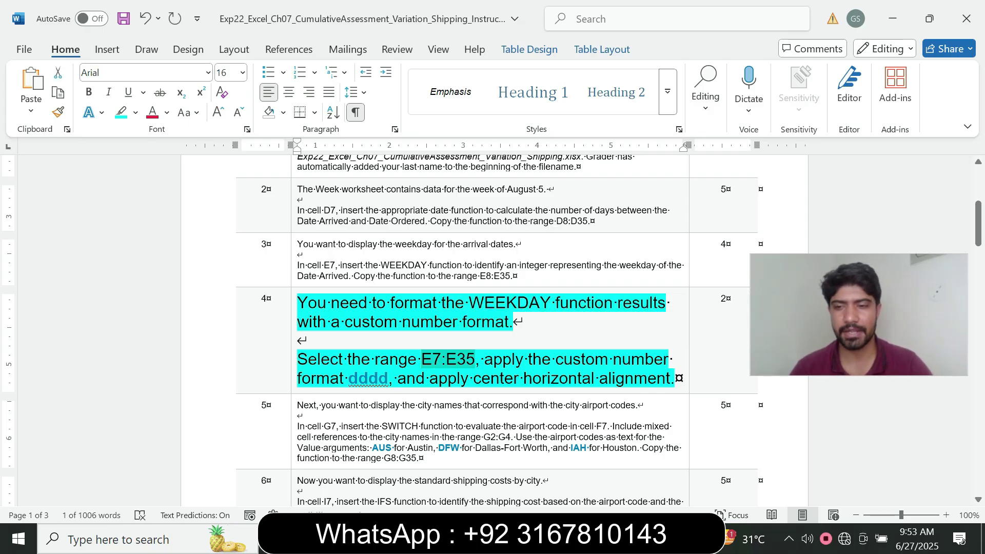
Switch to Excel and select the range E7:E35 on the Week worksheet.
{"action": "key", "text": "alt+Tab"}
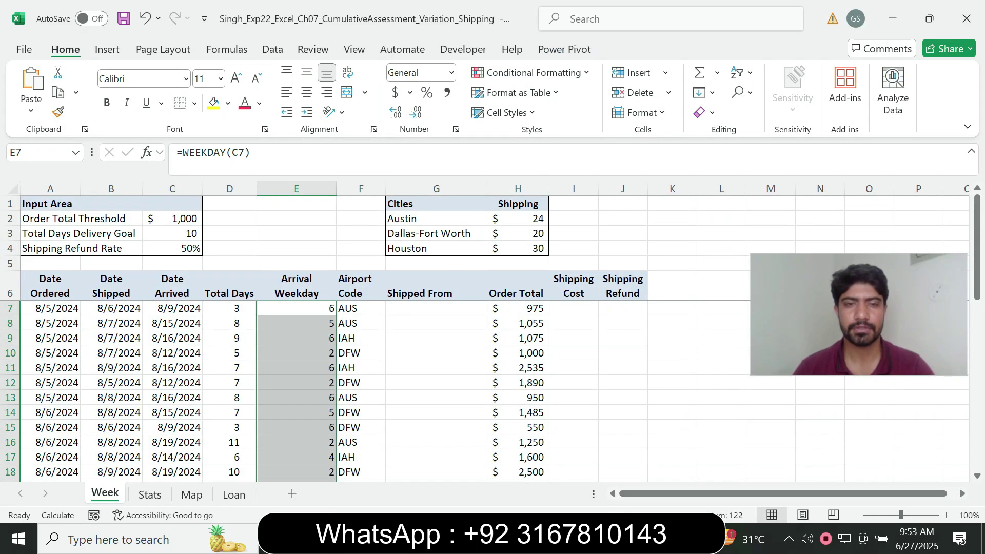
{"action": "type", "text": "E7:E35"}
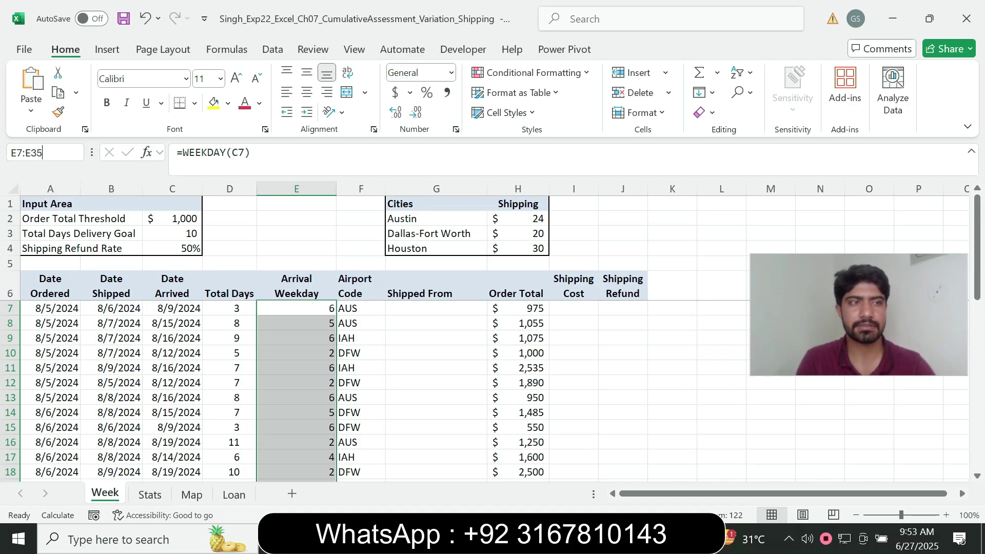
{"action": "key", "text": "Return"}
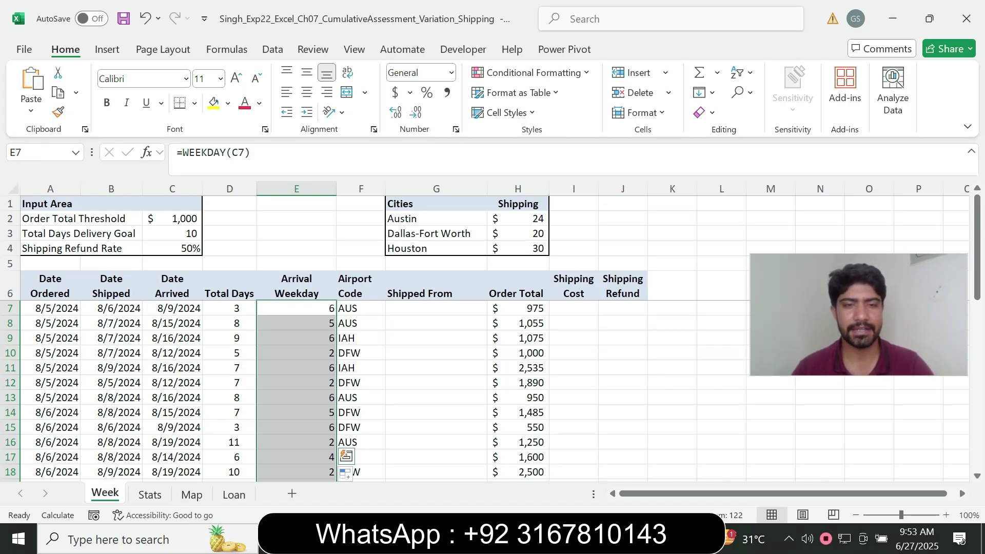
{"action": "key", "text": "alt+Tab"}
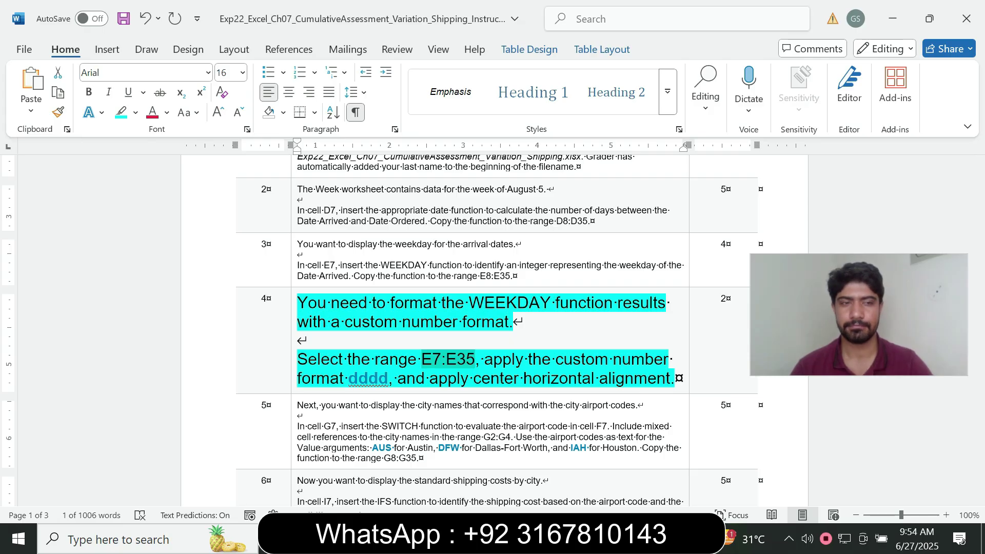
{"action": "left_click", "coordinate": [626, 539]}
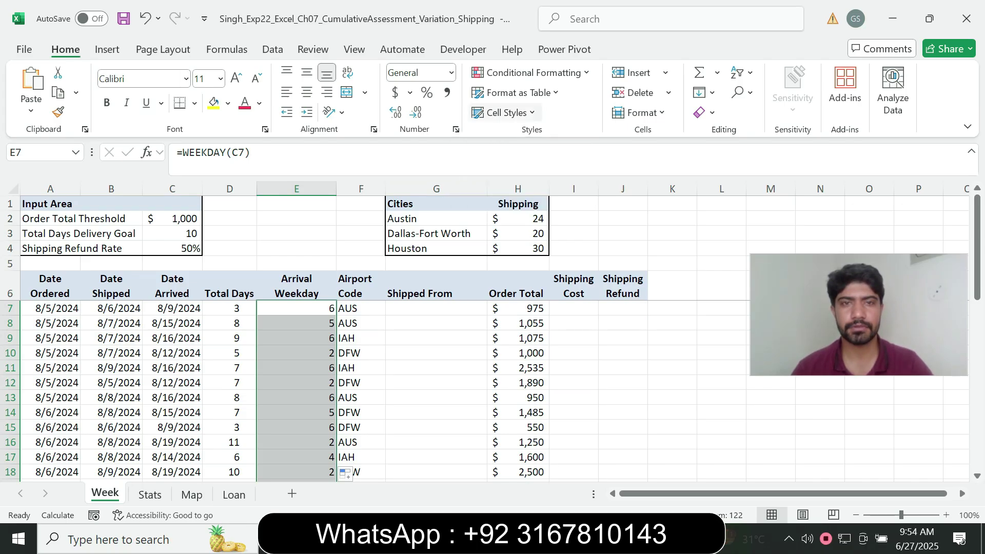
{"action": "left_click", "coordinate": [456, 130]}
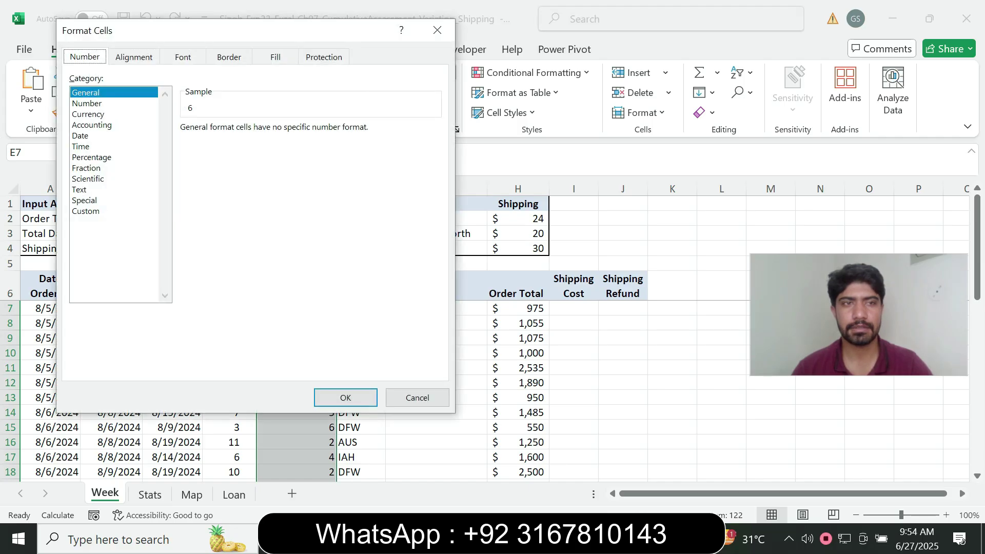
{"action": "left_click", "coordinate": [417, 397]}
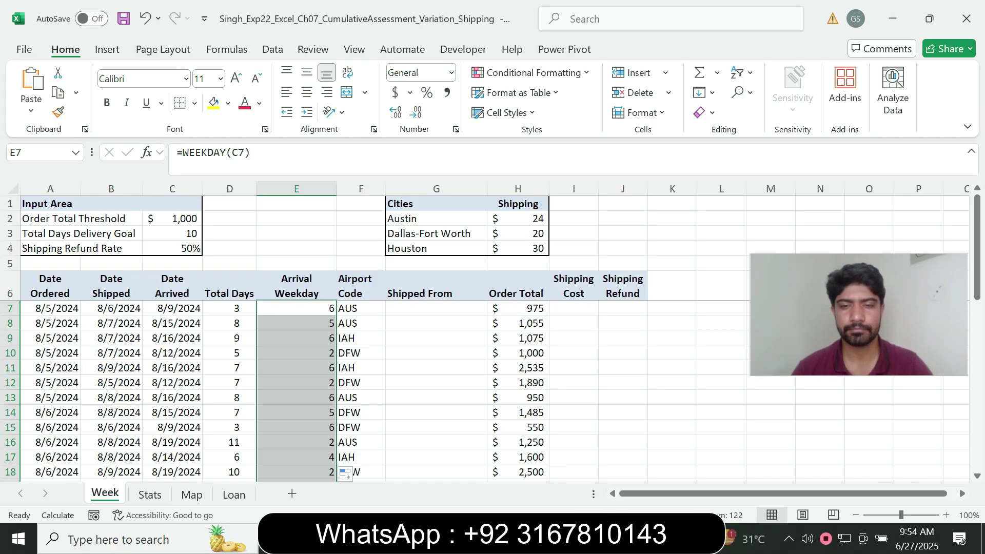
{"action": "key", "text": "alt+Tab"}
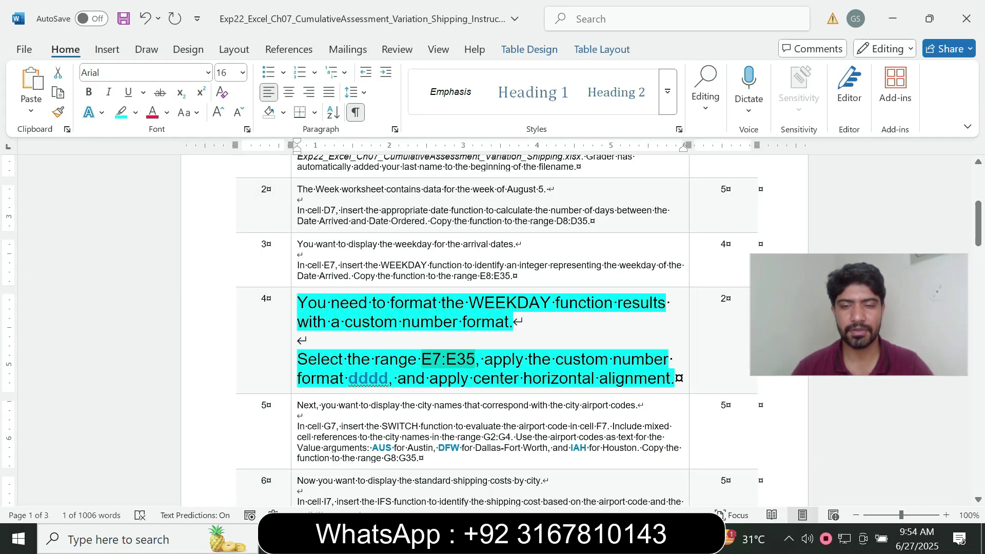
{"action": "key", "text": "alt+Tab"}
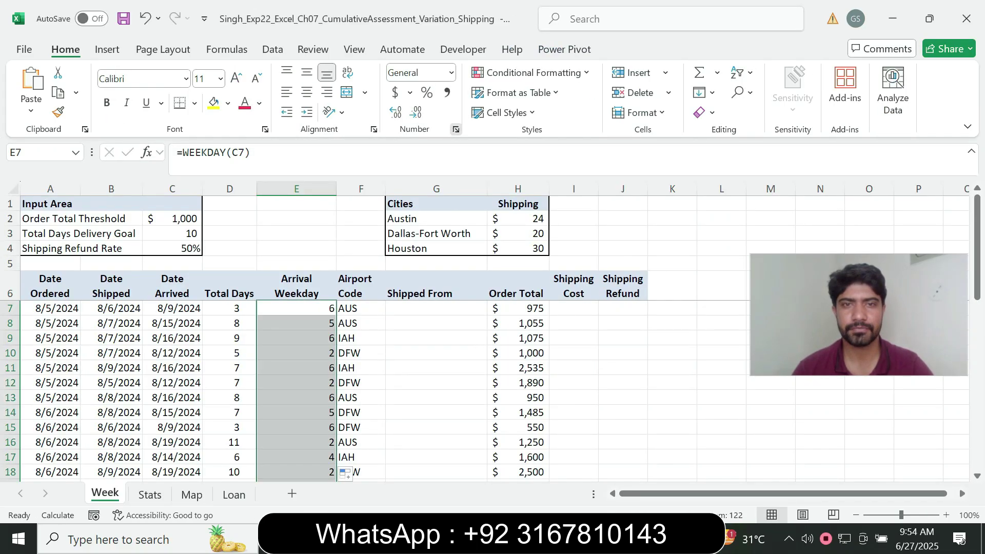
Apply the custom number format dddd to the selected weekday range E7:E35.
{"action": "left_click", "coordinate": [456, 129]}
{"action": "left_click", "coordinate": [86, 211]}
{"action": "left_click_drag", "start_coordinate": [212, 143], "coordinate": [182, 143]}
{"action": "type", "text": "dd"}
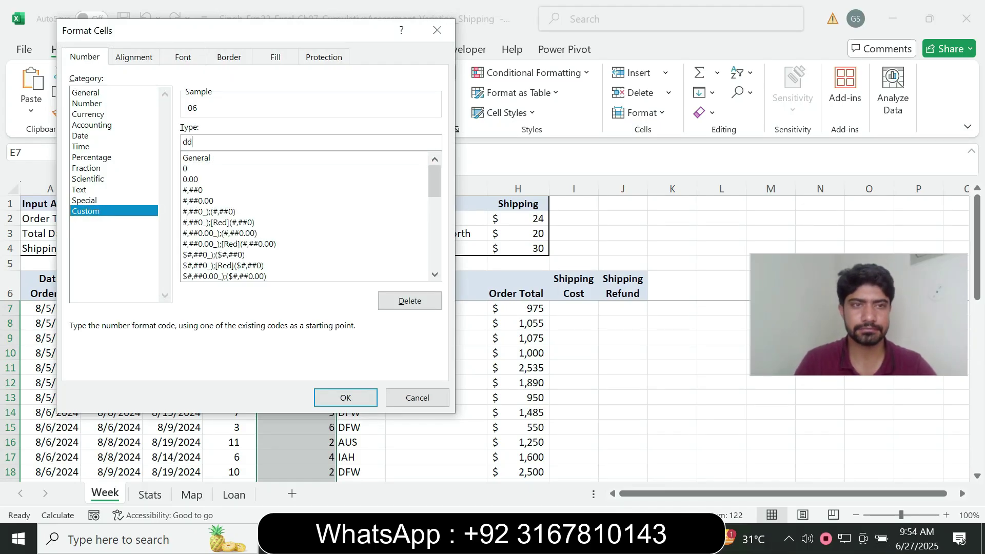
{"action": "type", "text": "dd"}
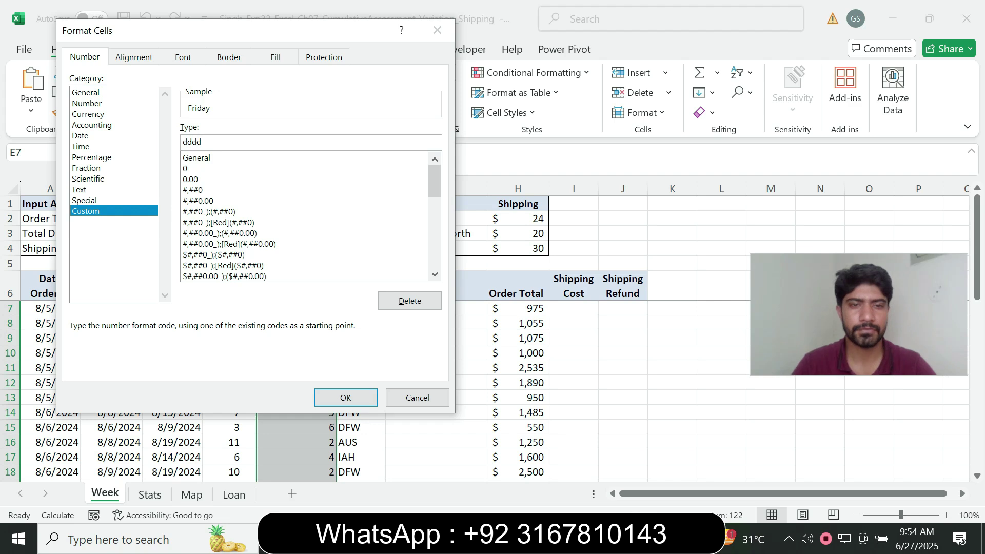
{"action": "left_click", "coordinate": [346, 398]}
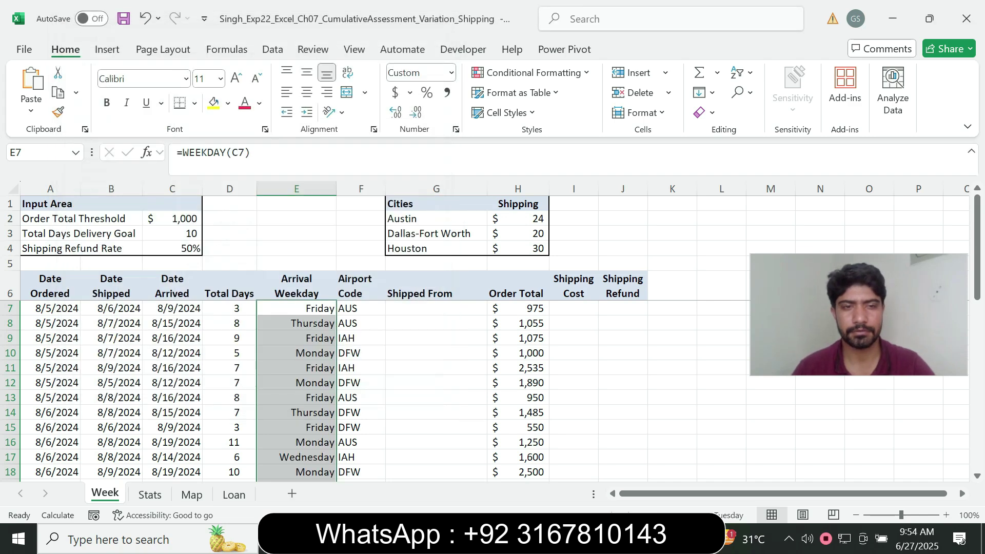
Check the alignment requirement in the Word step 4 instructions and center E7:E35 horizontally in Excel.
{"action": "key", "text": "alt+Tab"}
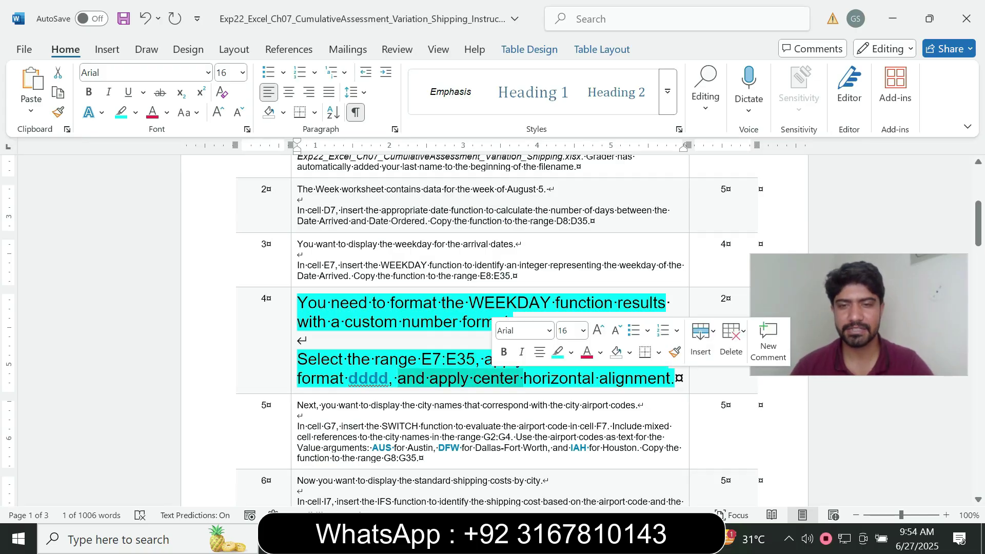
{"action": "key", "text": "alt+Tab"}
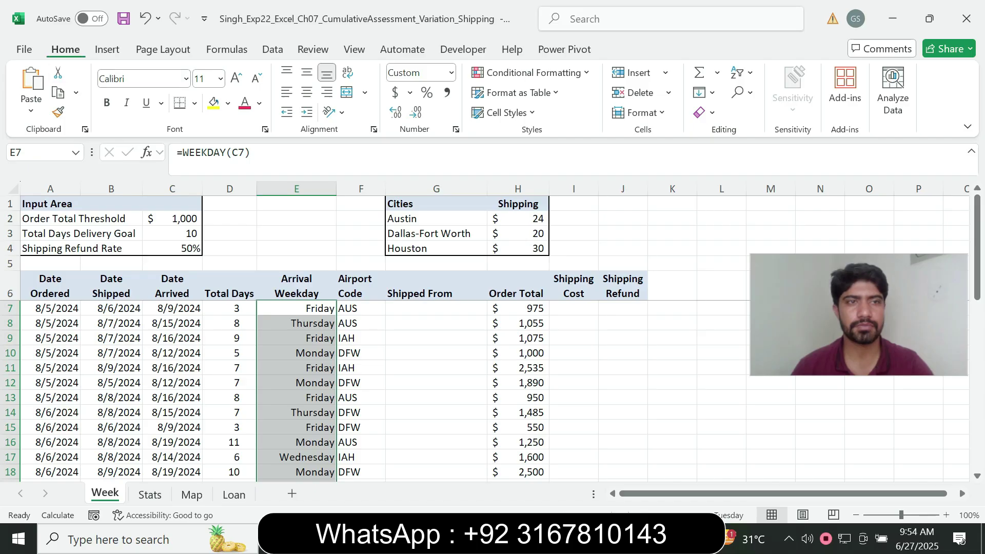
{"action": "left_click", "coordinate": [307, 93]}
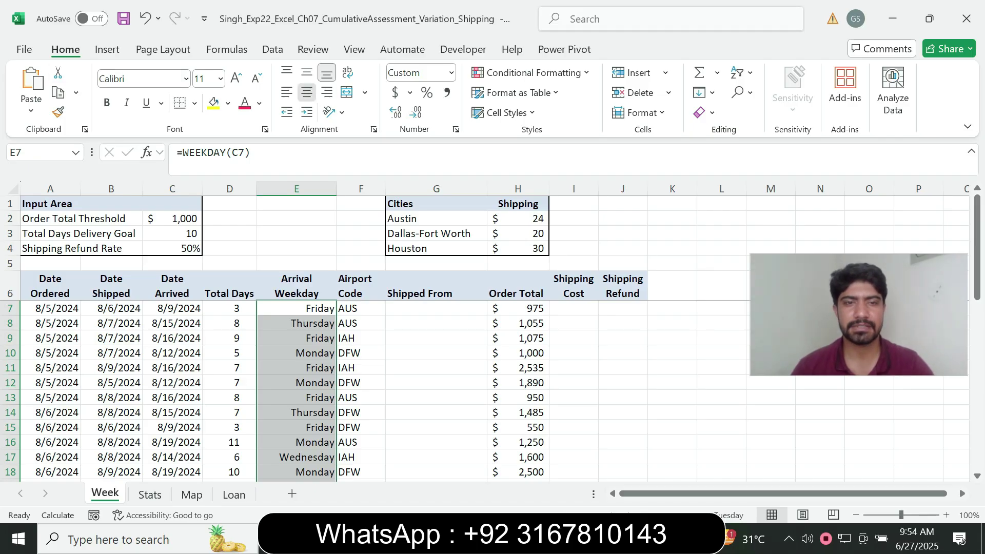
Return to Word, set the step 4 instructions to font size 9 and remove their highlighting.
{"action": "key", "text": "alt+Tab"}
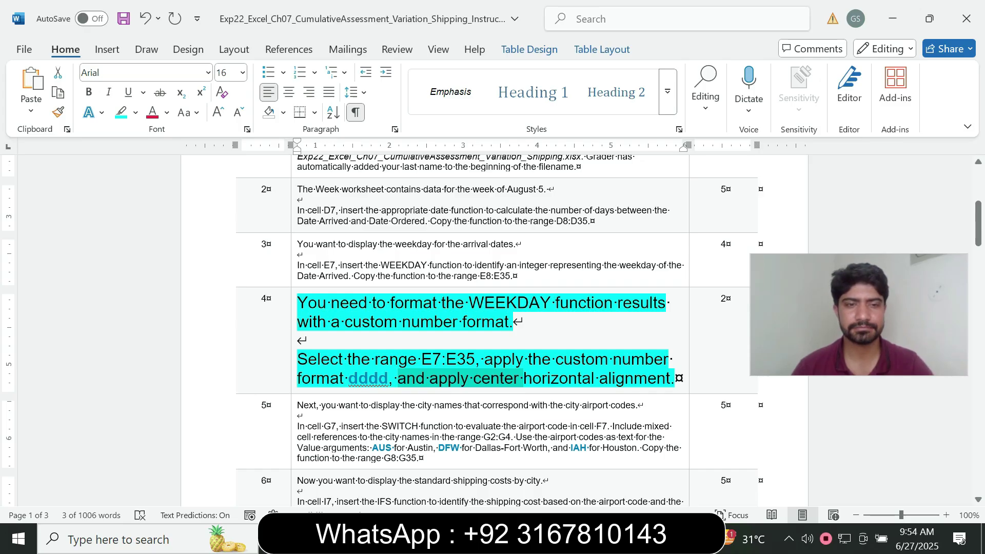
{"action": "left_click", "coordinate": [294, 368]}
{"action": "left_click", "coordinate": [386, 323]}
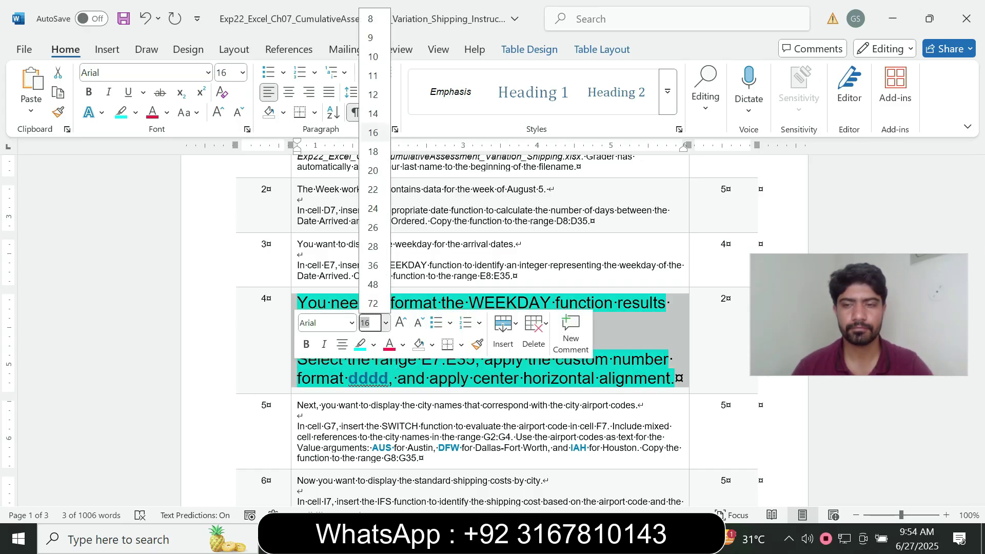
{"action": "left_click", "coordinate": [371, 38]}
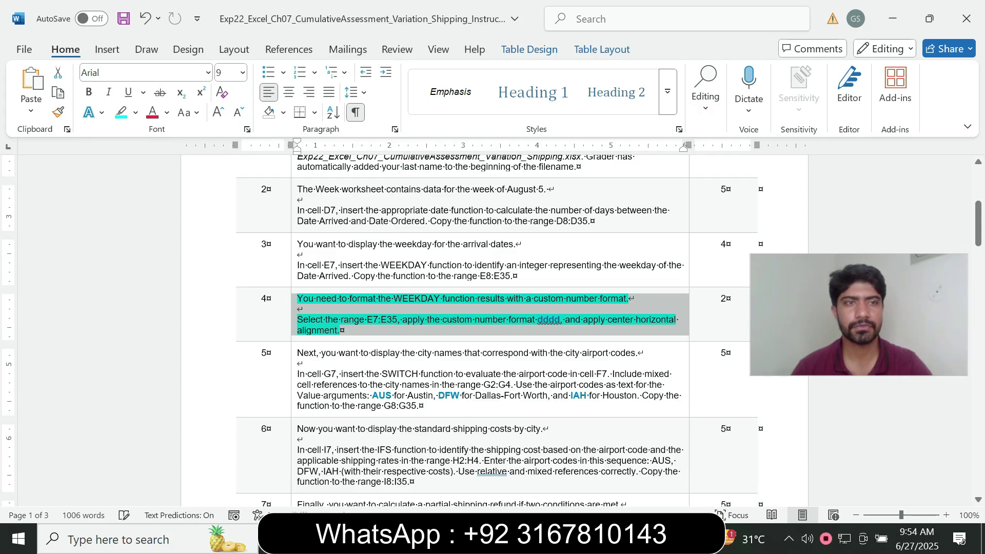
{"action": "left_click", "coordinate": [136, 113]}
{"action": "left_click", "coordinate": [159, 237]}
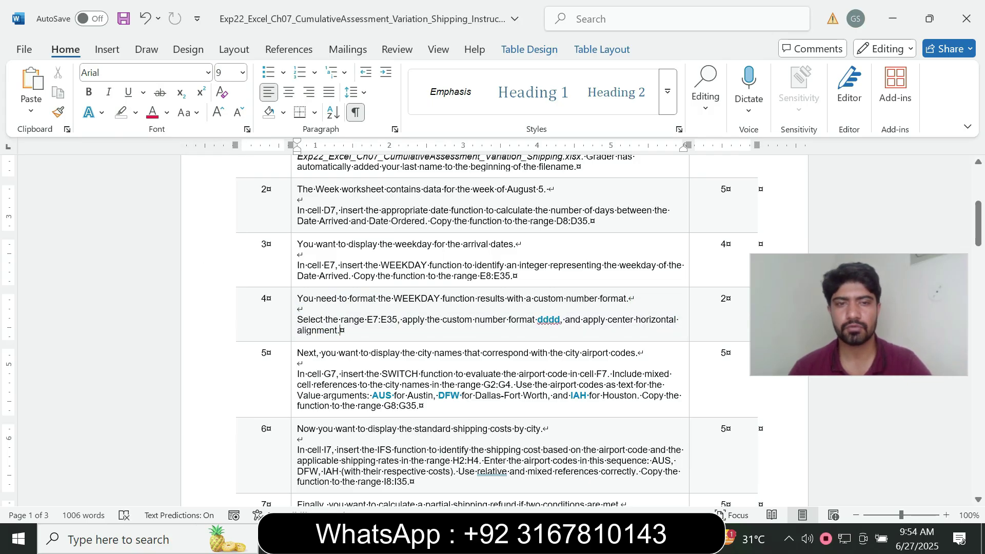
Set the step 5 instructions to font size 14 and highlight them in turquoise.
{"action": "left_click", "coordinate": [294, 379]}
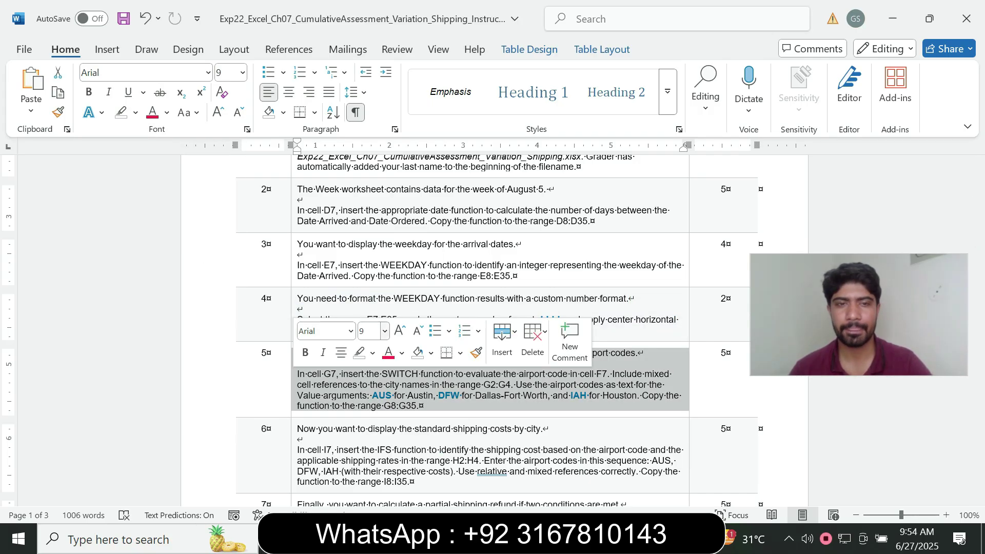
{"action": "left_click", "coordinate": [385, 331]}
{"action": "left_click", "coordinate": [372, 122]}
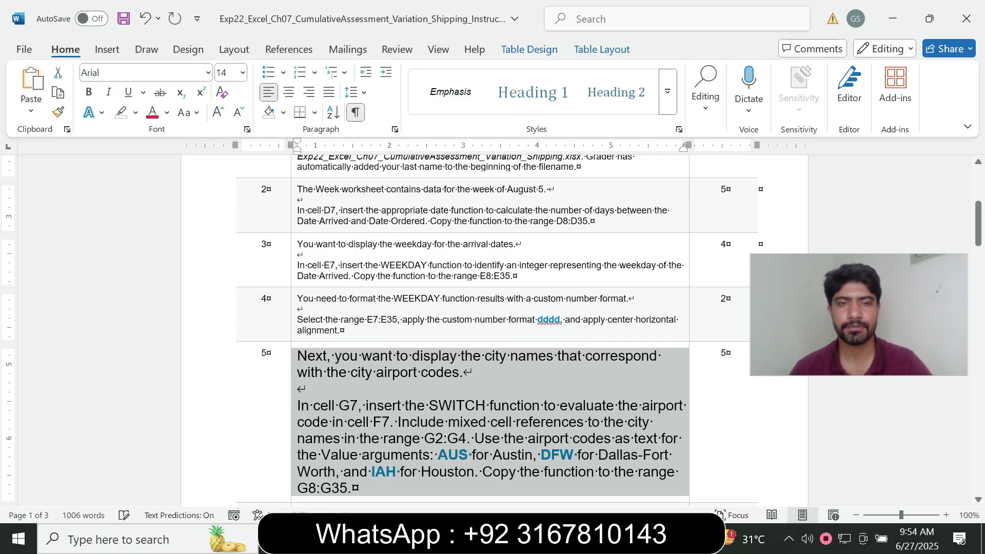
{"action": "left_click", "coordinate": [135, 113]}
{"action": "left_click", "coordinate": [171, 167]}
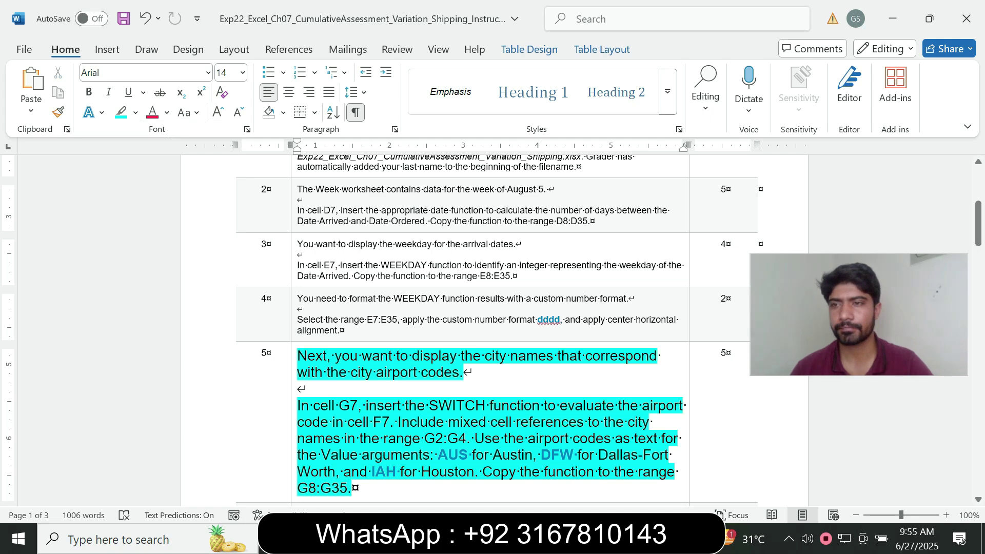
{"action": "left_click_drag", "start_coordinate": [979, 224], "coordinate": [978, 234]}
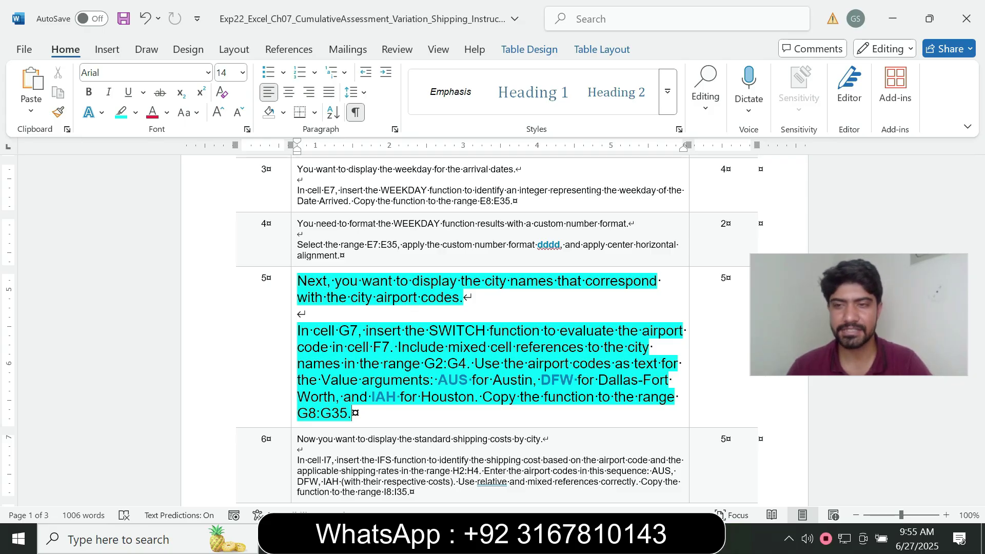
Switch to Excel and start a SWITCH function in cell G7 with F7 as the expression, checking the Word step 5 instructions.
{"action": "key", "text": "alt+Tab"}
{"action": "left_click", "coordinate": [436, 308]}
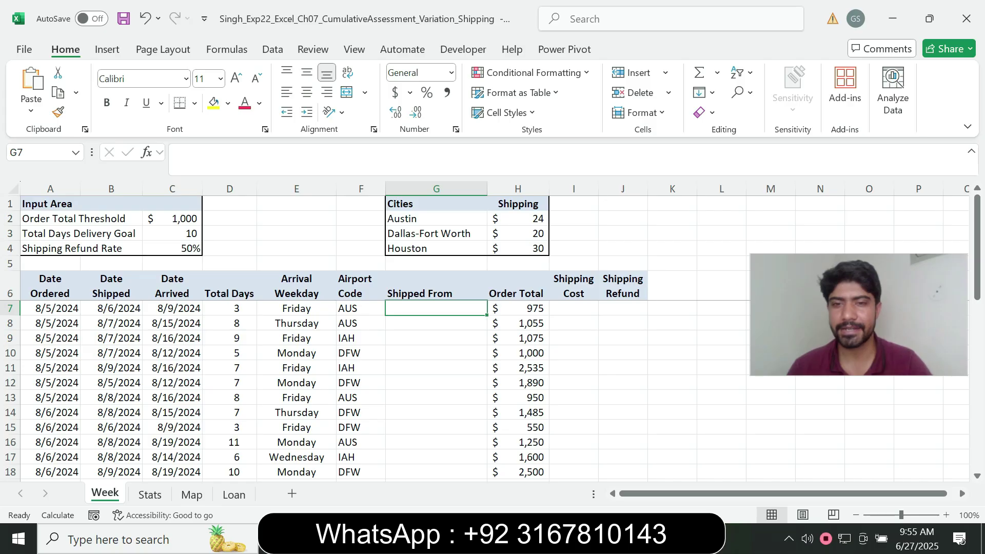
{"action": "key", "text": "alt+Tab"}
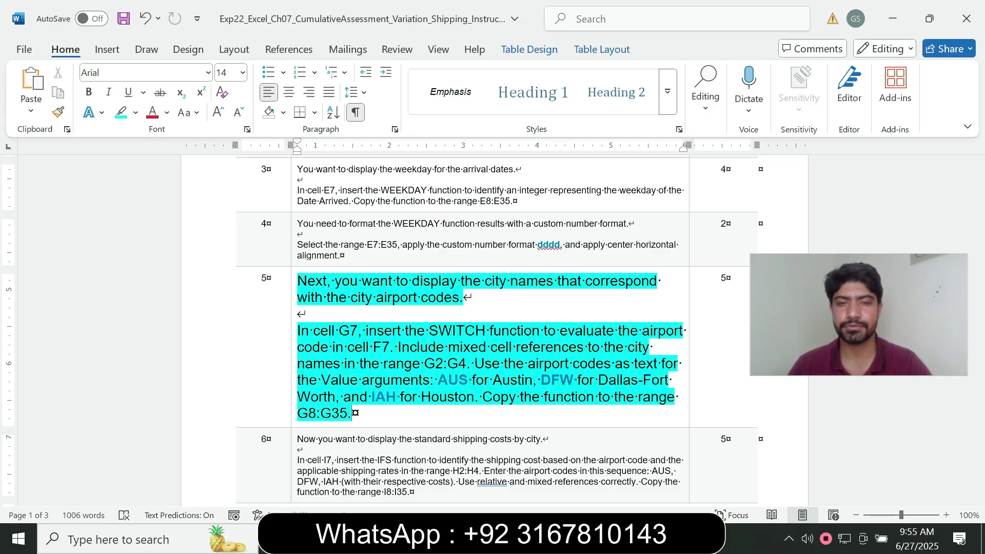
{"action": "key", "text": "alt+Tab"}
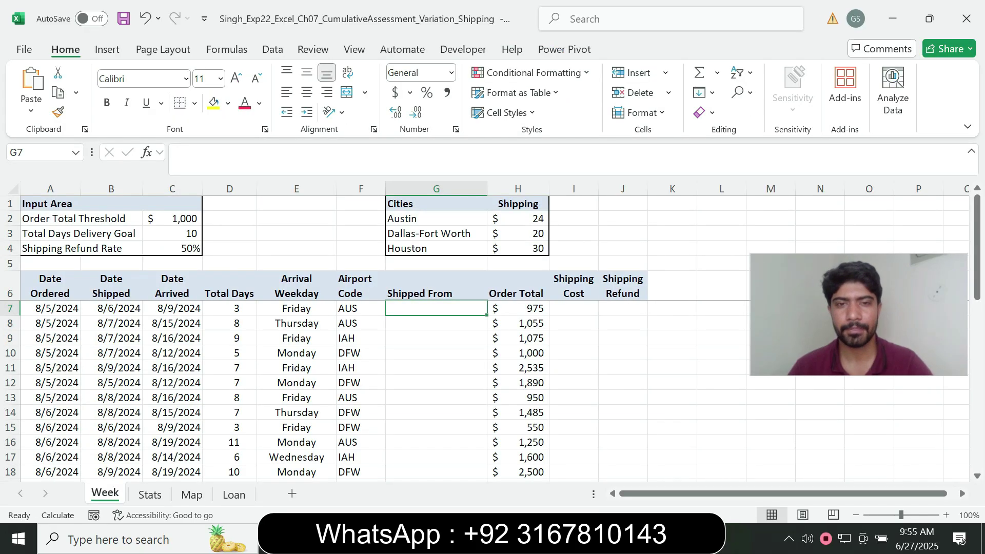
{"action": "type", "text": "=sw"}
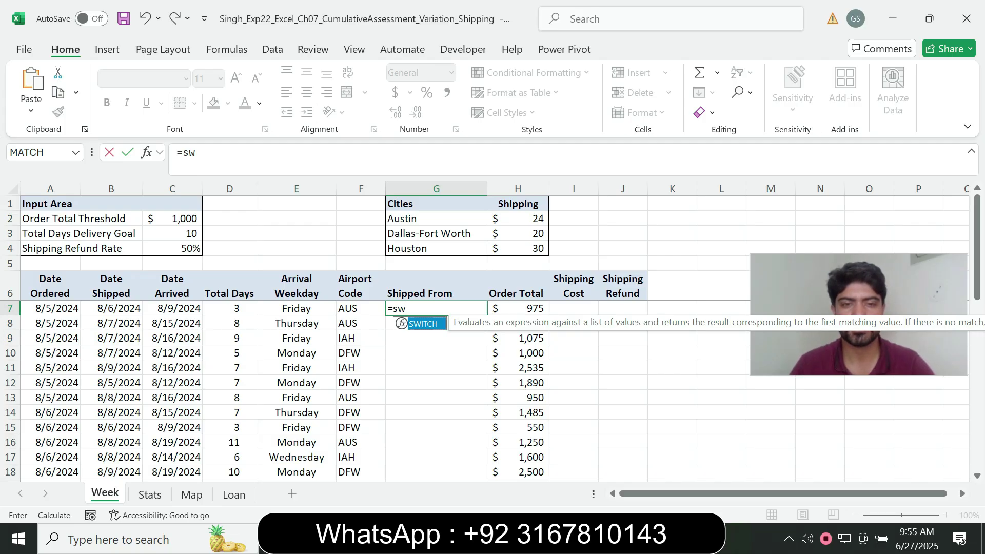
{"action": "key", "text": "Tab"}
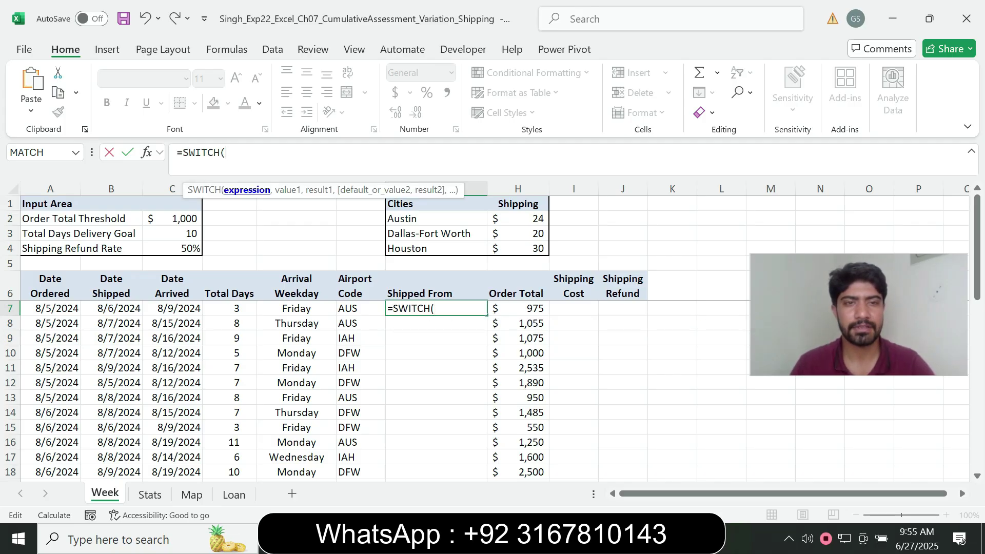
{"action": "left_click", "coordinate": [296, 308]}
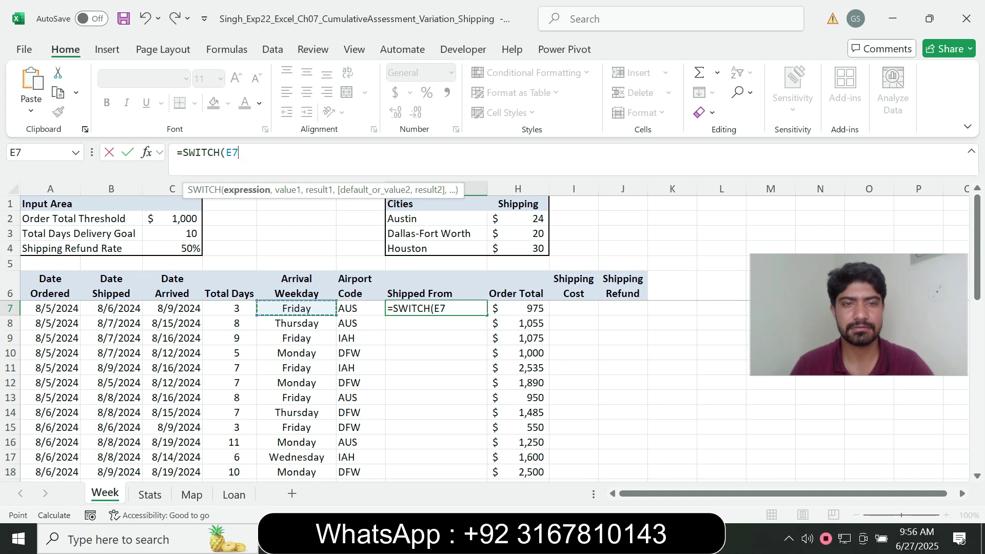
{"action": "left_click", "coordinate": [361, 309]}
{"action": "type", "text": ","}
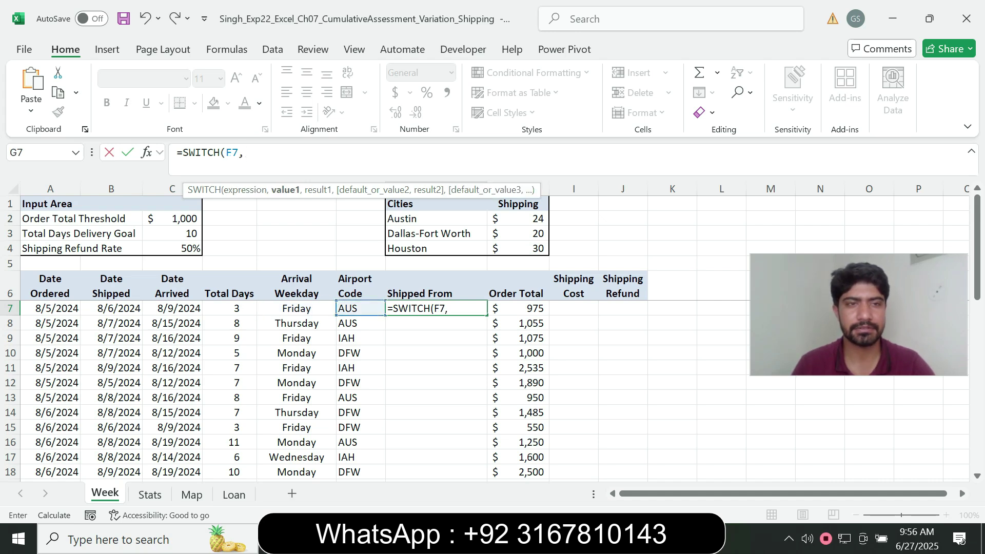
Copy the code AUS from the Word step 5 instructions and enter it as text for the first value argument of G7's SWITCH function in Excel.
{"action": "type", "text": "\""}
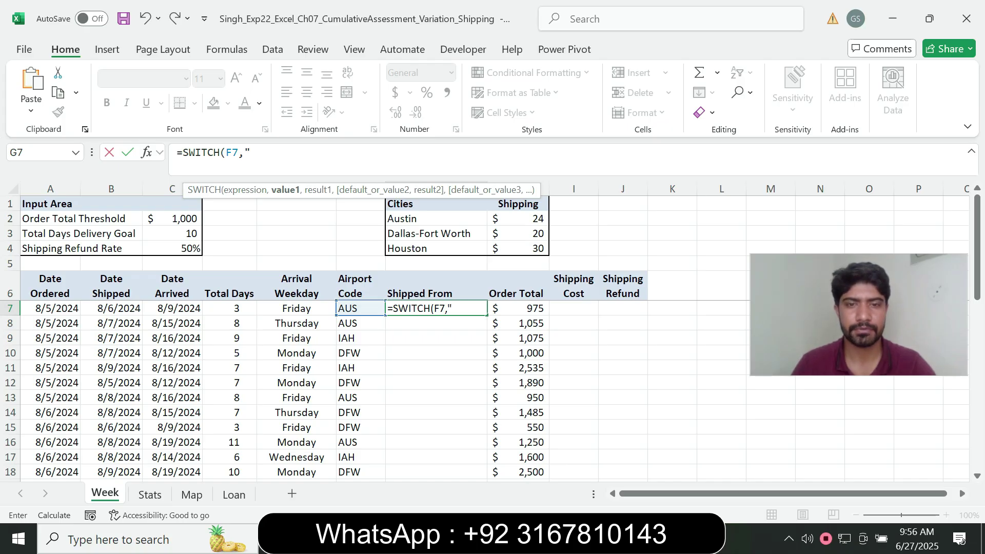
{"action": "key", "text": "alt+Tab"}
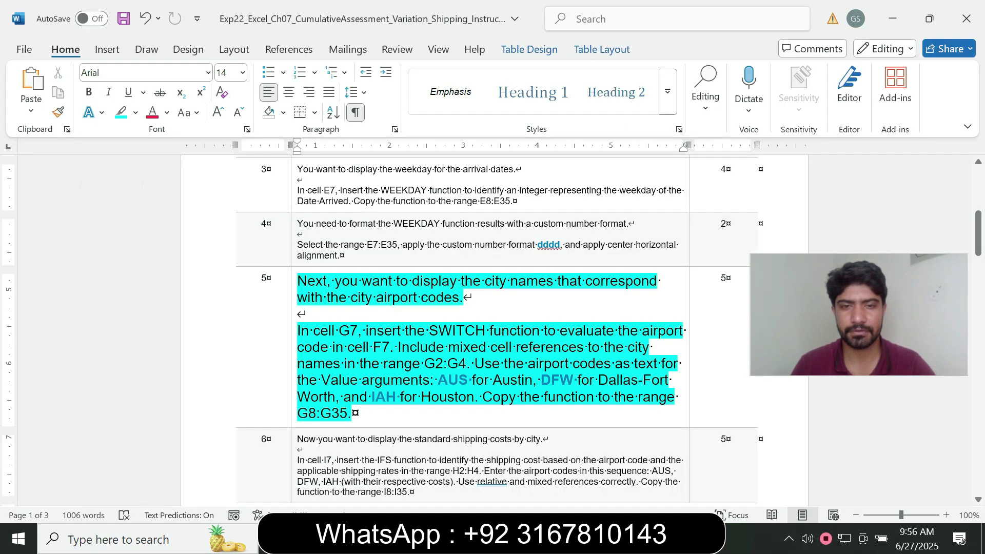
{"action": "left_click_drag", "start_coordinate": [437, 379], "coordinate": [468, 379]}
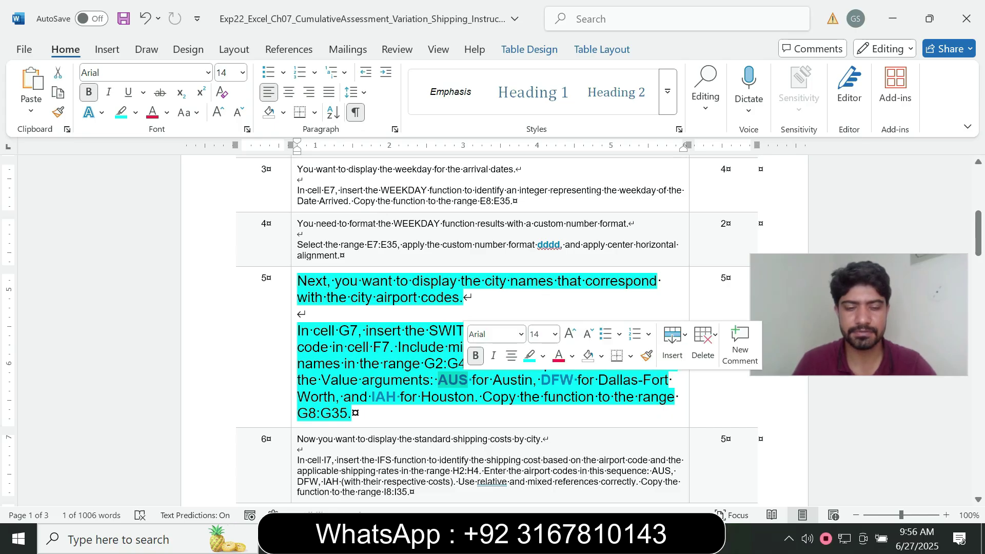
{"action": "key", "text": "alt+Tab"}
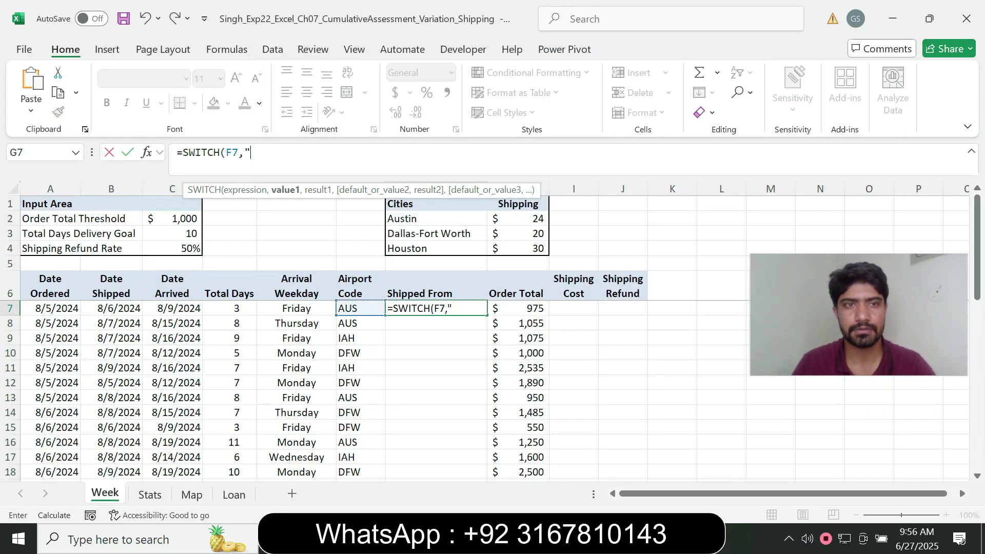
{"action": "key", "text": "ctrl+v"}
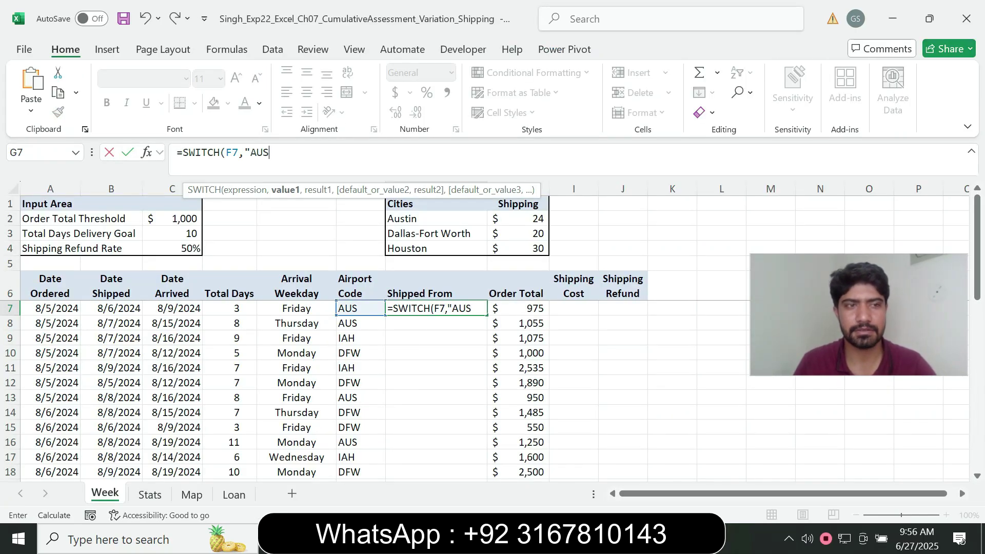
{"action": "type", "text": "\""}
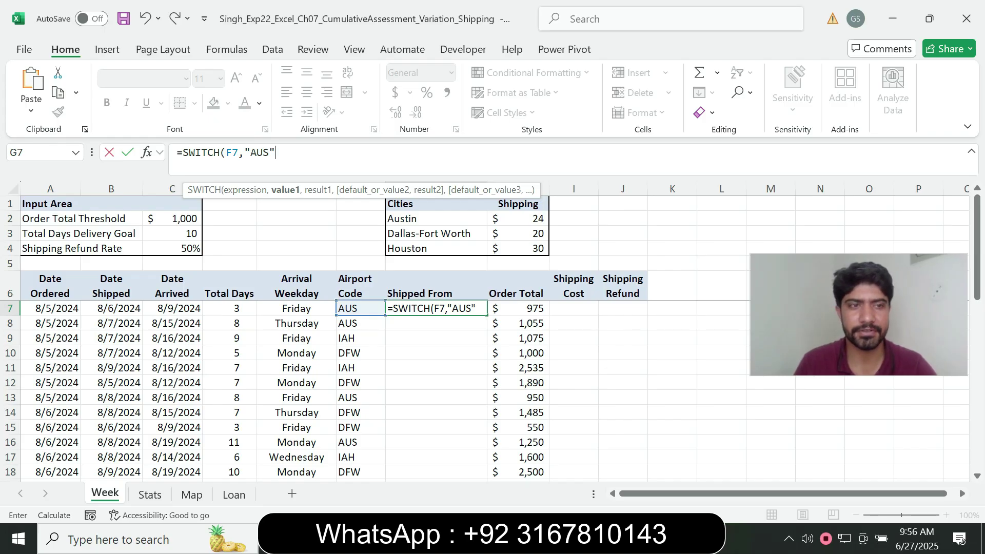
{"action": "type", "text": ","}
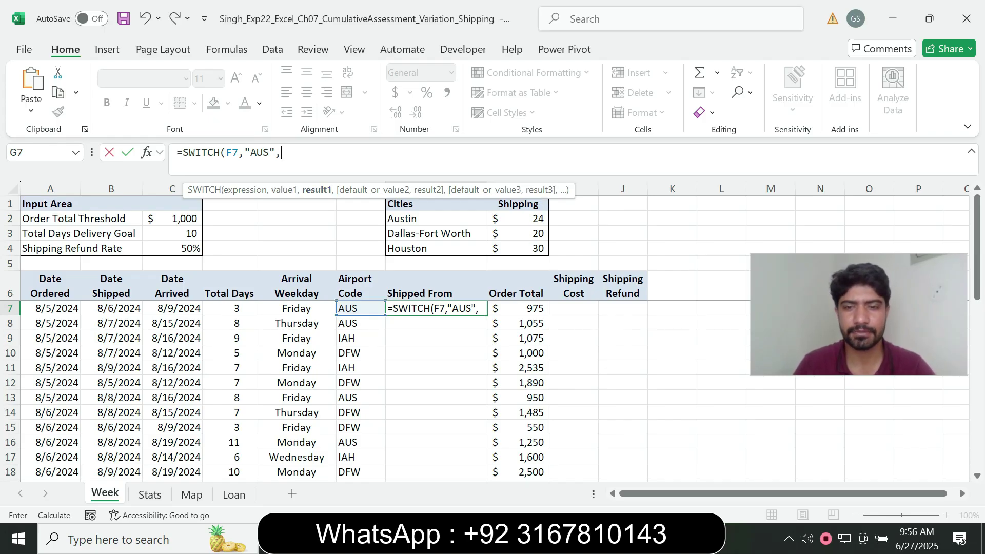
Recheck the Word step 5 instructions and add $G$2 as the result for "AUS" in the Excel SWITCH formula.
{"action": "key", "text": "alt+Tab"}
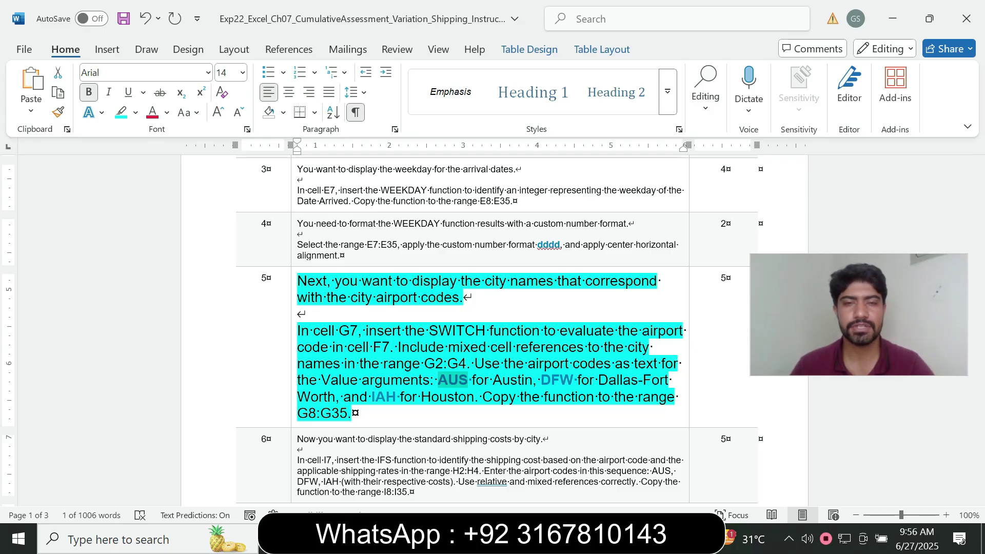
{"action": "key", "text": "alt+Tab"}
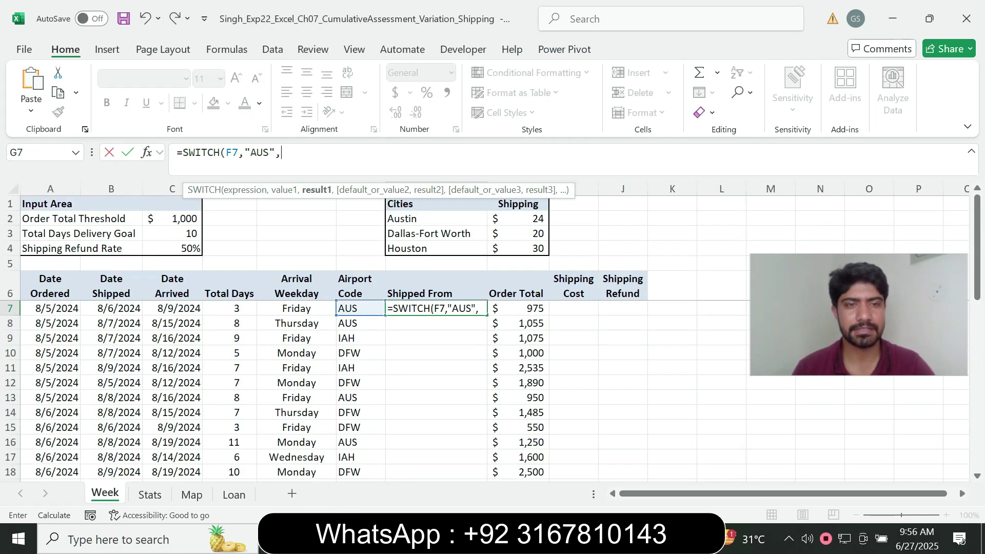
{"action": "left_click", "coordinate": [436, 219]}
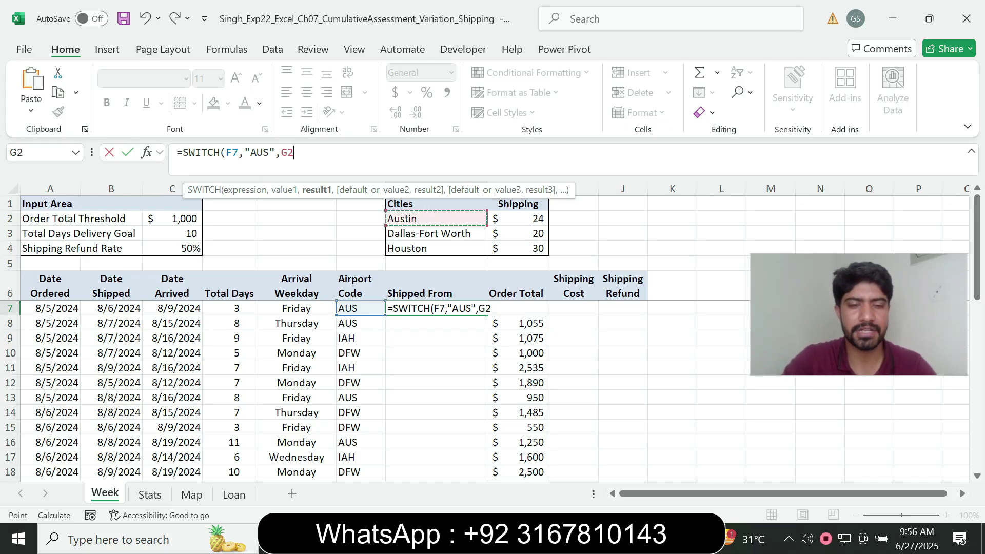
{"action": "key", "text": "F4"}
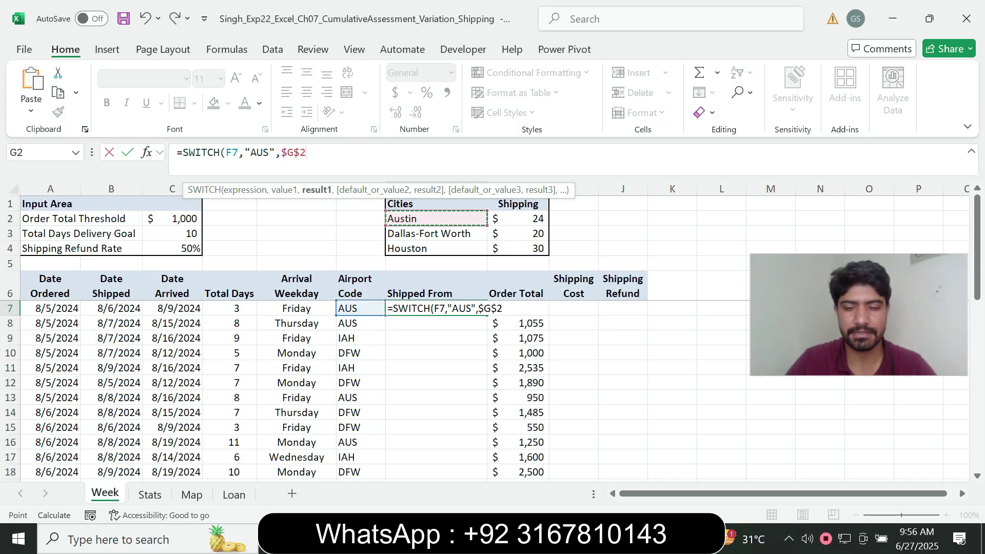
{"action": "type", "text": ","}
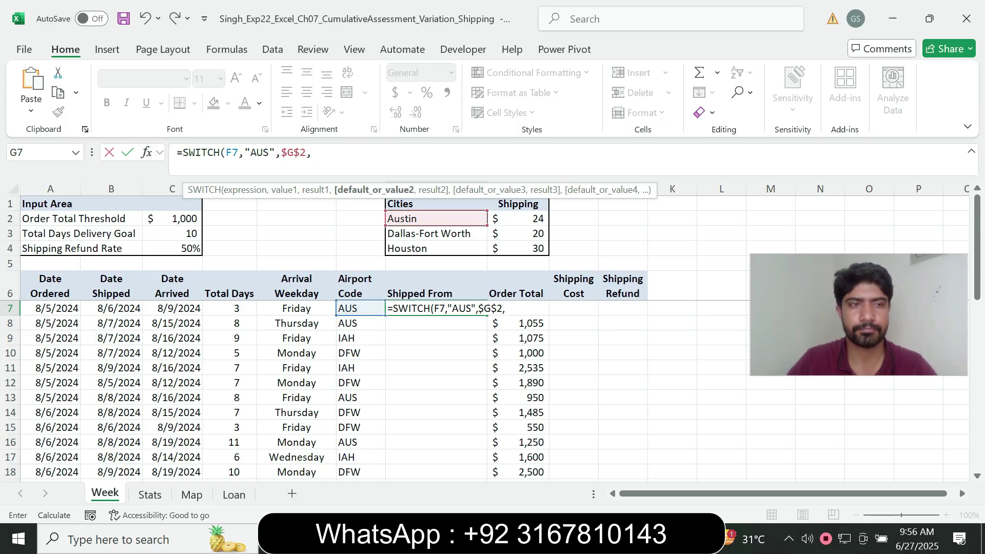
Add "DFW" as the second value of the SWITCH function with $G$3 as its result.
{"action": "type", "text": "\""}
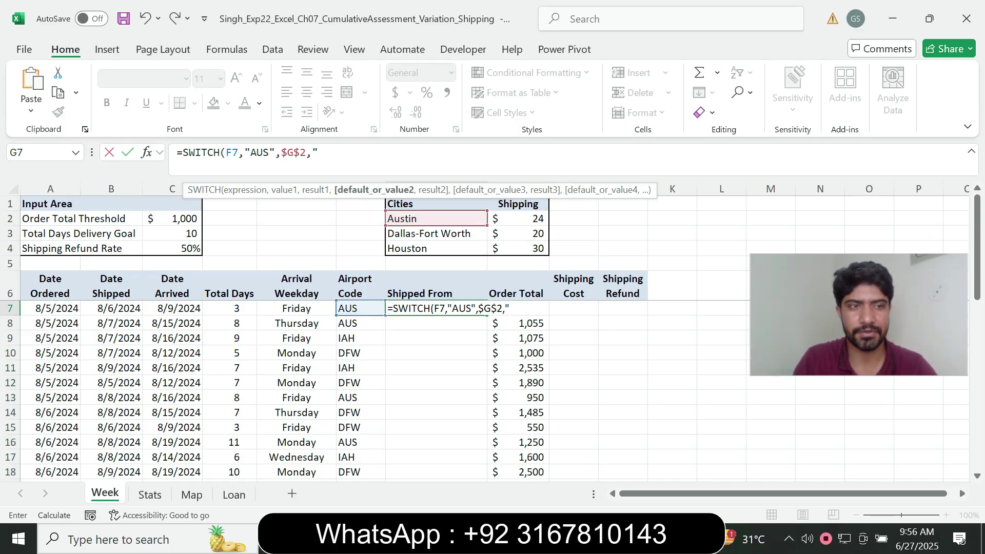
{"action": "type", "text": "DFW"}
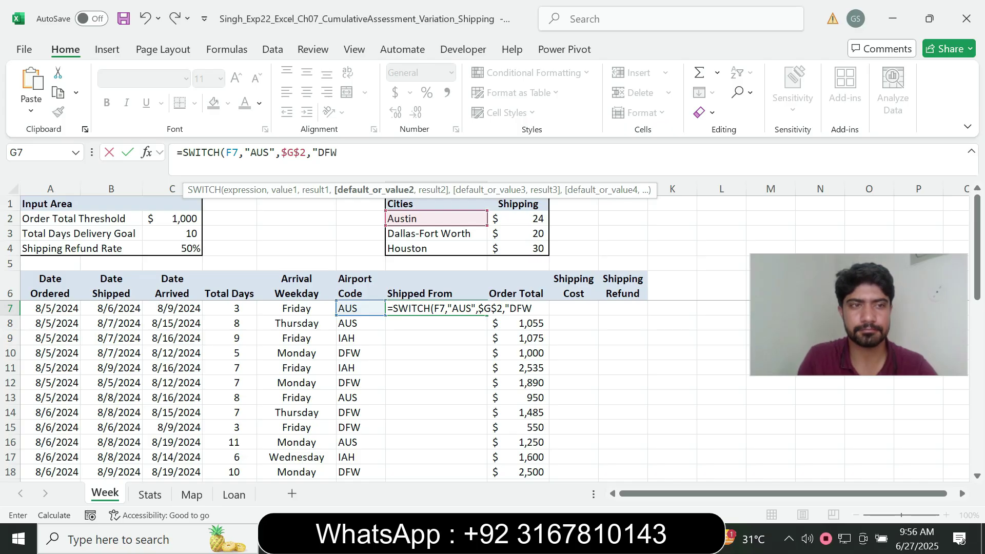
{"action": "type", "text": "\""}
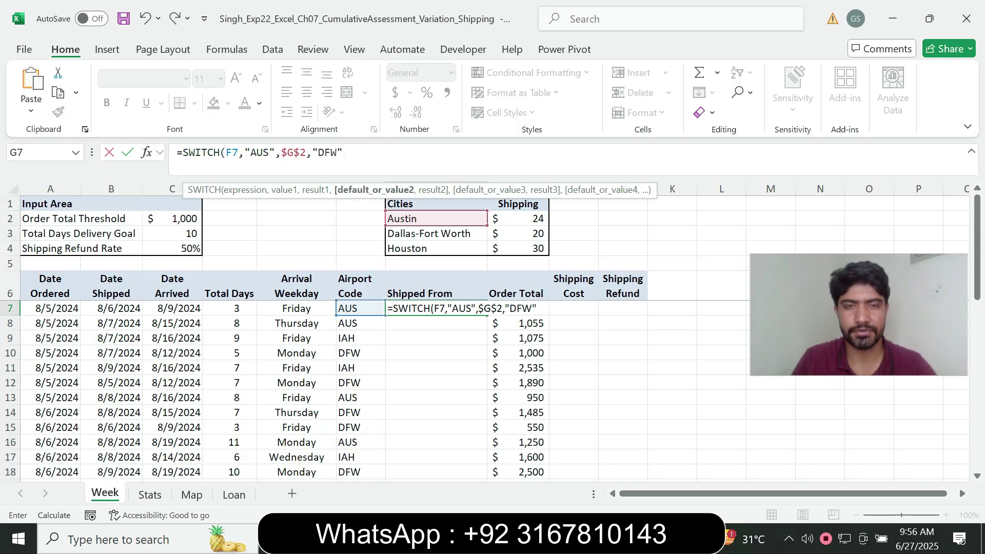
{"action": "type", "text": ","}
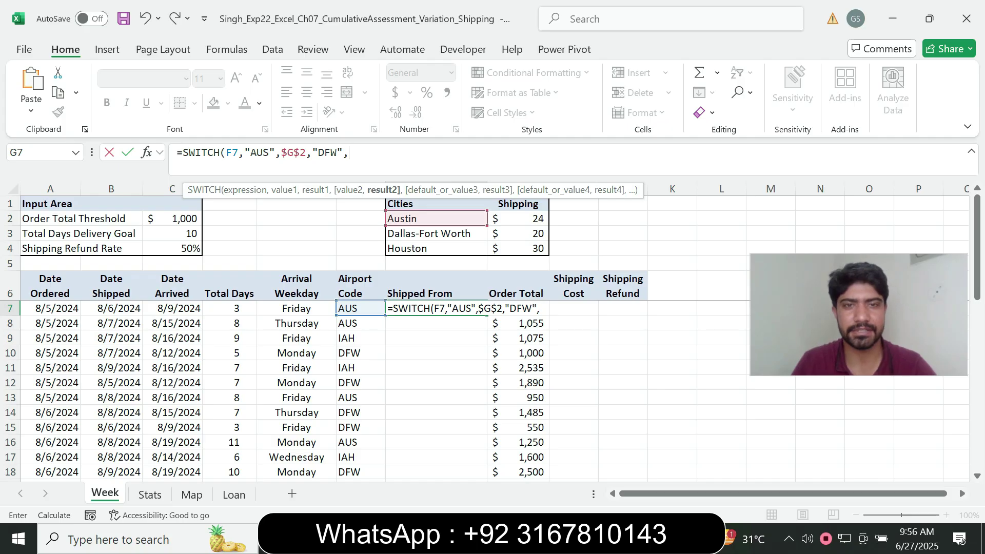
{"action": "left_click", "coordinate": [436, 234]}
{"action": "key", "text": "F4"}
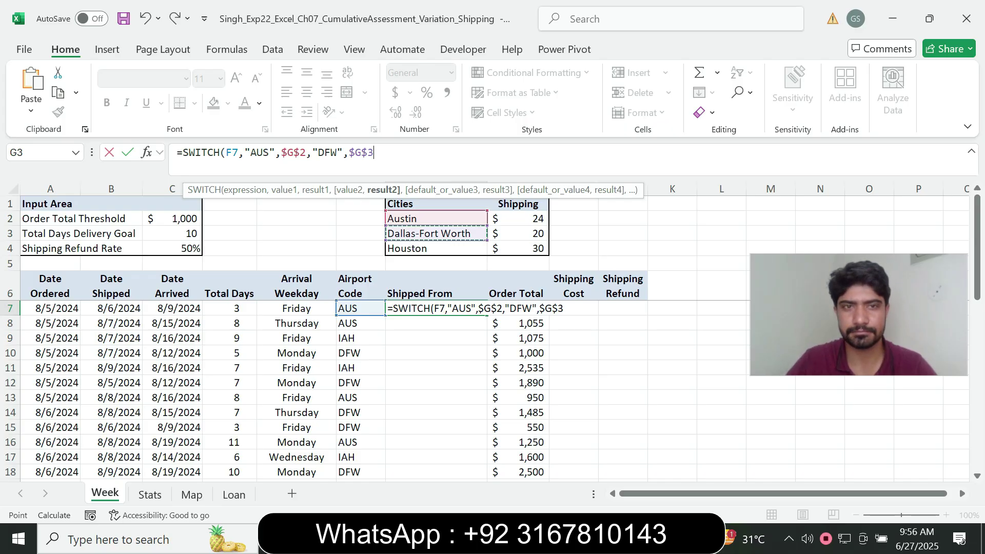
Check the Houston code in Word, add "IAH" with result $G$4 in Excel, and complete the SWITCH formula in G7.
{"action": "type", "text": ",\""}
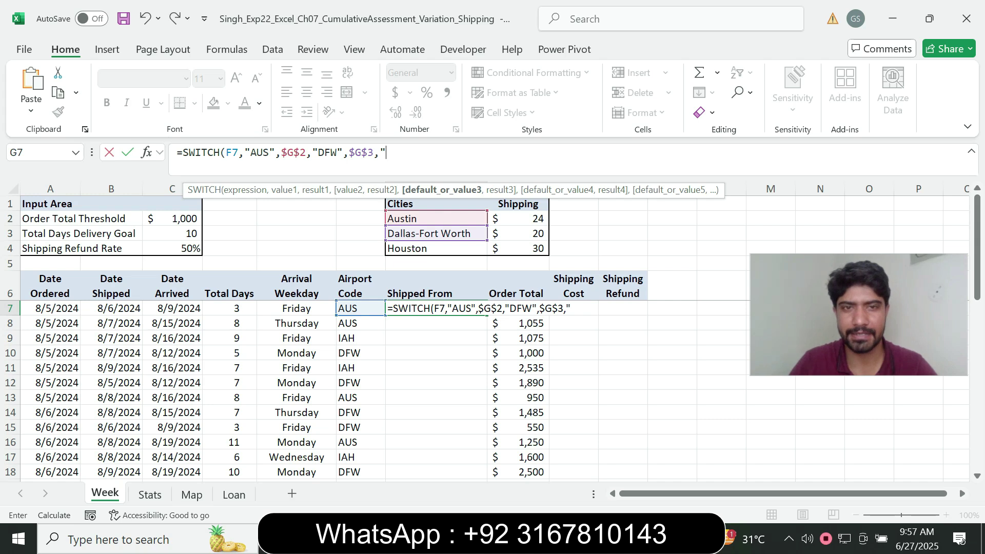
{"action": "key", "text": "alt+Tab"}
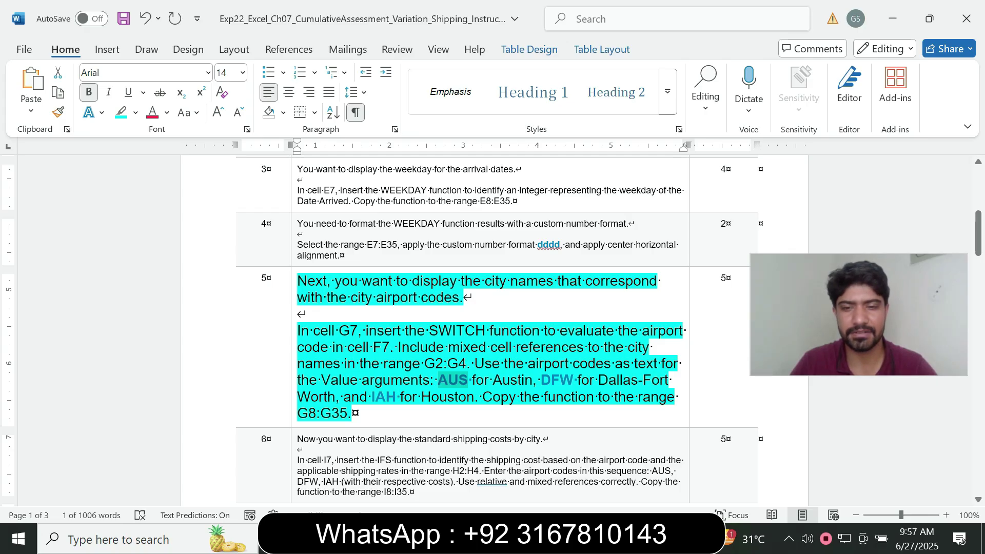
{"action": "key", "text": "alt+Tab"}
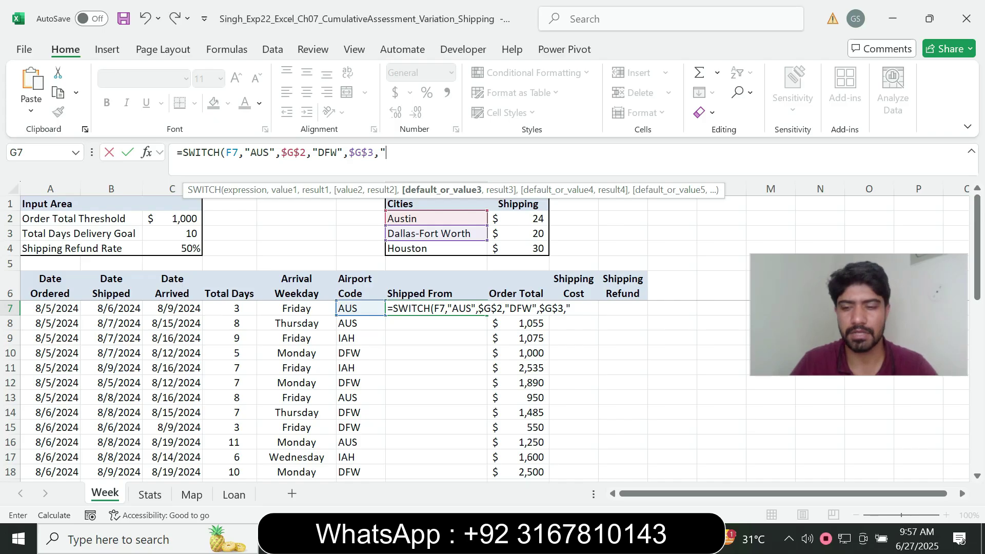
{"action": "type", "text": "IAH\","}
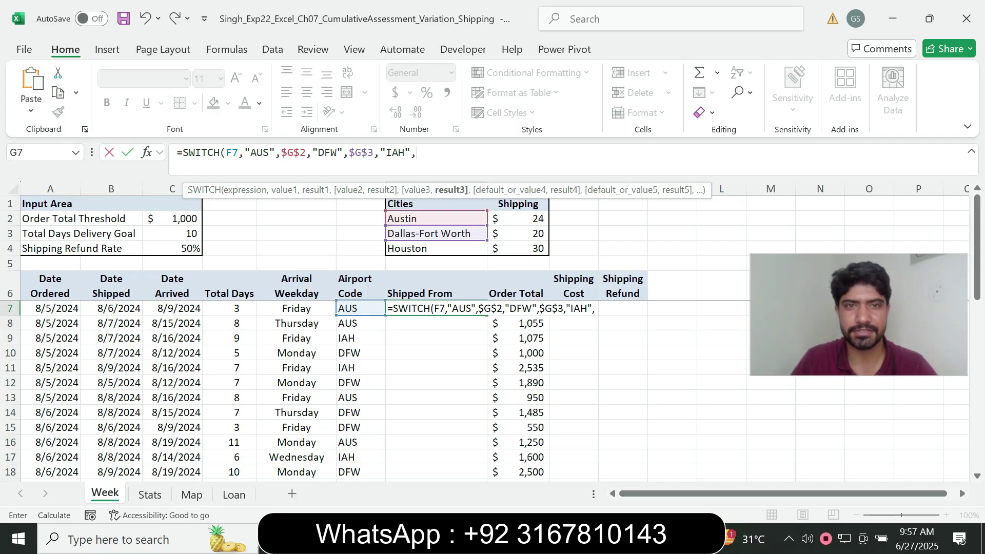
{"action": "left_click", "coordinate": [436, 248]}
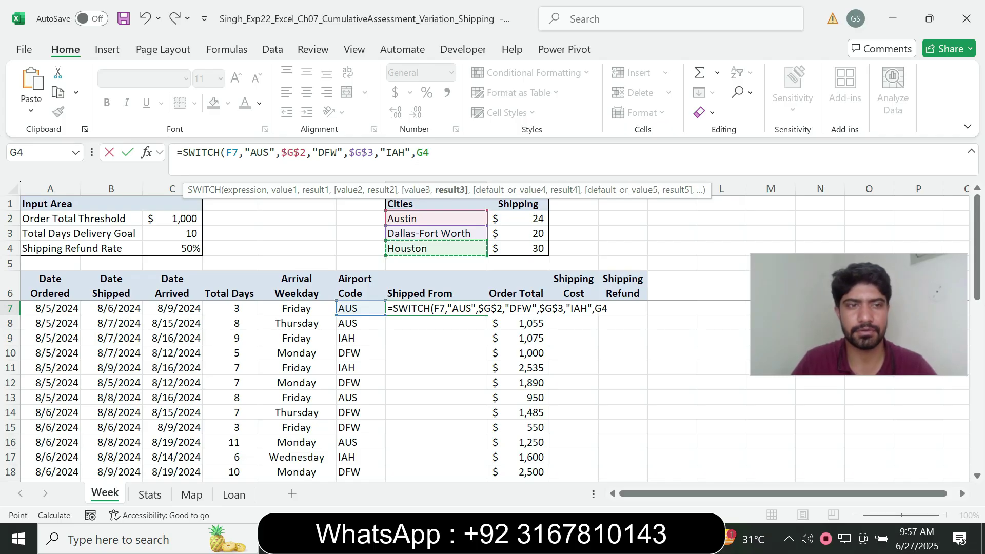
{"action": "key", "text": "F4"}
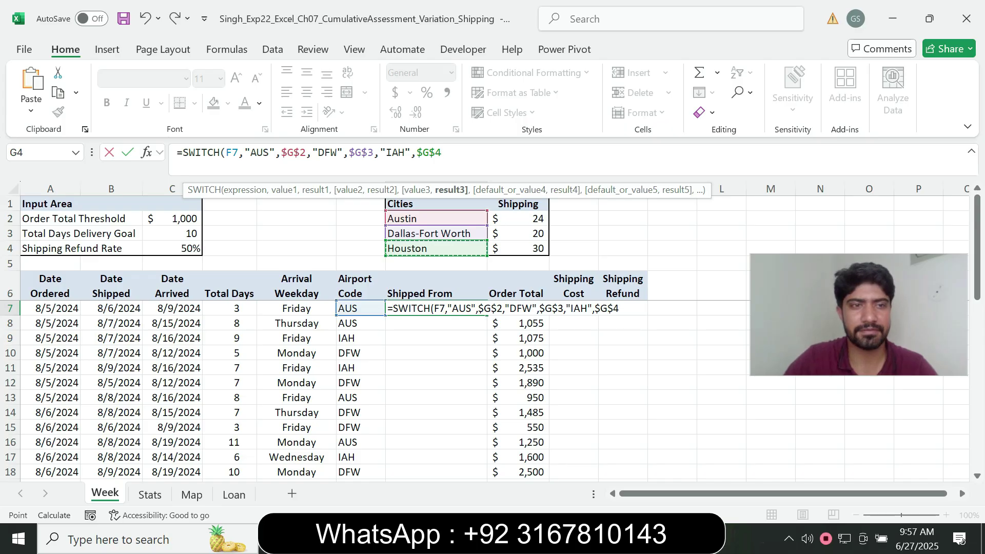
{"action": "type", "text": ")"}
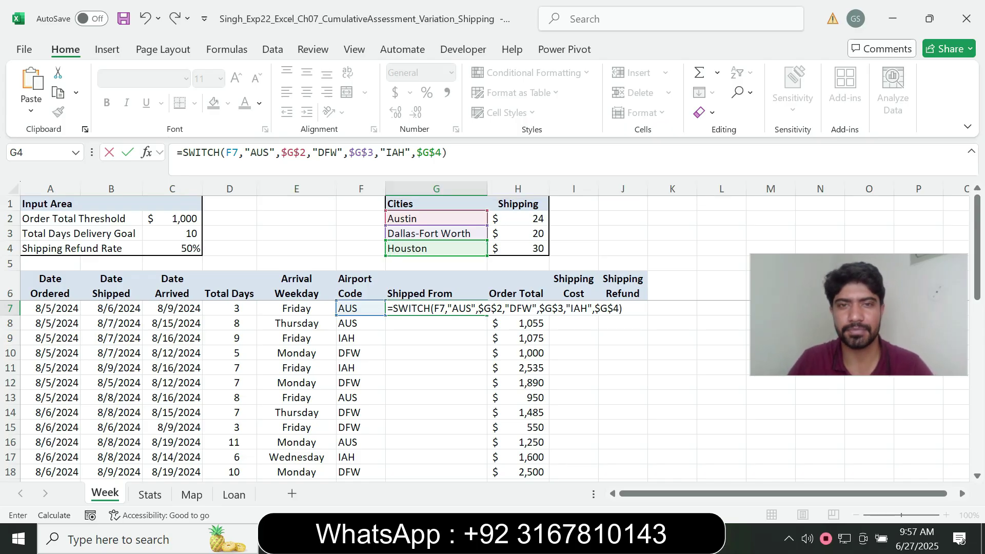
{"action": "key", "text": "Return"}
{"action": "left_click", "coordinate": [436, 308]}
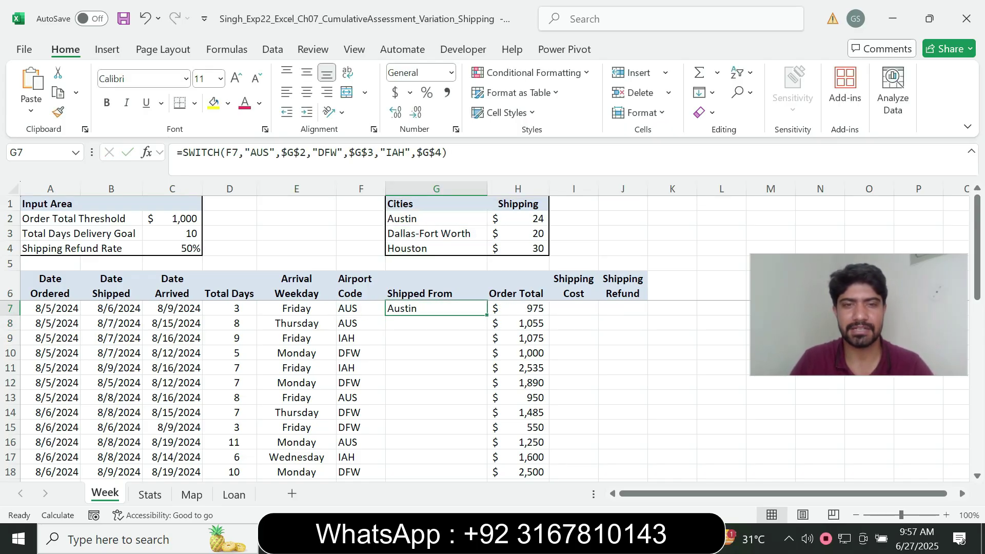
Check the copy range in the Word step 5 instructions and copy the SWITCH function from G7 to G8:G35 in Excel.
{"action": "key", "text": "alt+Tab"}
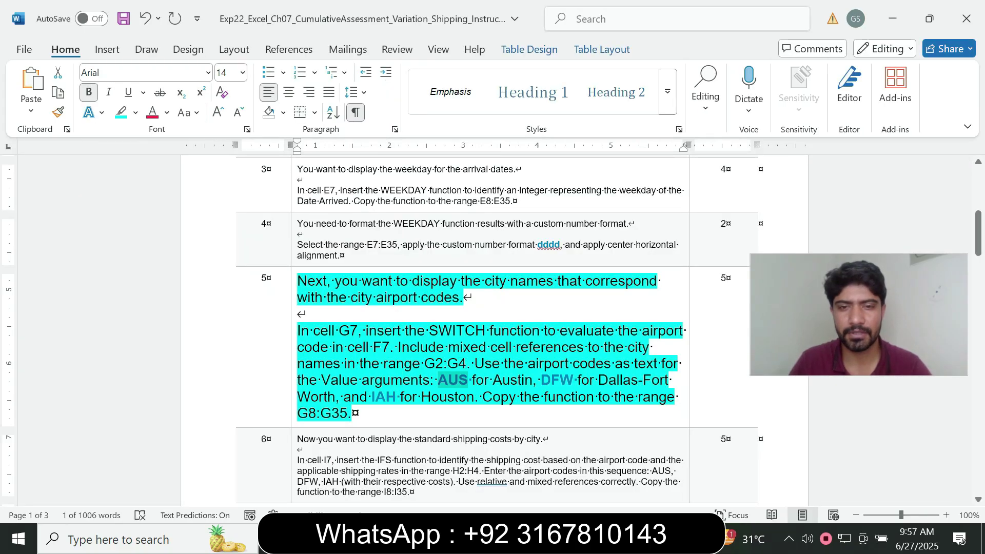
{"action": "left_click_drag", "start_coordinate": [483, 397], "coordinate": [522, 413]}
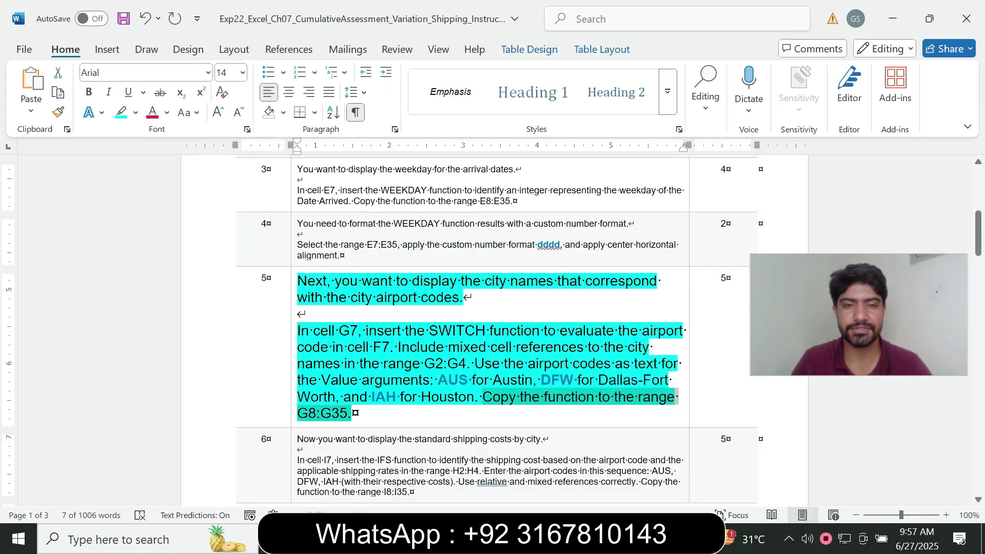
{"action": "left_click", "coordinate": [353, 413]}
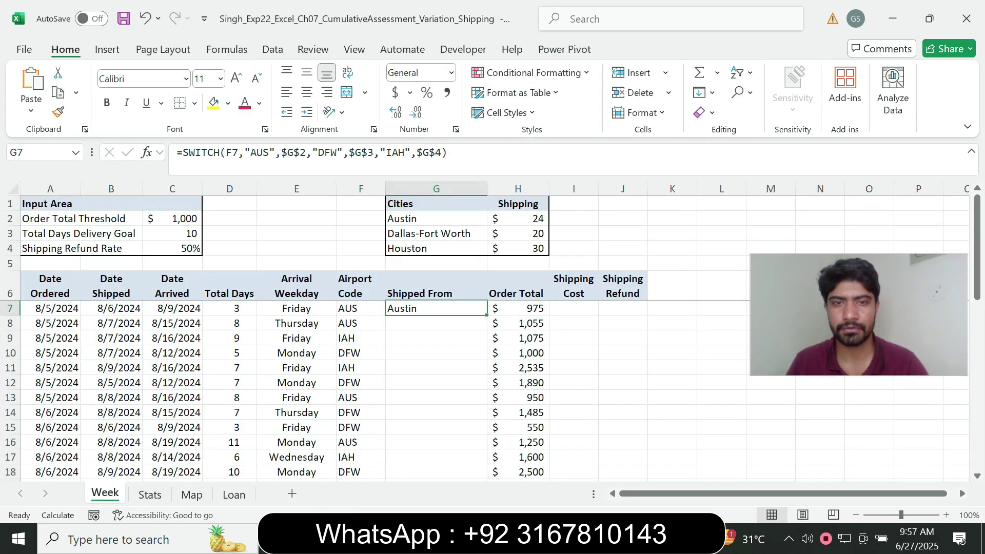
{"action": "key", "text": "alt+Tab"}
{"action": "left_click_drag", "start_coordinate": [486, 315], "coordinate": [487, 434]}
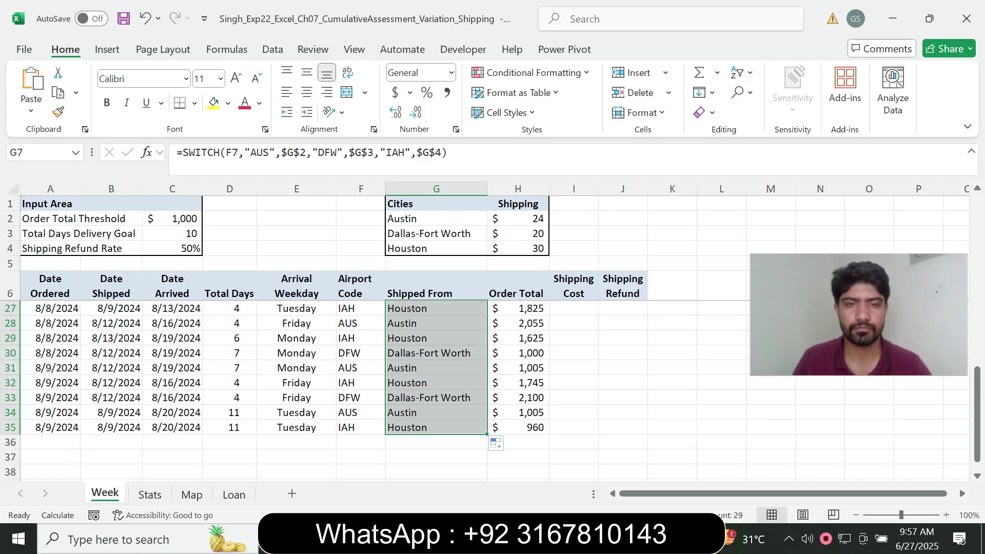
{"action": "scroll", "coordinate": [493, 391], "scroll_direction": "up", "scroll_amount": 7}
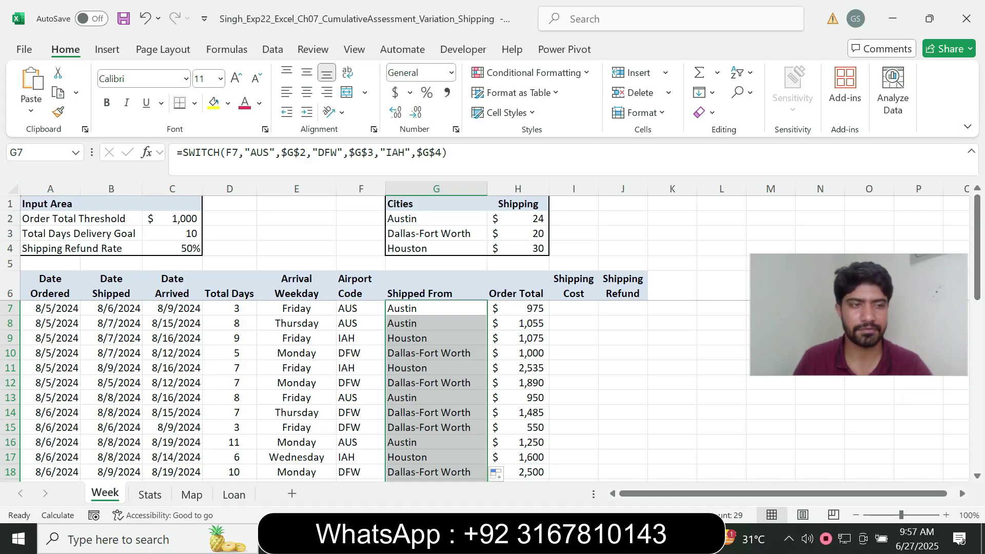
Return to Word, set the step 5 instructions to font size 9 and remove their highlighting.
{"action": "key", "text": "alt+Tab"}
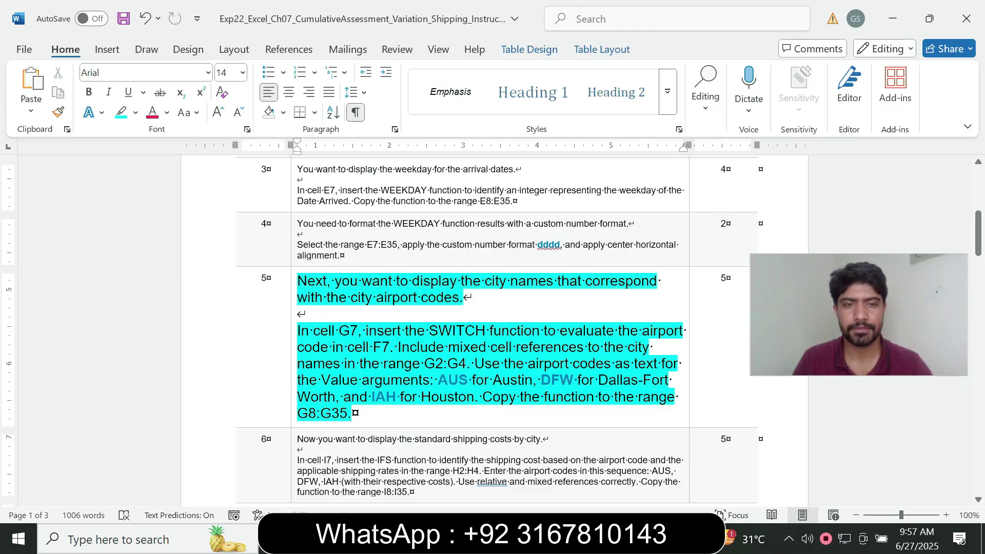
{"action": "left_click", "coordinate": [294, 400]}
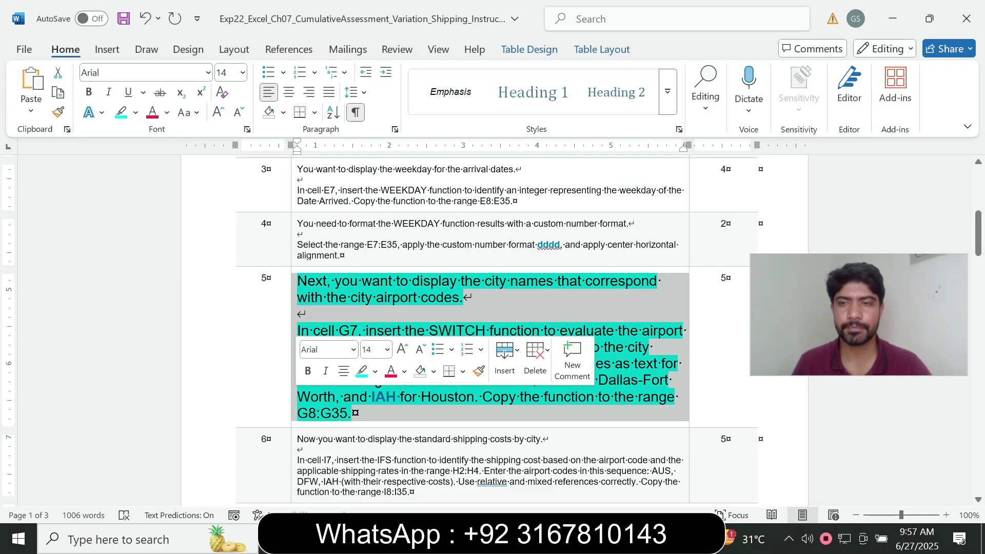
{"action": "left_click", "coordinate": [388, 350]}
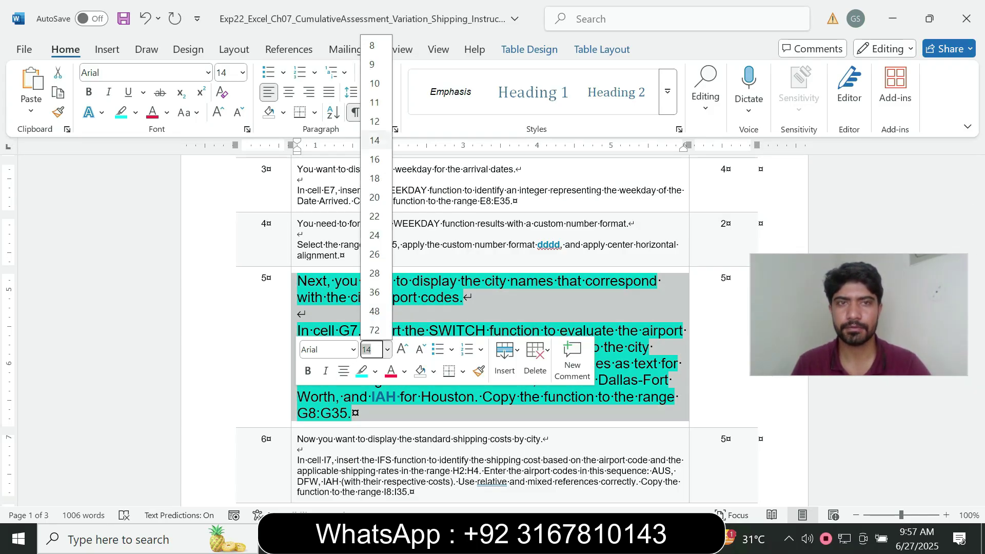
{"action": "left_click", "coordinate": [372, 79]}
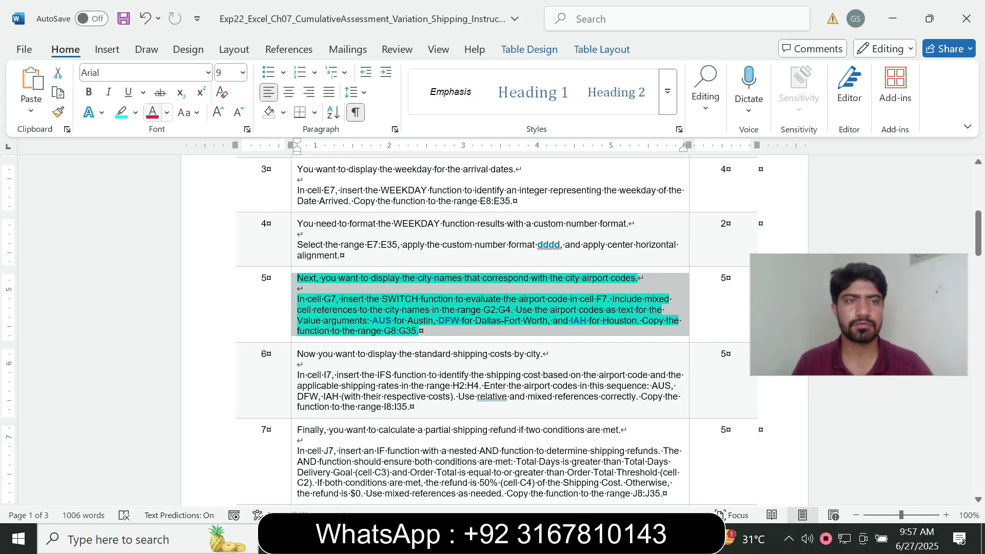
{"action": "left_click", "coordinate": [136, 112]}
{"action": "left_click", "coordinate": [159, 236]}
{"action": "left_click", "coordinate": [418, 331]}
Set the step 6 instructions to font size 14 and highlight them in turquoise.
{"action": "left_click", "coordinate": [293, 390]}
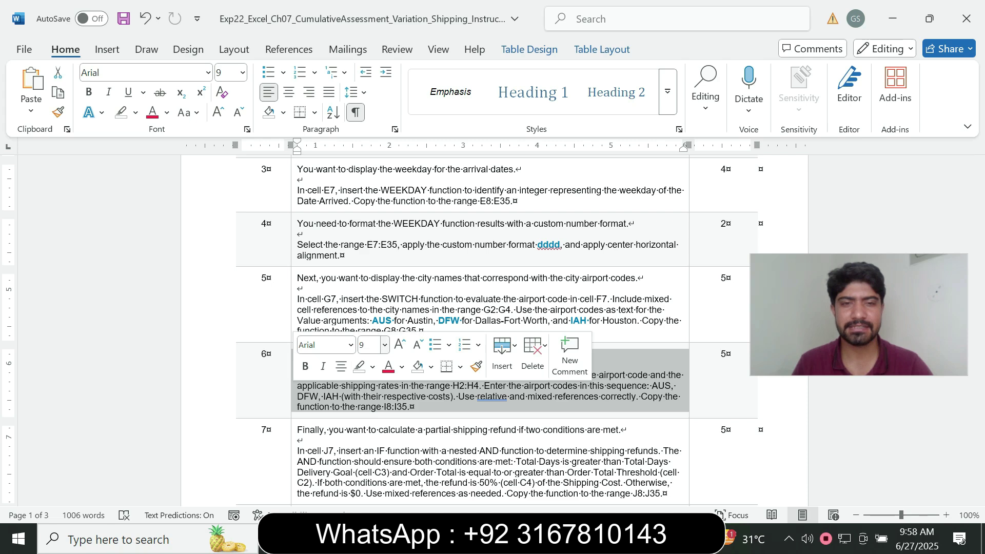
{"action": "left_click", "coordinate": [384, 345]}
{"action": "left_click", "coordinate": [373, 154]}
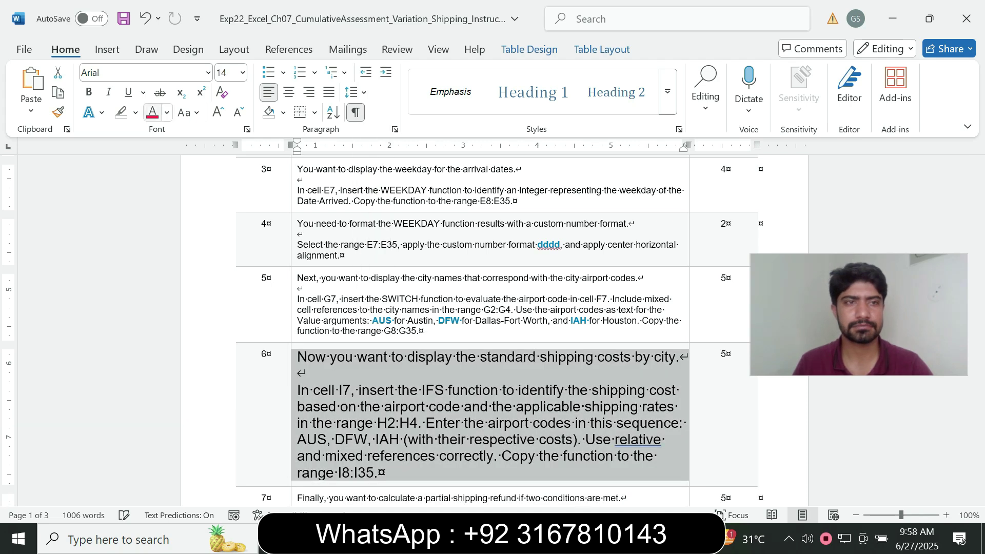
{"action": "left_click", "coordinate": [135, 113]}
{"action": "left_click", "coordinate": [164, 160]}
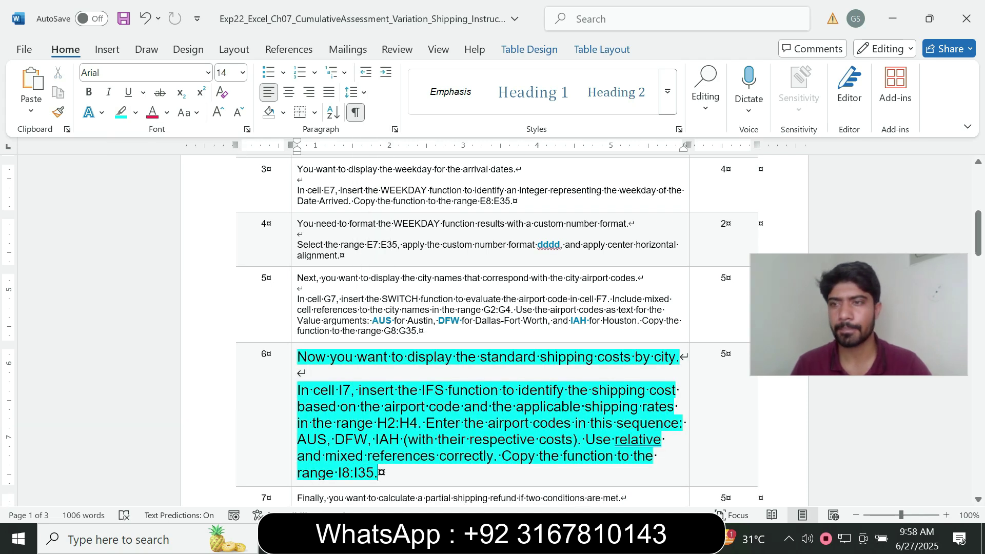
Check the target cell and IFS requirements in the Word step 6 instructions, selecting I7 in Excel.
{"action": "scroll", "coordinate": [493, 328], "scroll_direction": "down", "scroll_amount": 3}
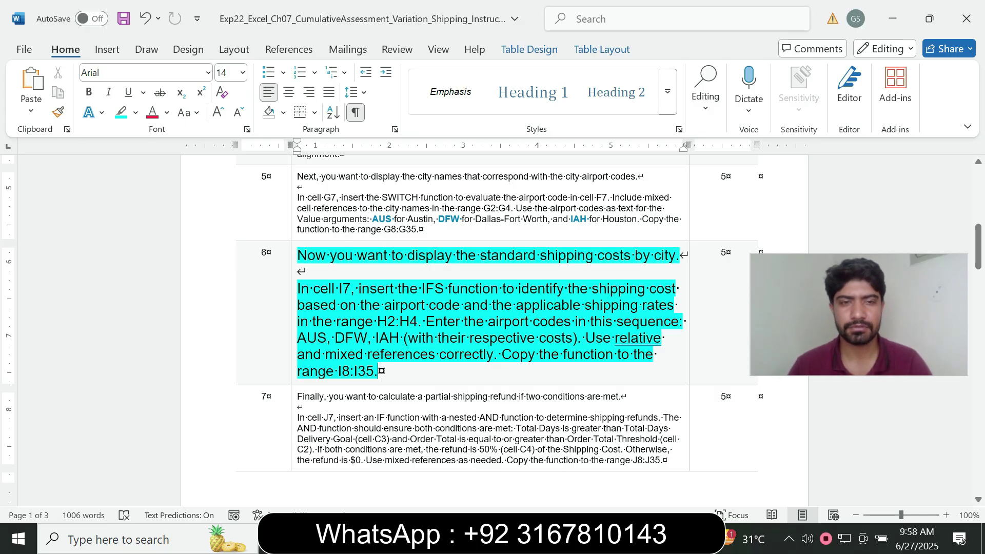
{"action": "left_click_drag", "start_coordinate": [313, 289], "coordinate": [357, 289]}
{"action": "key", "text": "alt+Tab"}
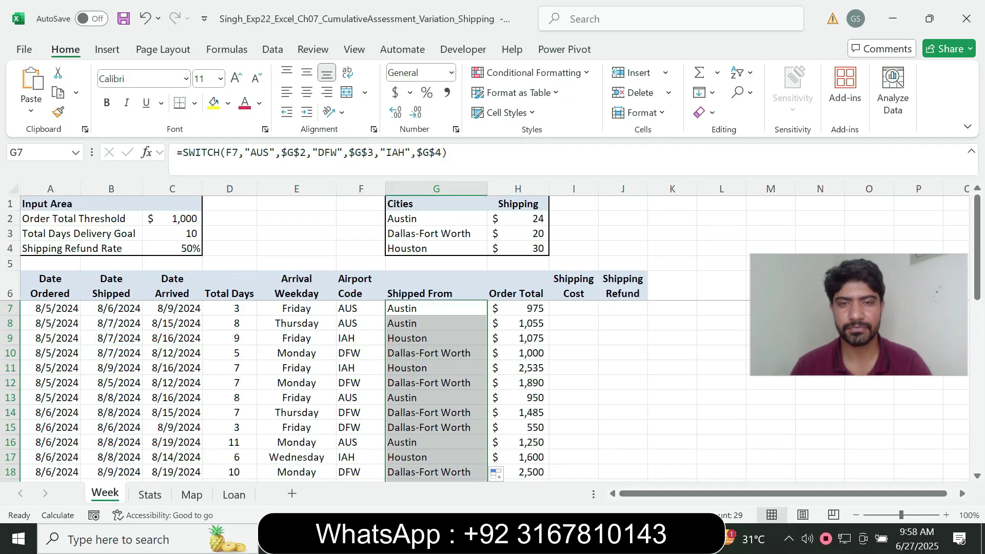
{"action": "left_click", "coordinate": [574, 308]}
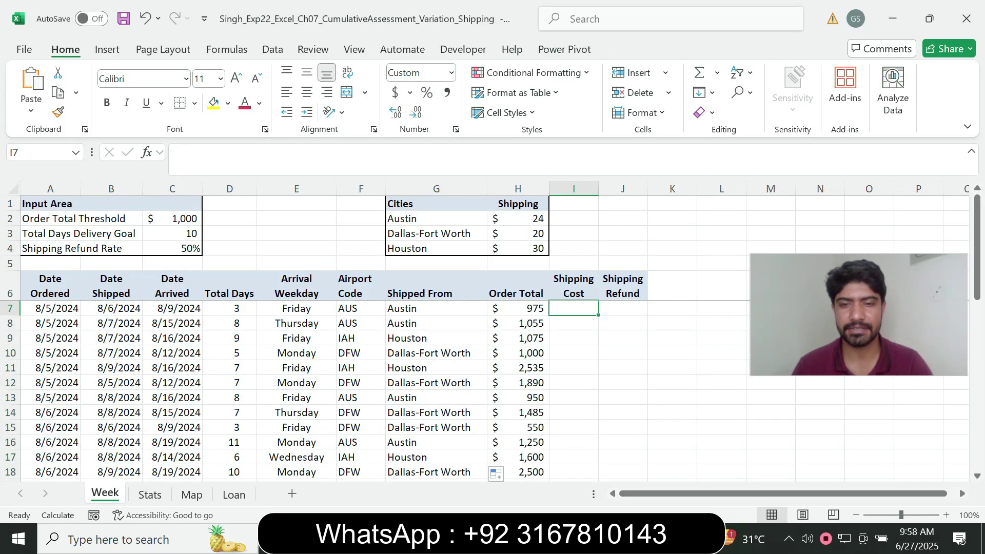
{"action": "key", "text": "alt+Tab"}
{"action": "left_click_drag", "start_coordinate": [398, 289], "coordinate": [566, 288]}
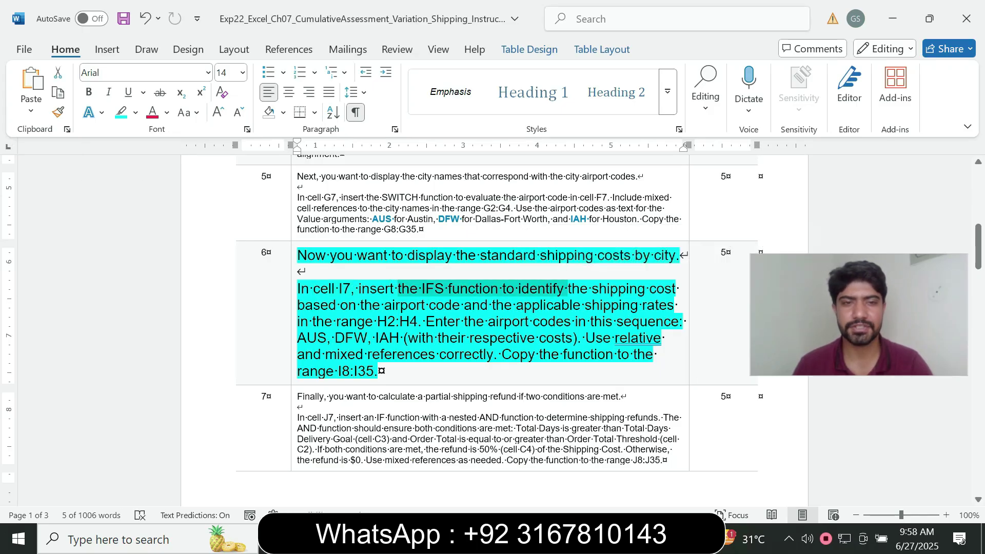
{"action": "left_click_drag", "start_coordinate": [299, 305], "coordinate": [492, 305]}
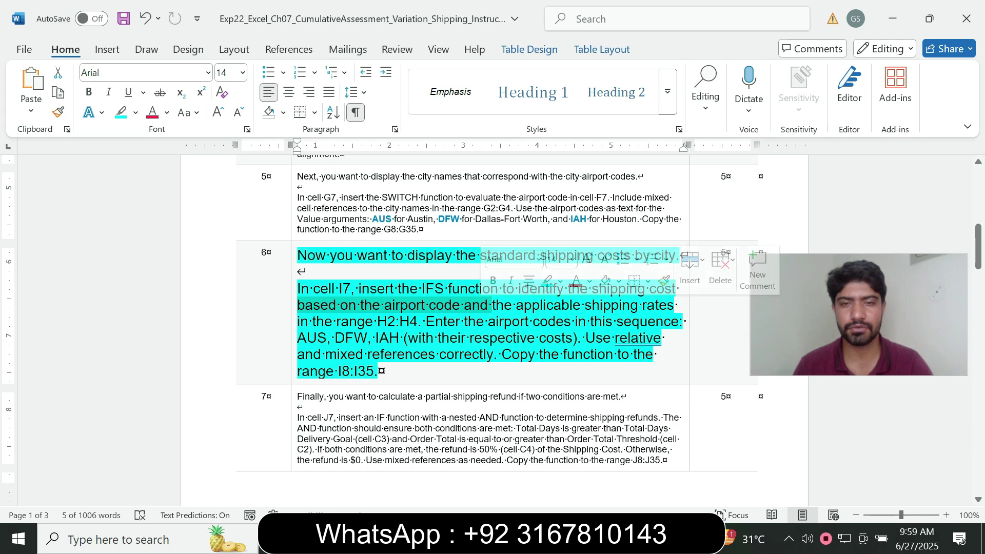
{"action": "left_click", "coordinate": [450, 337]}
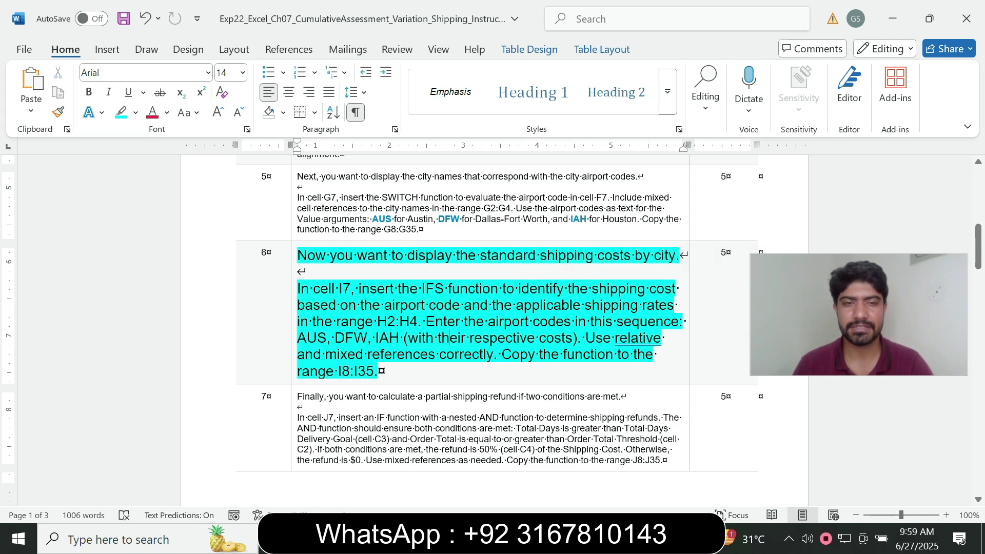
Switch to Excel and start an IFS function in I7 with F7="AUS" as the first logical test.
{"action": "key", "text": "alt+Tab"}
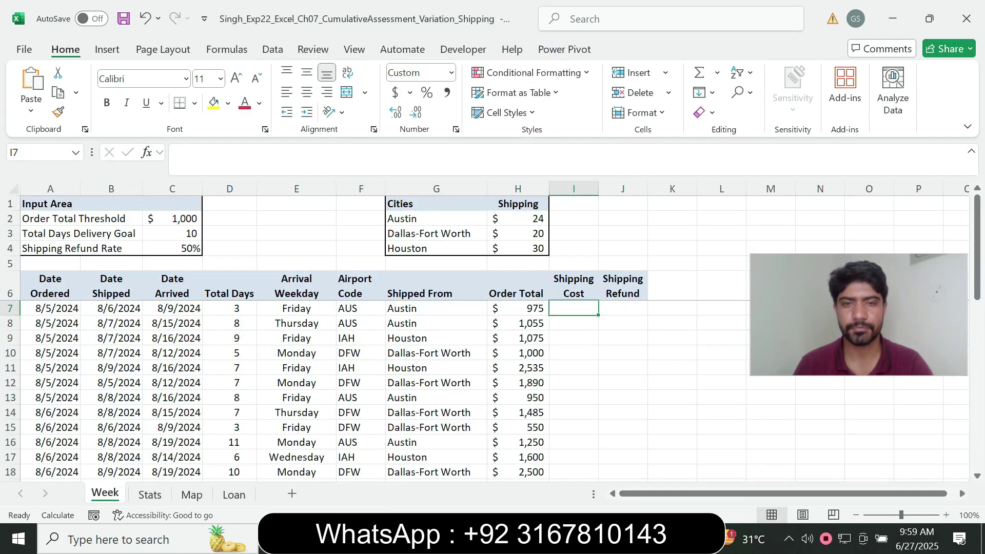
{"action": "type", "text": "="}
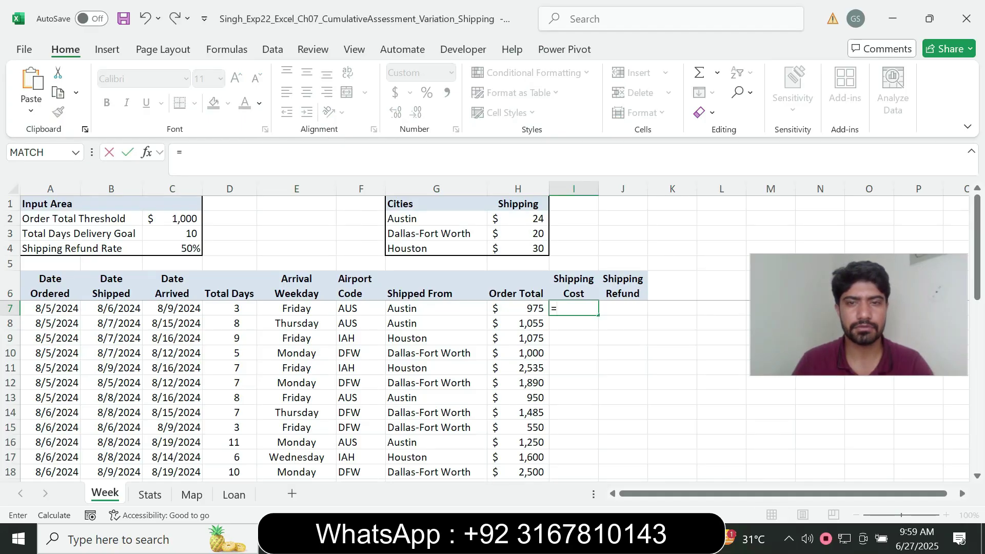
{"action": "type", "text": "ifs"}
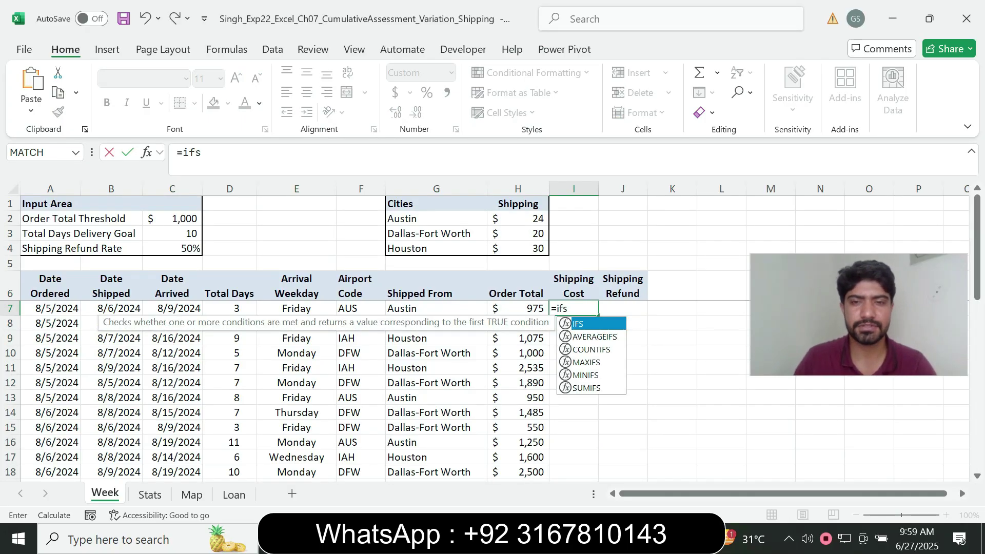
{"action": "key", "text": "Tab"}
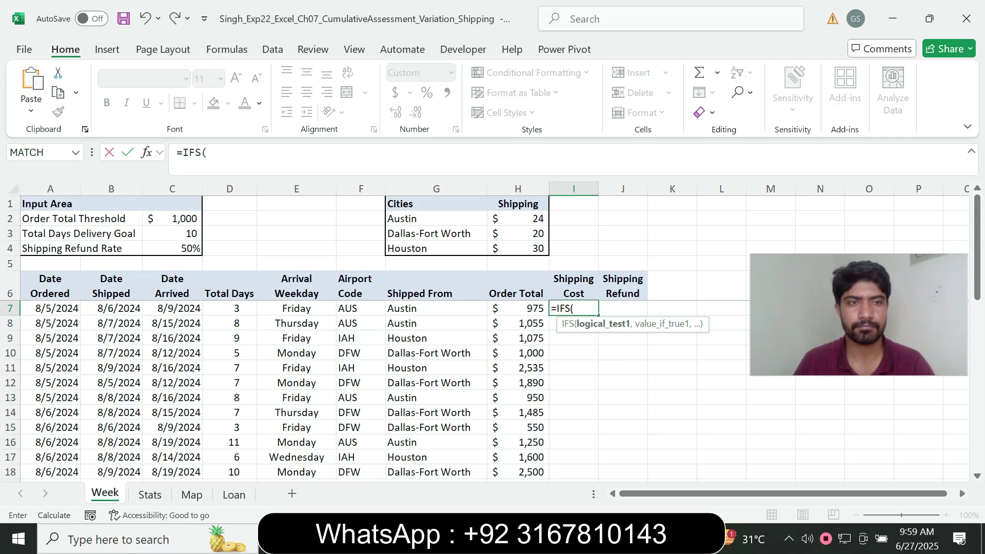
{"action": "left_click", "coordinate": [210, 153]}
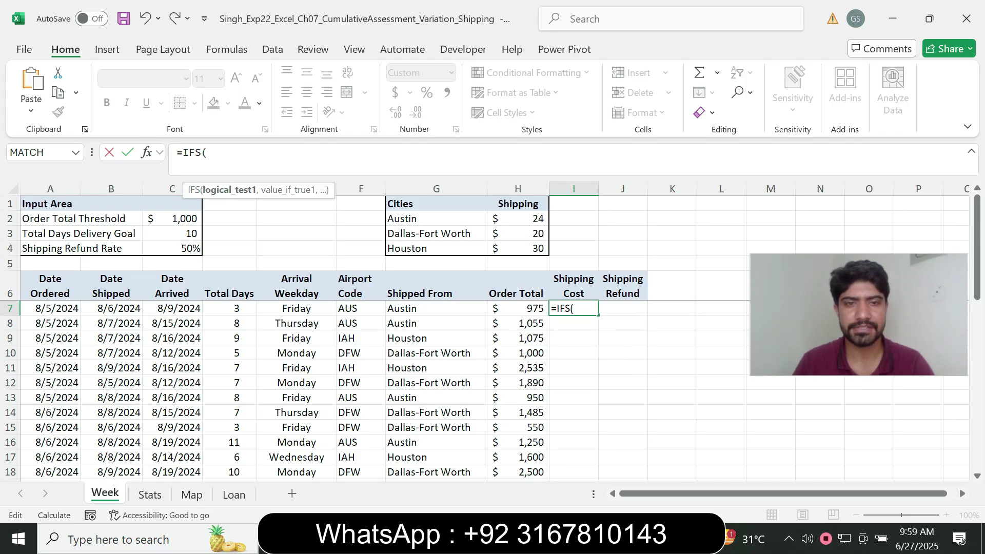
{"action": "left_click", "coordinate": [361, 309]}
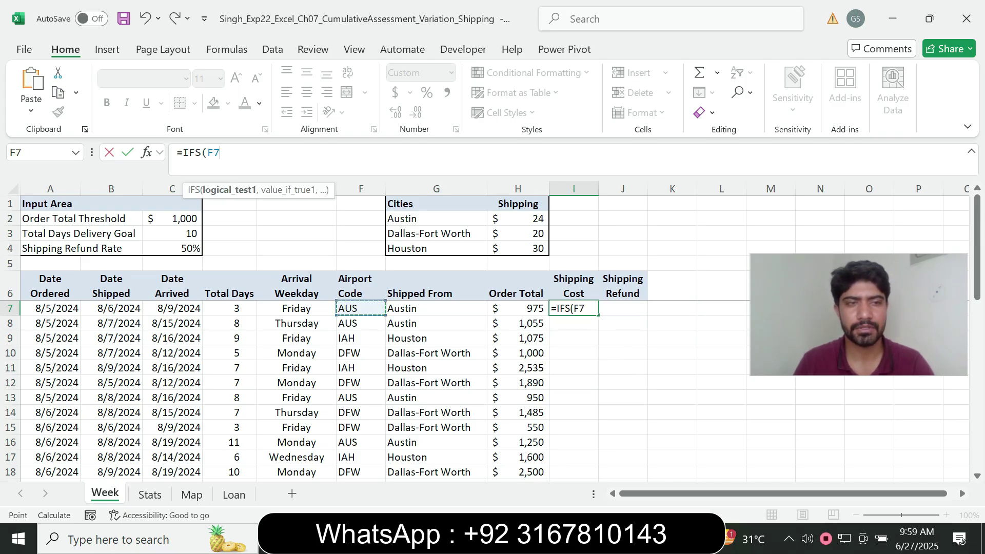
{"action": "type", "text": "="}
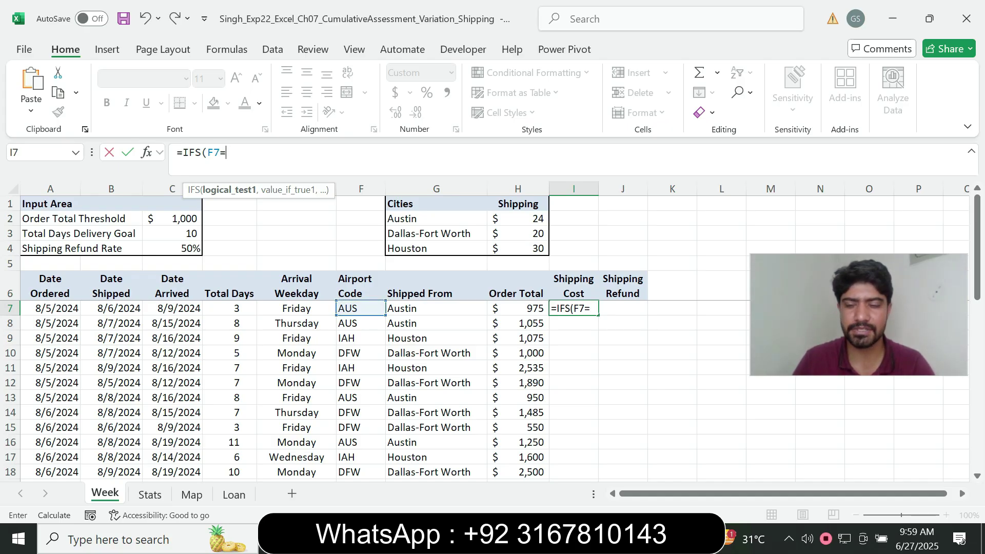
{"action": "type", "text": "\"AUS\""}
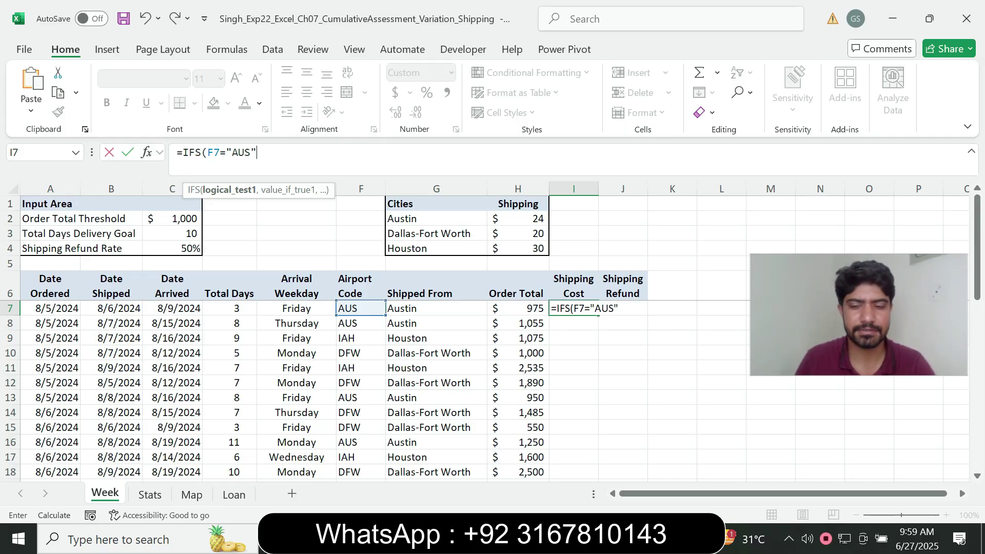
{"action": "type", "text": ","}
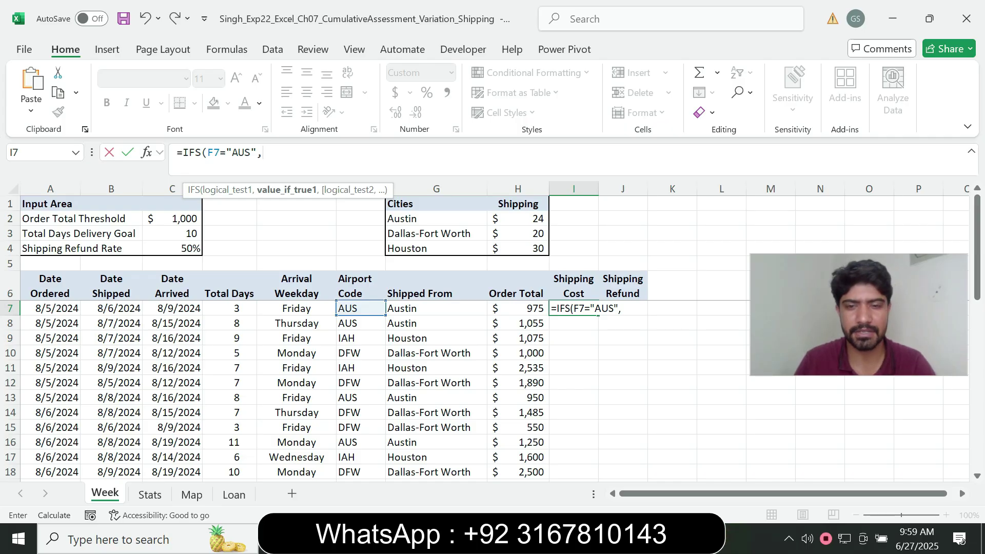
Check the shipping rate range and code sequence in Word, and add $H$2 in Excel as the result for AUS.
{"action": "key", "text": "alt+Tab"}
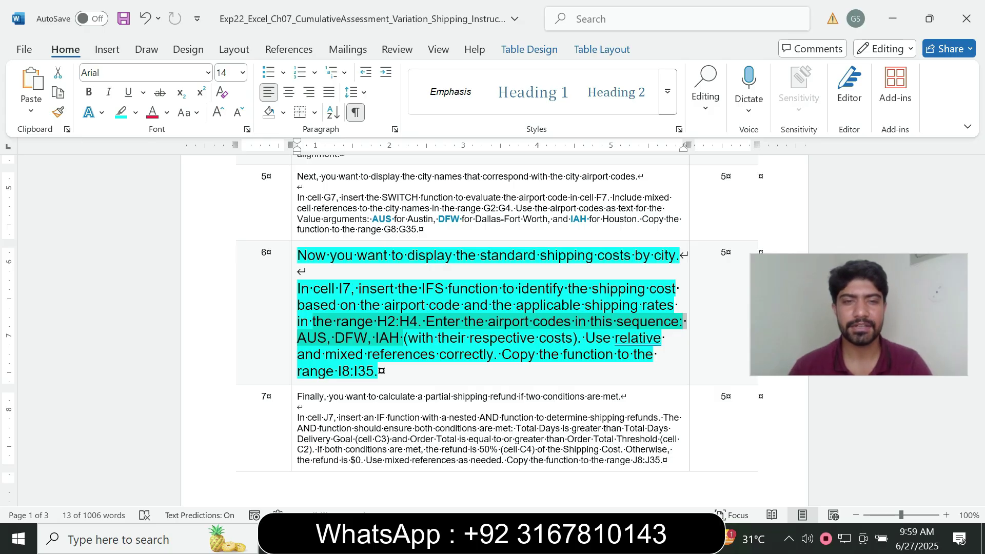
{"action": "key", "text": "alt+Tab"}
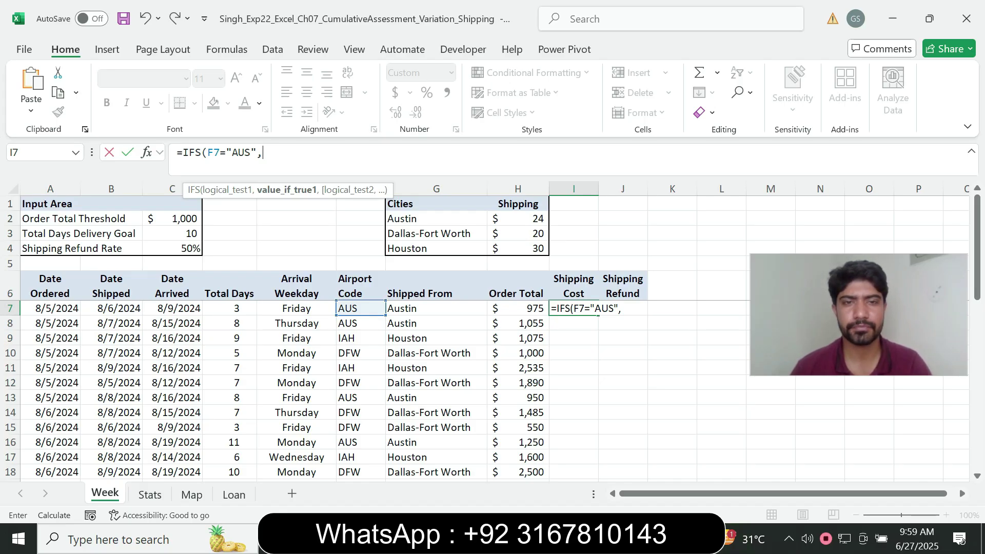
{"action": "left_click", "coordinate": [517, 219]}
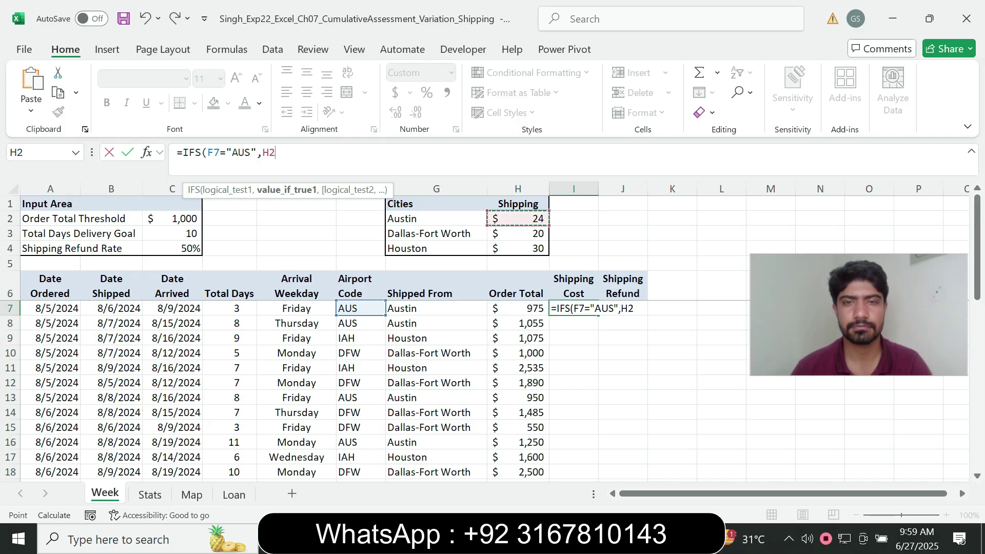
{"action": "key", "text": "F4"}
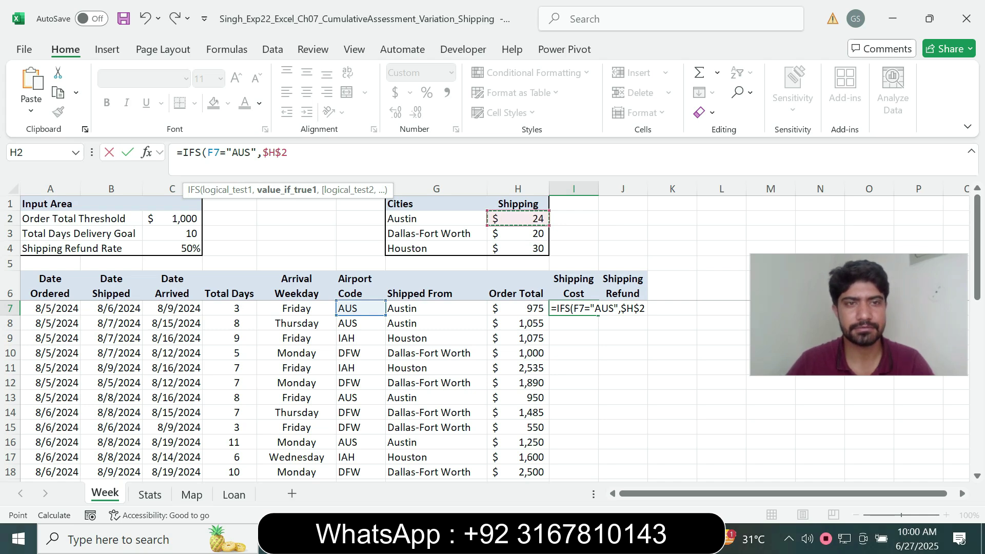
{"action": "type", "text": ","}
{"action": "key", "text": "BackSpace"}
{"action": "type", "text": ","}
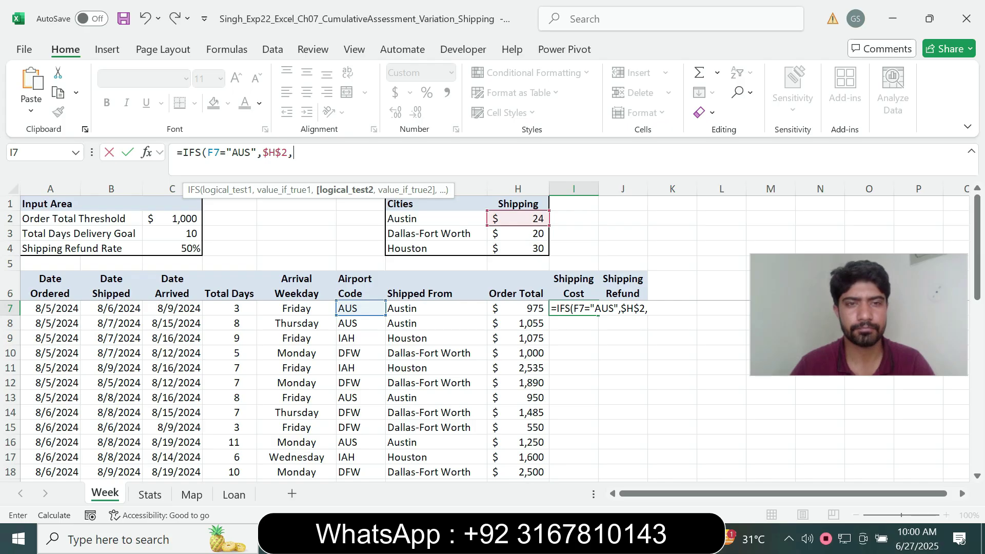
Add F7="DFW" as the second logical test of the IFS function with $H$3 as its result.
{"action": "key", "text": "Left"}
{"action": "key", "text": "Left"}
{"action": "key", "text": "Left"}
{"action": "key", "text": "Left"}
{"action": "key", "text": "Right"}
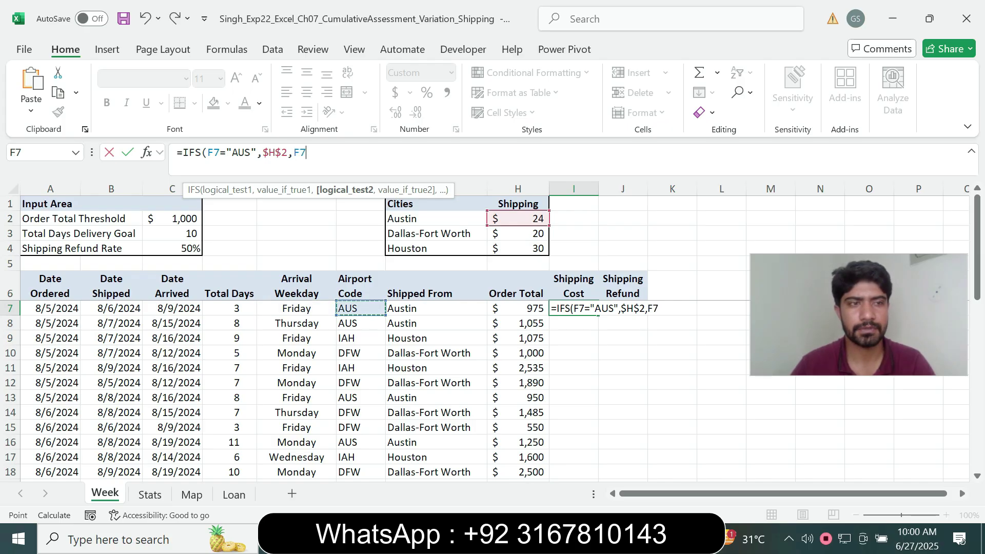
{"action": "type", "text": "="}
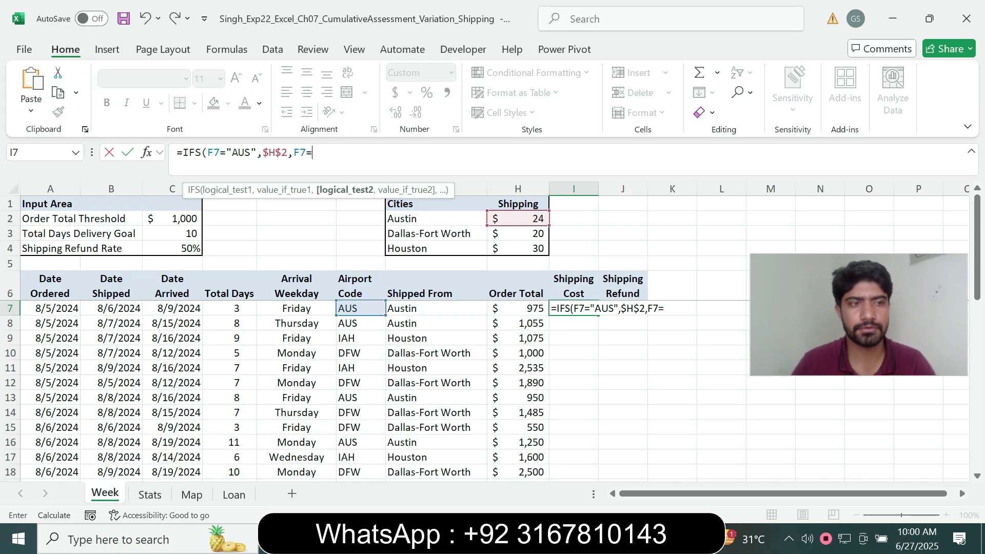
{"action": "type", "text": "\""}
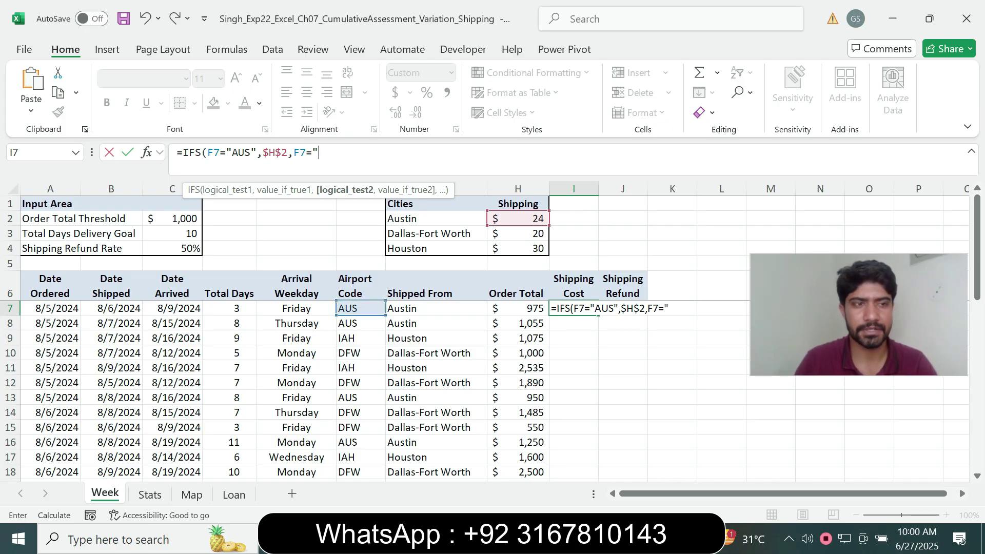
{"action": "type", "text": "D"}
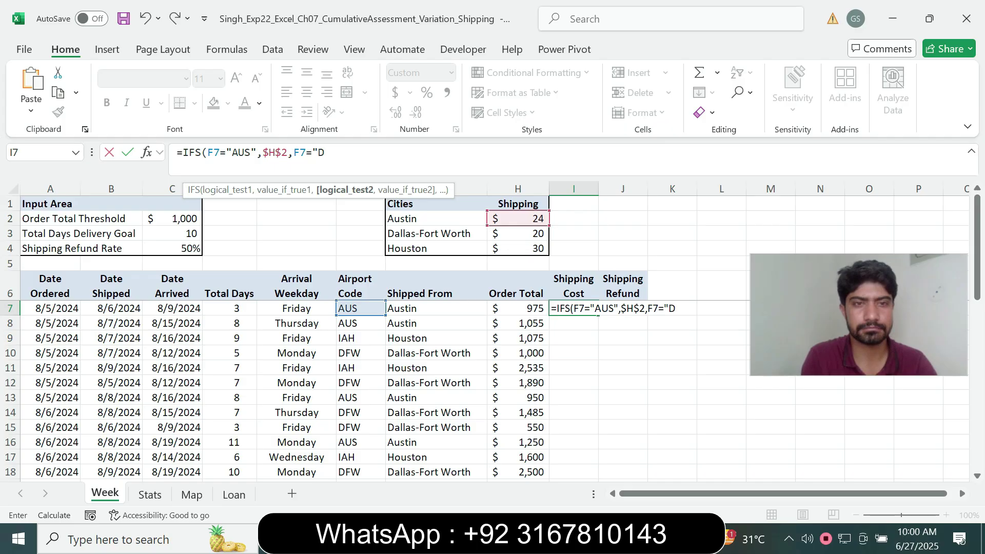
{"action": "type", "text": "FW"}
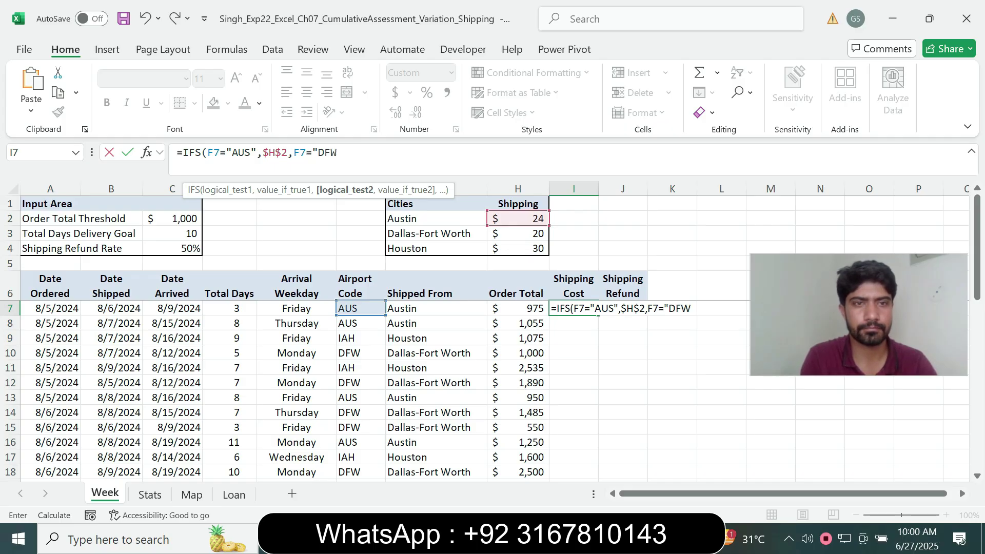
{"action": "type", "text": "\""}
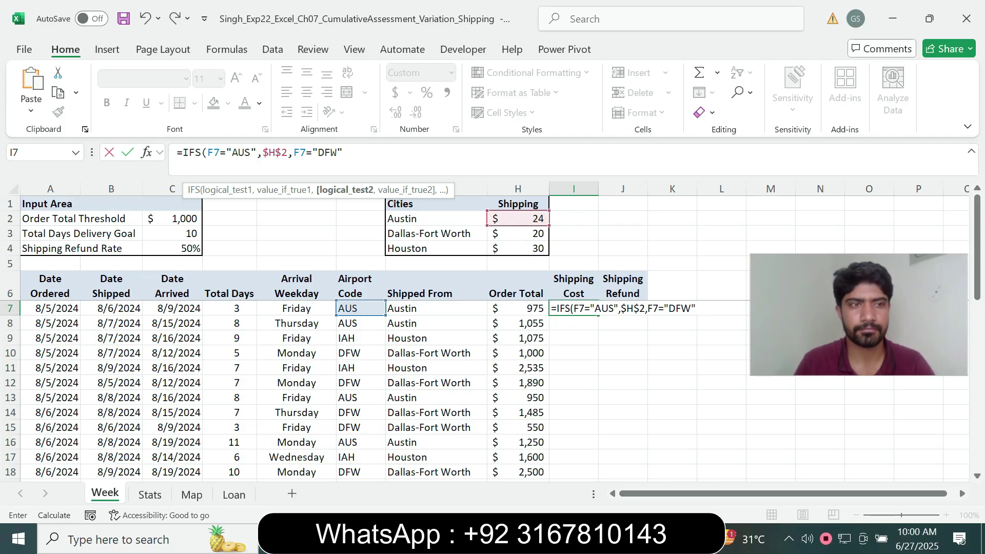
{"action": "type", "text": ","}
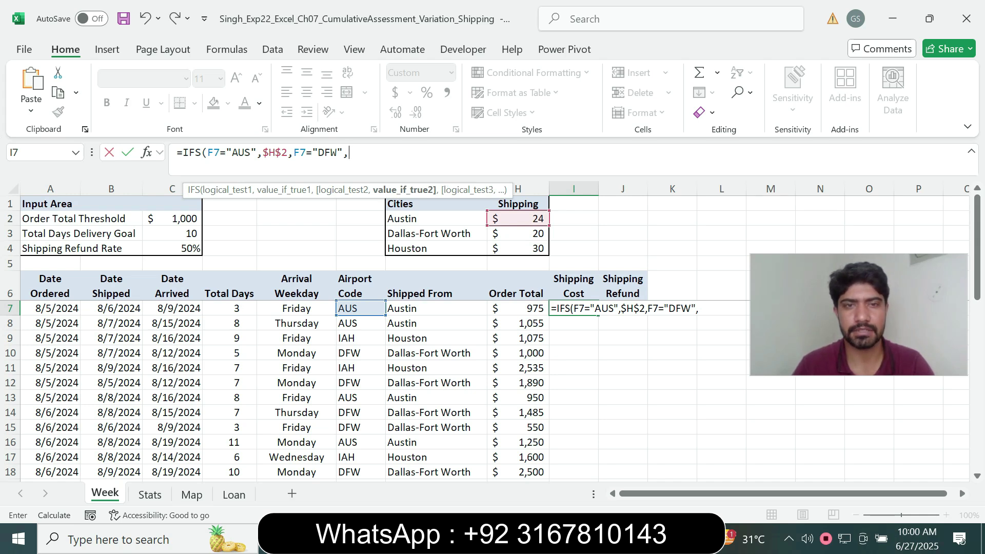
{"action": "left_click", "coordinate": [518, 233]}
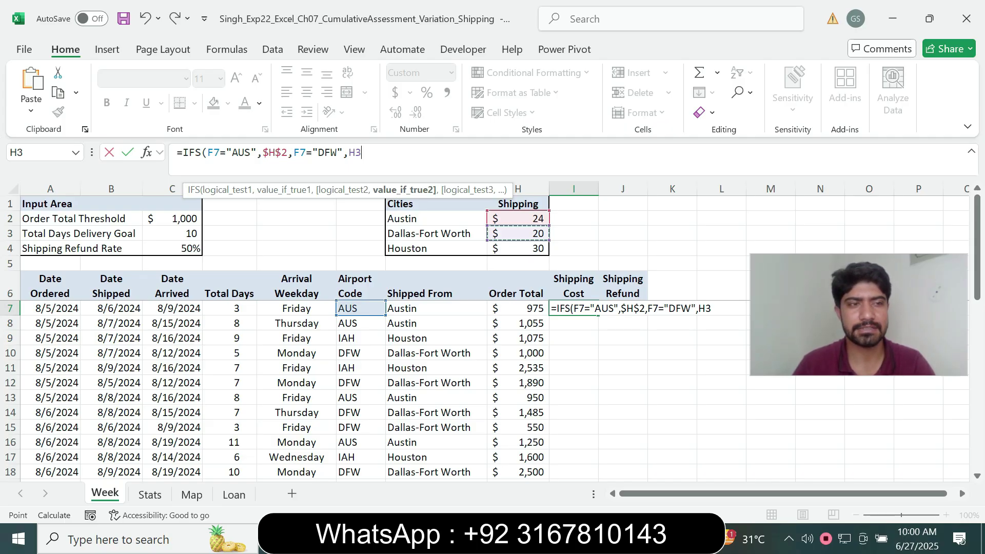
{"action": "key", "text": "F4"}
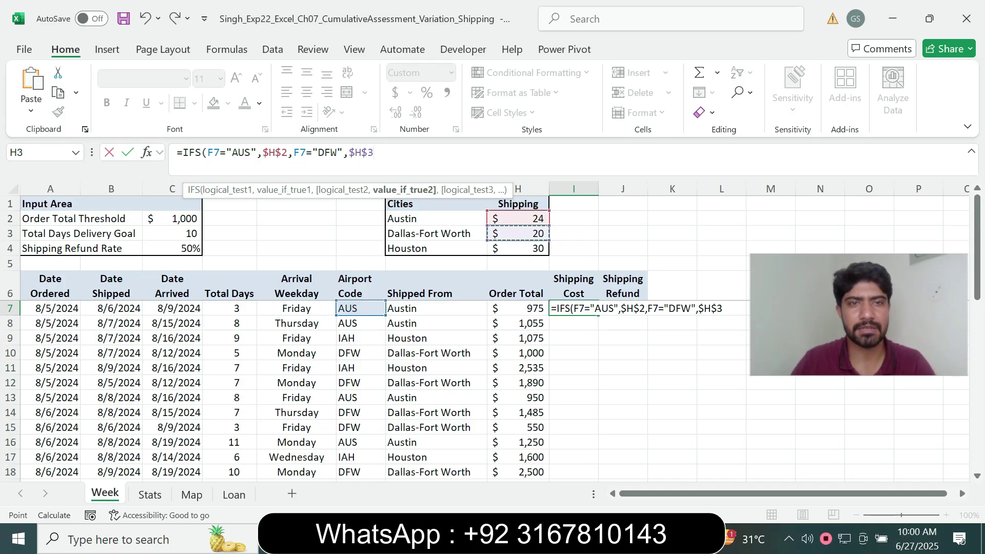
Add F7="IAH" as the third logical test with $H$4 as its result, and complete the IFS formula in I7.
{"action": "type", "text": ","}
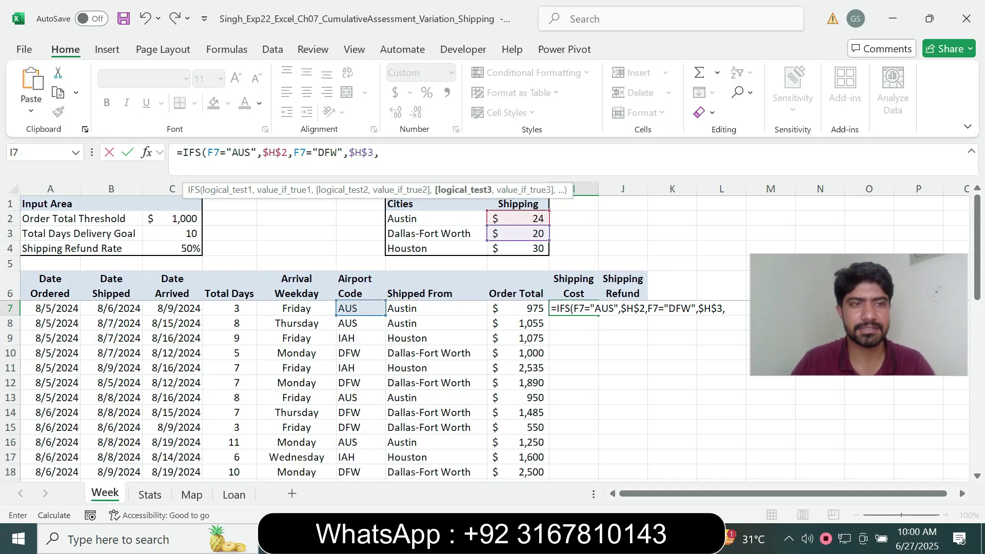
{"action": "left_click", "coordinate": [361, 308]}
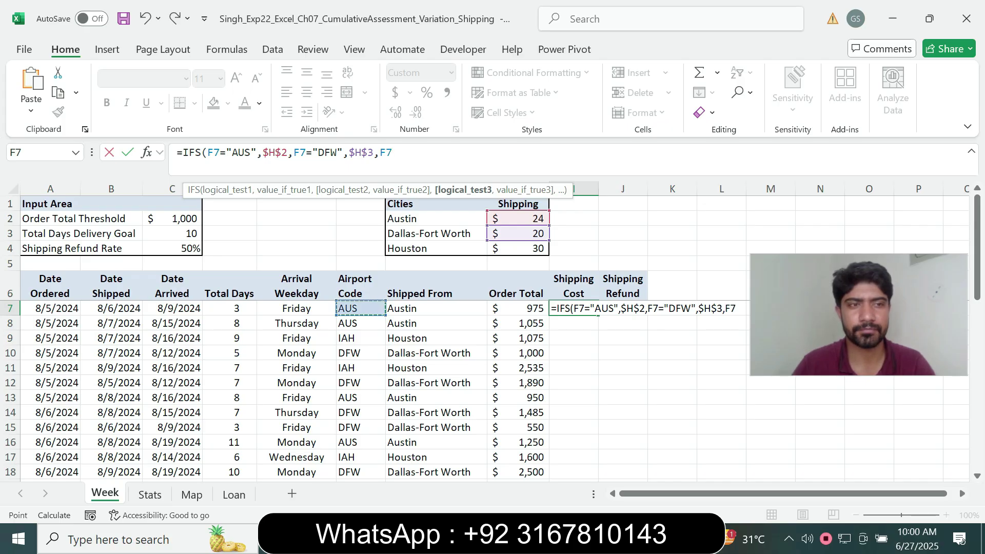
{"action": "type", "text": "=\""}
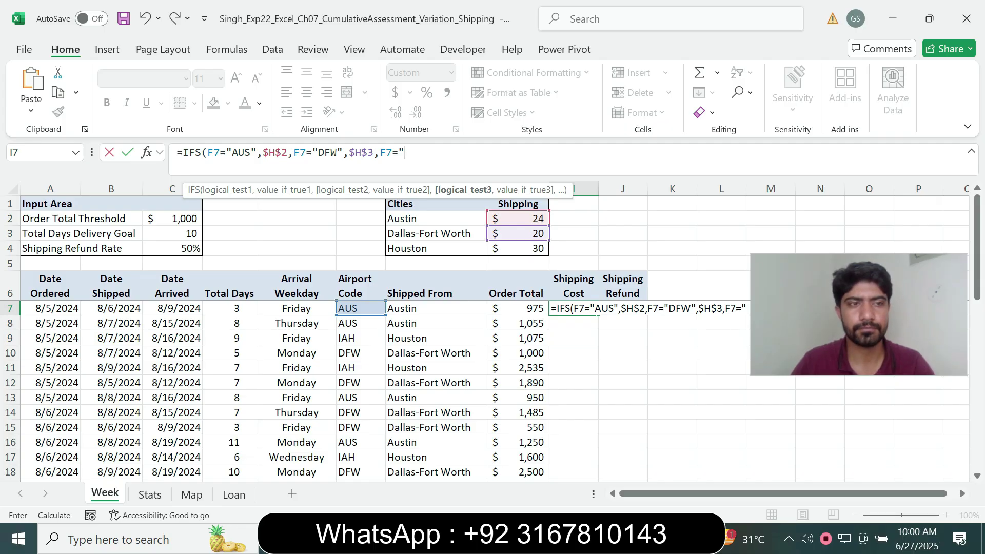
{"action": "type", "text": "I"}
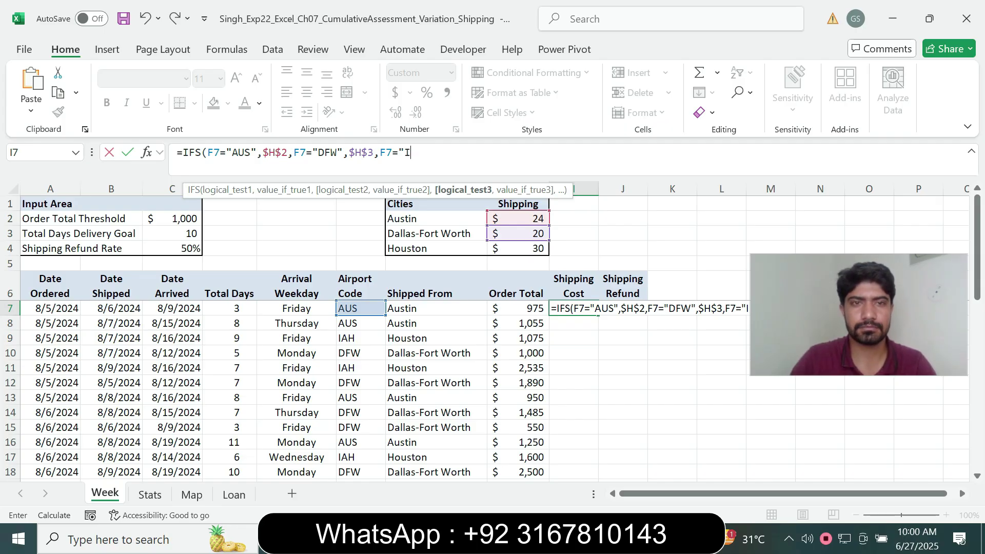
{"action": "type", "text": "AH\""}
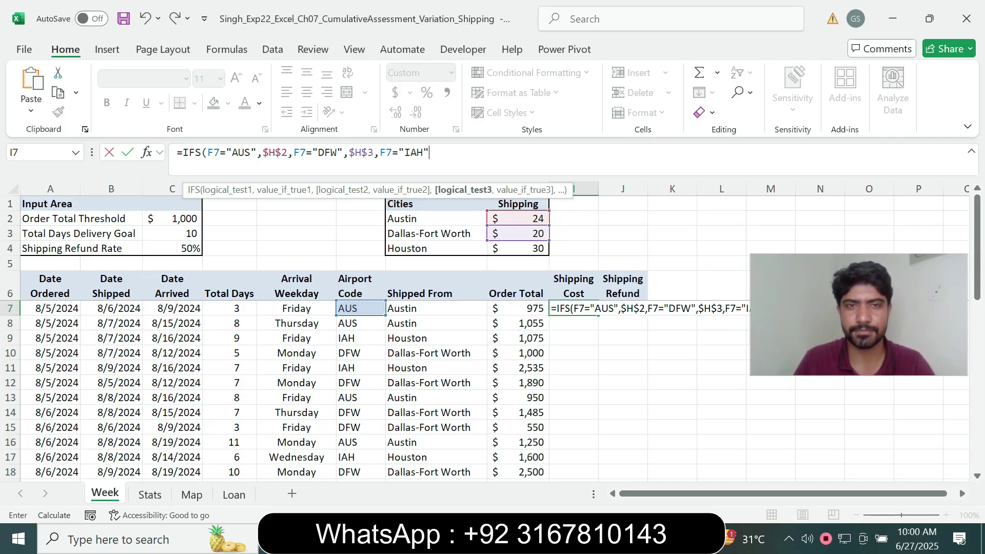
{"action": "type", "text": ","}
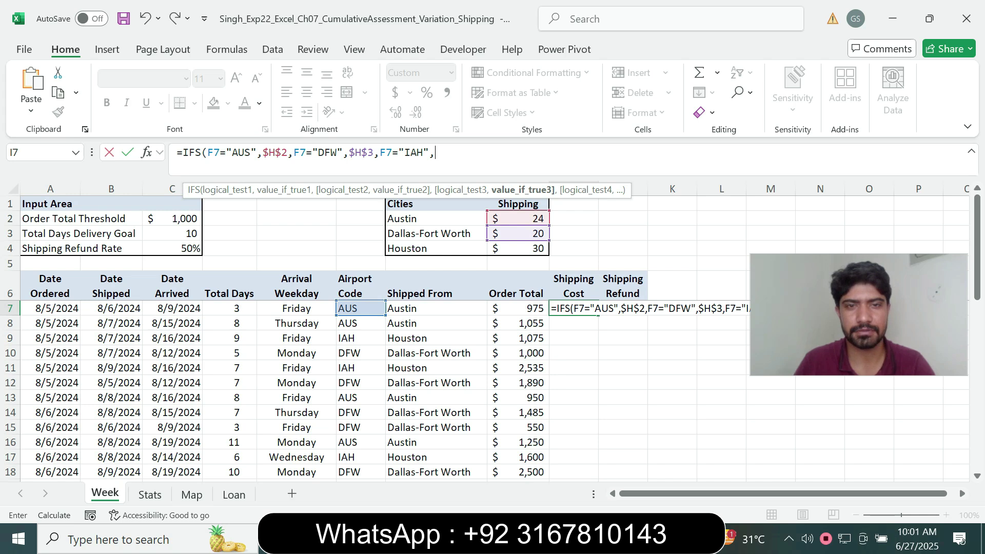
{"action": "left_click", "coordinate": [519, 249]}
{"action": "key", "text": "F4"}
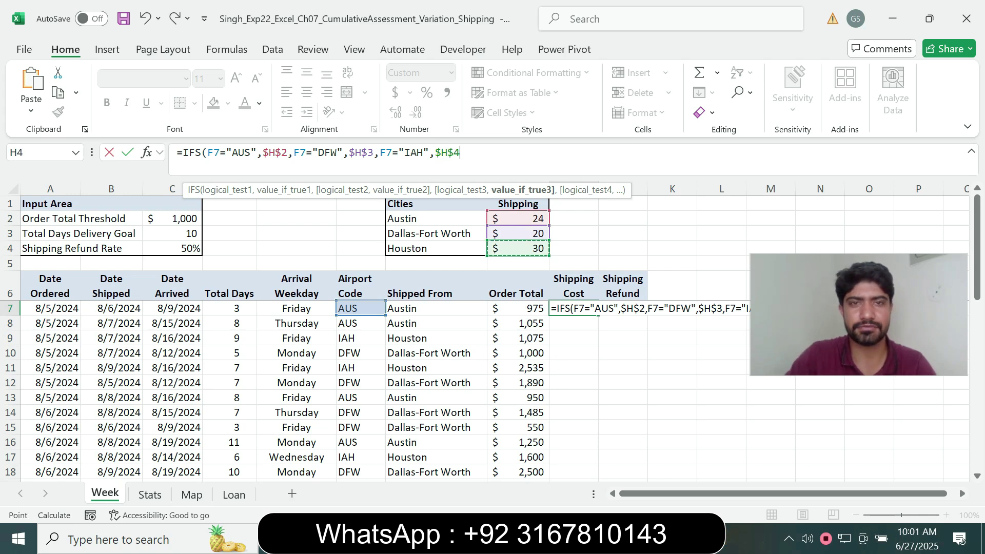
{"action": "type", "text": ")"}
{"action": "key", "text": "Return"}
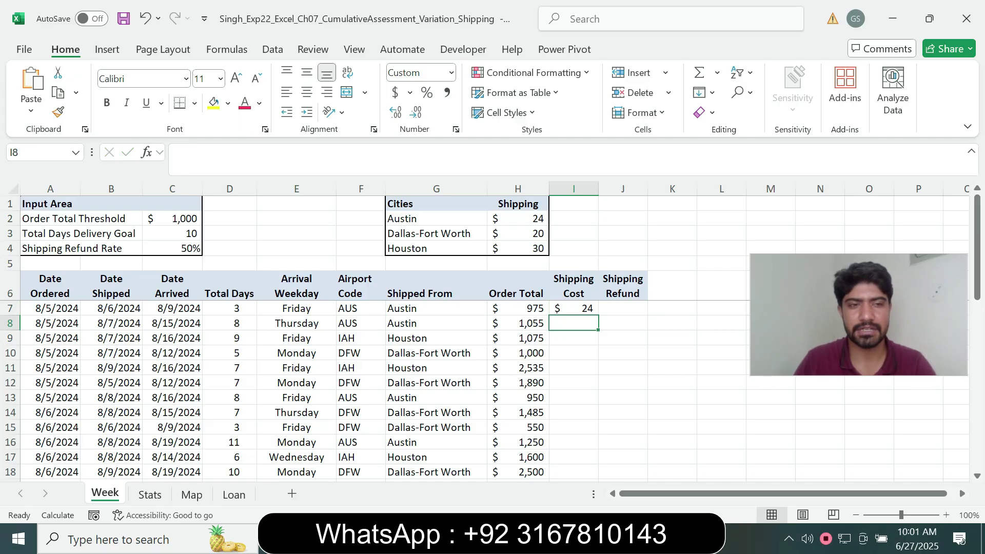
Check the relative and mixed reference requirement in the Word step 6 instructions.
{"action": "key", "text": "alt+Tab"}
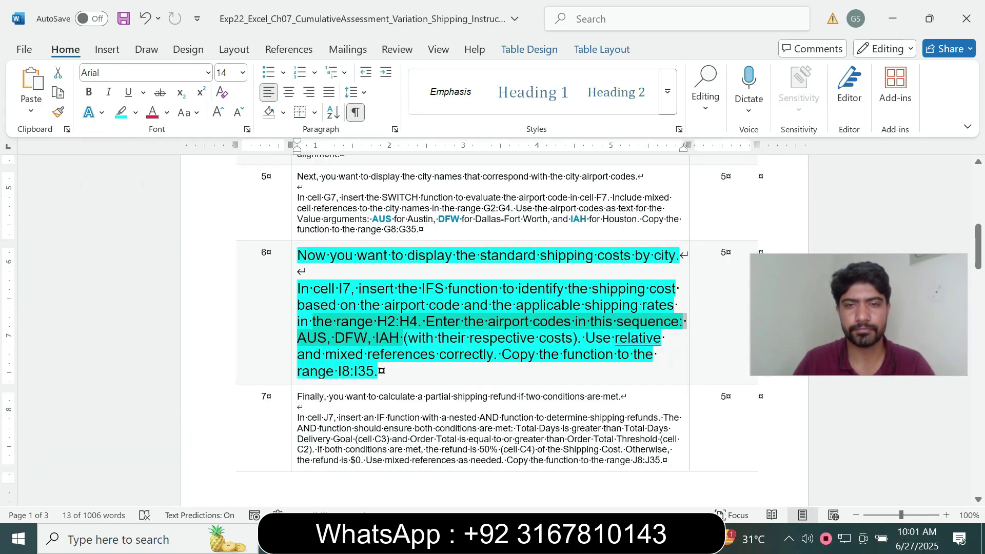
{"action": "left_click", "coordinate": [410, 353]}
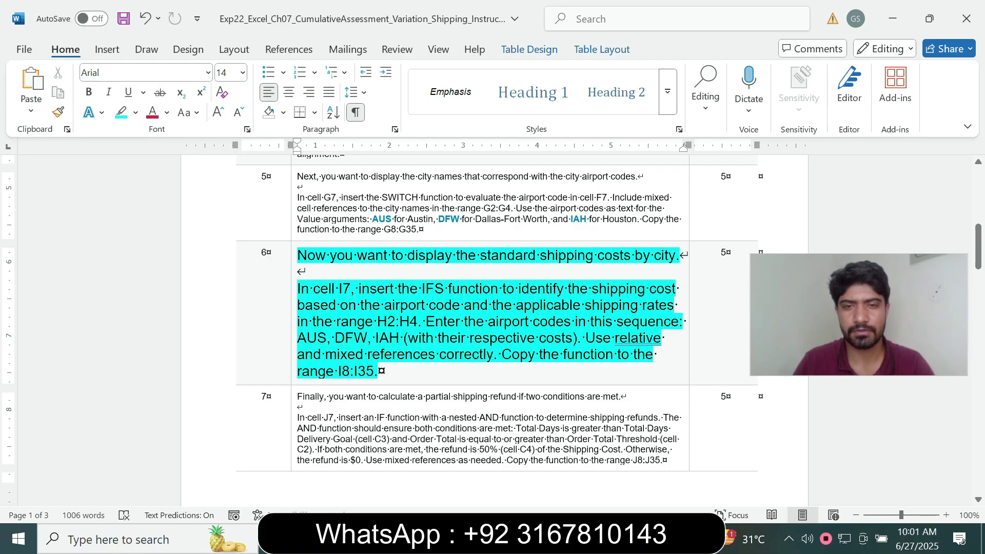
{"action": "left_click_drag", "start_coordinate": [326, 354], "coordinate": [439, 354]}
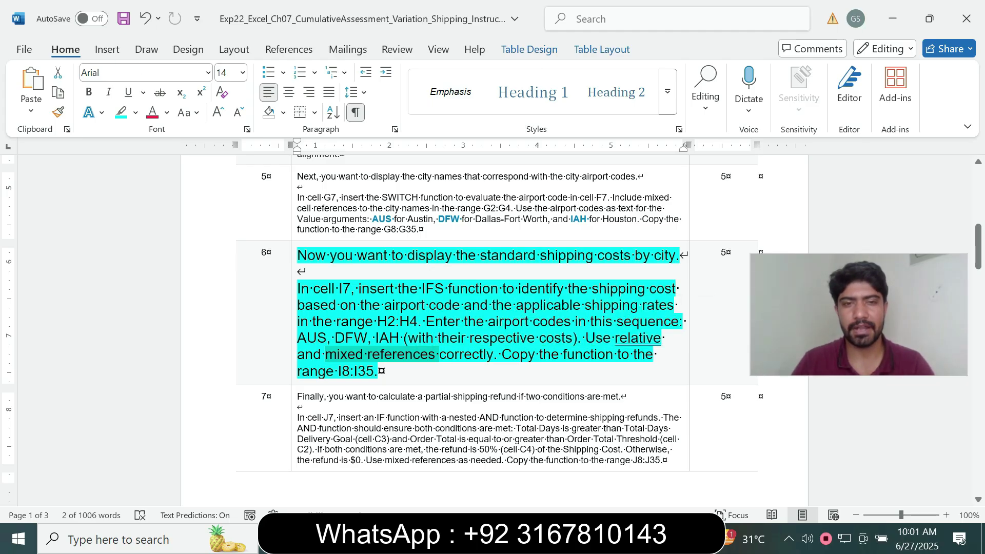
Switch to Excel and copy the IFS formula from I7 down to the range I8:I35.
{"action": "key", "text": "alt+Tab"}
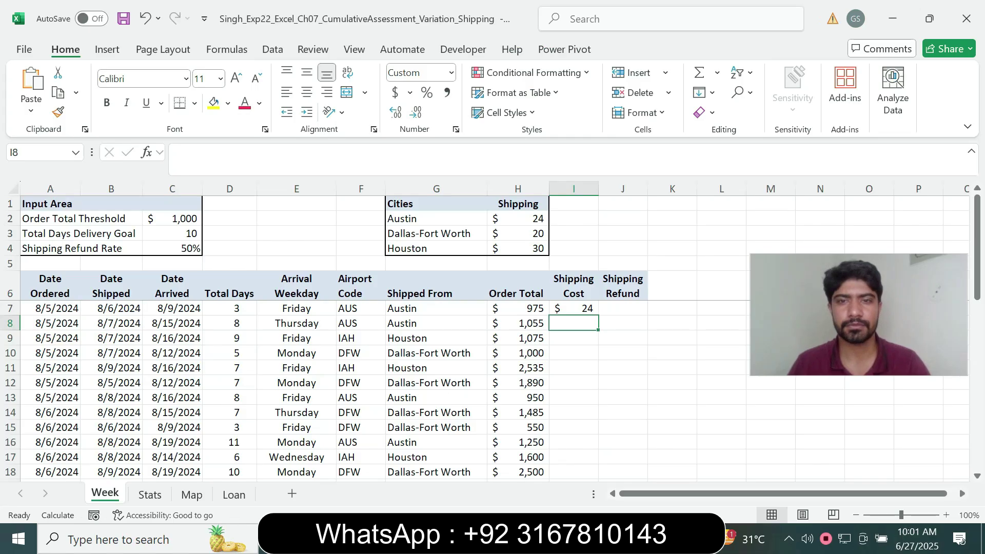
{"action": "left_click", "coordinate": [574, 308]}
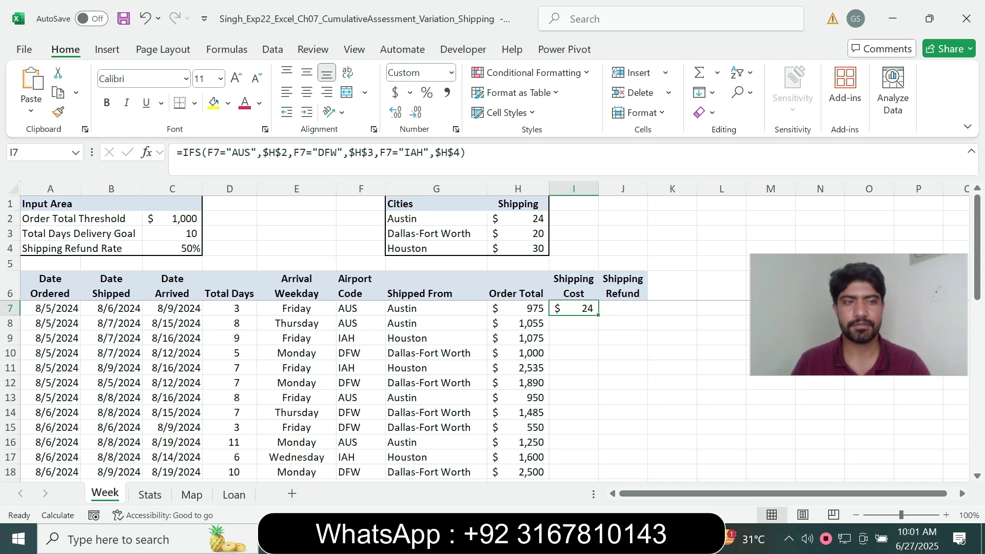
{"action": "left_click_drag", "start_coordinate": [599, 315], "coordinate": [598, 464]}
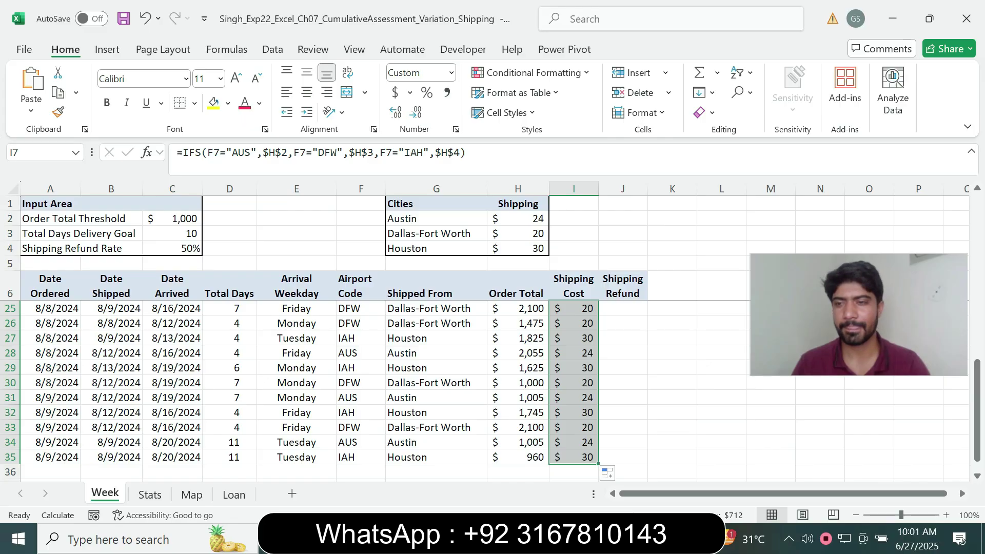
{"action": "left_click_drag", "start_coordinate": [978, 451], "coordinate": [978, 382]}
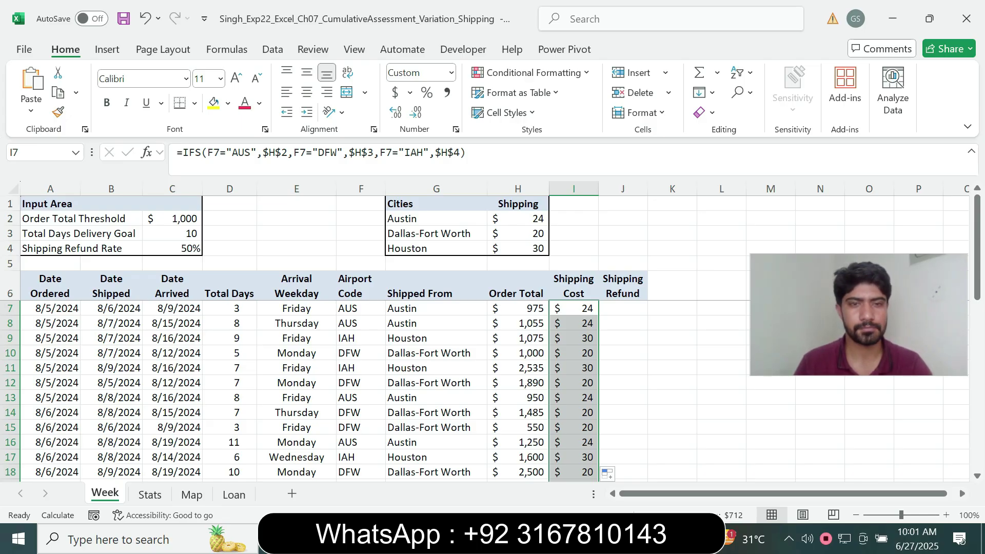
Switch to Word and reset the step 6 instruction text to font size 9 with no highlight color.
{"action": "key", "text": "alt+Tab"}
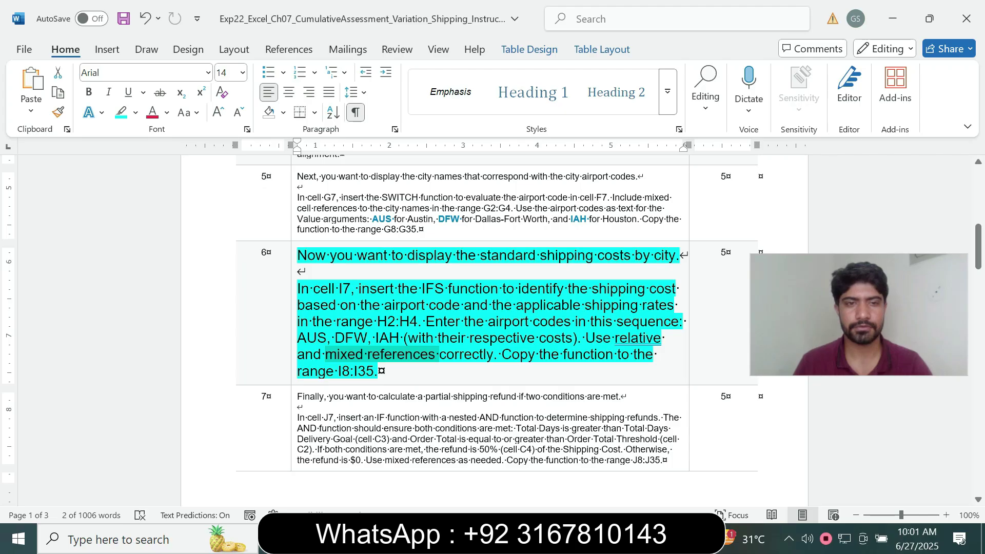
{"action": "left_click", "coordinate": [294, 370]}
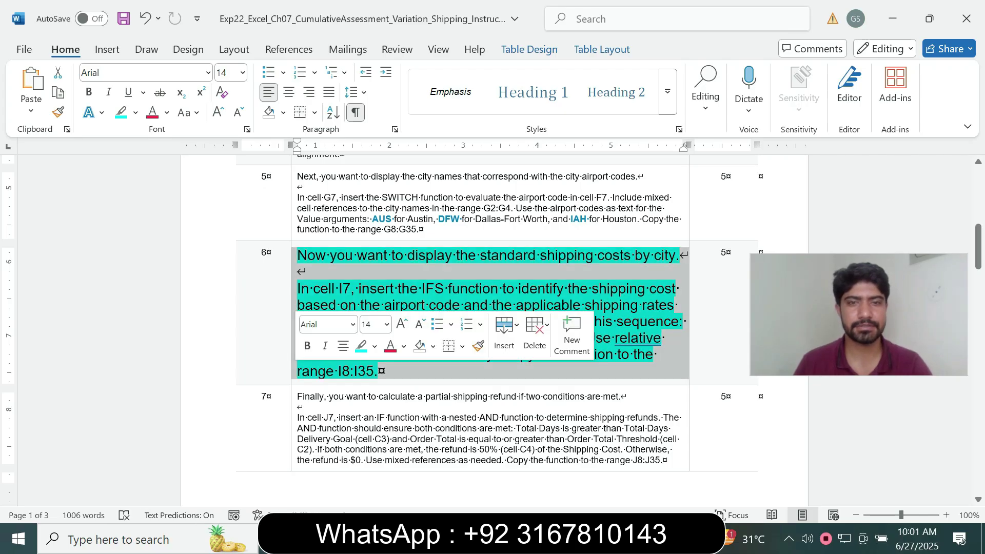
{"action": "left_click", "coordinate": [387, 324]}
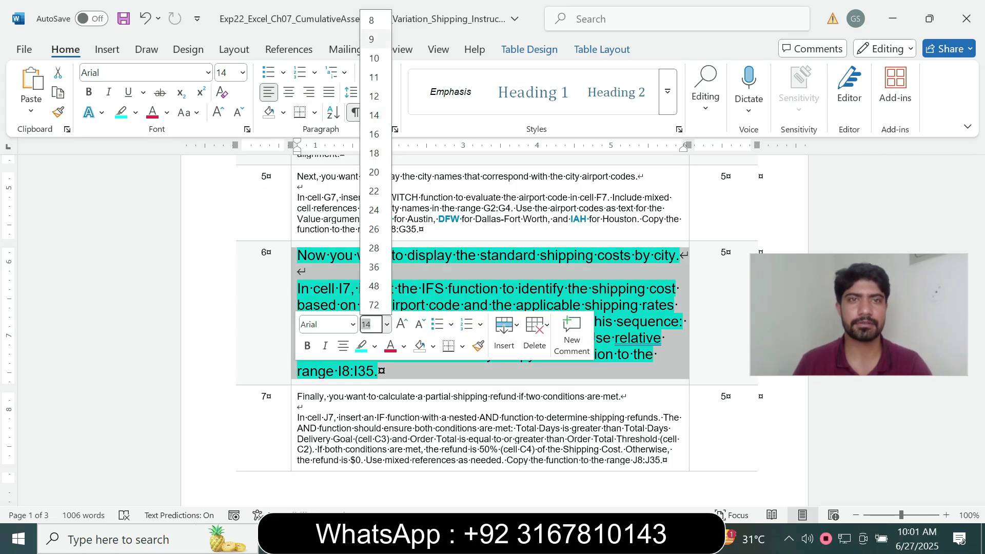
{"action": "left_click", "coordinate": [375, 38]}
{"action": "left_click", "coordinate": [136, 112]}
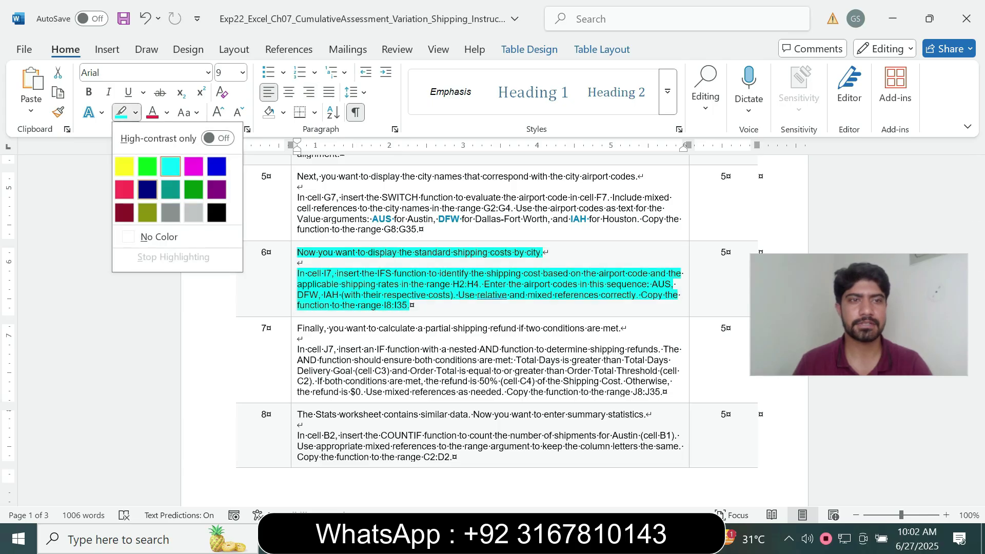
{"action": "left_click", "coordinate": [149, 236]}
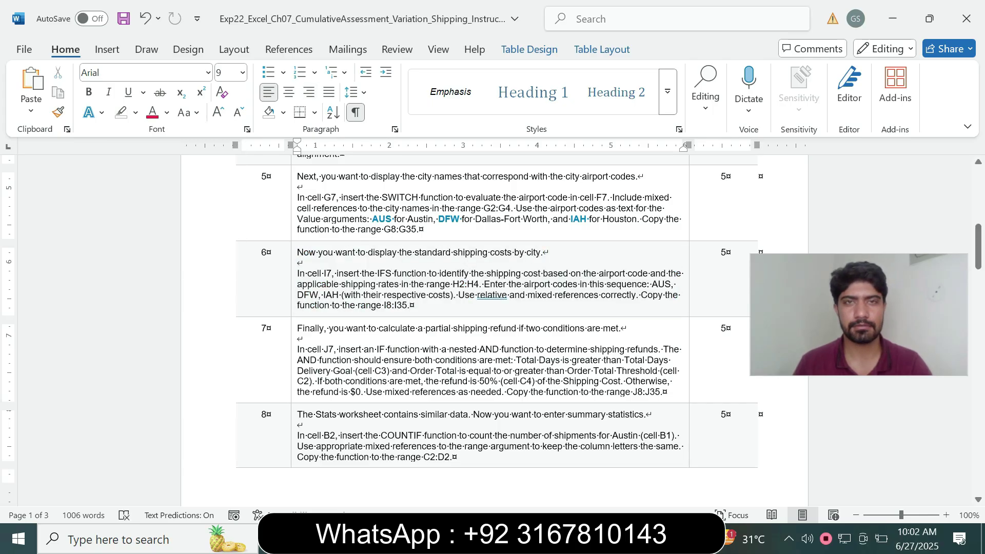
Format the step 7 instruction text in font size 14 with turquoise highlighting and read its requirements.
{"action": "left_click", "coordinate": [294, 394]}
{"action": "left_click", "coordinate": [385, 350]}
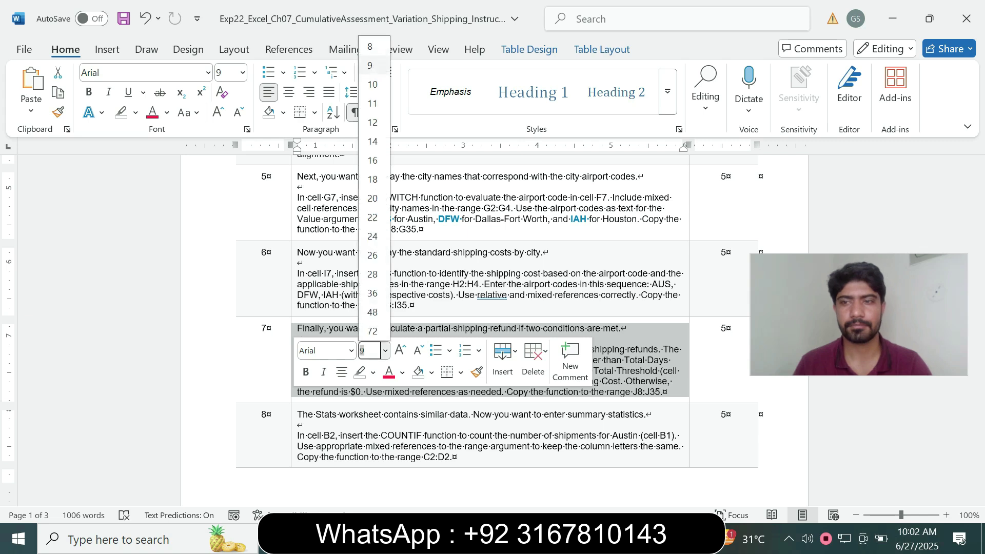
{"action": "left_click", "coordinate": [375, 140]}
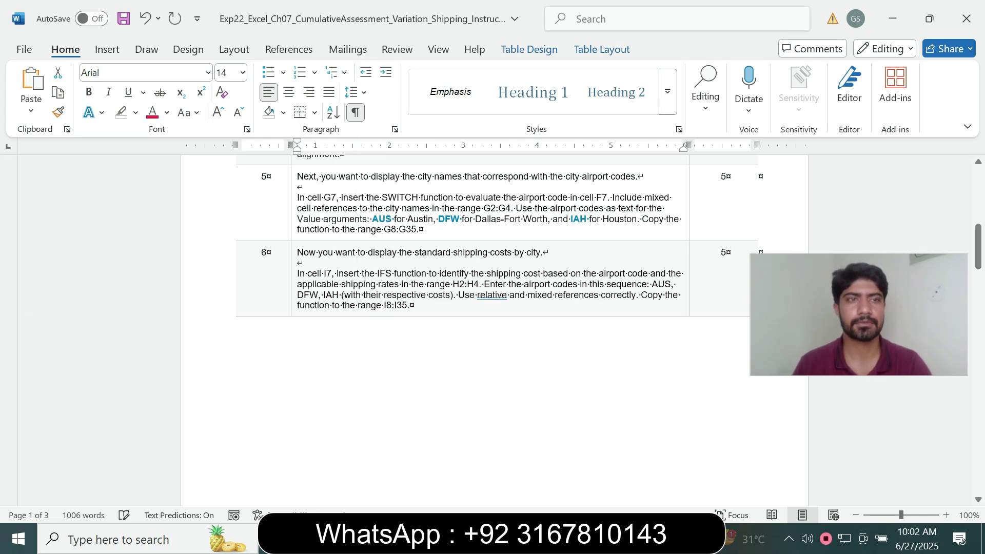
{"action": "left_click", "coordinate": [135, 113]}
{"action": "left_click", "coordinate": [171, 166]}
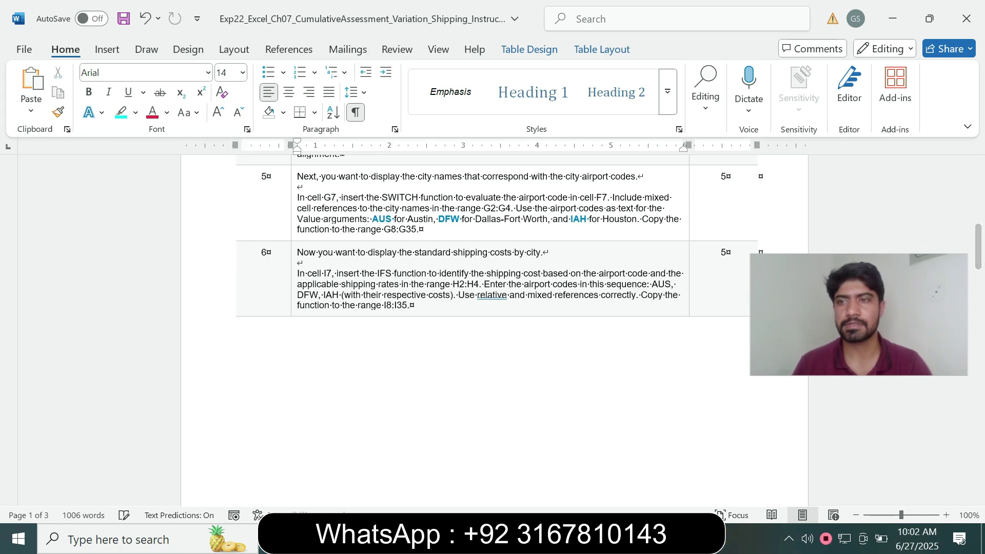
{"action": "left_click_drag", "start_coordinate": [978, 246], "coordinate": [978, 308]}
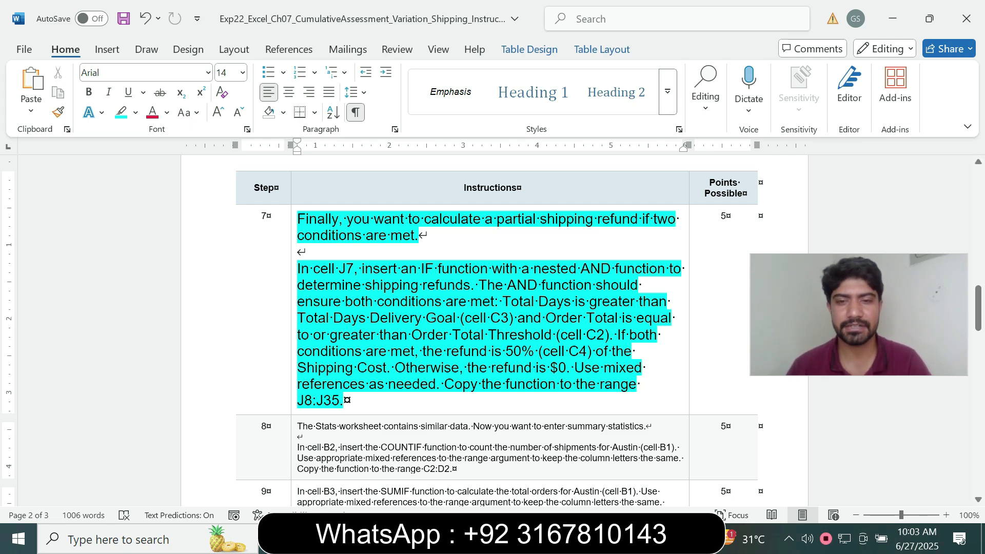
Select J7 in Excel for the shipping refund, and check the step 7 IF function requirements in Word.
{"action": "key", "text": "alt+Tab"}
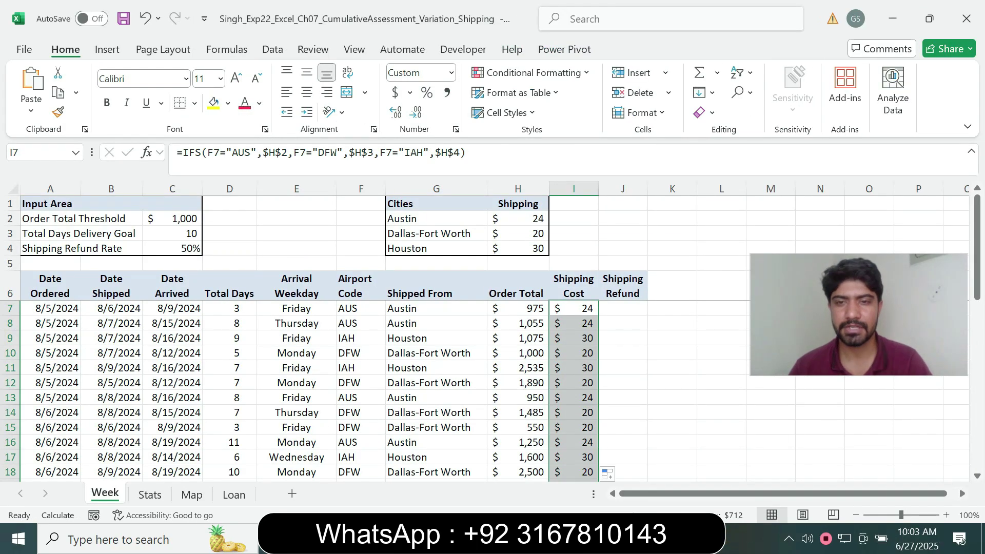
{"action": "left_click", "coordinate": [623, 308]}
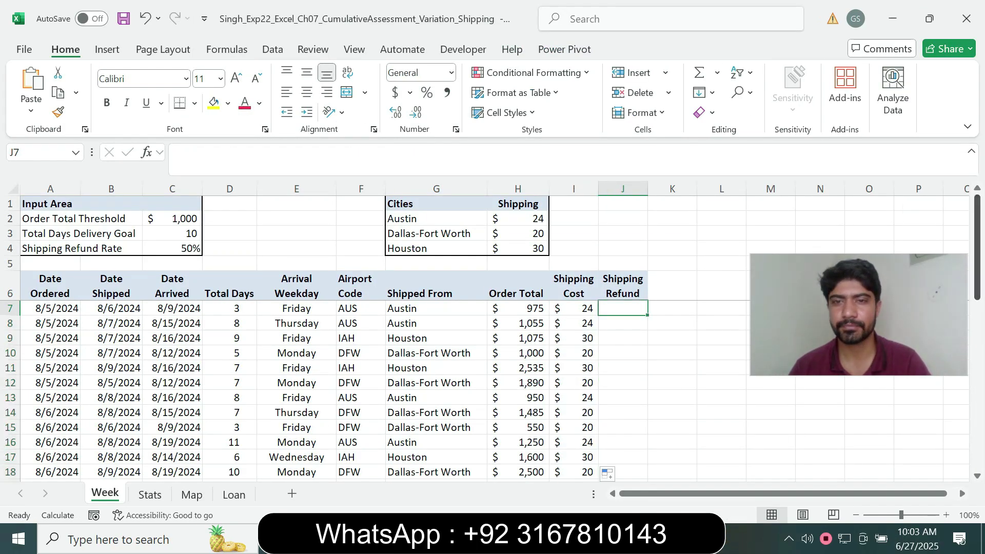
{"action": "key", "text": "alt+Tab"}
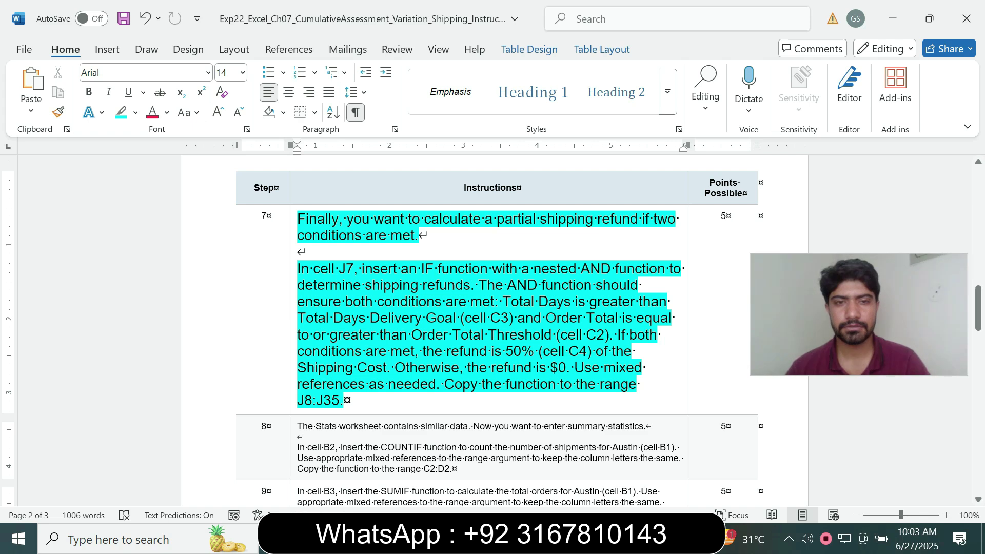
Start an IF function in Excel cell J7 with a nested AND function as its logical test, checking the nesting requirement in Word.
{"action": "key", "text": "alt+Tab"}
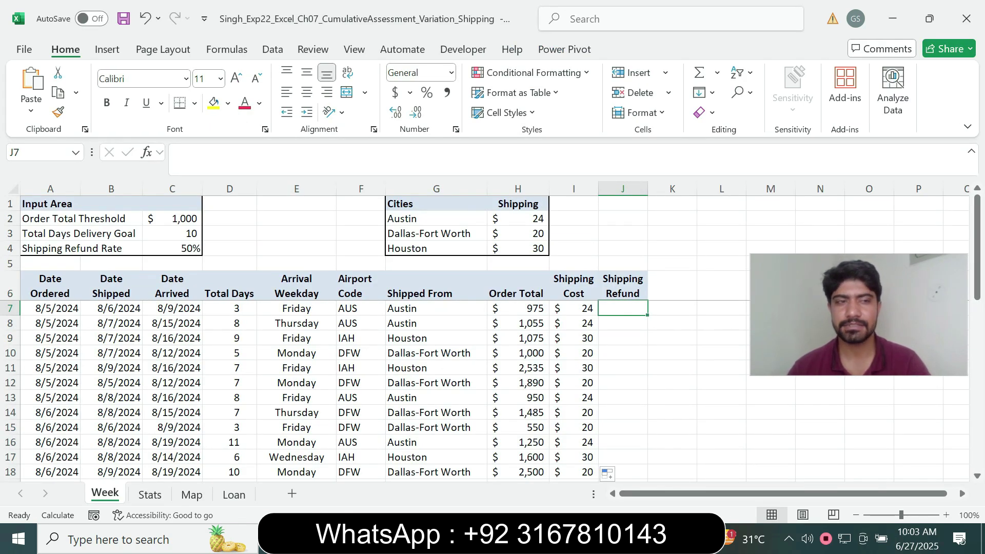
{"action": "type", "text": "=if"}
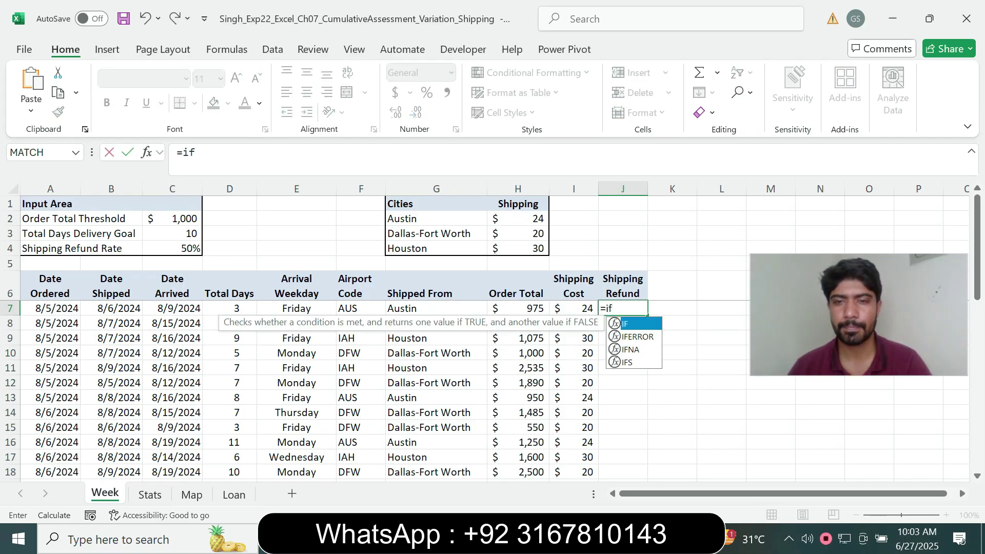
{"action": "key", "text": "Tab"}
{"action": "key", "text": "alt+Tab"}
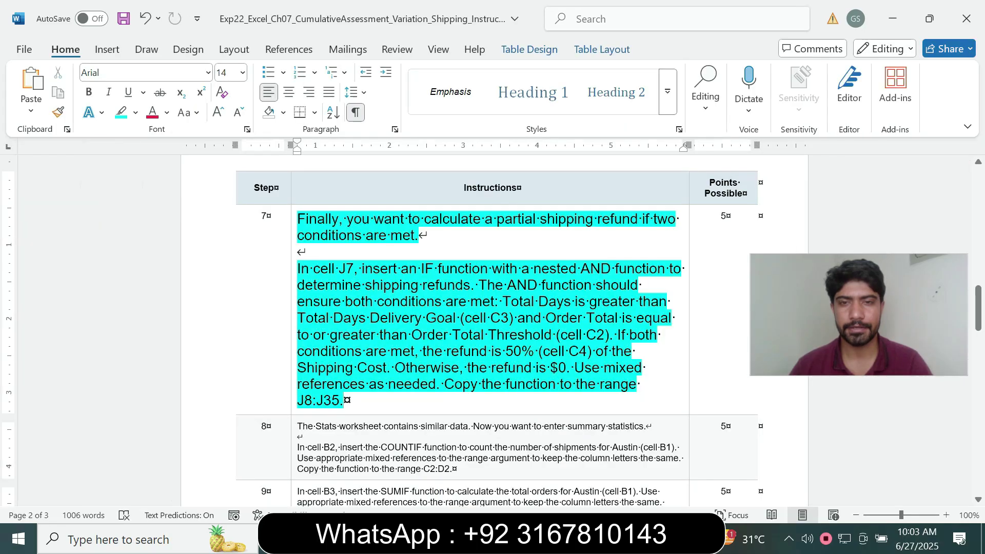
{"action": "left_click_drag", "start_coordinate": [561, 269], "coordinate": [577, 269]}
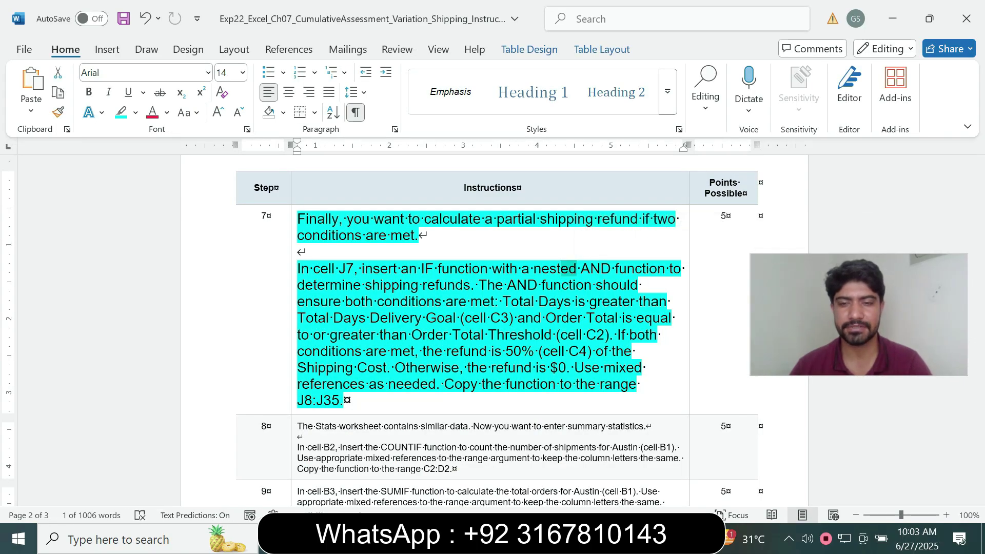
{"action": "key", "text": "alt+Tab"}
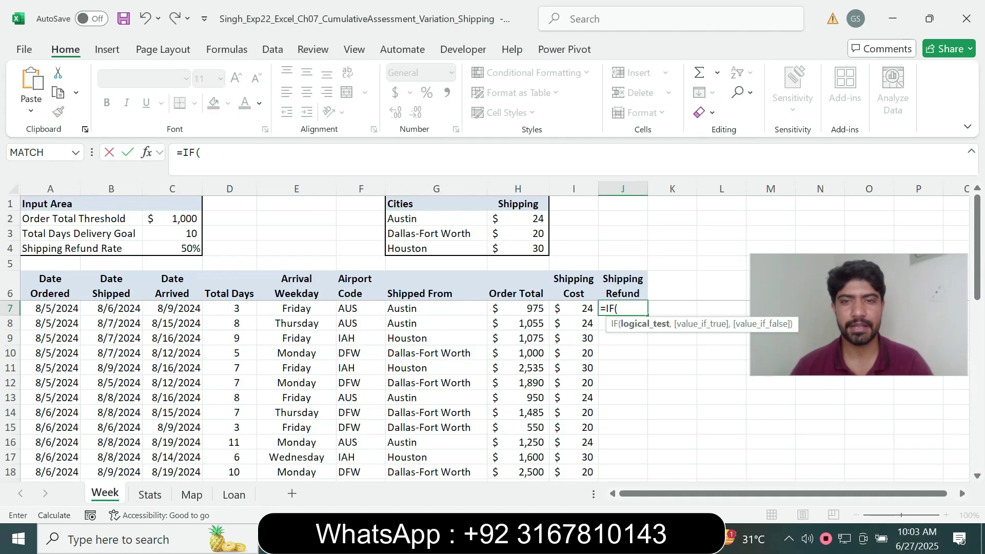
{"action": "type", "text": "A"}
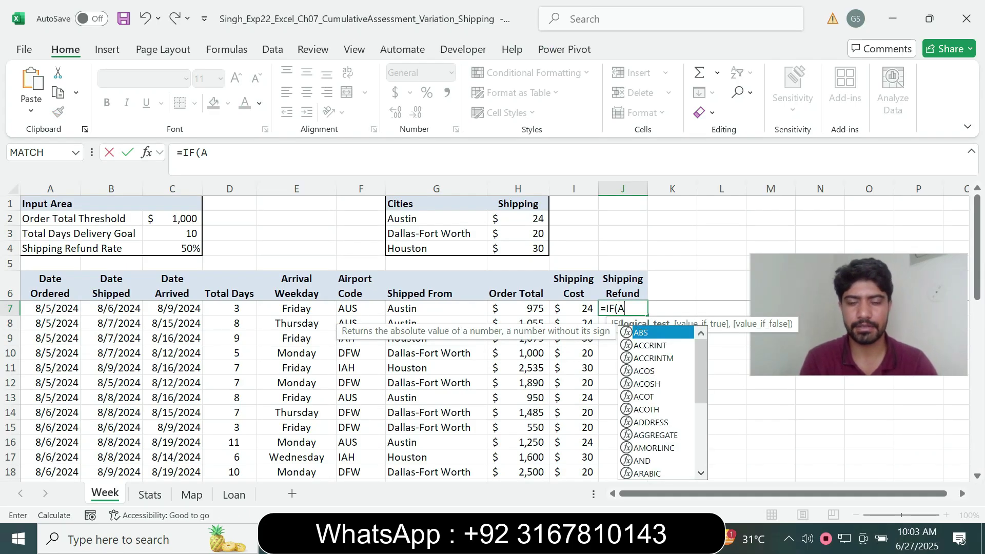
{"action": "type", "text": "ND"}
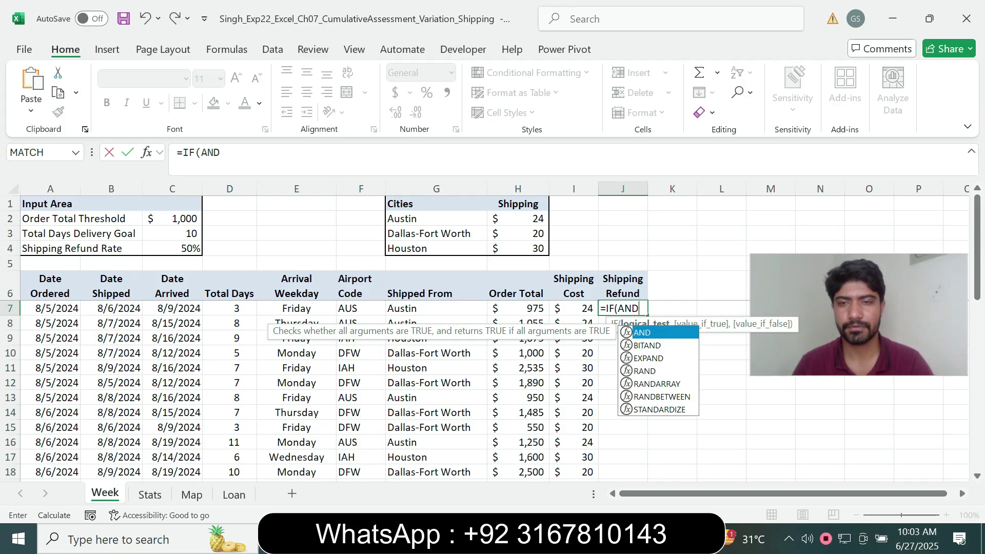
{"action": "type", "text": "("}
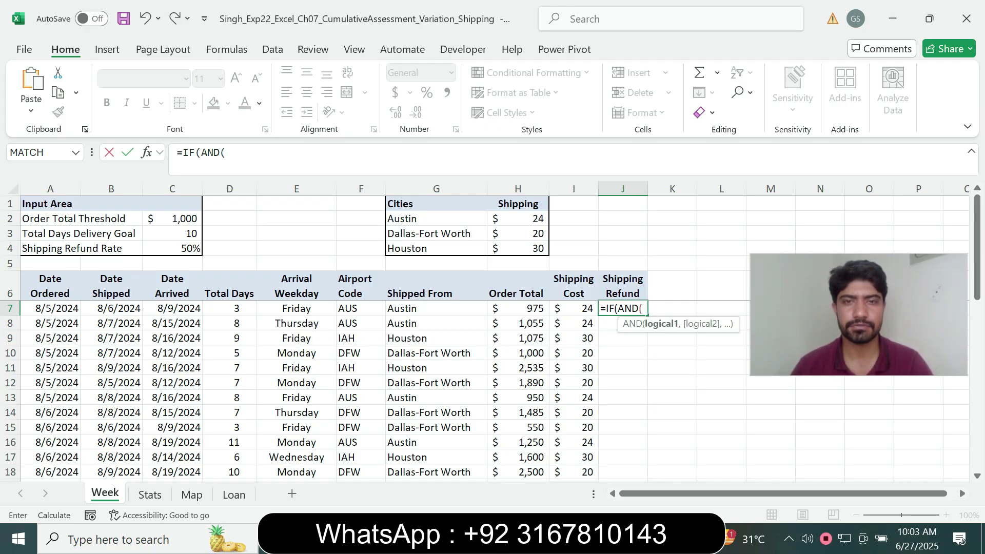
Enter the AND function's first condition in J7, testing whether total days exceed the delivery goal, as D7>$C$3.
{"action": "left_click", "coordinate": [230, 308]}
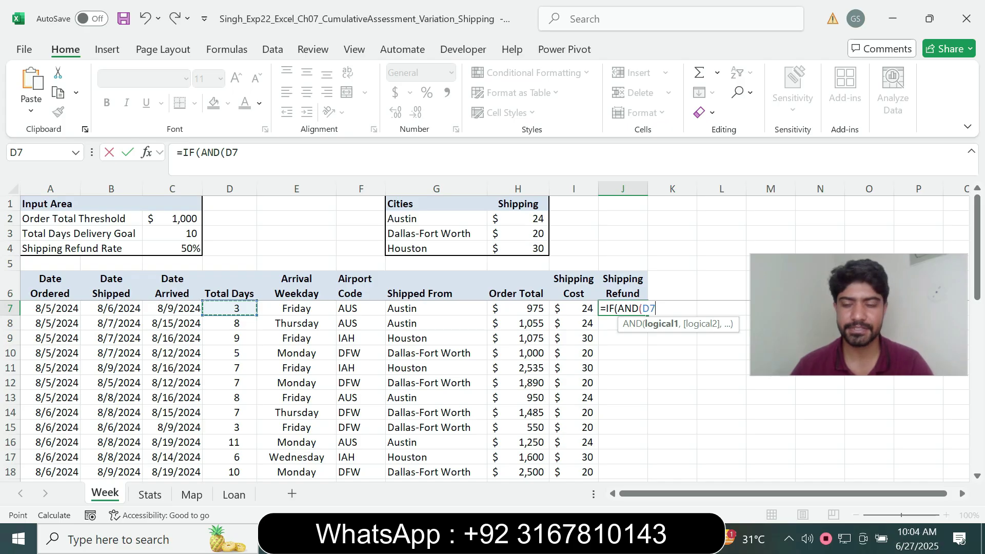
{"action": "type", "text": ">"}
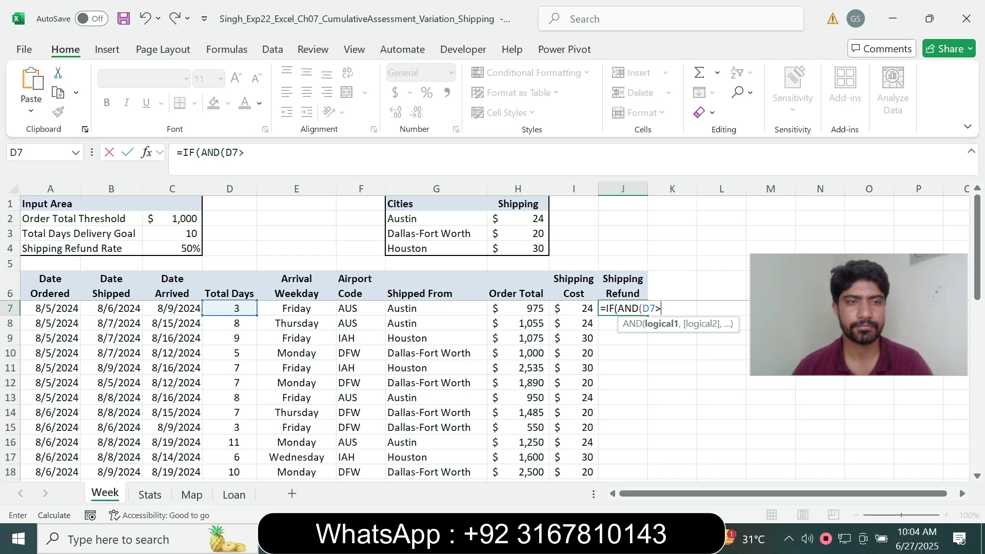
{"action": "left_click", "coordinate": [172, 234]}
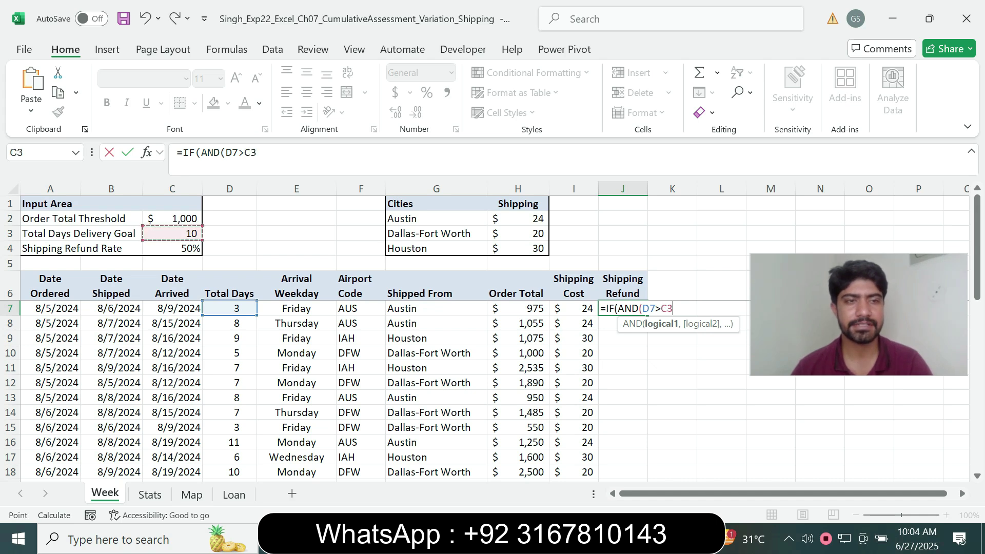
{"action": "key", "text": "F4"}
{"action": "type", "text": ","}
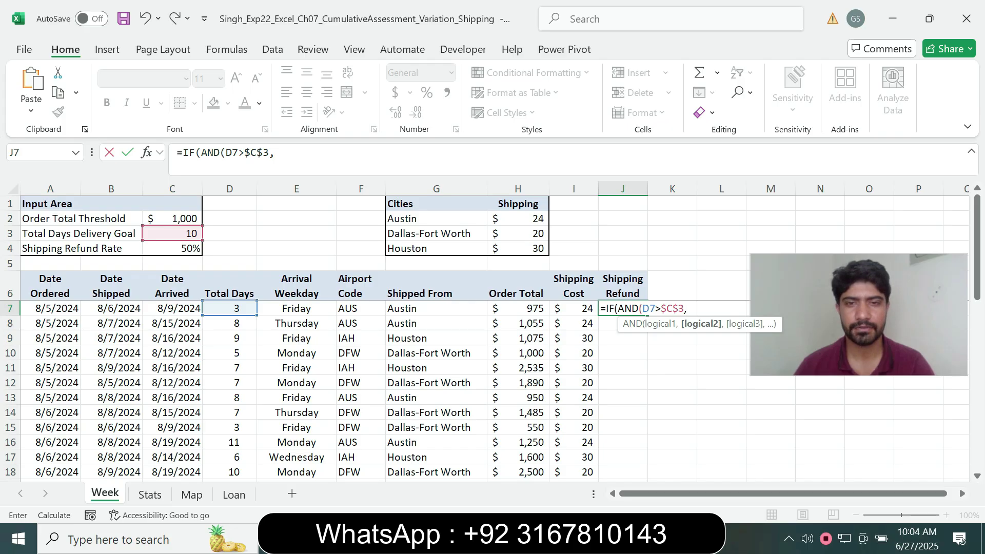
Add the second AND condition H7>=$C$2, comparing the order total with the threshold, and close the AND function.
{"action": "left_click", "coordinate": [518, 308]}
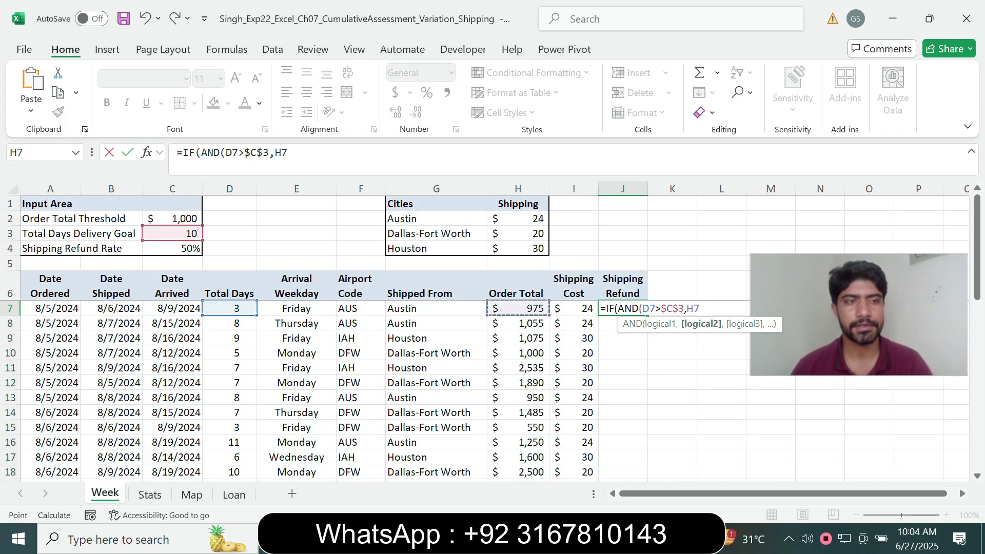
{"action": "type", "text": ">="}
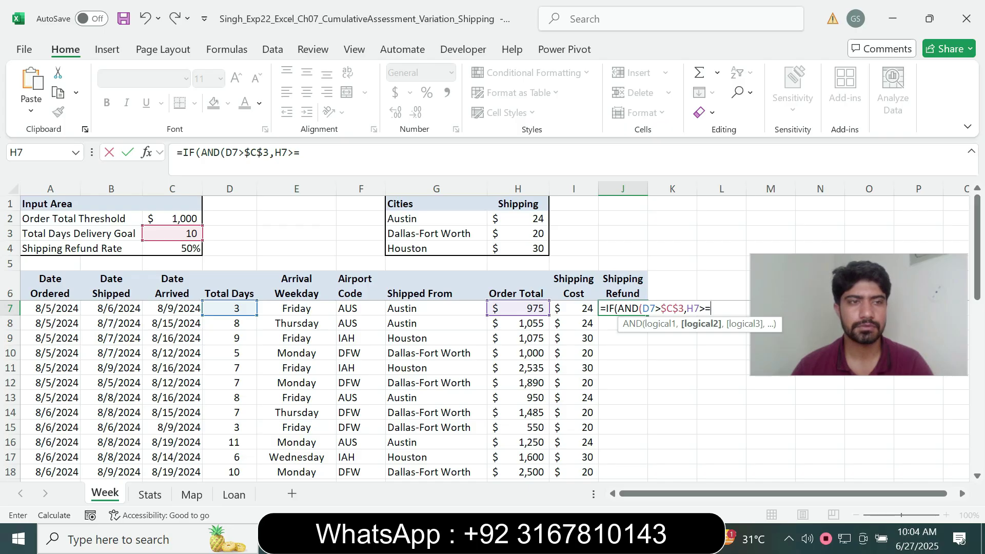
{"action": "left_click", "coordinate": [172, 218]}
{"action": "key", "text": "F4"}
{"action": "type", "text": ")"}
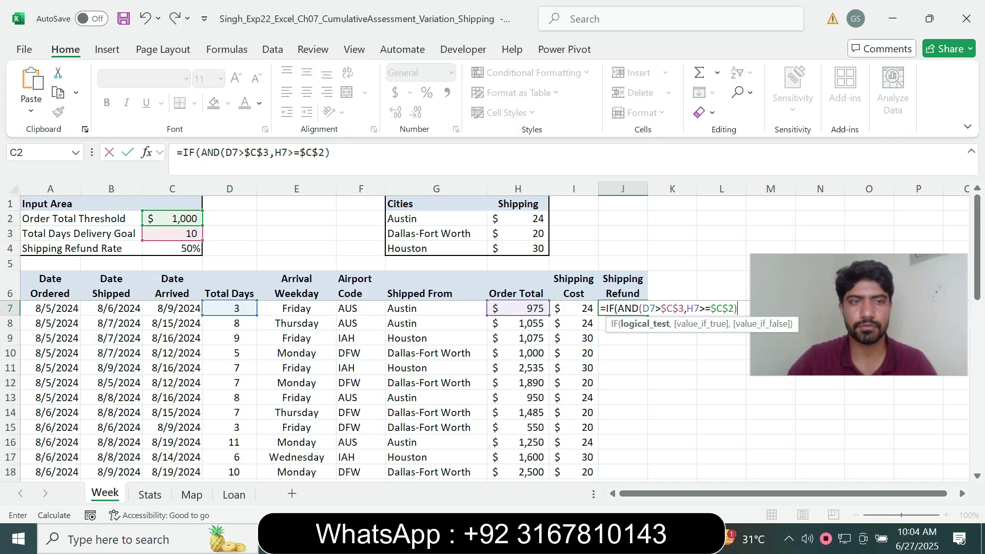
Complete the J7 IF formula with $C$4*I7 as the value if true and 0 as the value if false.
{"action": "type", "text": ","}
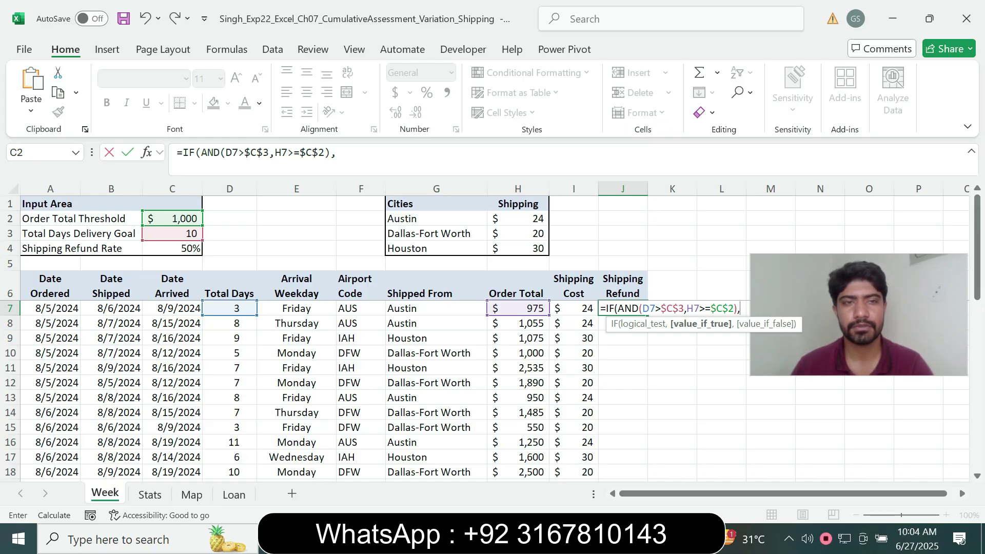
{"action": "left_click", "coordinate": [172, 248]}
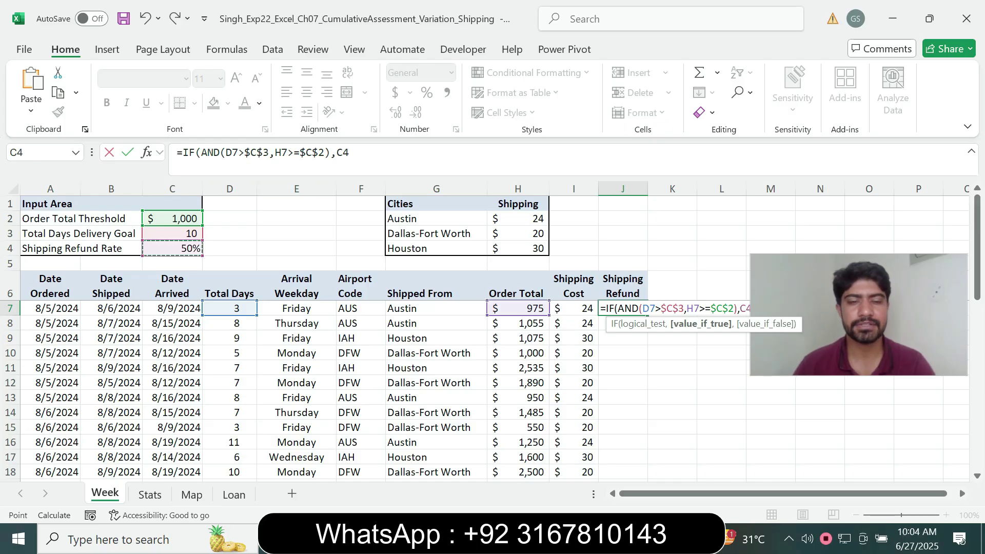
{"action": "key", "text": "F4"}
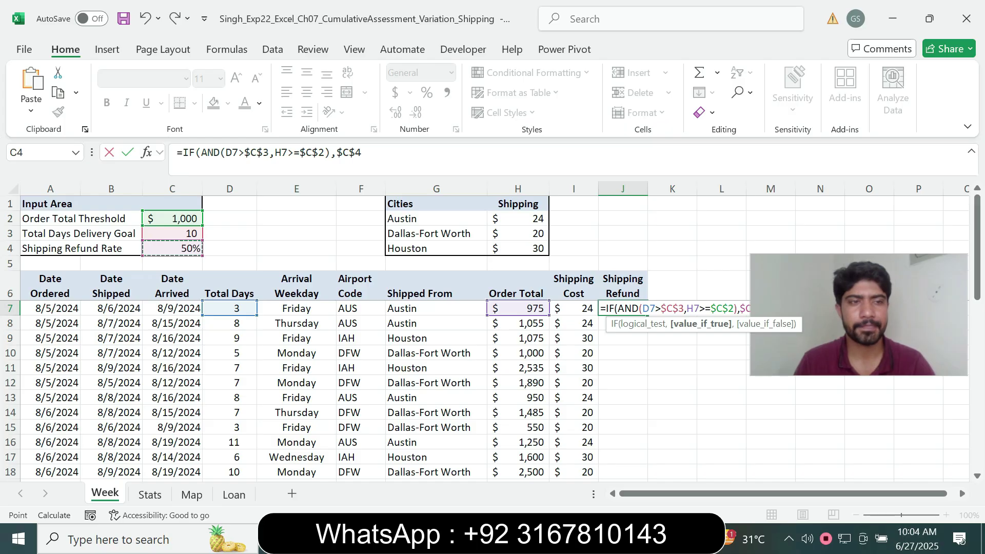
{"action": "type", "text": "*"}
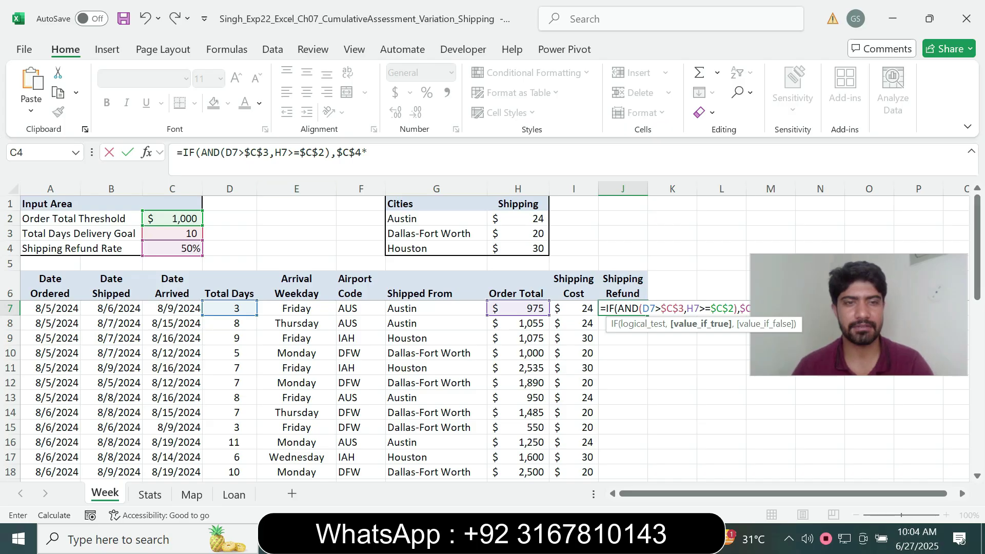
{"action": "key", "text": "Left"}
{"action": "type", "text": ",0"}
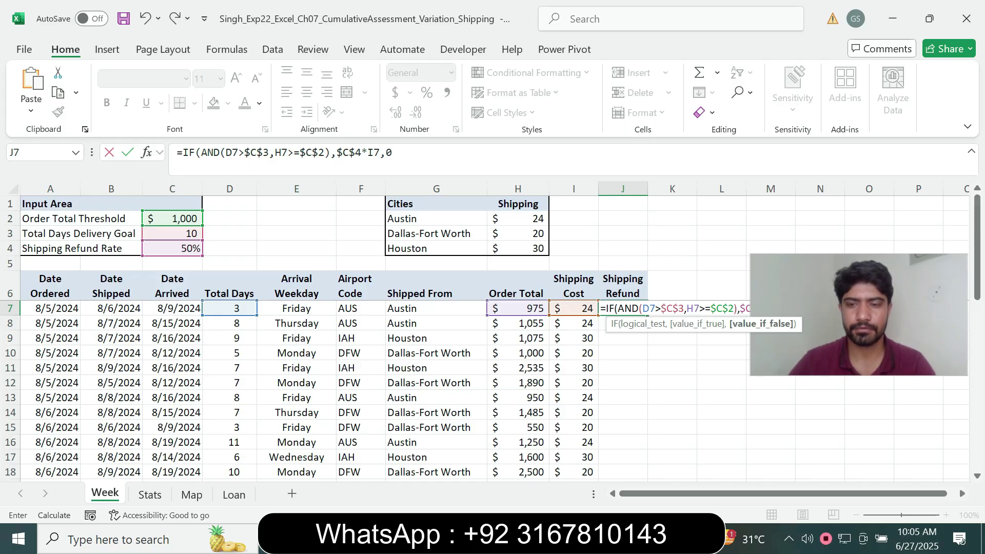
{"action": "type", "text": ")"}
{"action": "key", "text": "Return"}
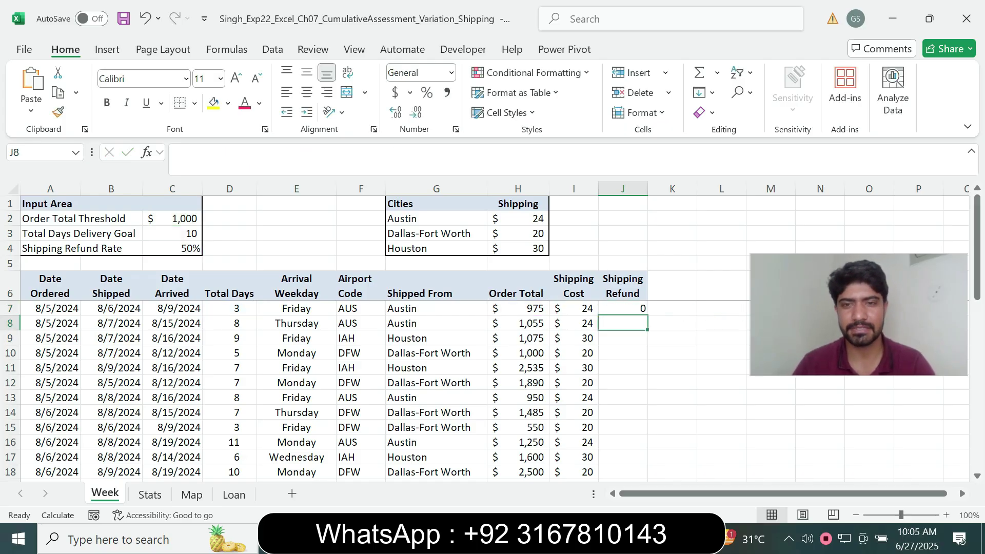
Check the J7 refund formula against step 7 of the Word instructions, and copy it to J8:J35 in the Excel Week sheet.
{"action": "key", "text": "Up"}
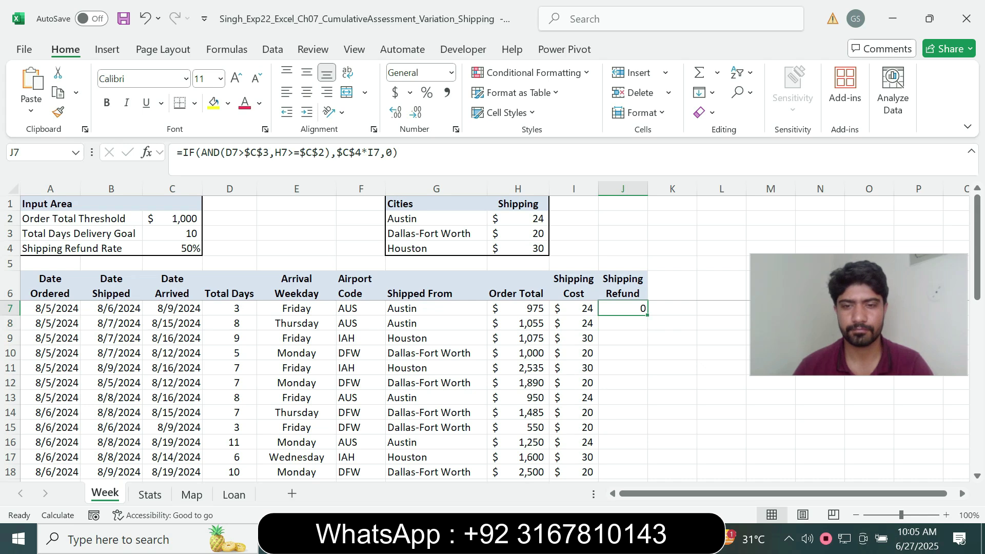
{"action": "key", "text": "alt+Tab"}
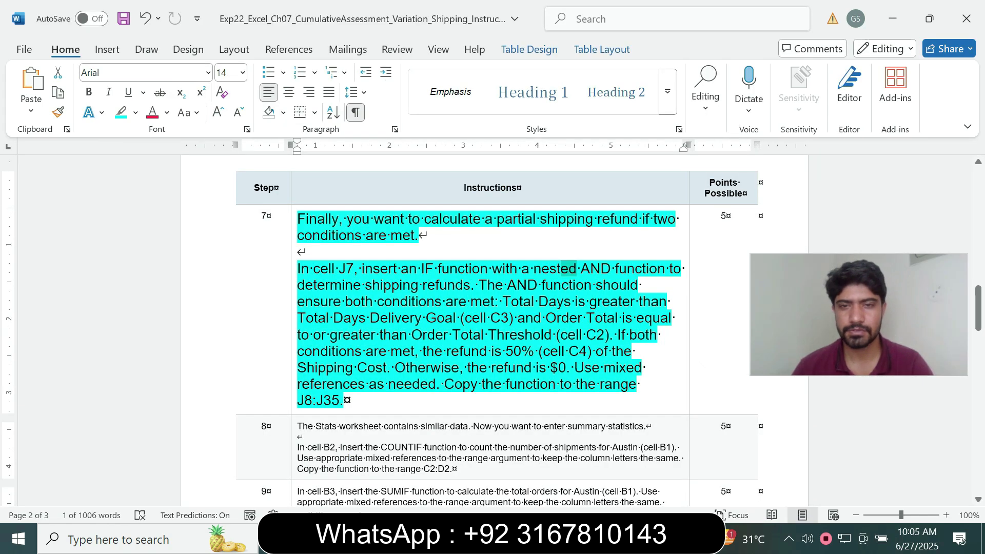
{"action": "left_click_drag", "start_coordinate": [412, 335], "coordinate": [521, 351]}
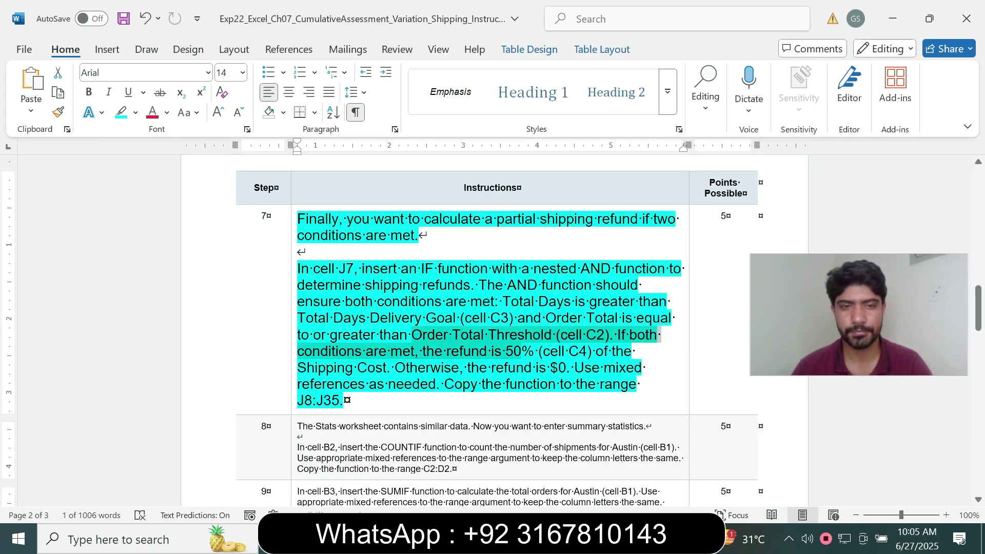
{"action": "left_click", "coordinate": [379, 351]}
{"action": "left_click_drag", "start_coordinate": [395, 367], "coordinate": [533, 368]}
{"action": "key", "text": "alt+Tab"}
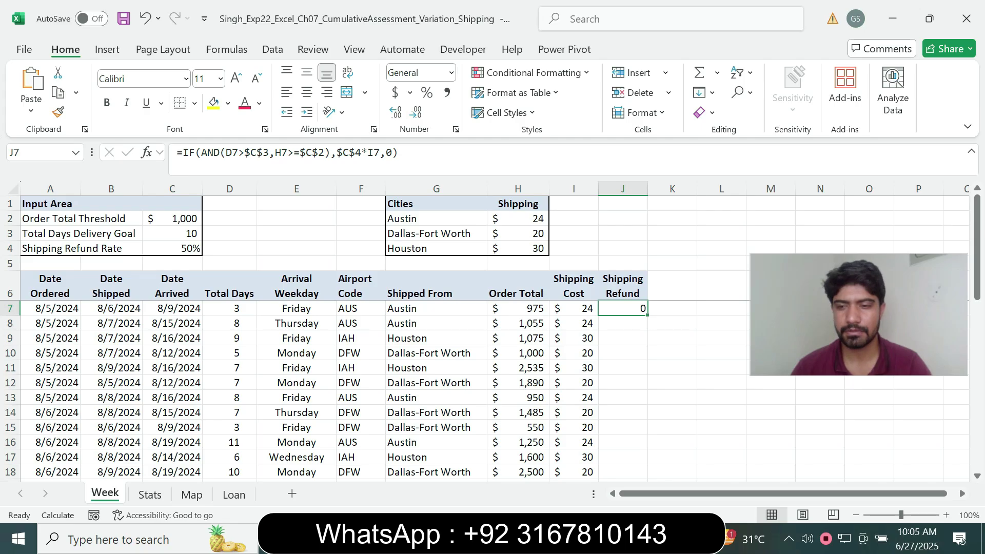
{"action": "key", "text": "alt+Tab"}
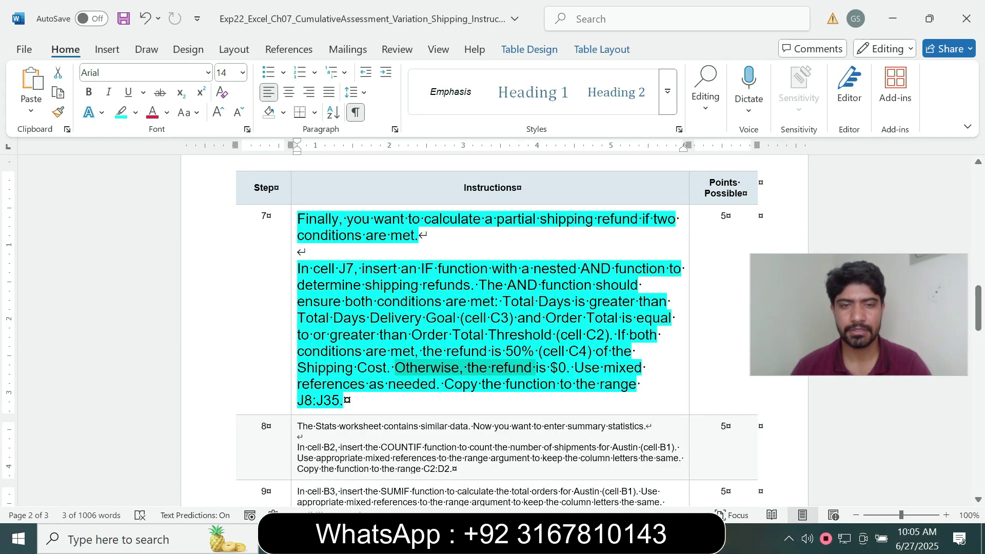
{"action": "left_click_drag", "start_coordinate": [445, 384], "coordinate": [343, 400]}
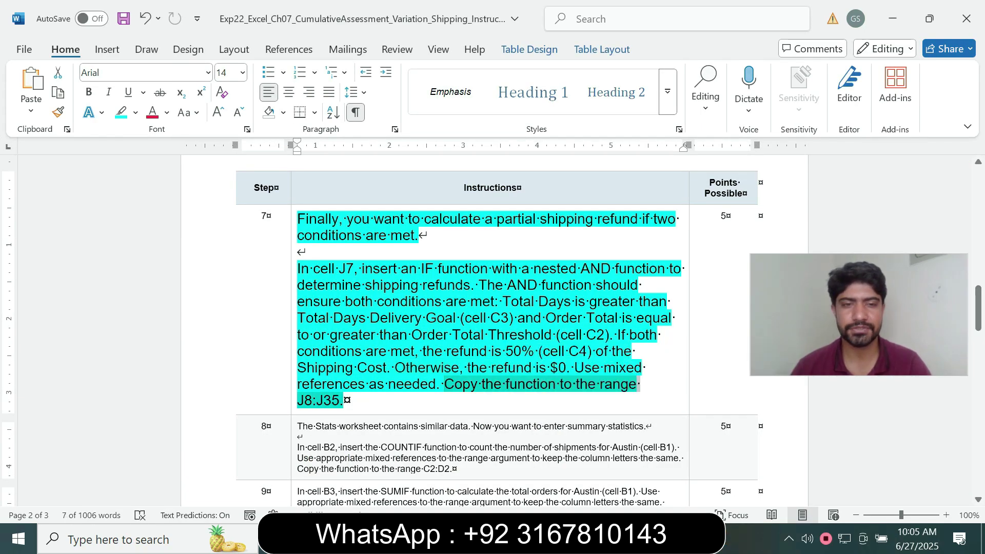
{"action": "key", "text": "alt+Tab"}
{"action": "left_click_drag", "start_coordinate": [647, 315], "coordinate": [623, 461]}
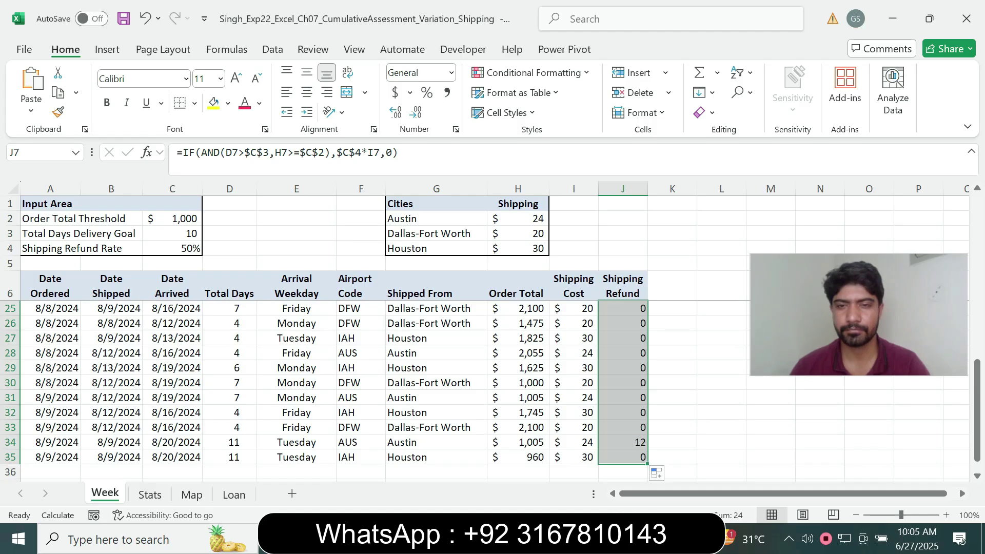
{"action": "left_click_drag", "start_coordinate": [977, 411], "coordinate": [978, 244]}
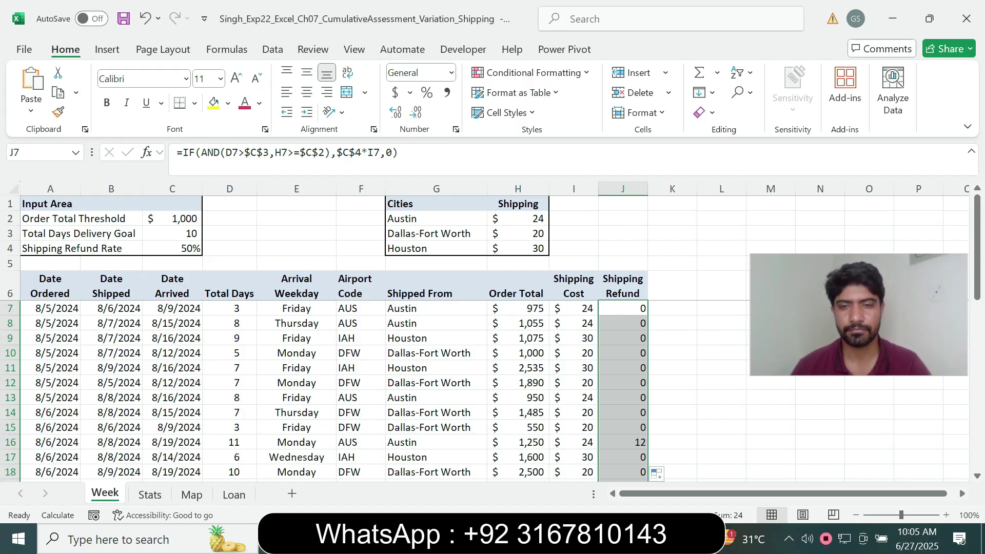
Switch to the Word instructions, set the step 7 text to font size 9 and remove its highlighting.
{"action": "key", "text": "alt+Tab"}
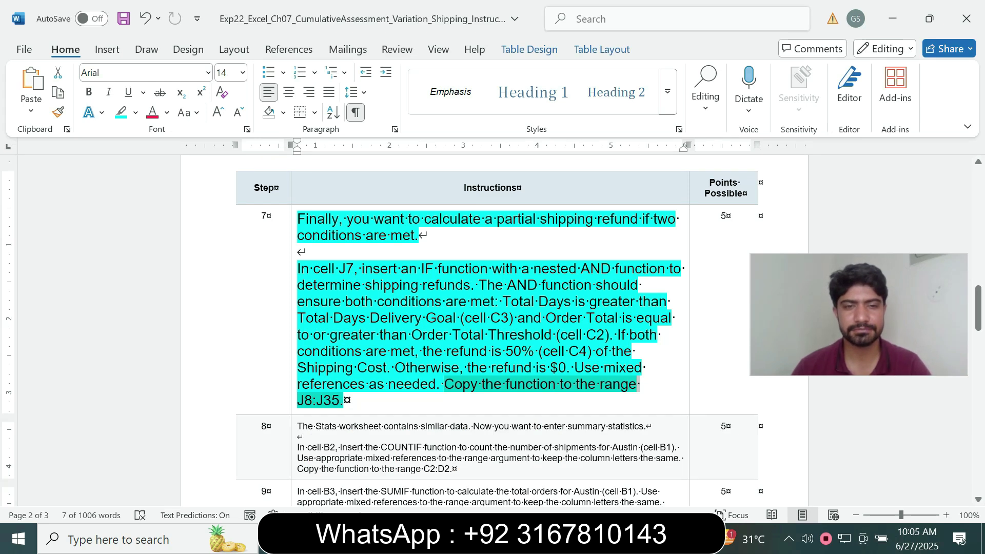
{"action": "left_click", "coordinate": [294, 387]}
{"action": "left_click", "coordinate": [387, 339]}
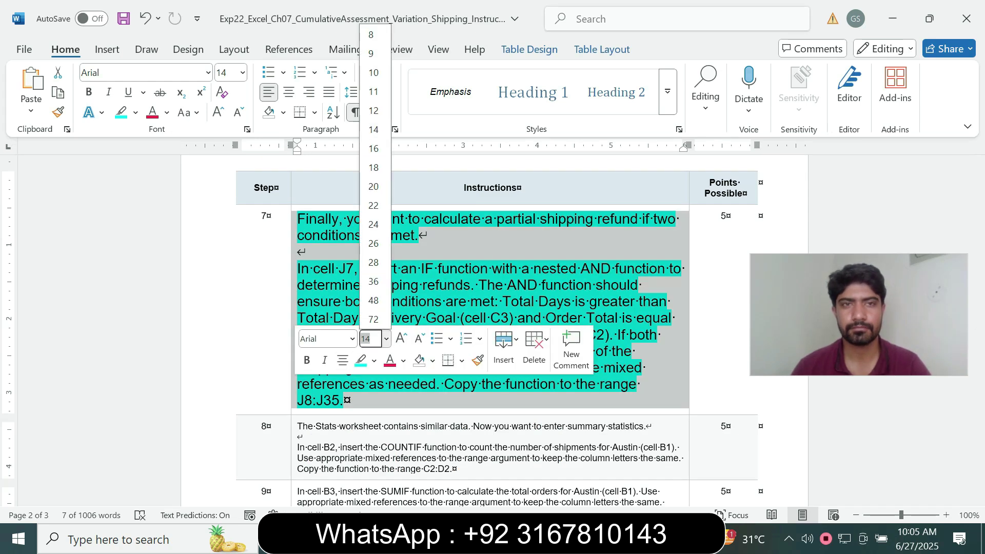
{"action": "left_click", "coordinate": [372, 53]}
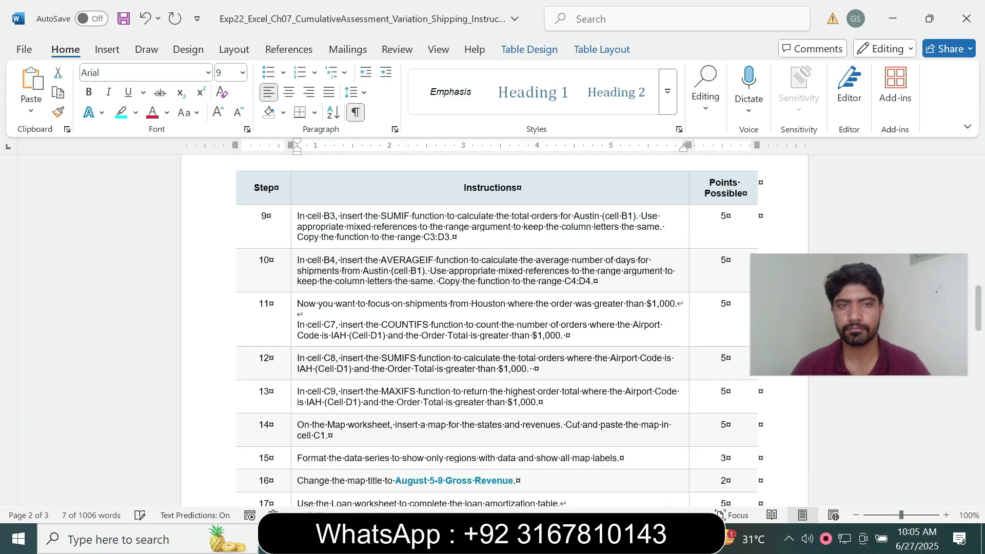
{"action": "left_click_drag", "start_coordinate": [978, 307], "coordinate": [979, 265]}
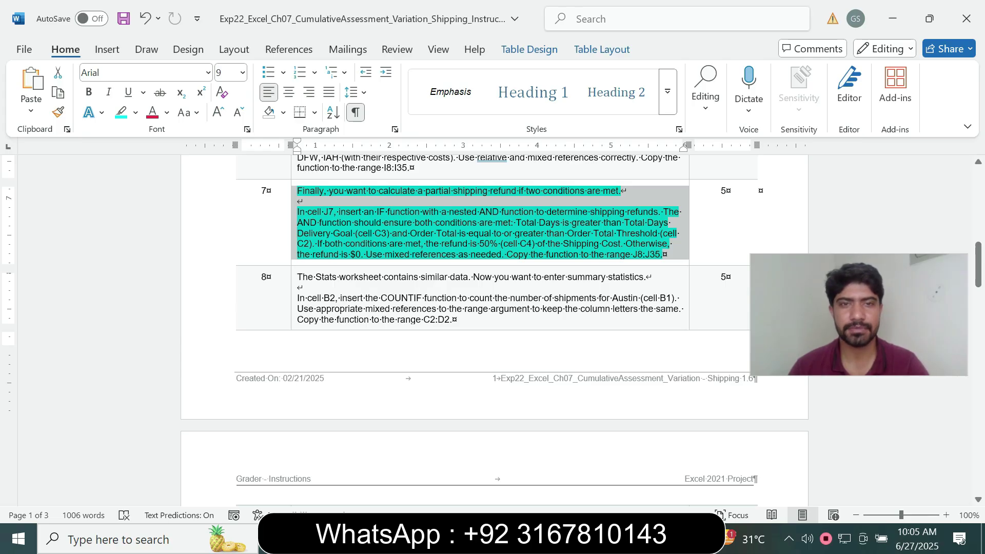
{"action": "left_click", "coordinate": [135, 113]}
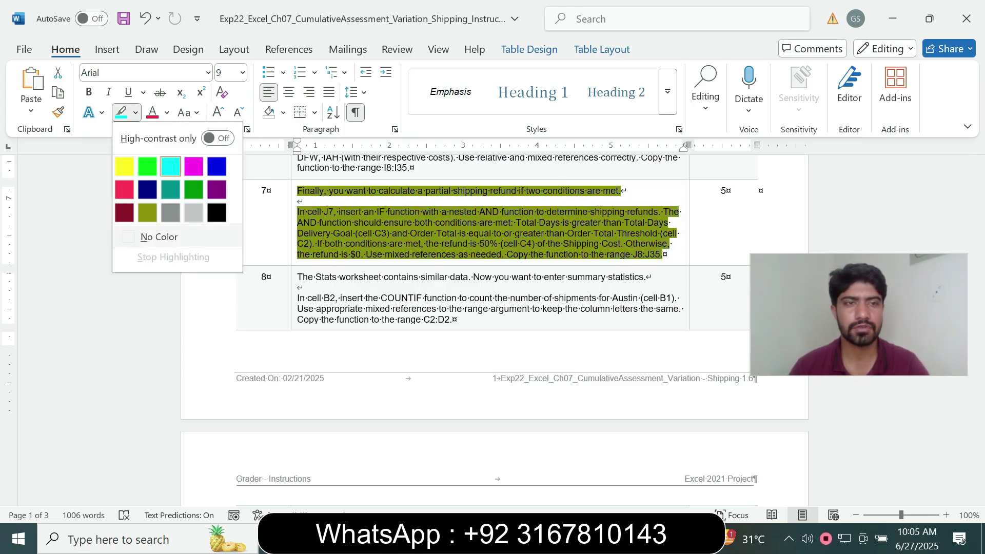
{"action": "left_click", "coordinate": [158, 237]}
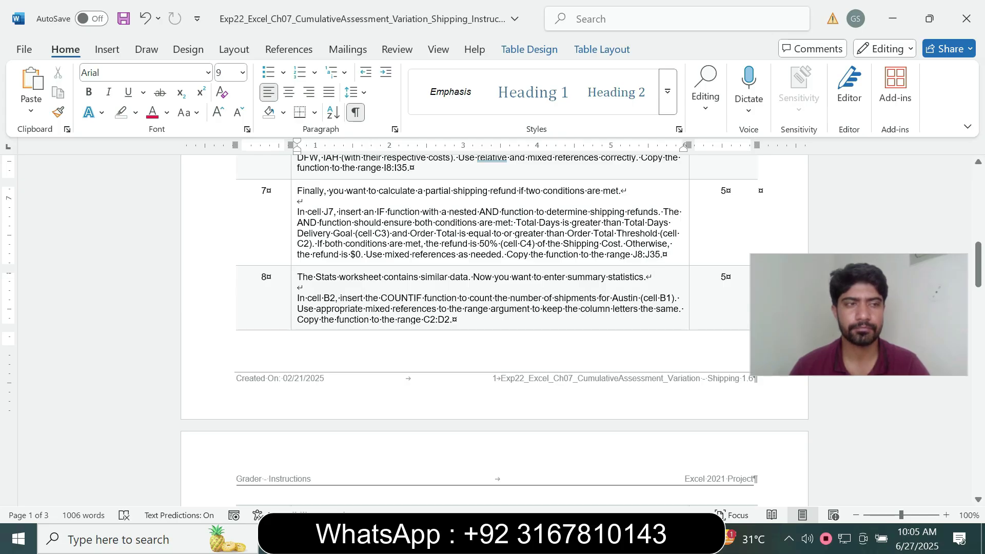
Set the step 8 instruction text to font size 14 and highlight it in turquoise.
{"action": "left_click", "coordinate": [294, 312]}
{"action": "left_click", "coordinate": [384, 269]}
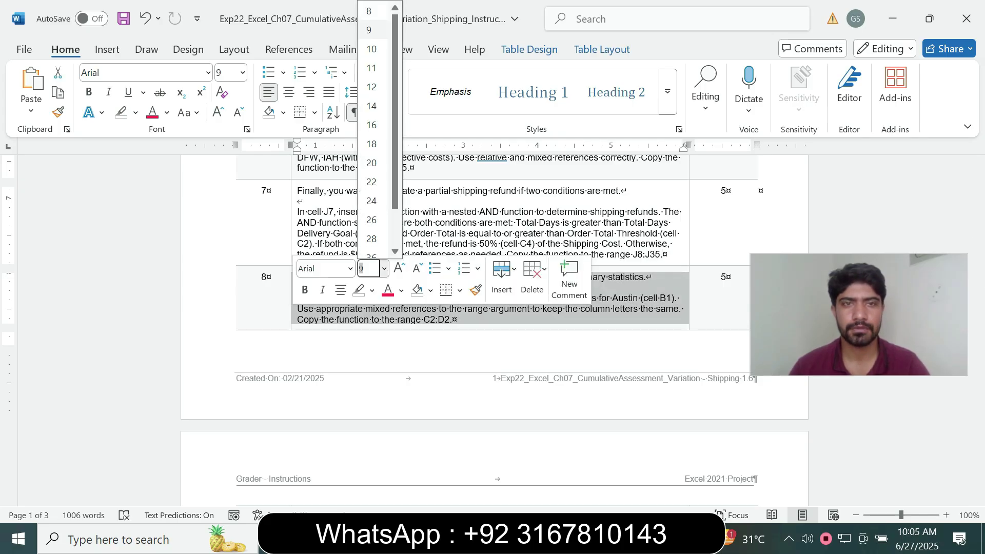
{"action": "left_click", "coordinate": [372, 106]}
{"action": "left_click", "coordinate": [135, 112]}
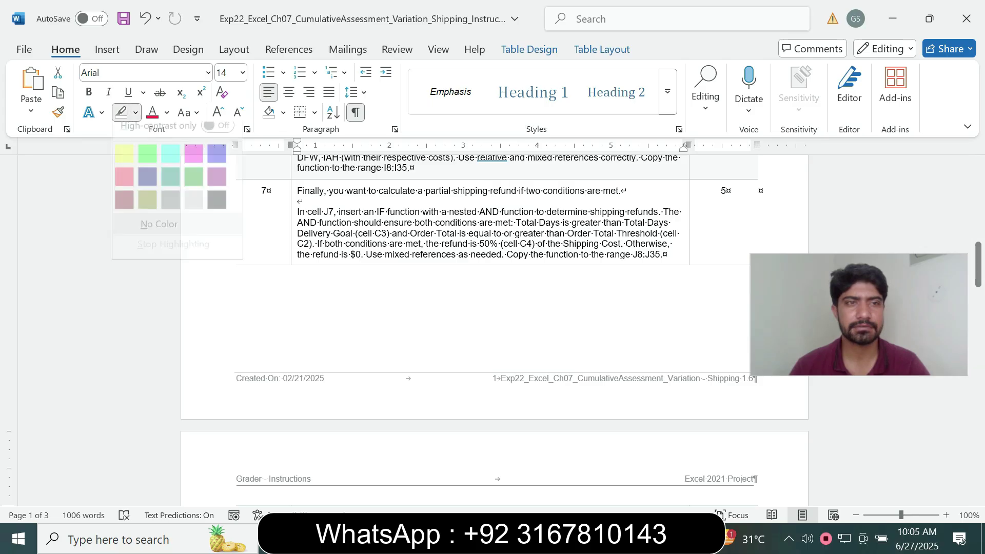
{"action": "left_click", "coordinate": [171, 166]}
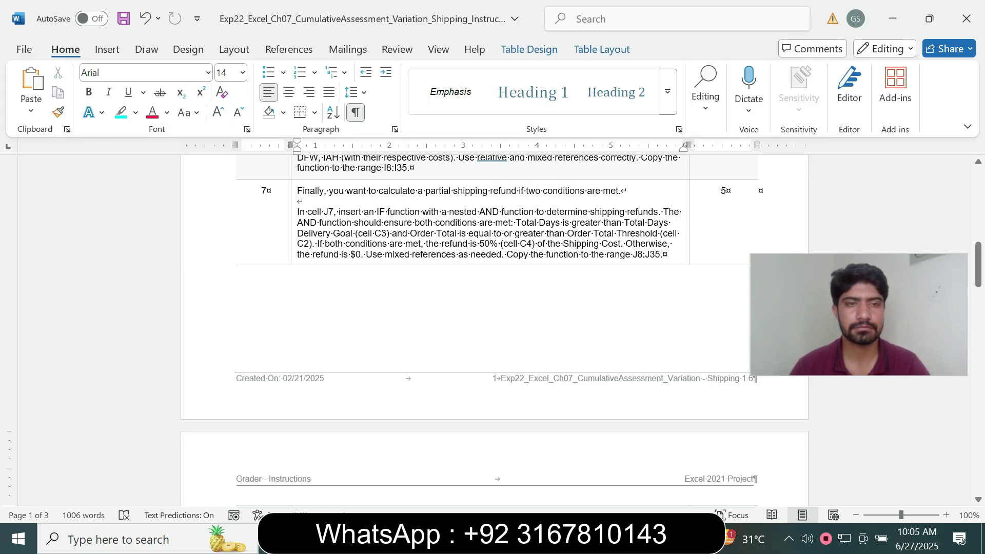
{"action": "left_click_drag", "start_coordinate": [979, 265], "coordinate": [979, 299]}
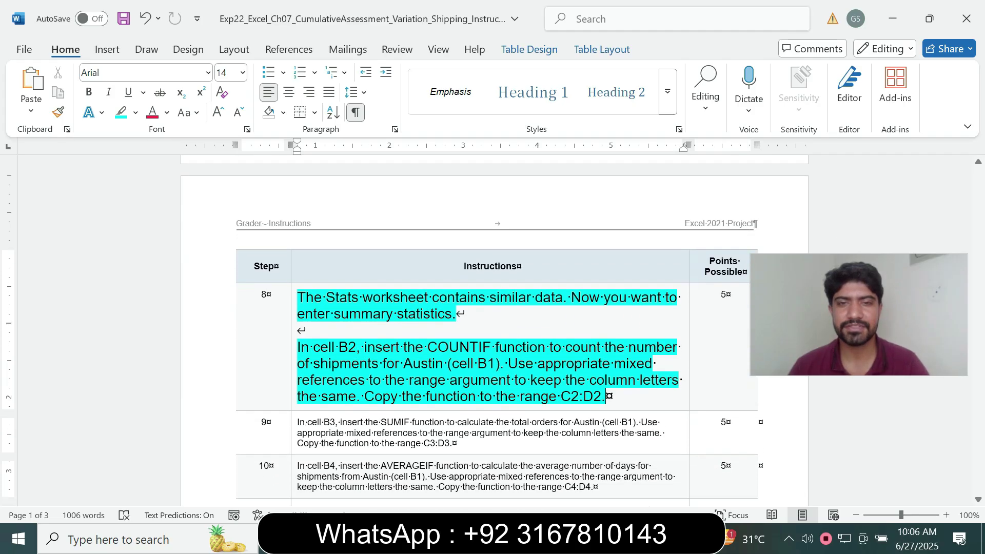
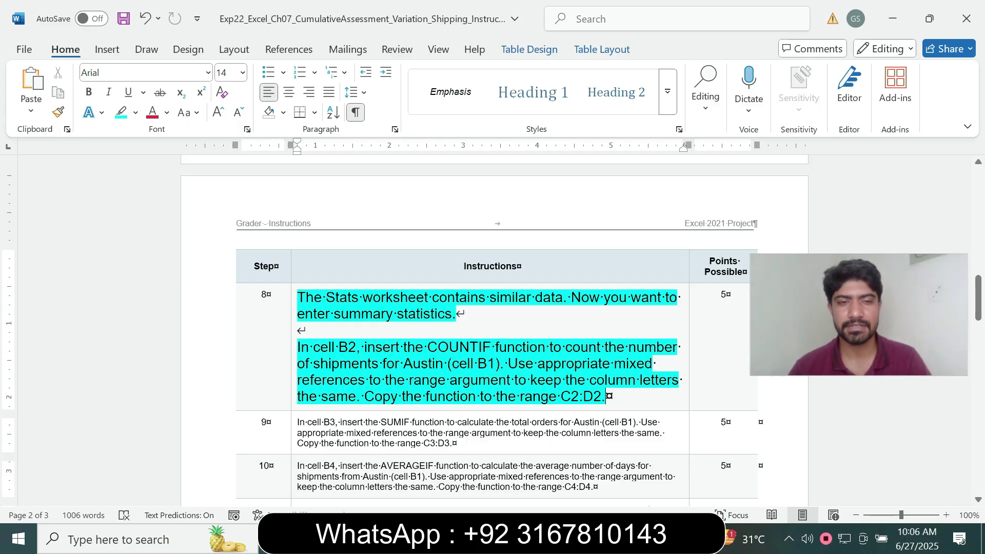
Review the step 8 COUNTIF instructions in Word, and select cell B2 on the Stats worksheet in Excel.
{"action": "left_click_drag", "start_coordinate": [358, 347], "coordinate": [493, 347]}
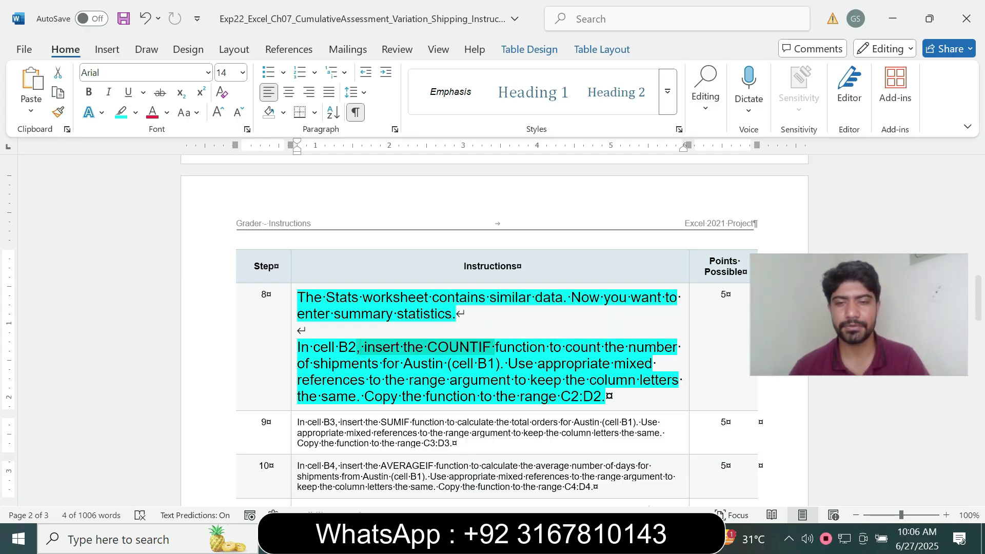
{"action": "key", "text": "alt+Tab"}
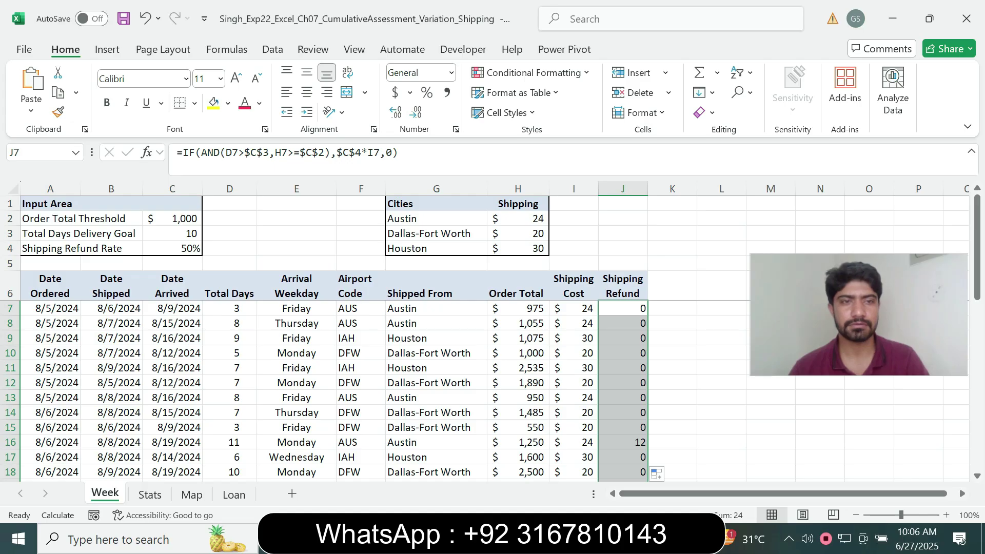
{"action": "key", "text": "alt+Tab"}
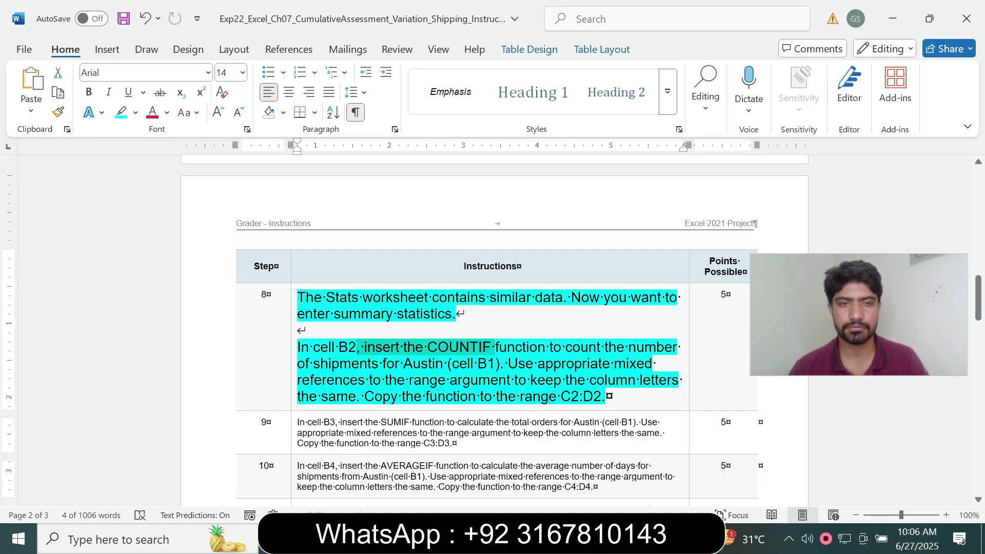
{"action": "left_click_drag", "start_coordinate": [326, 298], "coordinate": [386, 298]}
{"action": "key", "text": "alt+Tab"}
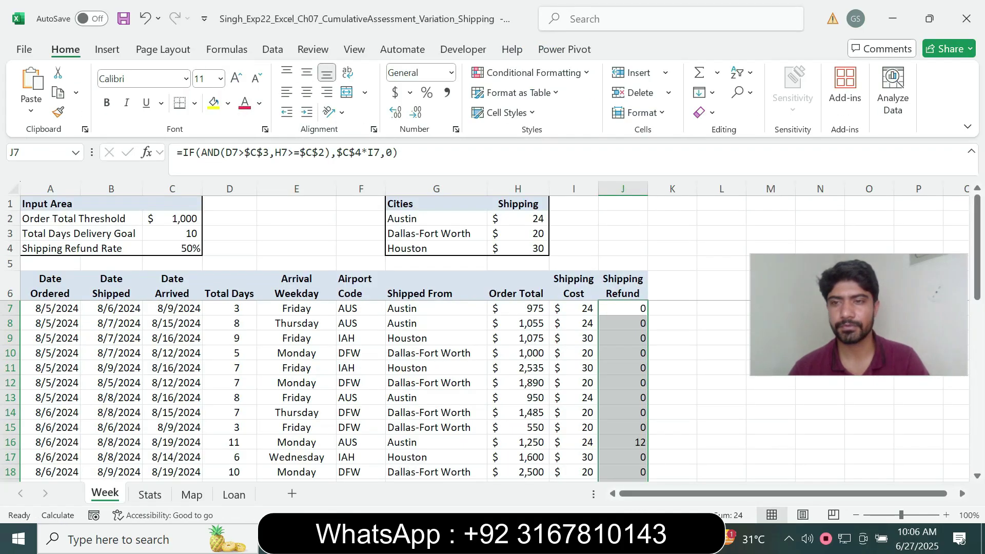
{"action": "left_click", "coordinate": [150, 494]}
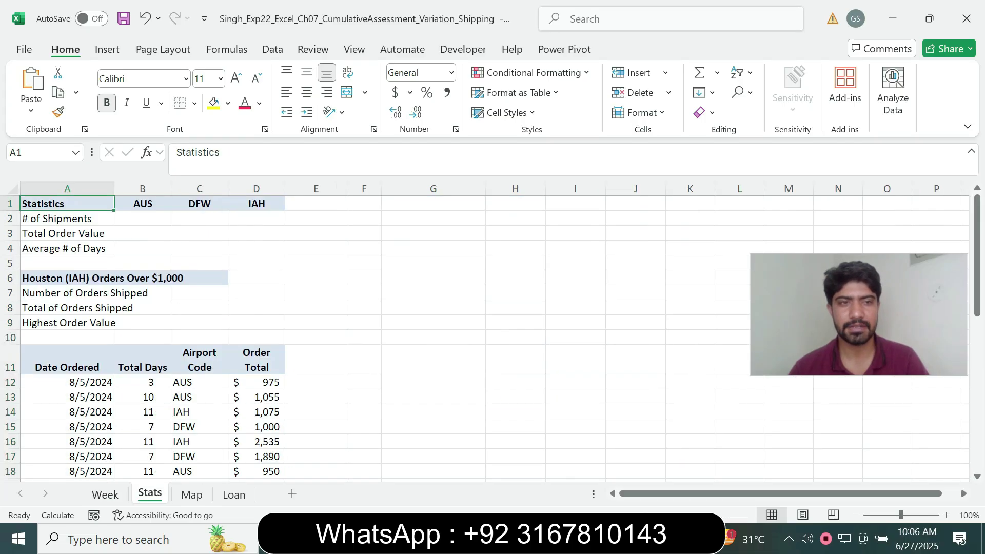
{"action": "left_click", "coordinate": [143, 219]}
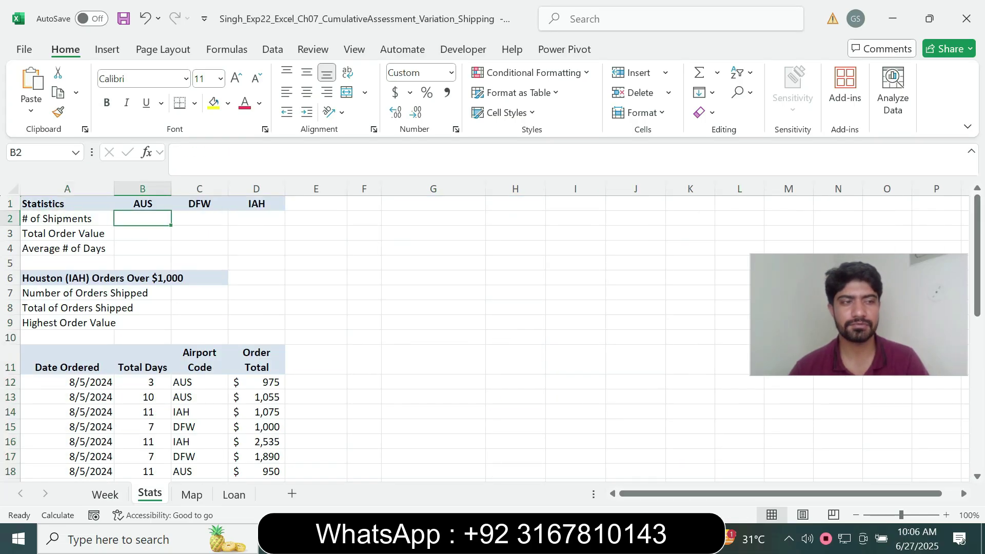
{"action": "key", "text": "alt+Tab"}
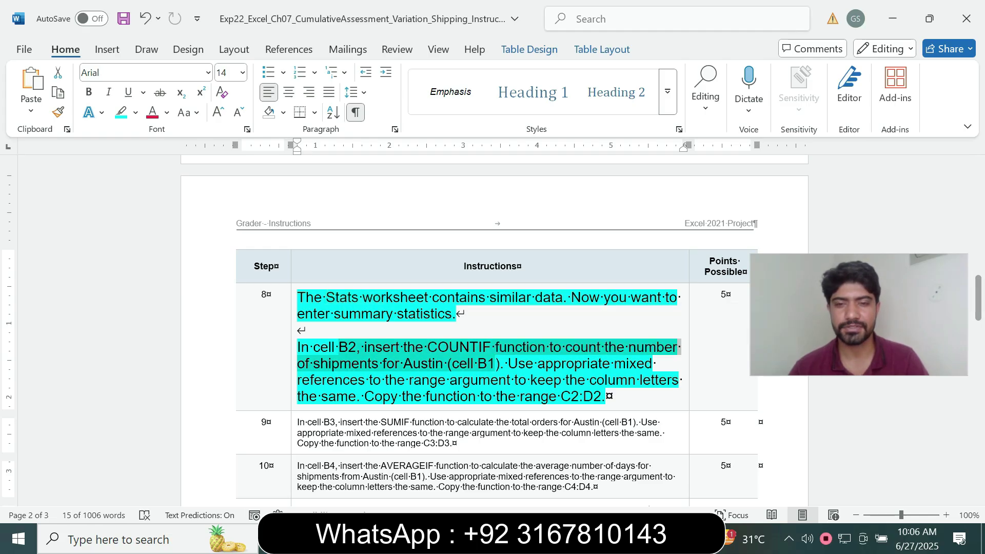
{"action": "key", "text": "alt+Tab"}
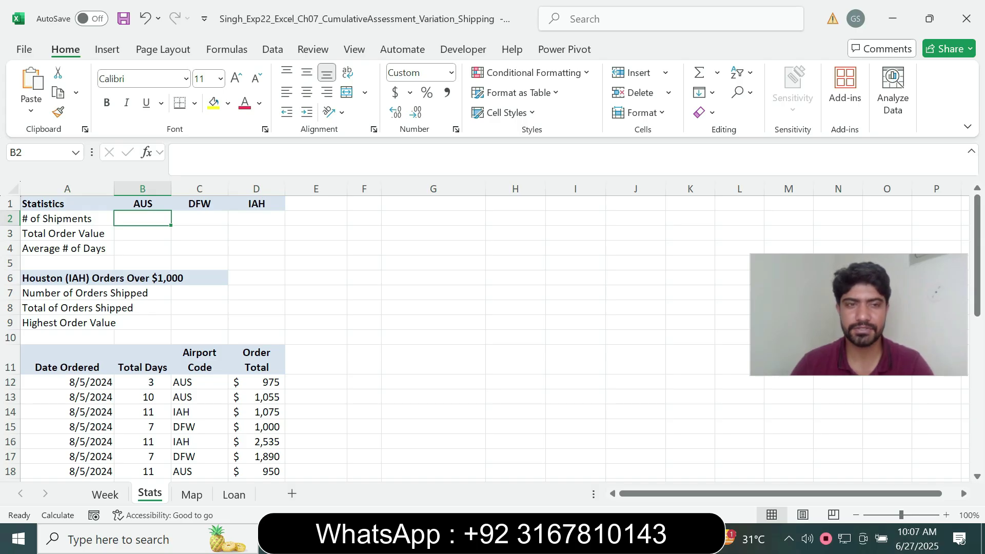
Start a COUNTIF function in cell B2 of the Stats sheet with the absolute airport code range Week!$F$7:$F$35, consulting step 8 in Word.
{"action": "type", "text": "=c"}
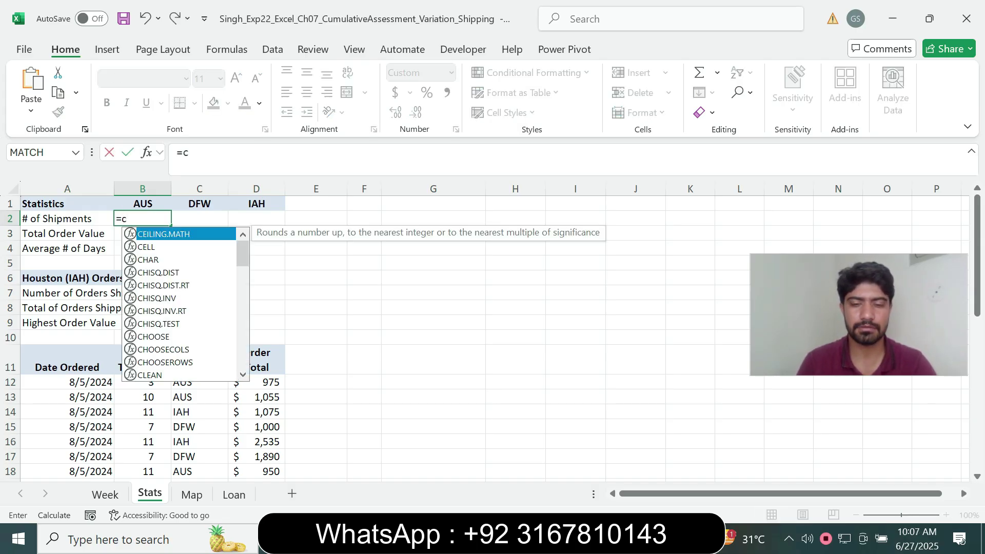
{"action": "type", "text": "ountif"}
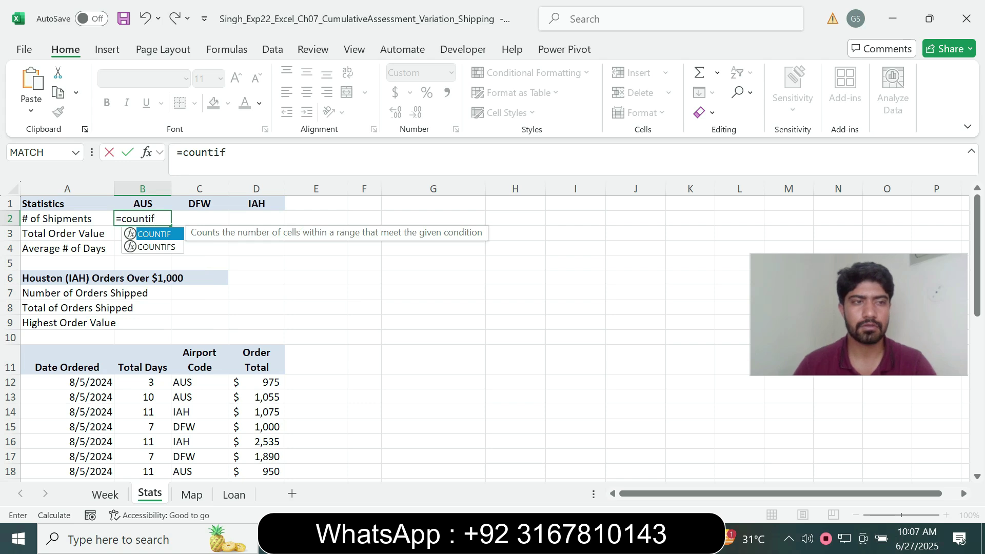
{"action": "key", "text": "Tab"}
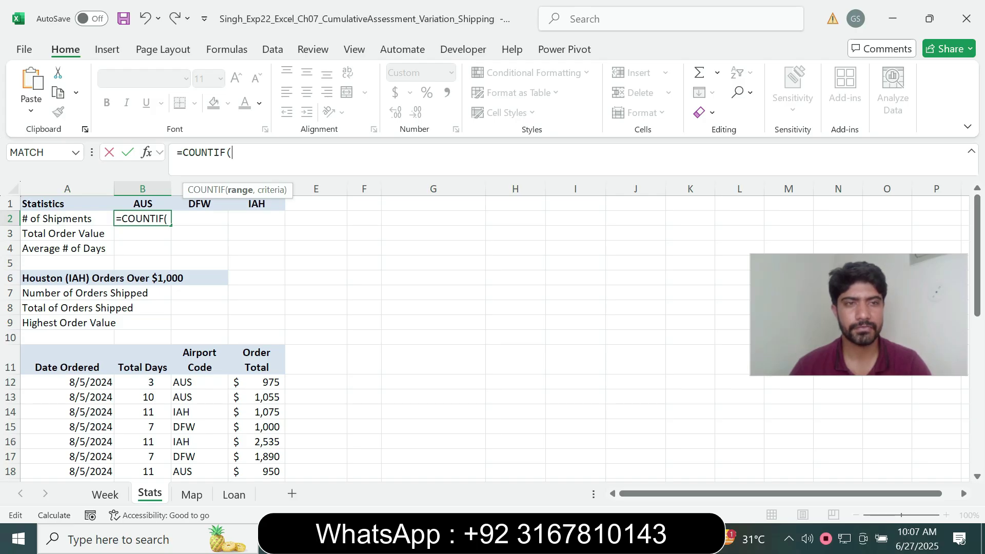
{"action": "key", "text": "alt+Tab"}
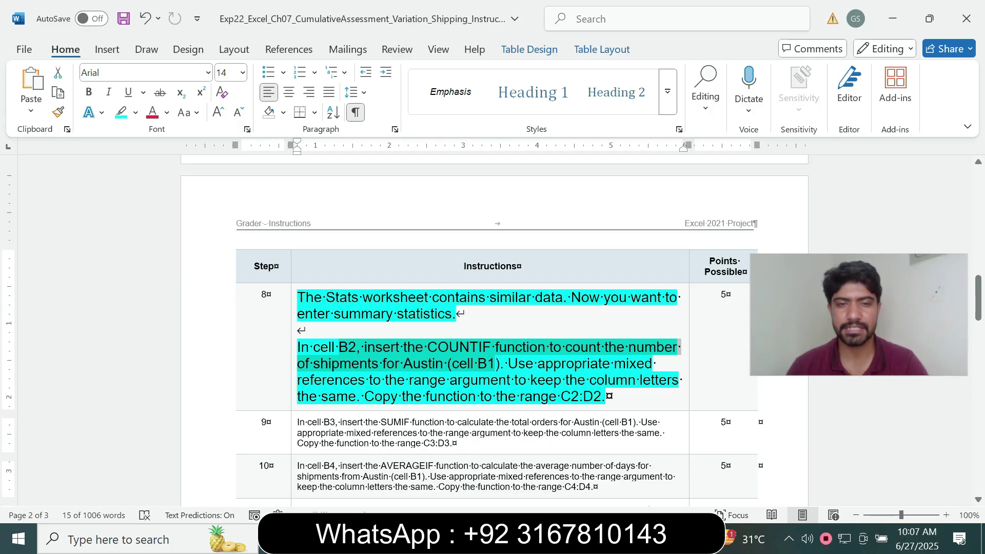
{"action": "left_click", "coordinate": [624, 538]}
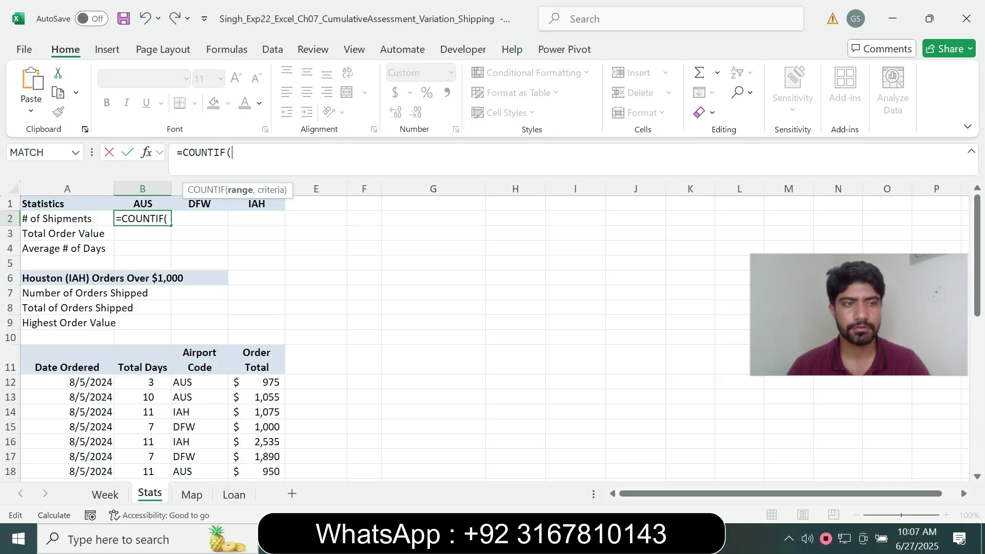
{"action": "left_click", "coordinate": [105, 494]}
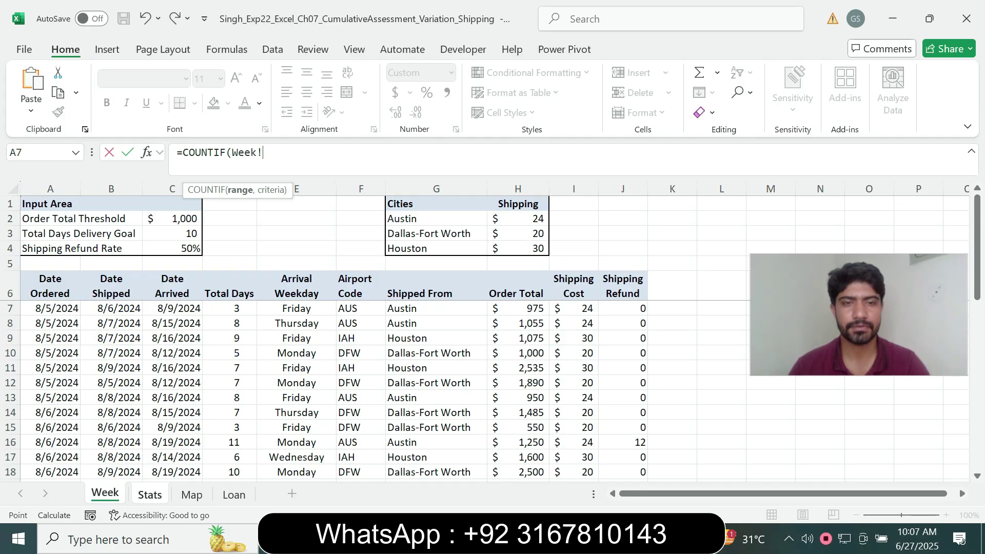
{"action": "left_click_drag", "start_coordinate": [360, 308], "coordinate": [360, 413]}
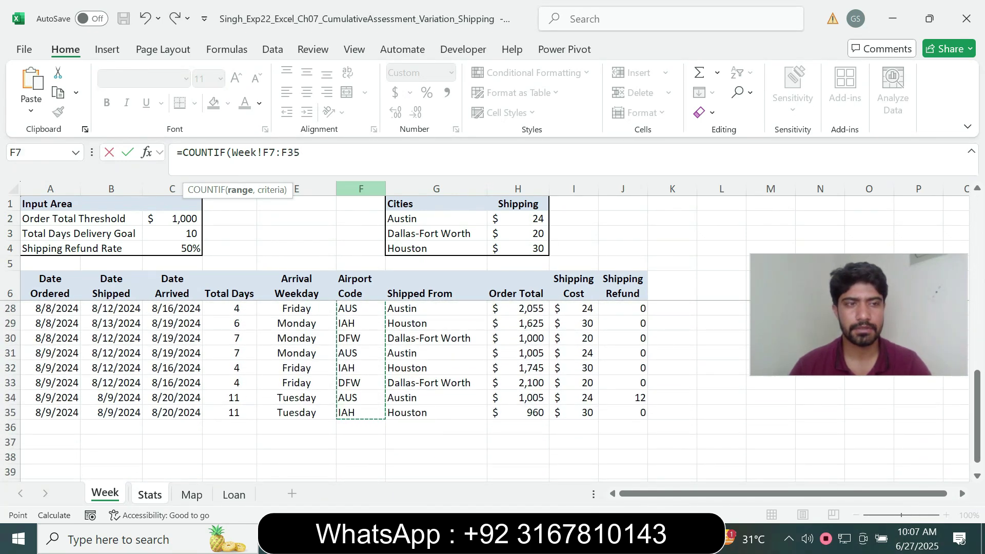
{"action": "key", "text": "F4"}
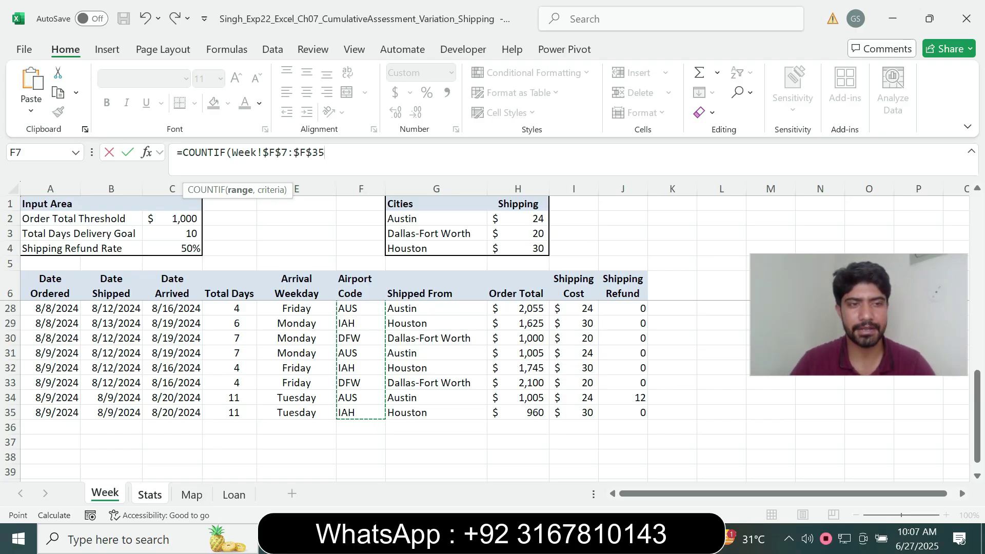
Complete the COUNTIF formula in B2 with cell B1 of the Stats sheet as the criteria.
{"action": "type", "text": ","}
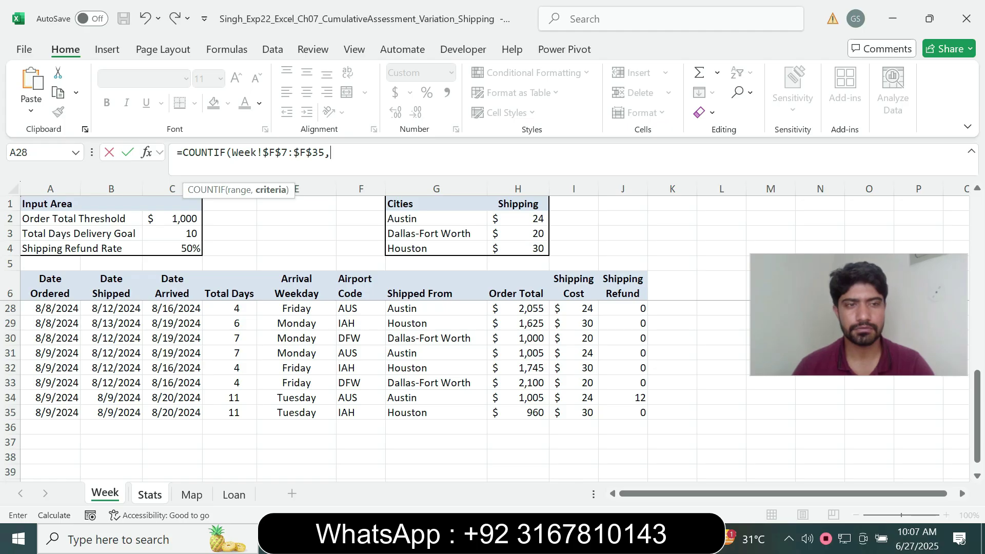
{"action": "key", "text": "ctrl+Page_Down"}
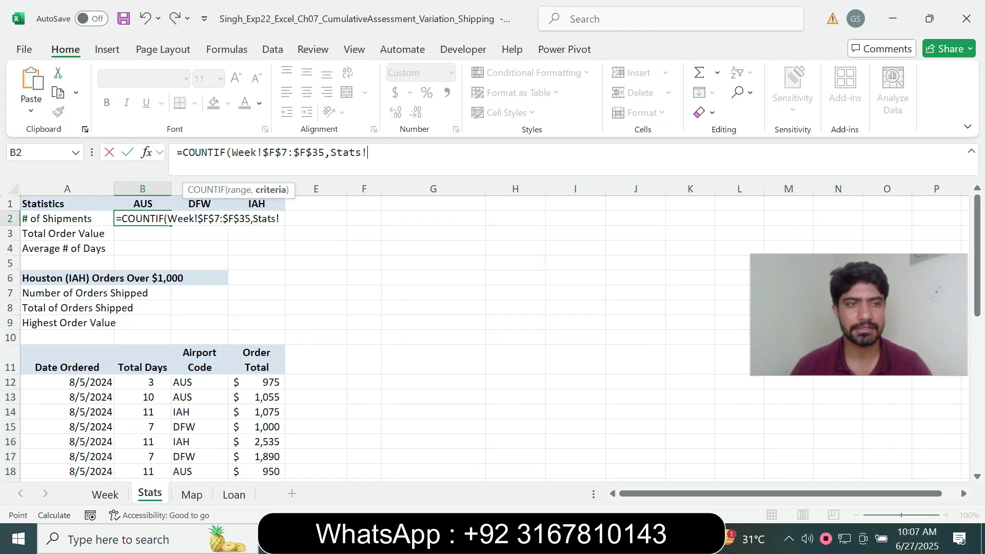
{"action": "left_click", "coordinate": [142, 204]}
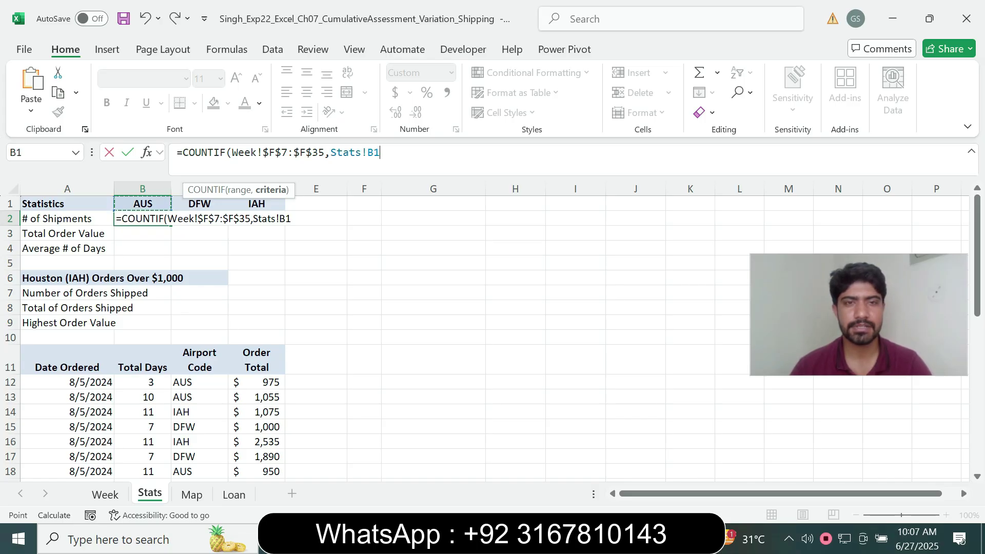
{"action": "type", "text": ")"}
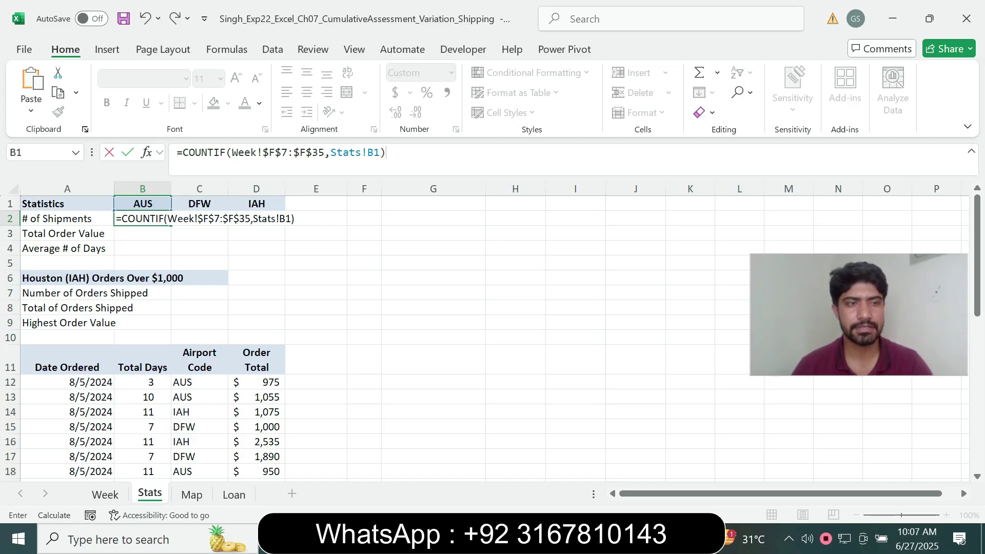
{"action": "key", "text": "Return"}
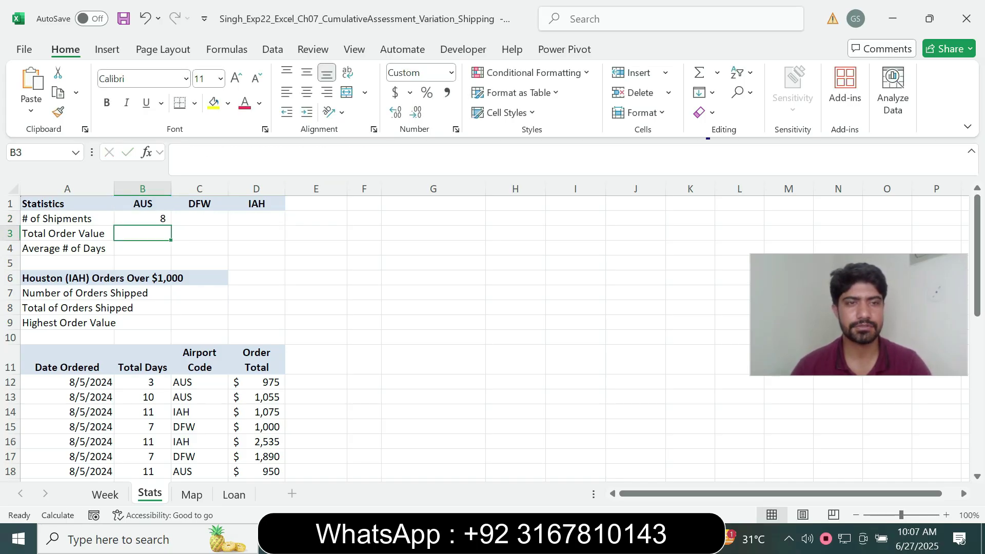
Check the copy range in step 8 of the Word instructions, copy the B2 formula to C2:D2 on the Stats sheet, and select B3.
{"action": "left_click", "coordinate": [143, 219]}
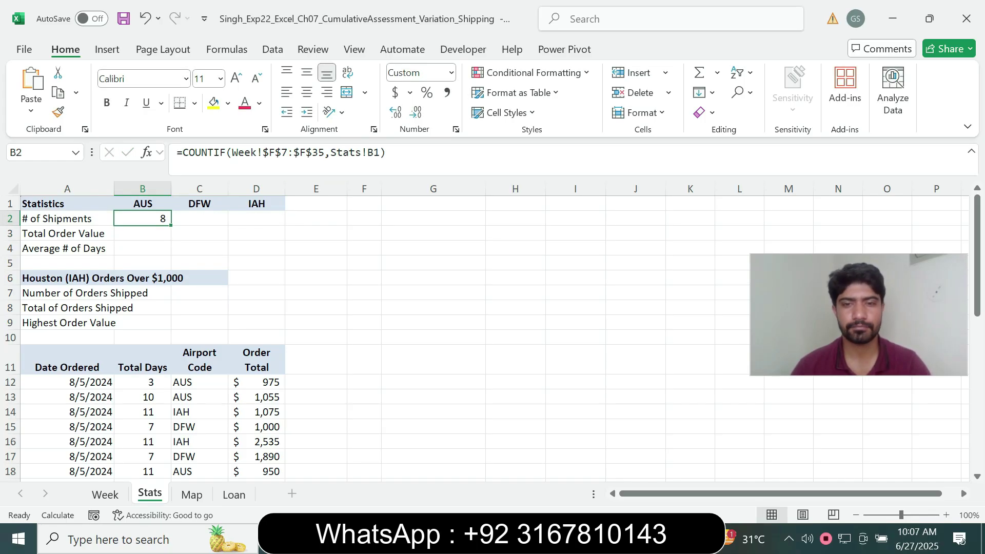
{"action": "key", "text": "alt+Tab"}
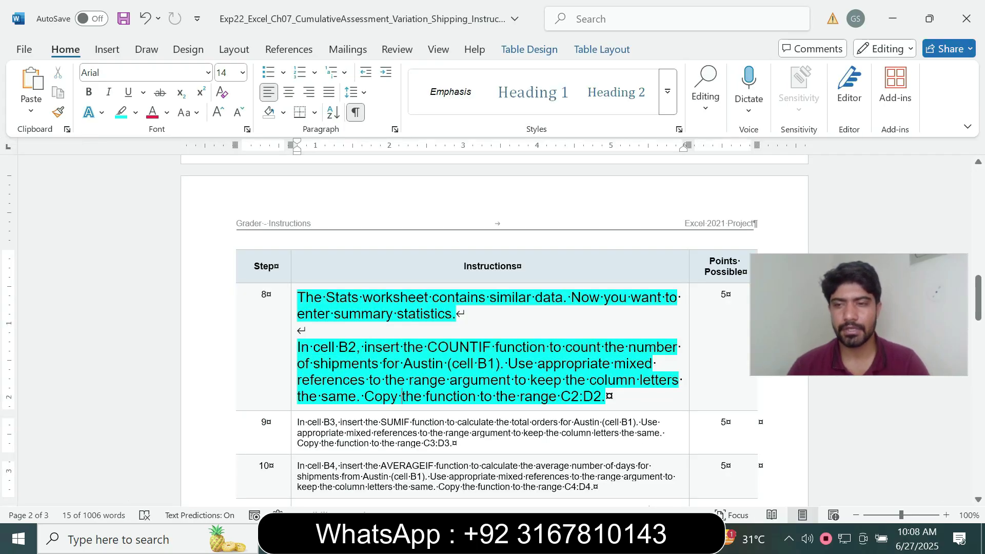
{"action": "left_click_drag", "start_coordinate": [366, 397], "coordinate": [496, 397]}
{"action": "left_click", "coordinate": [545, 422]}
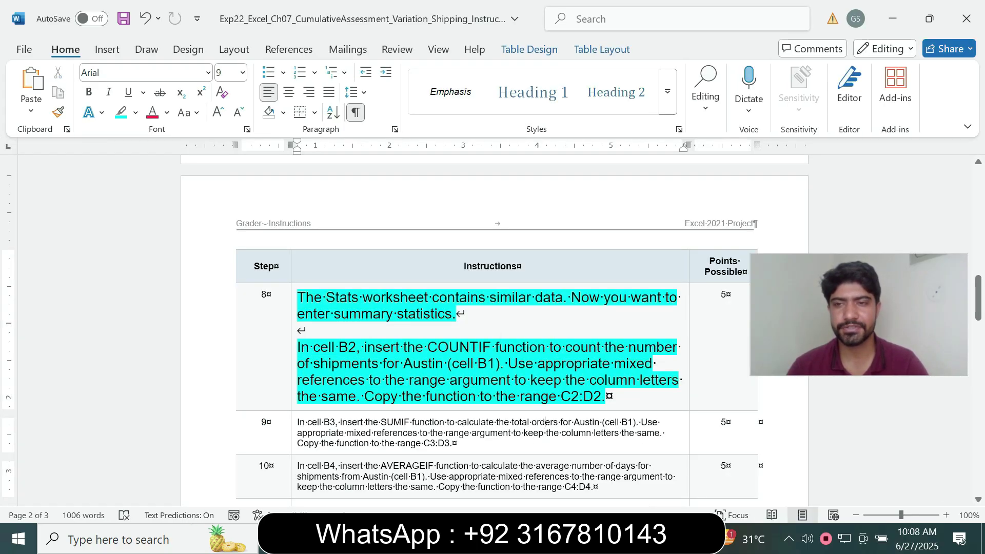
{"action": "left_click_drag", "start_coordinate": [562, 397], "coordinate": [594, 396]}
{"action": "key", "text": "alt+Tab"}
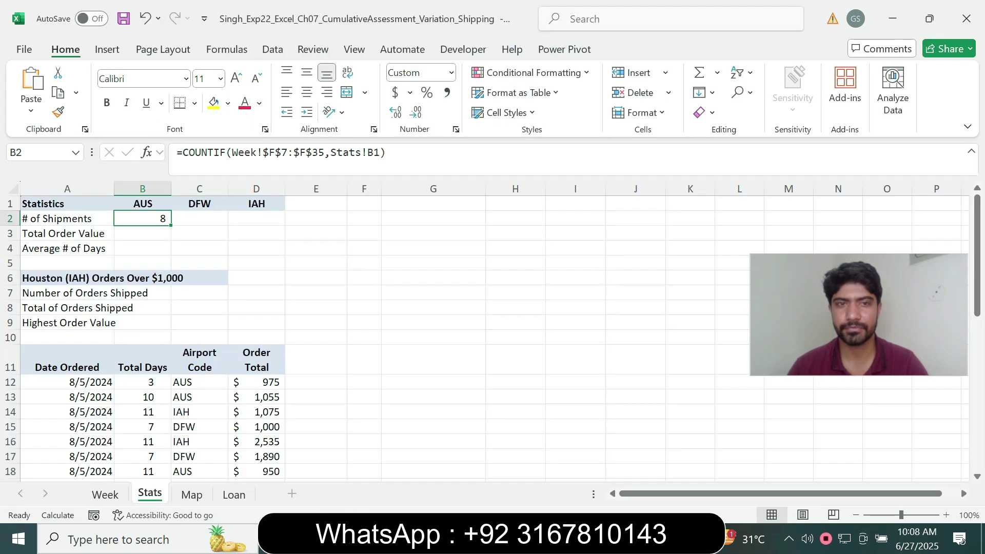
{"action": "left_click", "coordinate": [143, 233]}
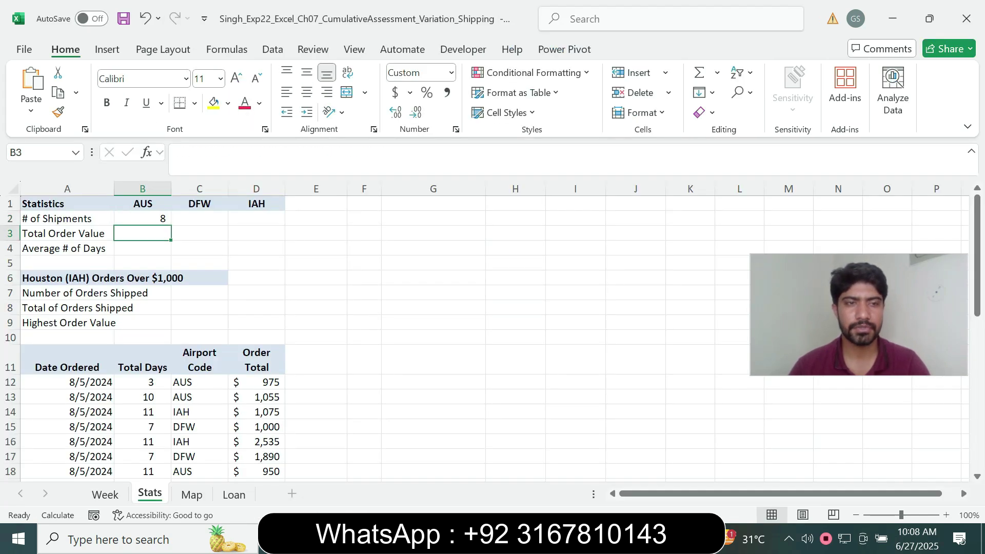
{"action": "left_click", "coordinate": [143, 219]}
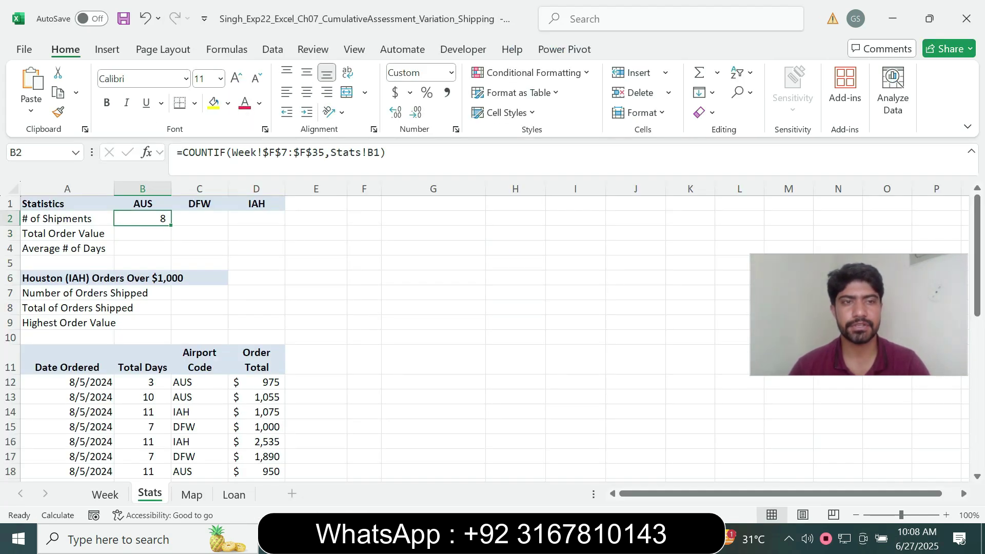
{"action": "left_click_drag", "start_coordinate": [171, 226], "coordinate": [280, 221]}
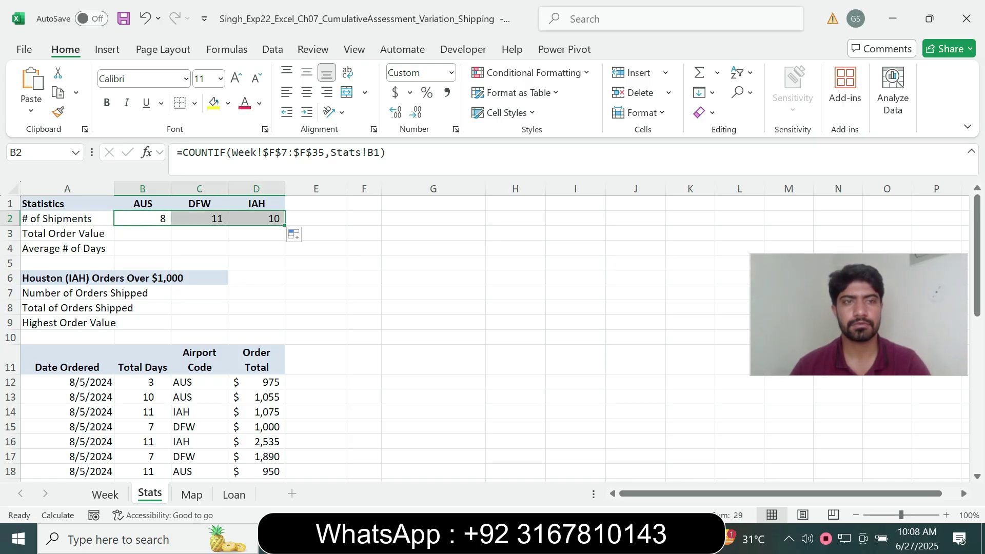
{"action": "key", "text": "alt"}
{"action": "key", "text": "Escape"}
{"action": "left_click", "coordinate": [142, 234]}
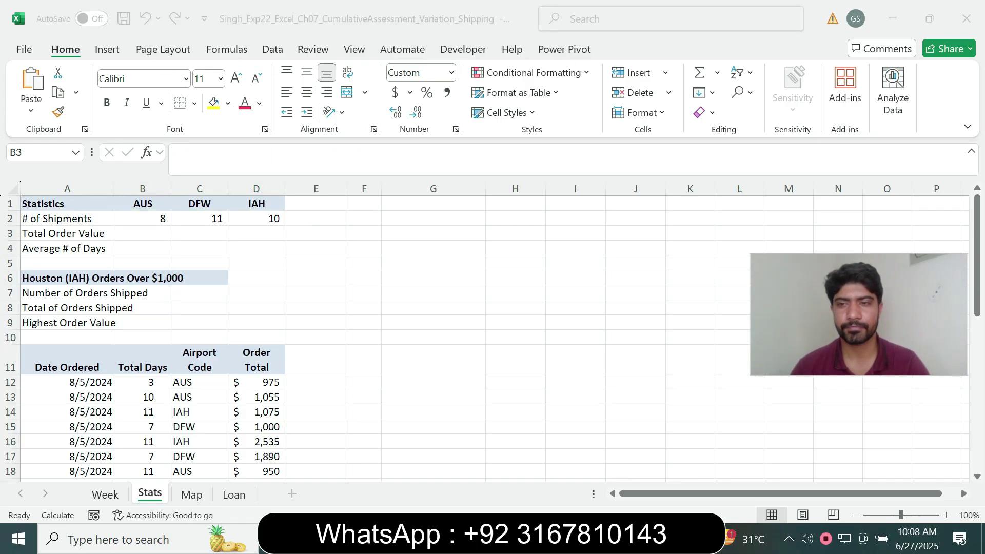
Switch to the Word instructions, set the step 8 text to font size 9 and remove its highlighting.
{"action": "key", "text": "alt+Tab"}
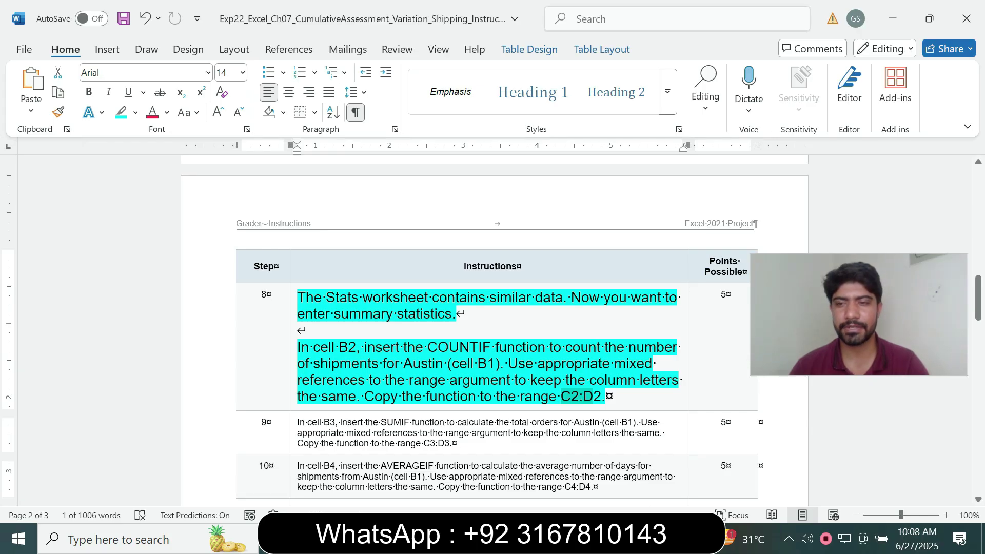
{"action": "left_click", "coordinate": [294, 370]}
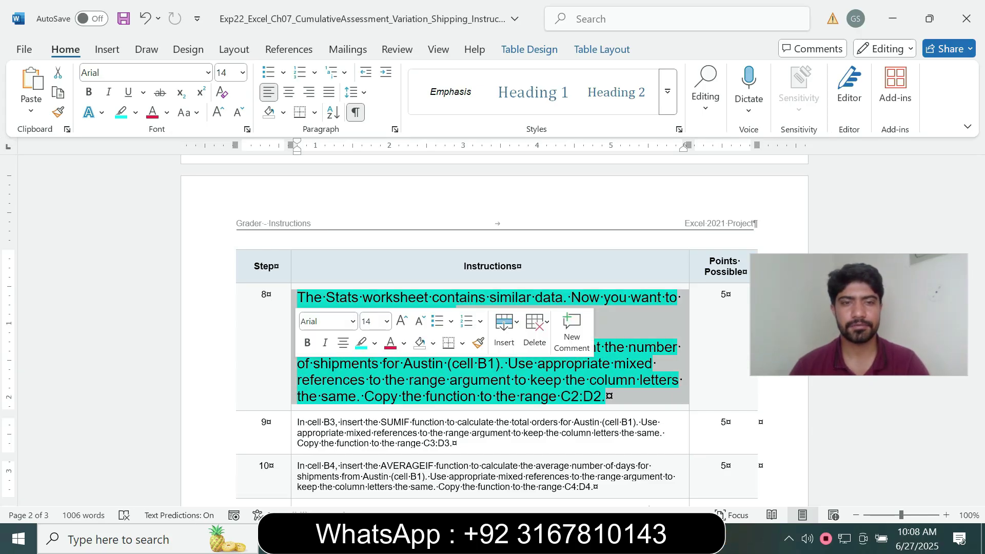
{"action": "right_click", "coordinate": [388, 380]}
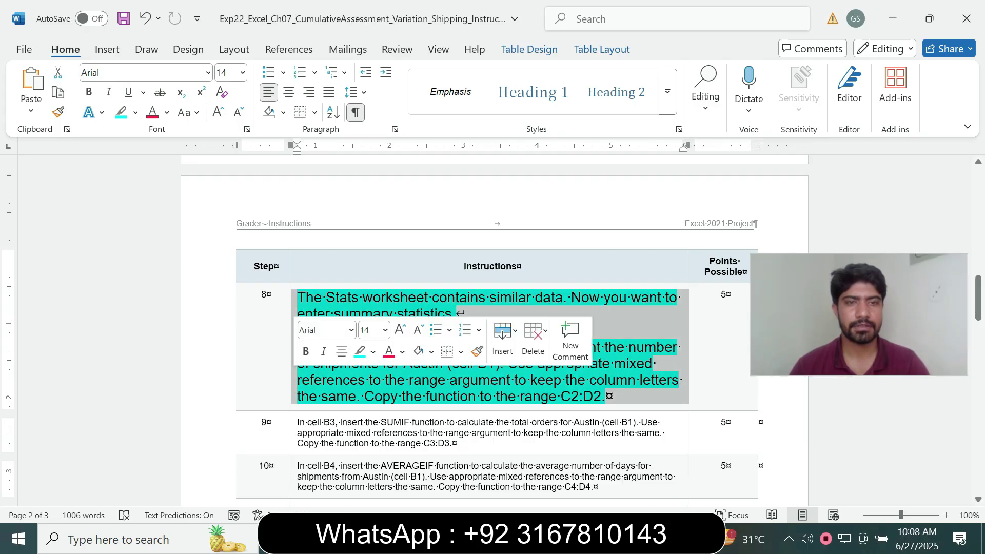
{"action": "left_click", "coordinate": [385, 330]}
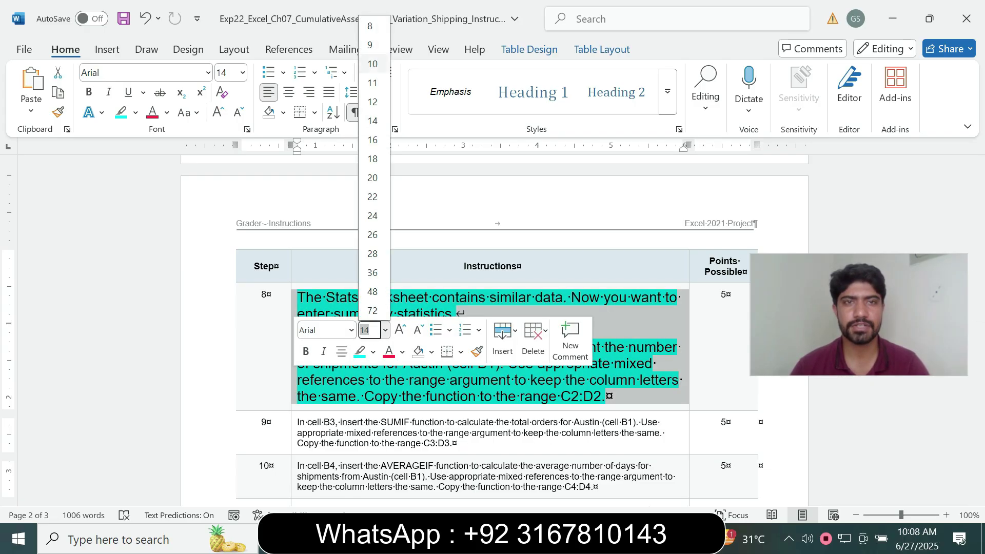
{"action": "left_click", "coordinate": [372, 42]}
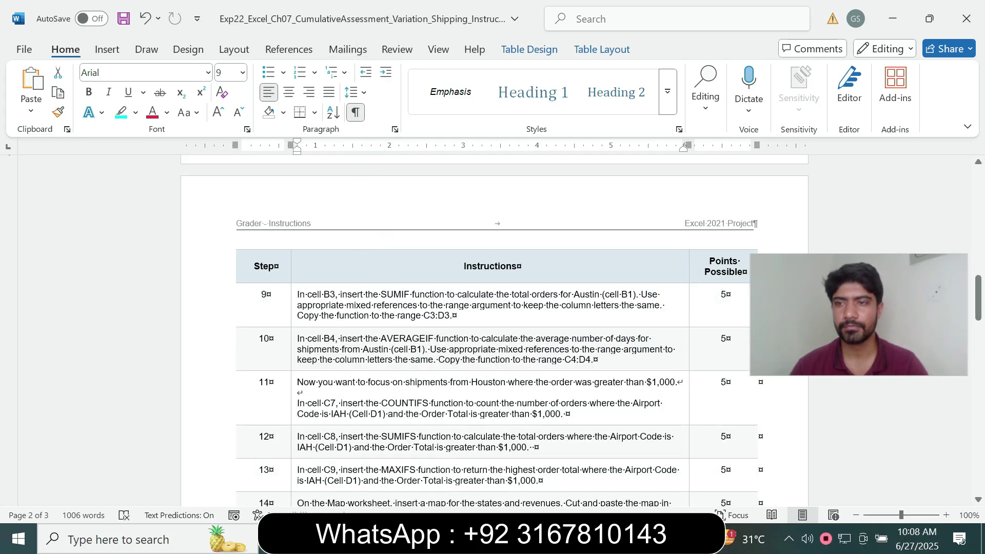
{"action": "scroll", "coordinate": [493, 329], "scroll_direction": "up", "scroll_amount": 4}
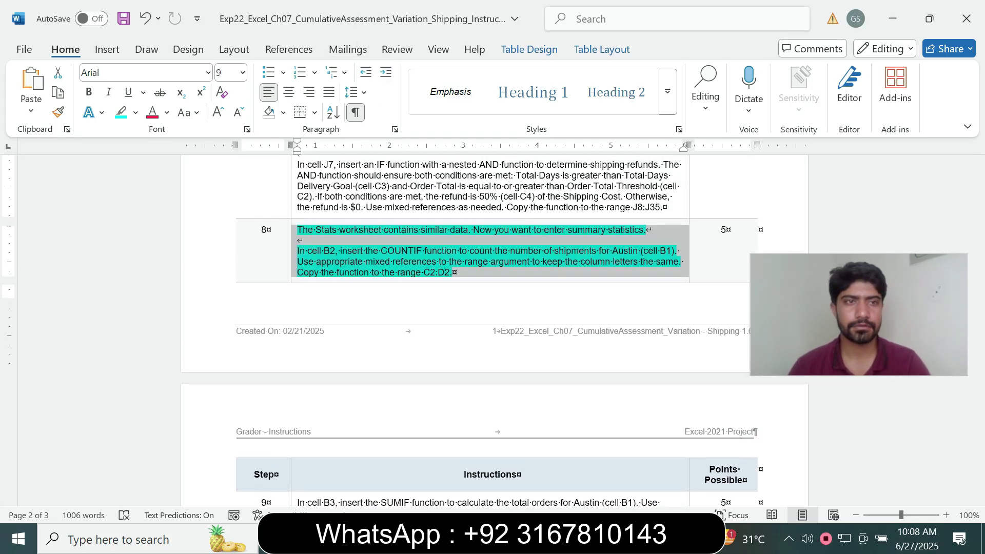
{"action": "left_click", "coordinate": [136, 112]}
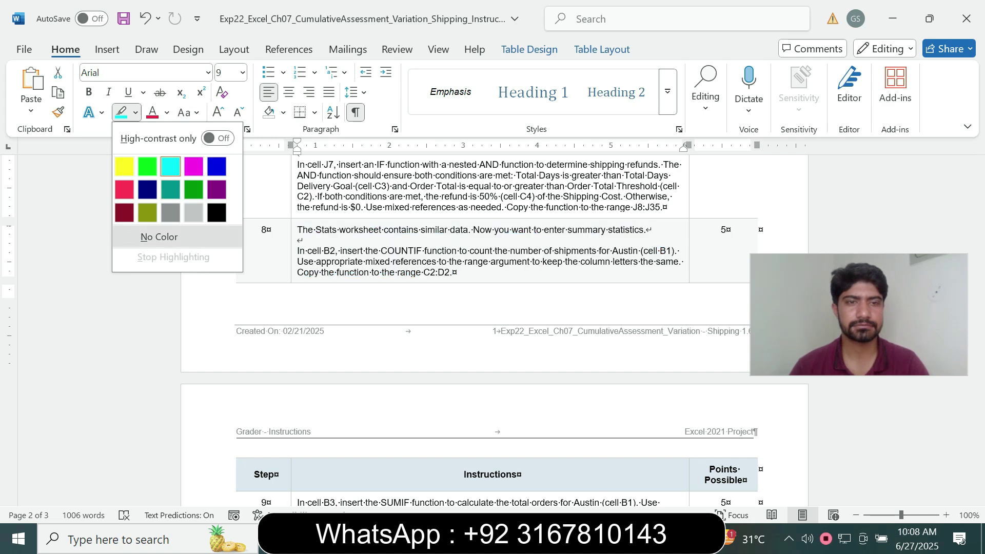
{"action": "left_click", "coordinate": [159, 237]}
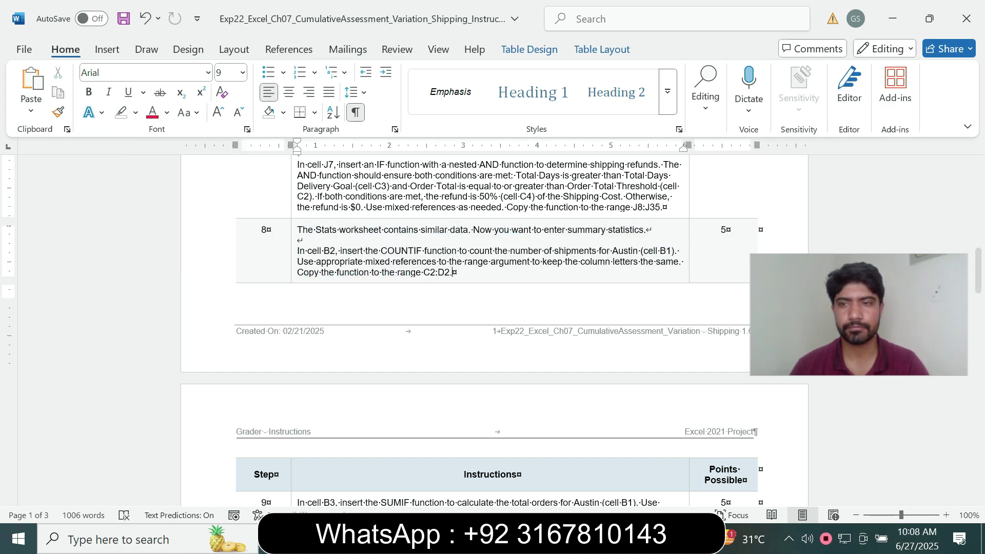
Set the step 9 instruction text to font size 14 and highlight it in turquoise.
{"action": "left_click_drag", "start_coordinate": [979, 271], "coordinate": [978, 297]}
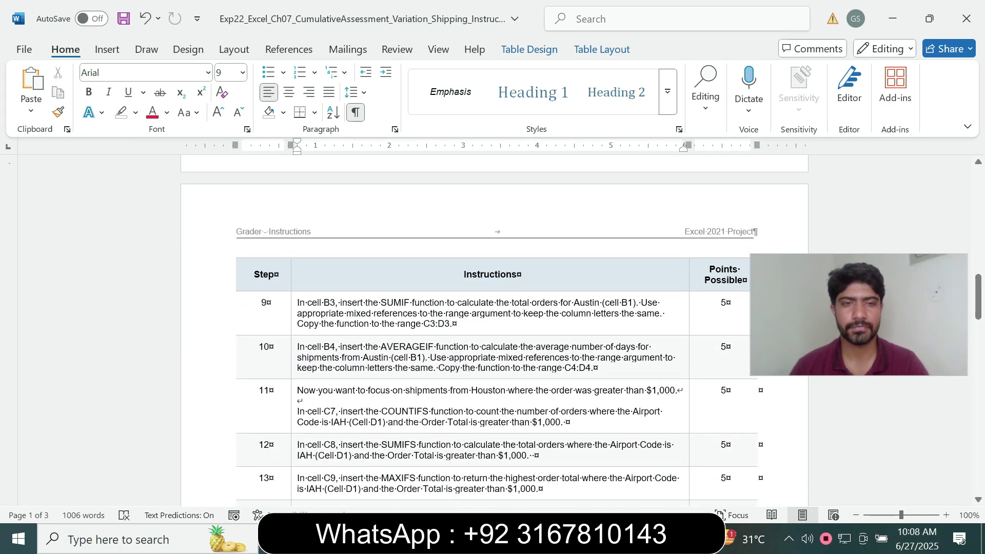
{"action": "left_click", "coordinate": [293, 323]}
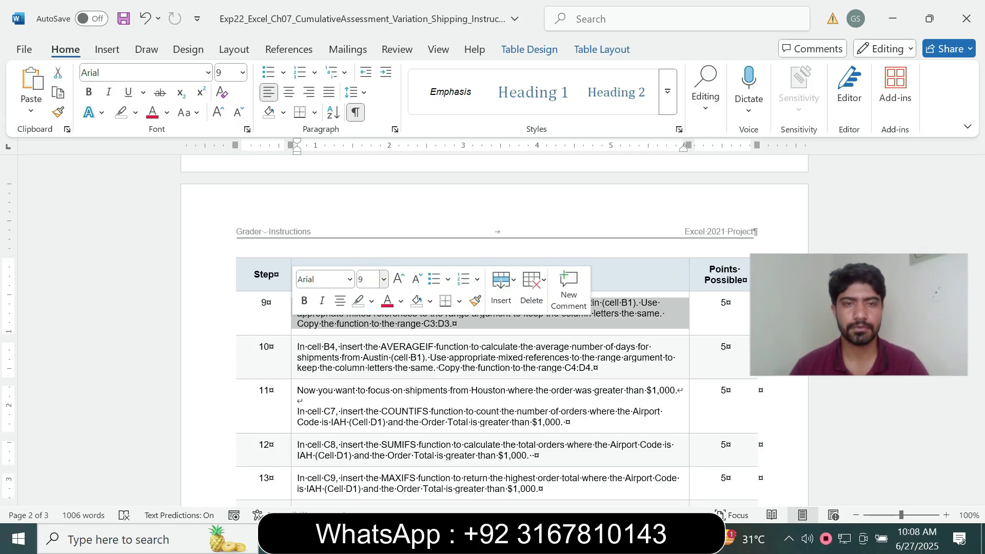
{"action": "left_click", "coordinate": [383, 279]}
{"action": "left_click", "coordinate": [375, 105]}
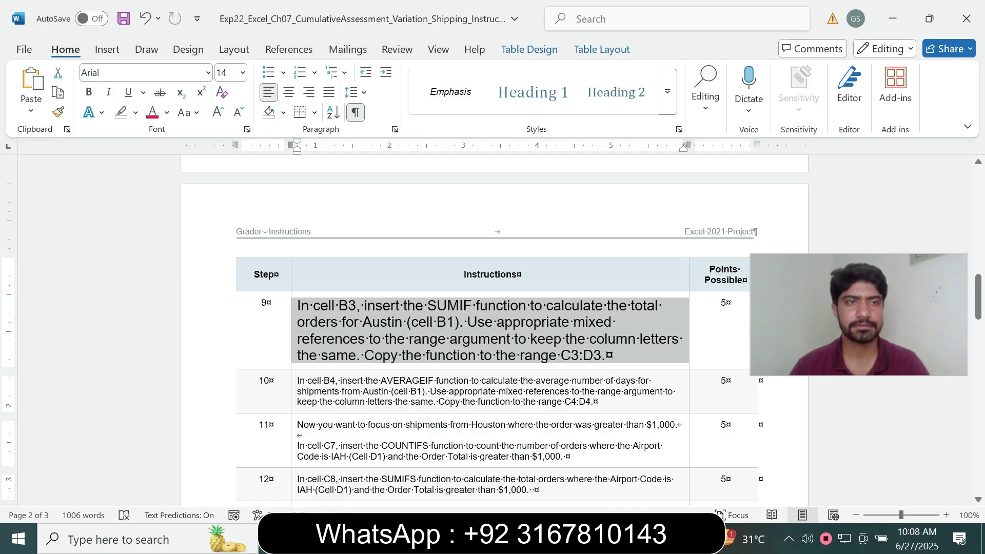
{"action": "left_click", "coordinate": [135, 113]}
{"action": "left_click", "coordinate": [172, 167]}
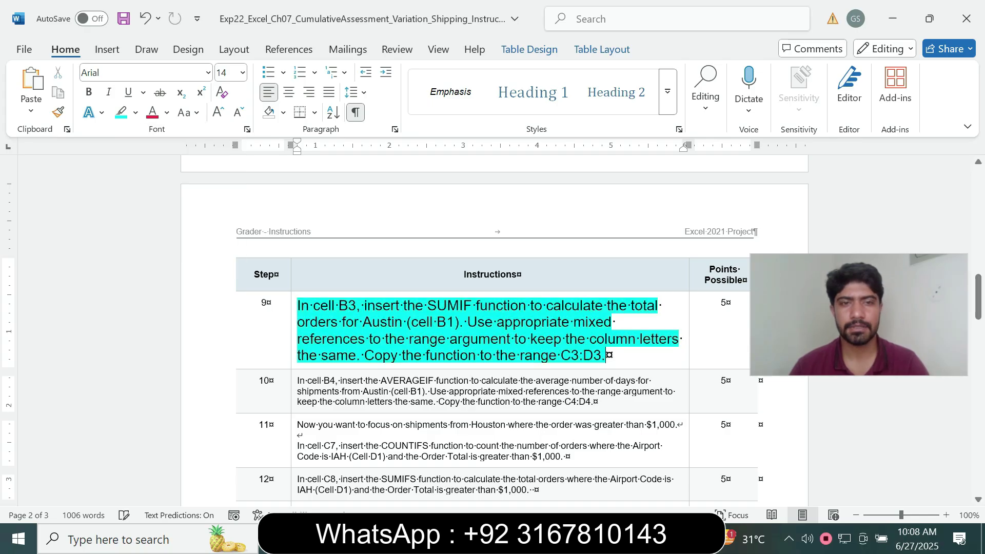
Read step 9 of the Word instructions on the SUMIF function for cell B3, checking its target cell, criteria and mixed references.
{"action": "left_click_drag", "start_coordinate": [978, 301], "coordinate": [978, 304]}
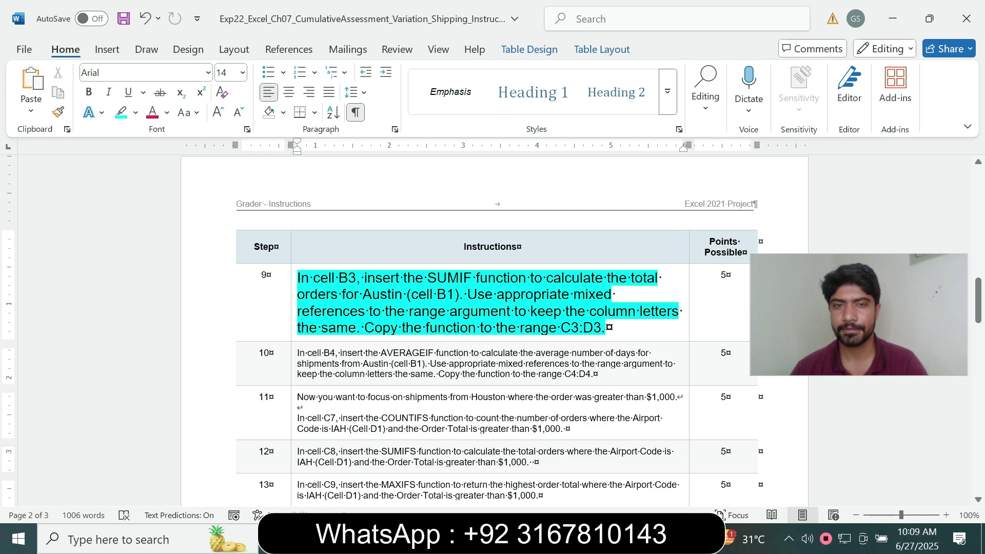
{"action": "left_click_drag", "start_coordinate": [314, 278], "coordinate": [428, 278]}
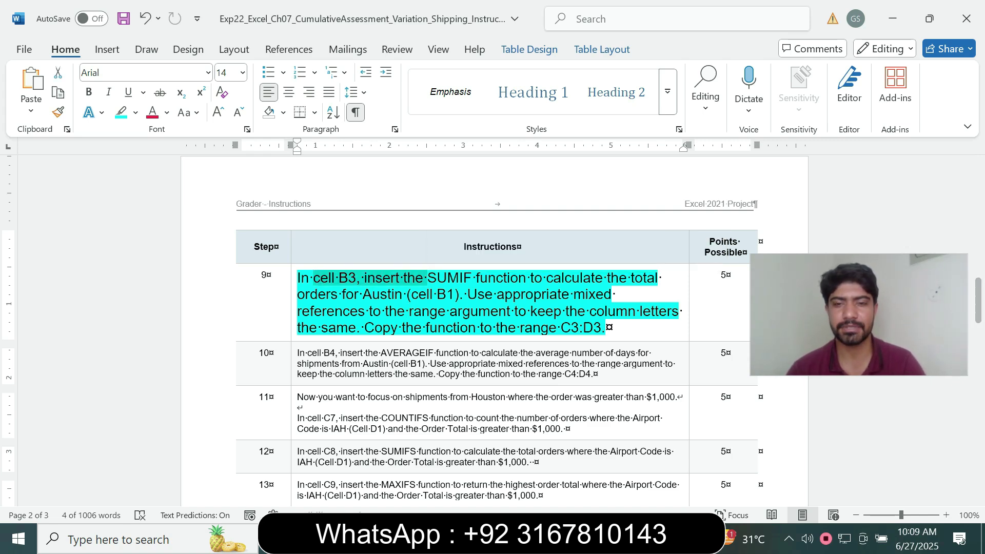
{"action": "key", "text": "alt+Tab"}
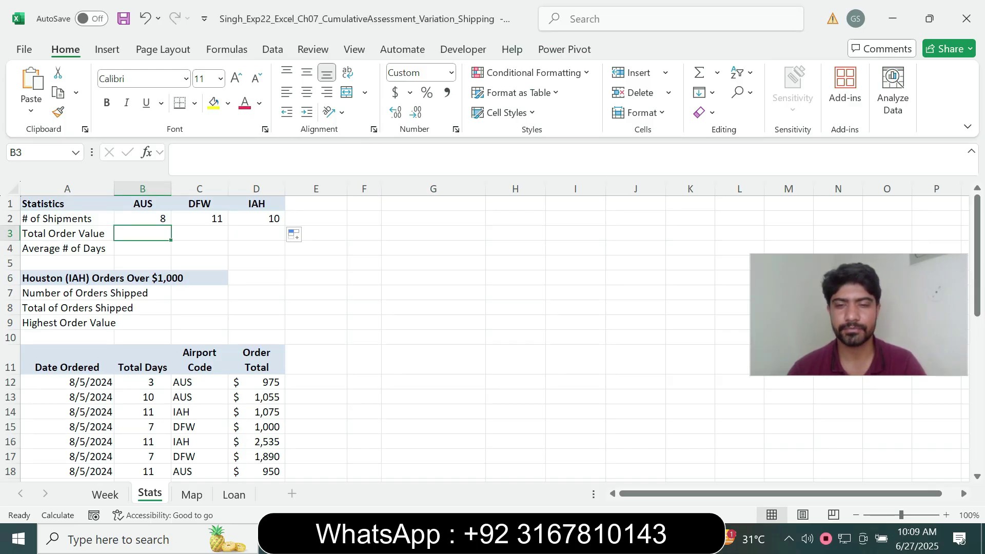
{"action": "key", "text": "alt+Tab"}
{"action": "left_click", "coordinate": [424, 278]}
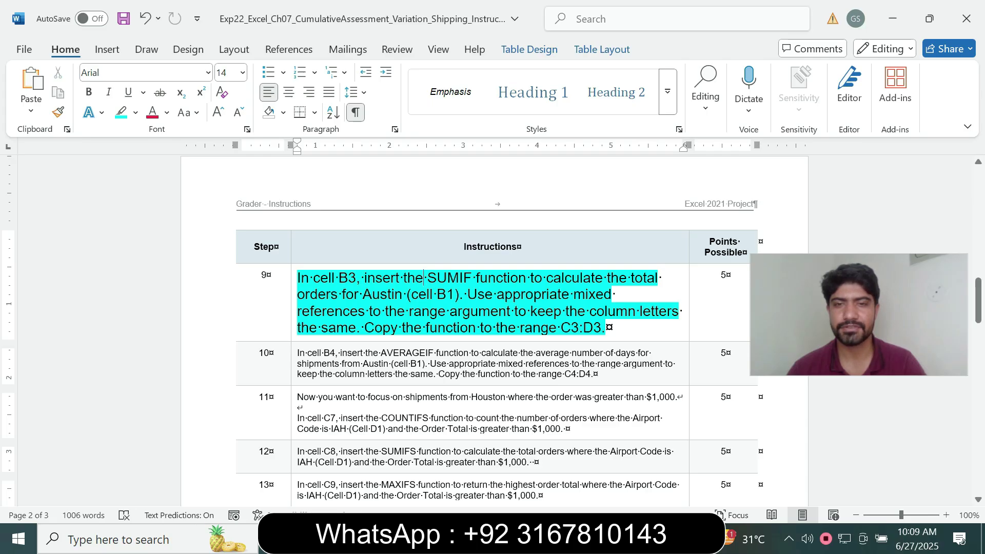
{"action": "left_click_drag", "start_coordinate": [318, 294], "coordinate": [397, 294]}
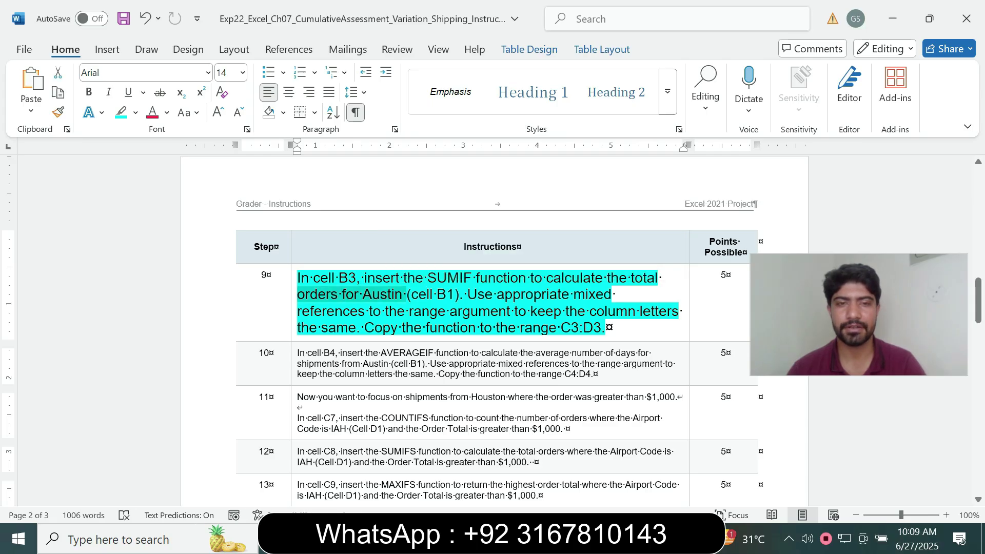
{"action": "left_click", "coordinate": [460, 327]}
{"action": "left_click_drag", "start_coordinate": [468, 294], "coordinate": [568, 294]}
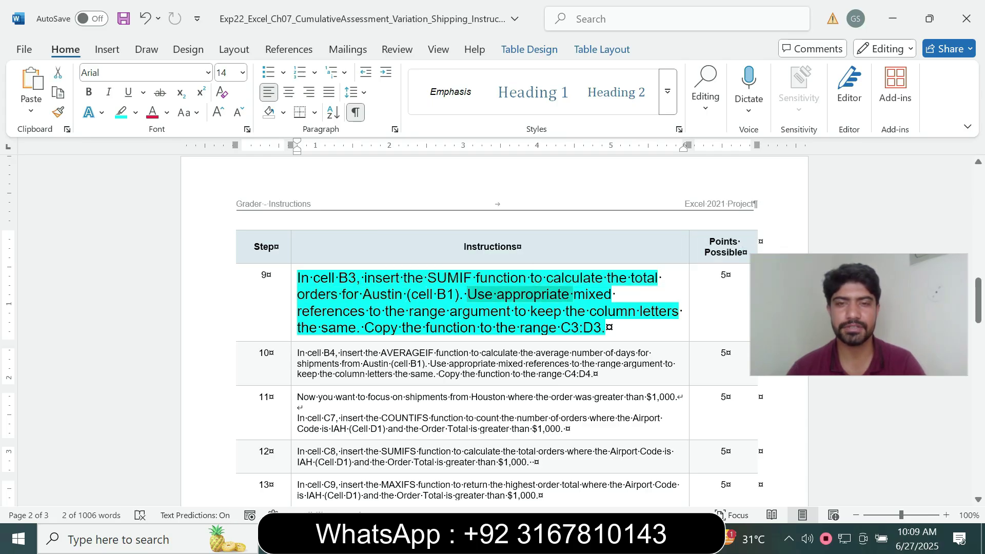
{"action": "left_click_drag", "start_coordinate": [297, 311], "coordinate": [445, 311]}
{"action": "left_click", "coordinate": [480, 327]}
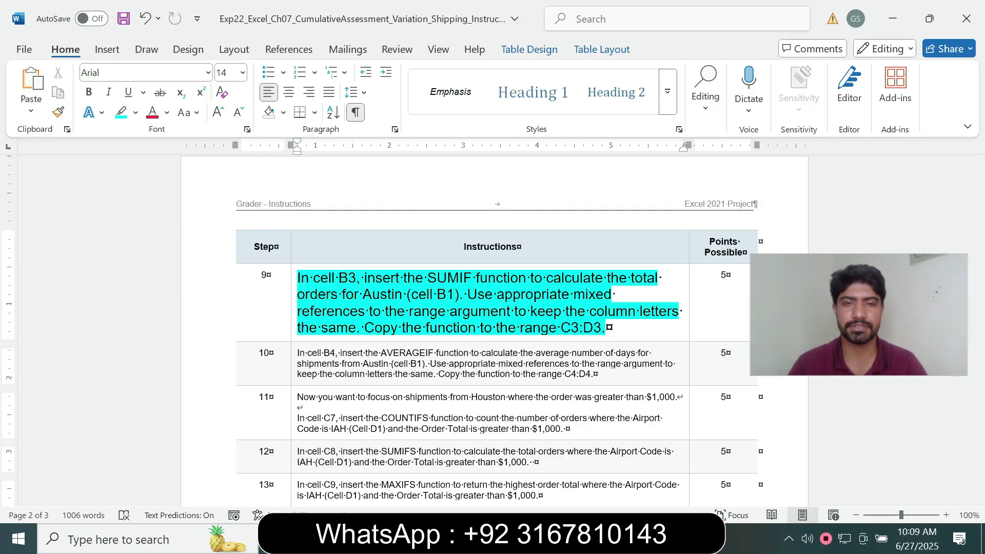
Switch to the Excel workbook and start a SUMIF formula in Stats cell B3 with Week!$F$7:$F$35 as the range.
{"action": "key", "text": "alt+Tab"}
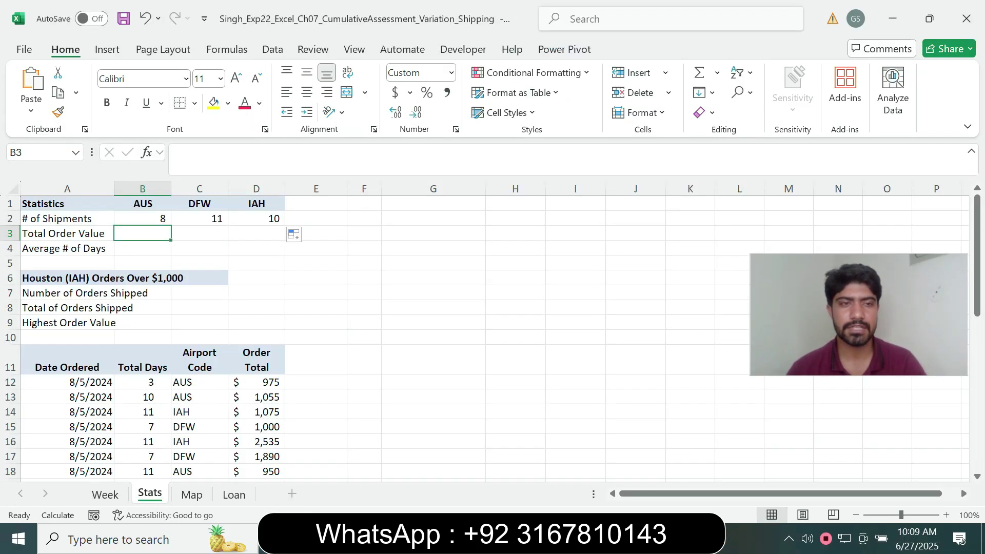
{"action": "type", "text": "="}
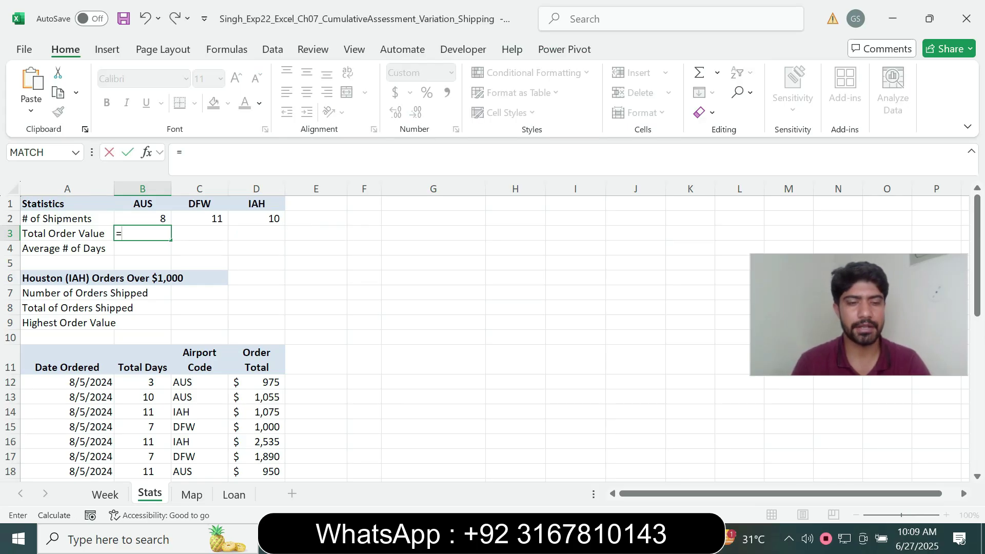
{"action": "type", "text": "sun"}
{"action": "key", "text": "BackSpace"}
{"action": "type", "text": "mif"}
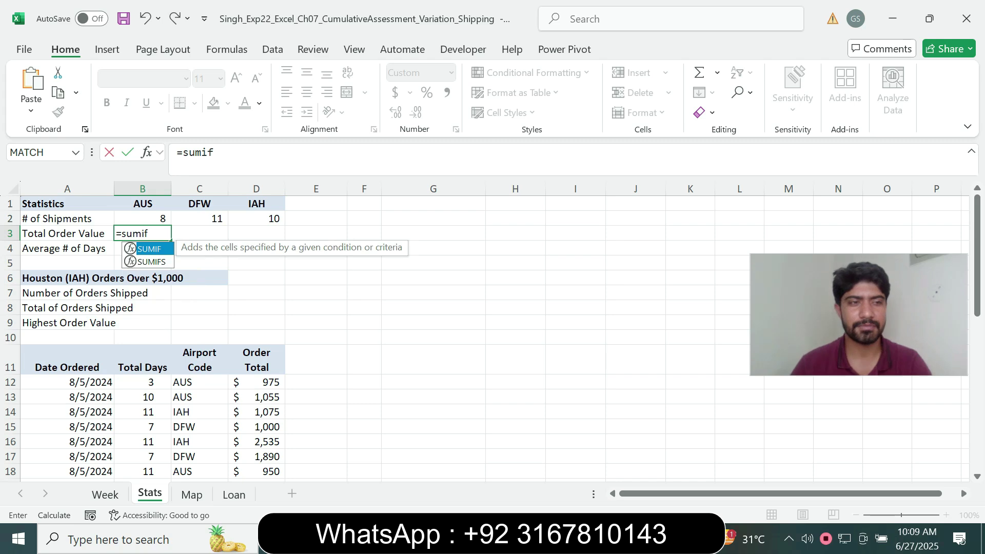
{"action": "key", "text": "Tab"}
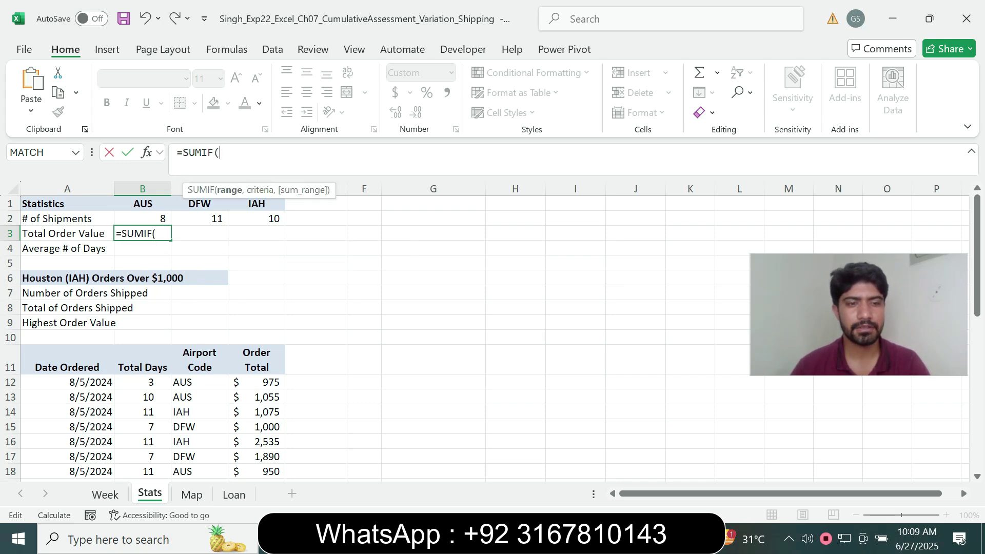
{"action": "left_click", "coordinate": [106, 494]}
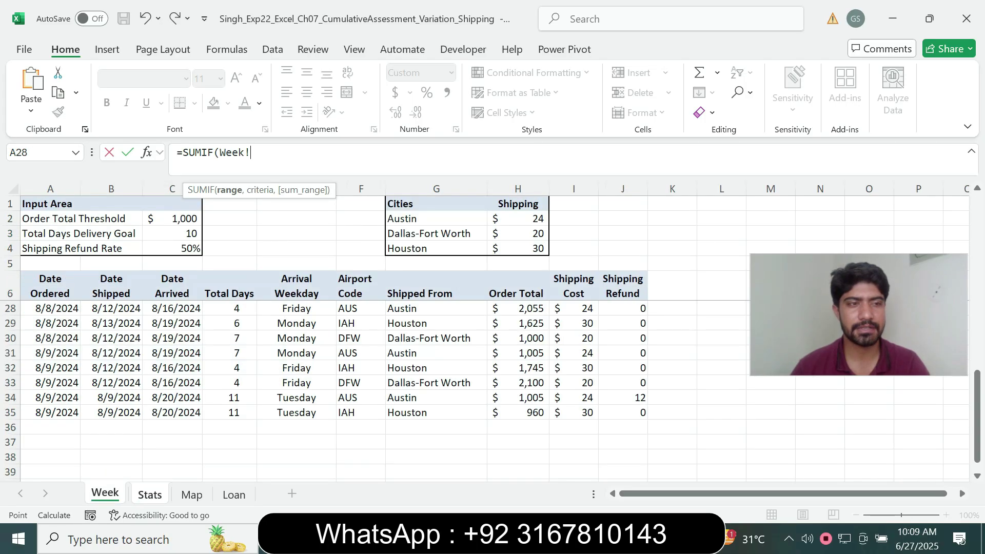
{"action": "scroll", "coordinate": [492, 385], "scroll_direction": "up", "scroll_amount": 7}
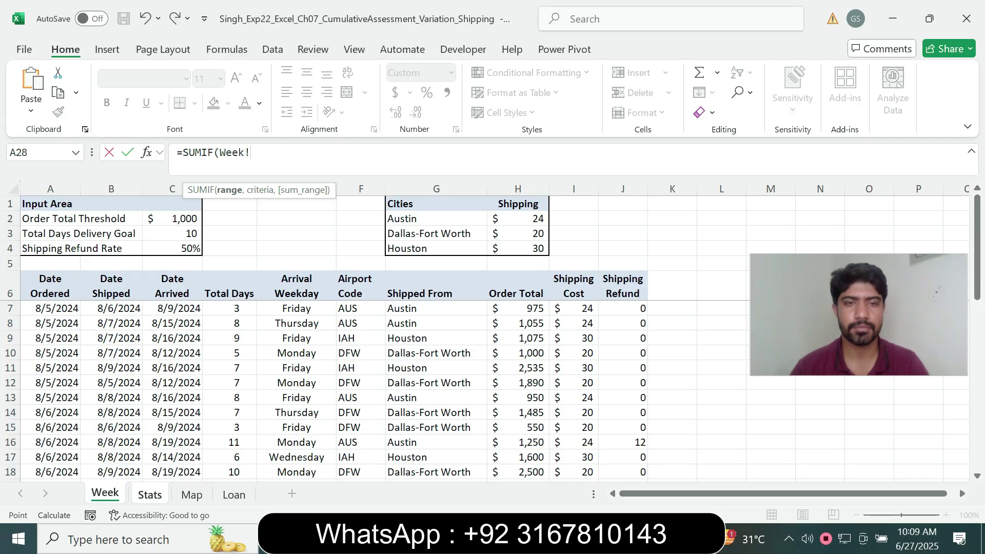
{"action": "left_click_drag", "start_coordinate": [360, 308], "coordinate": [361, 458]}
{"action": "key", "text": "F4"}
{"action": "type", "text": ","}
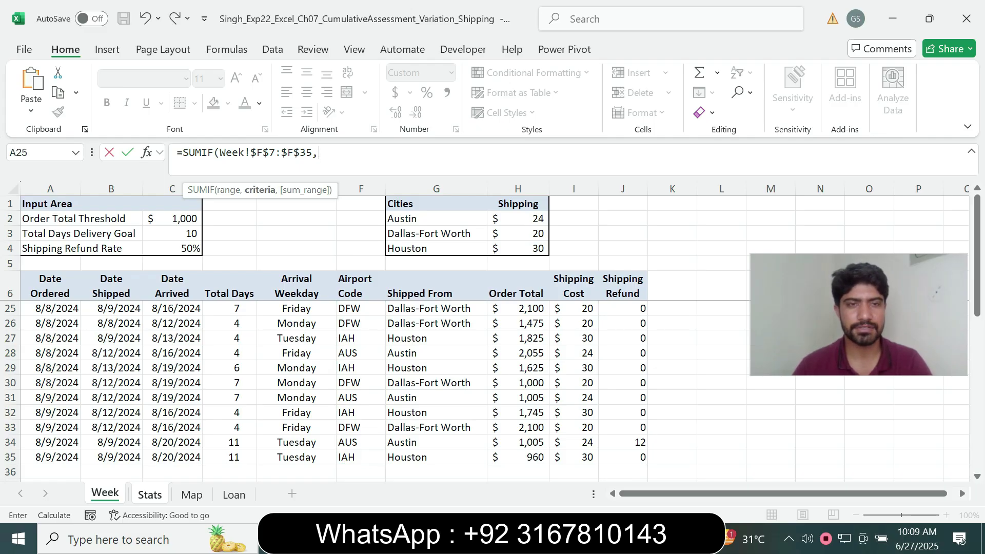
Check the Austin cell reference in step 9 of the Word instructions and add Stats!B1 as the SUMIF criteria.
{"action": "key", "text": "ctrl+Page_Down"}
{"action": "key", "text": "alt+Tab"}
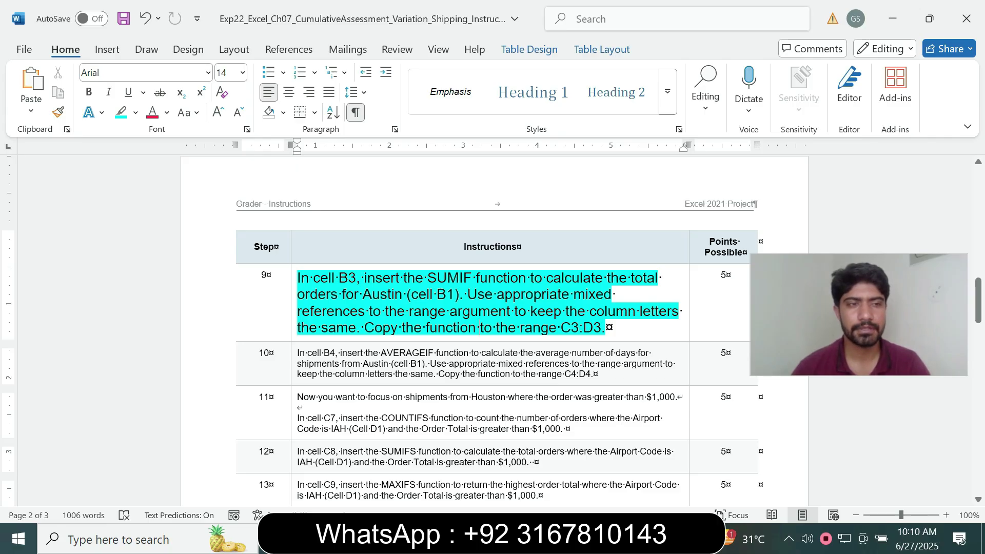
{"action": "left_click_drag", "start_coordinate": [363, 294], "coordinate": [436, 295]}
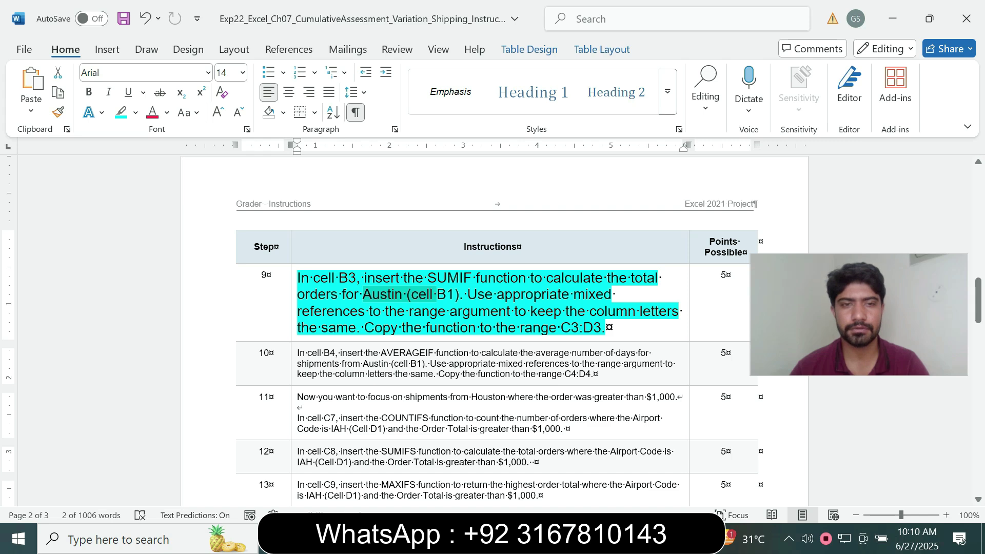
{"action": "key", "text": "alt+Tab"}
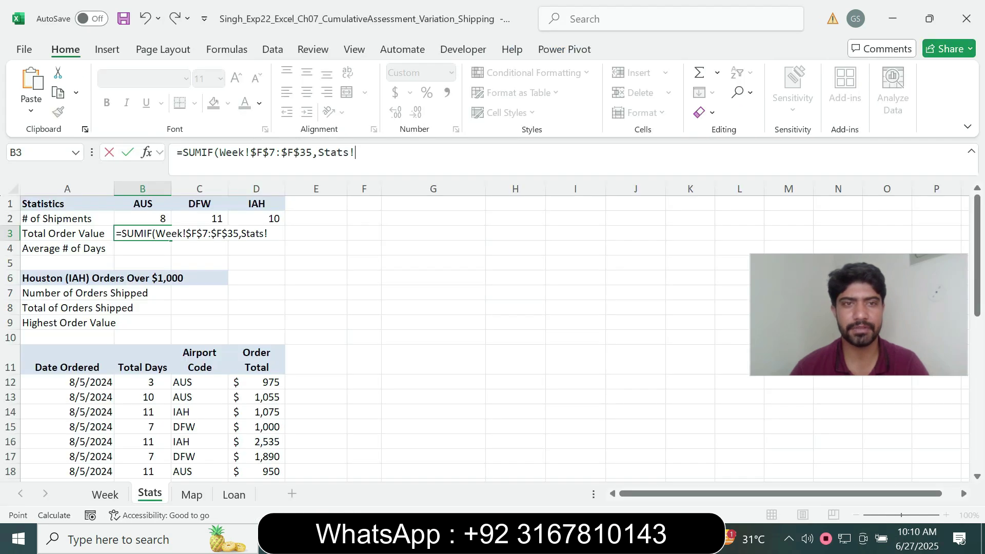
{"action": "left_click", "coordinate": [143, 203]}
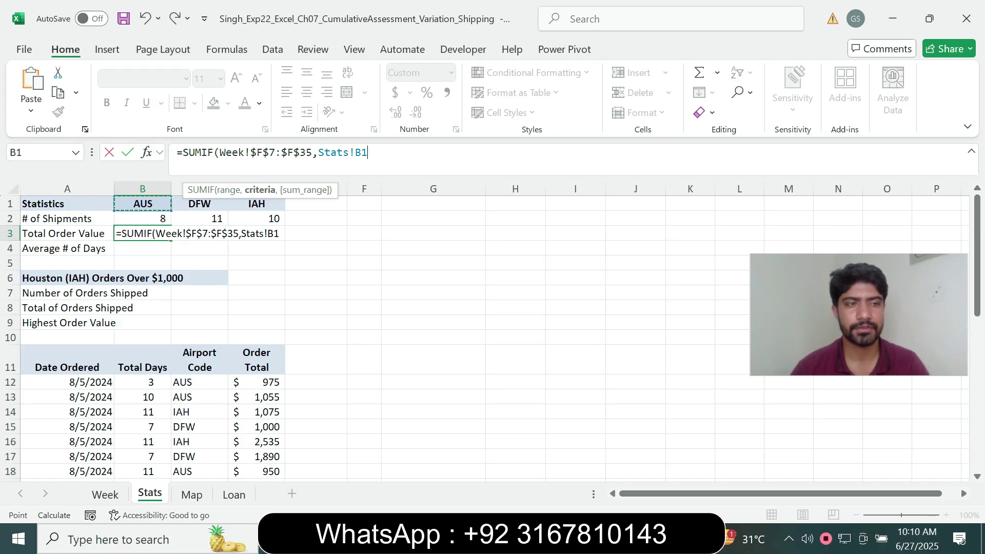
{"action": "type", "text": ","}
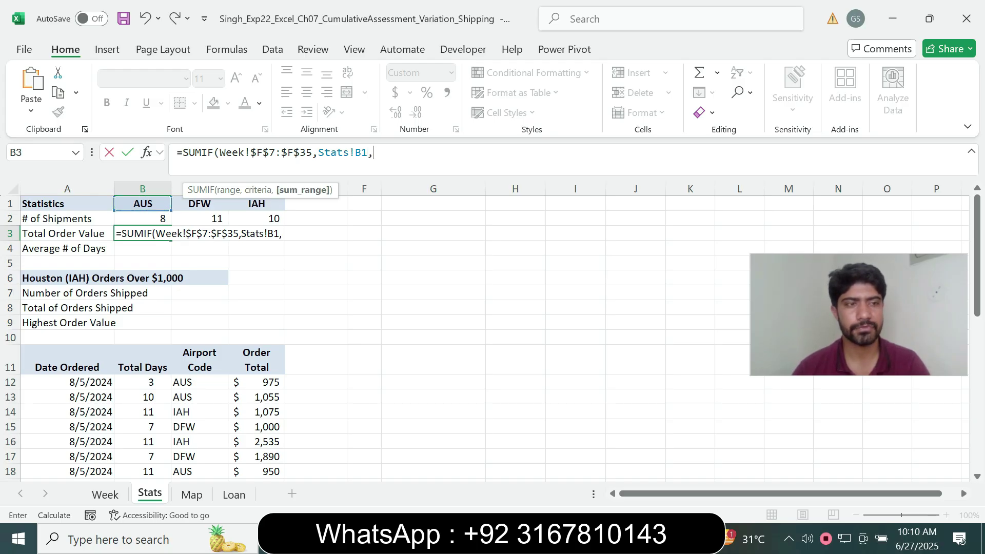
Recheck step 9 in Word, then complete the B3 SUMIF formula with Week!$H$7:$H$35 as the sum range.
{"action": "key", "text": "alt+Tab"}
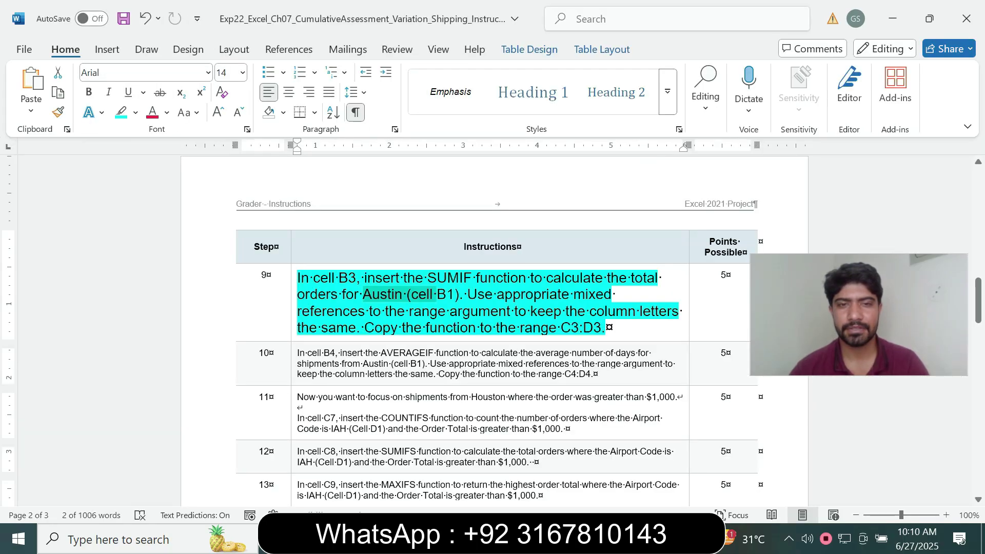
{"action": "left_click_drag", "start_coordinate": [357, 328], "coordinate": [475, 328]}
{"action": "left_click", "coordinate": [349, 328]}
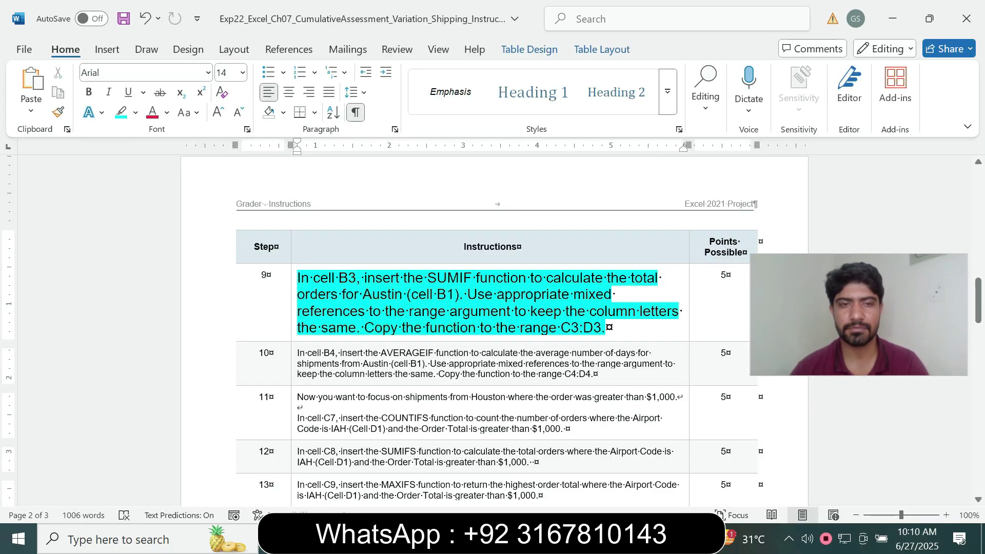
{"action": "left_click", "coordinate": [625, 539]}
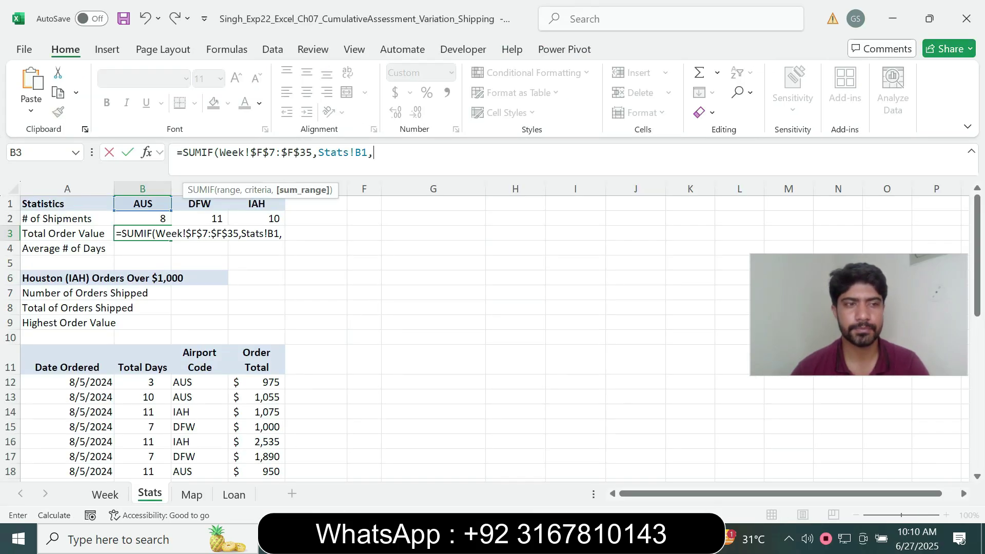
{"action": "left_click", "coordinate": [105, 494]}
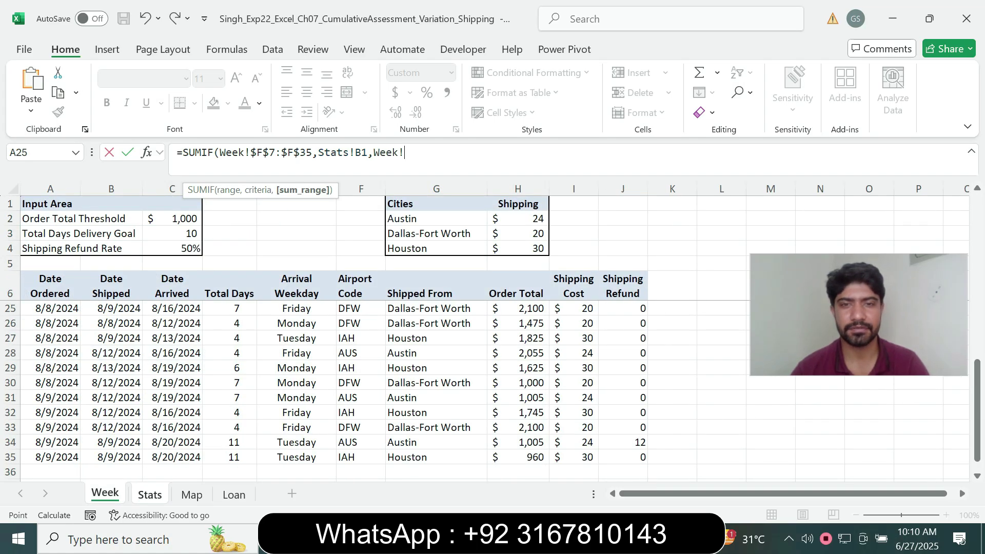
{"action": "left_click_drag", "start_coordinate": [977, 411], "coordinate": [978, 247]}
{"action": "left_click_drag", "start_coordinate": [518, 309], "coordinate": [546, 462]}
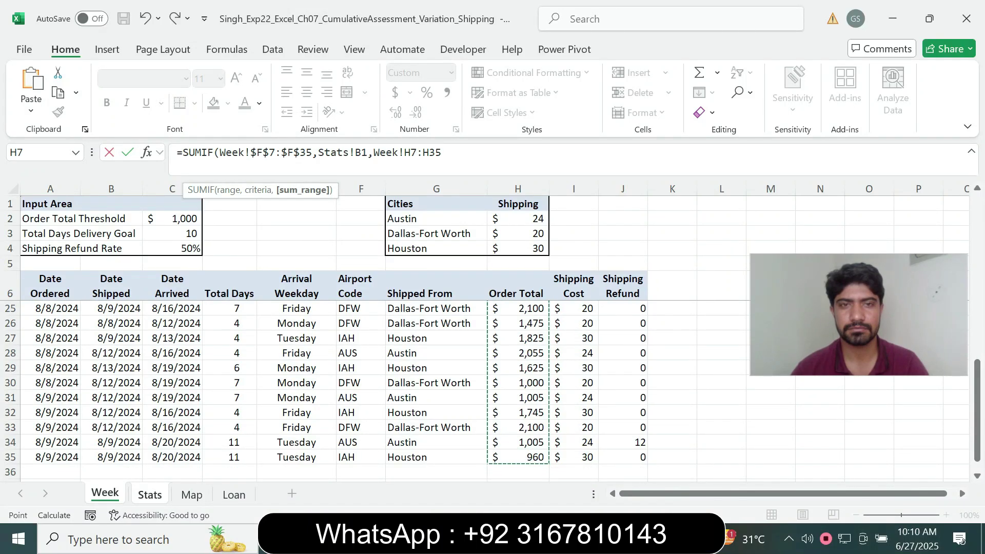
{"action": "key", "text": "F4"}
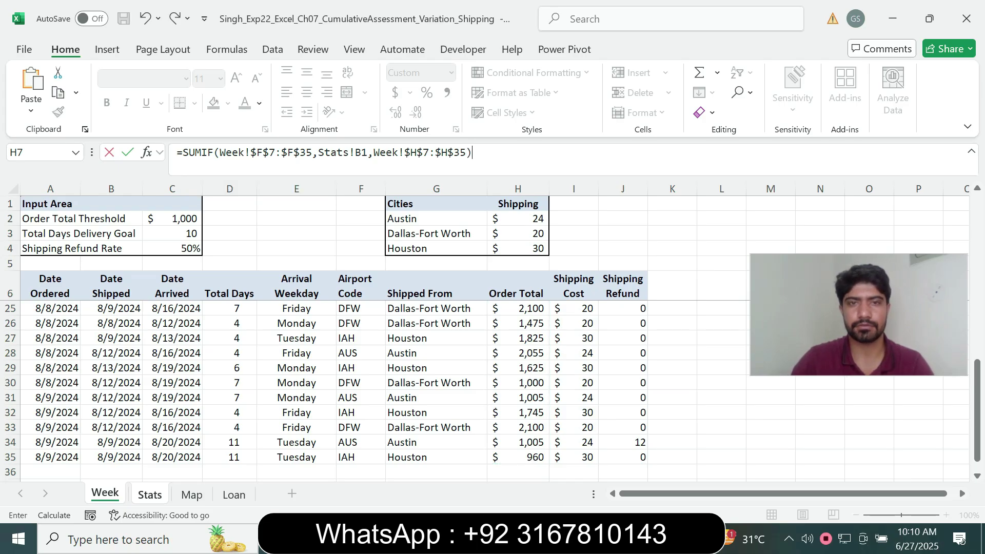
{"action": "key", "text": "Return"}
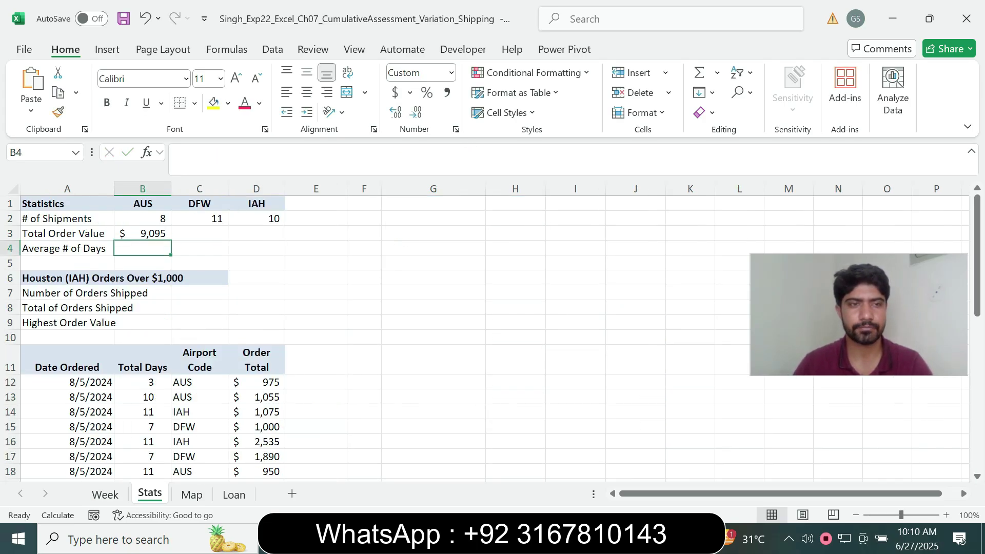
Check the copy range in step 9 of the Word instructions and copy the B3 formula to C3:D3 on the Stats sheet.
{"action": "key", "text": "Up"}
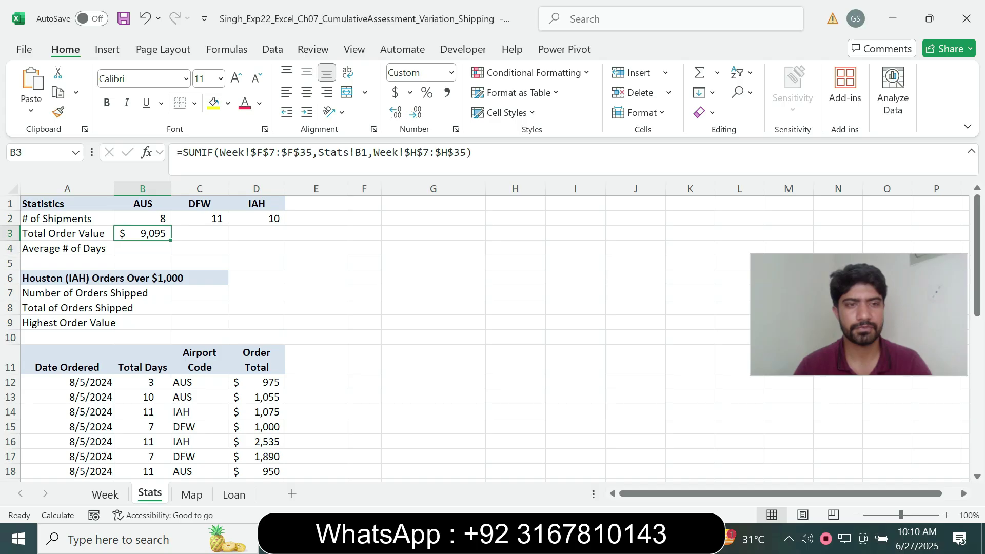
{"action": "key", "text": "alt+Tab"}
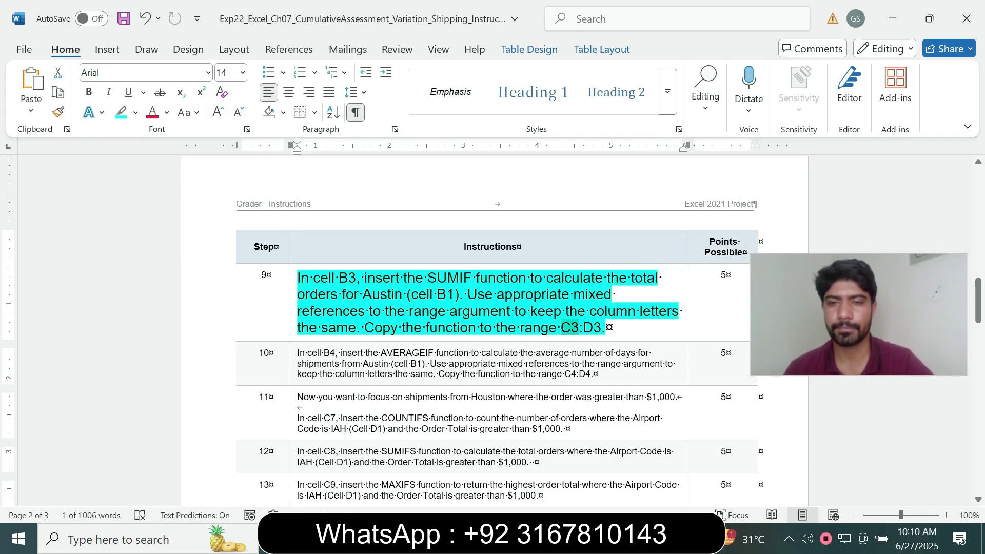
{"action": "key", "text": "alt+Tab"}
{"action": "left_click_drag", "start_coordinate": [171, 240], "coordinate": [267, 237]}
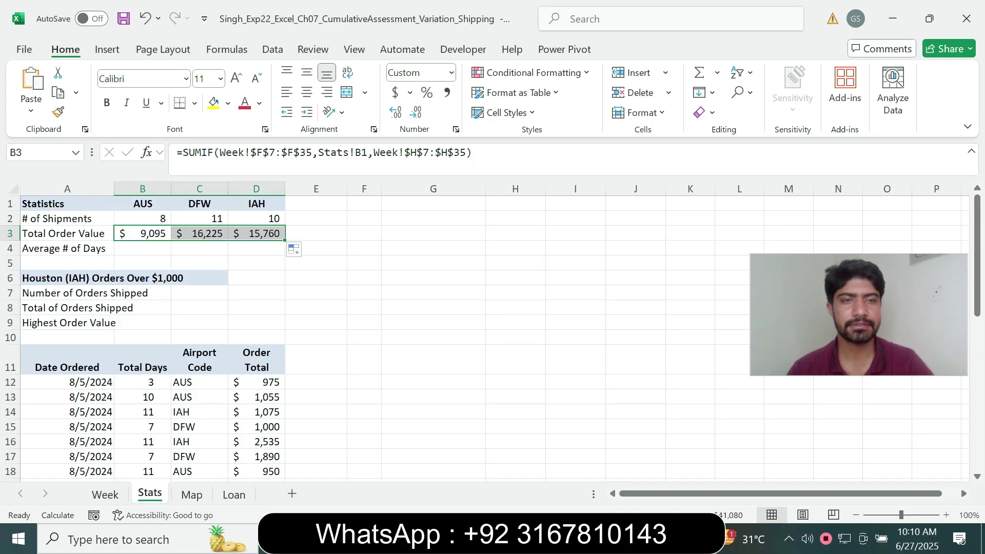
{"action": "left_click", "coordinate": [365, 249]}
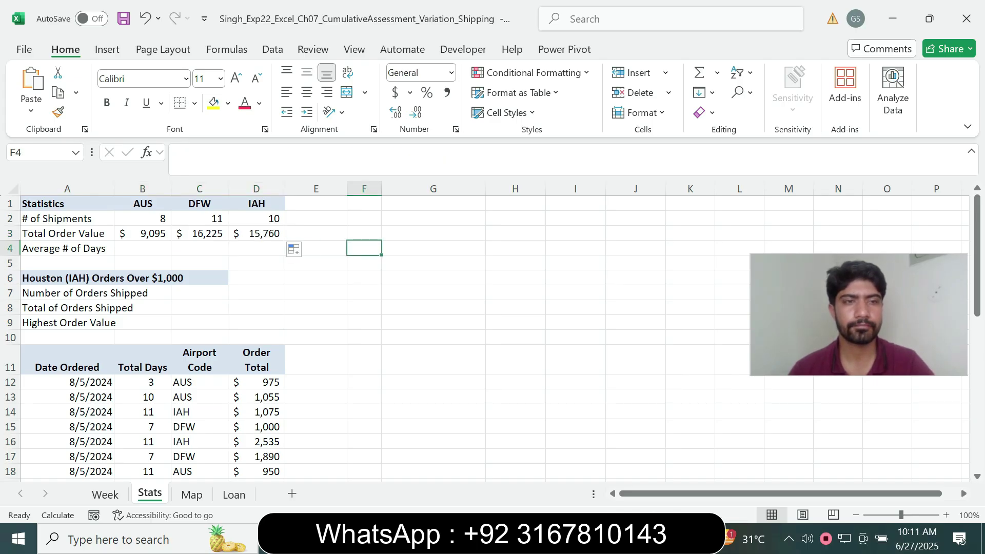
Switch to the Word instructions, set the step 9 text to font size 9 and remove its highlighting.
{"action": "key", "text": "alt+Tab"}
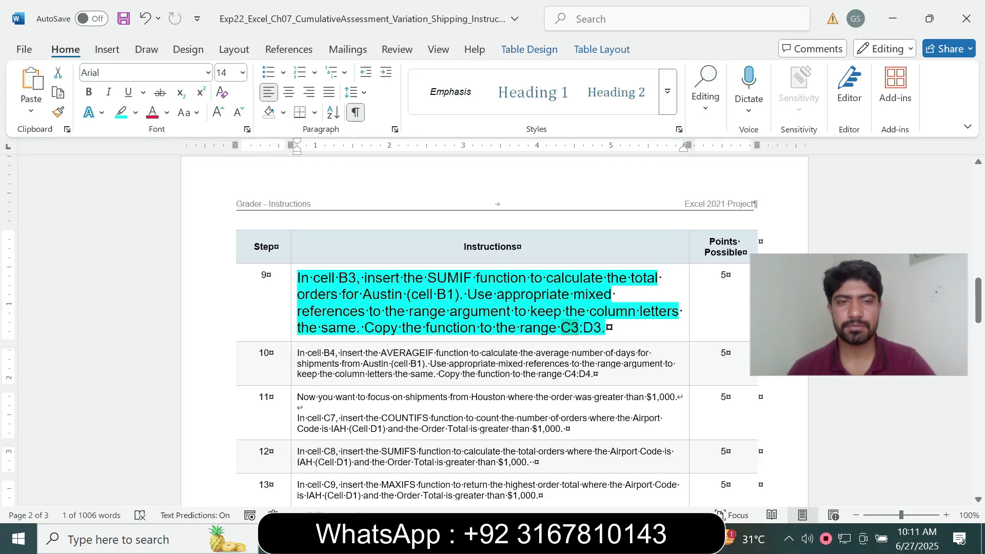
{"action": "triple_click", "coordinate": [569, 328]}
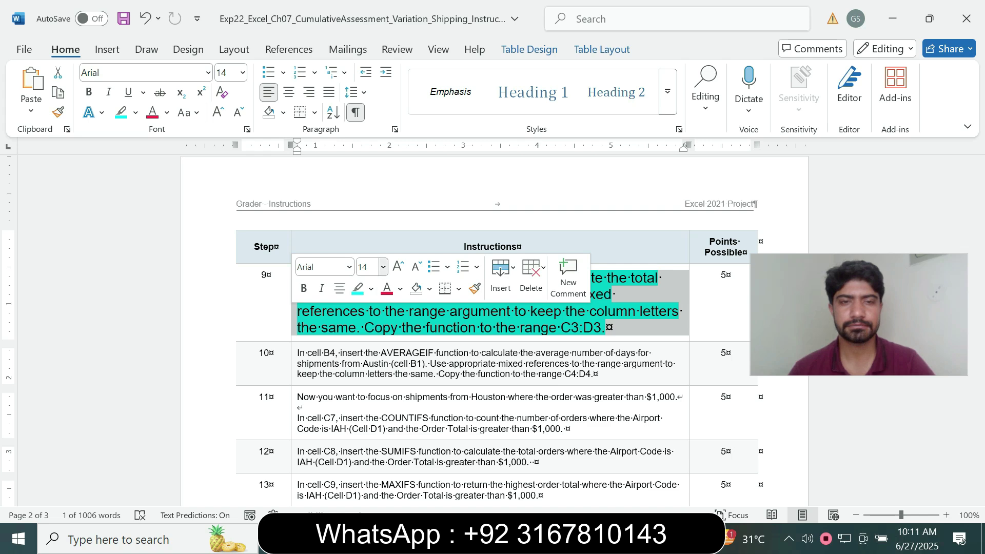
{"action": "left_click", "coordinate": [383, 267]}
{"action": "left_click", "coordinate": [371, 29]}
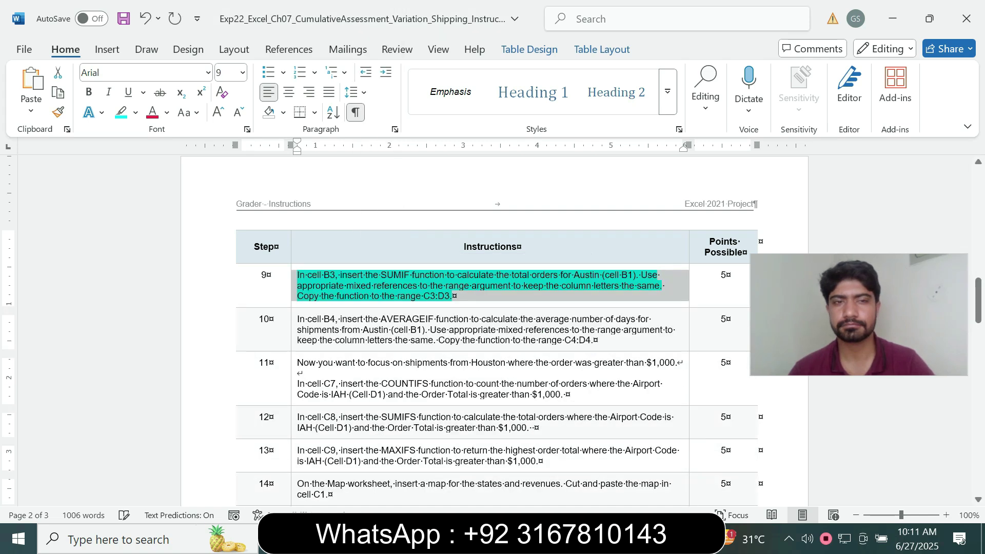
{"action": "left_click", "coordinate": [135, 113]}
{"action": "left_click", "coordinate": [159, 237]}
{"action": "left_click", "coordinate": [452, 296]}
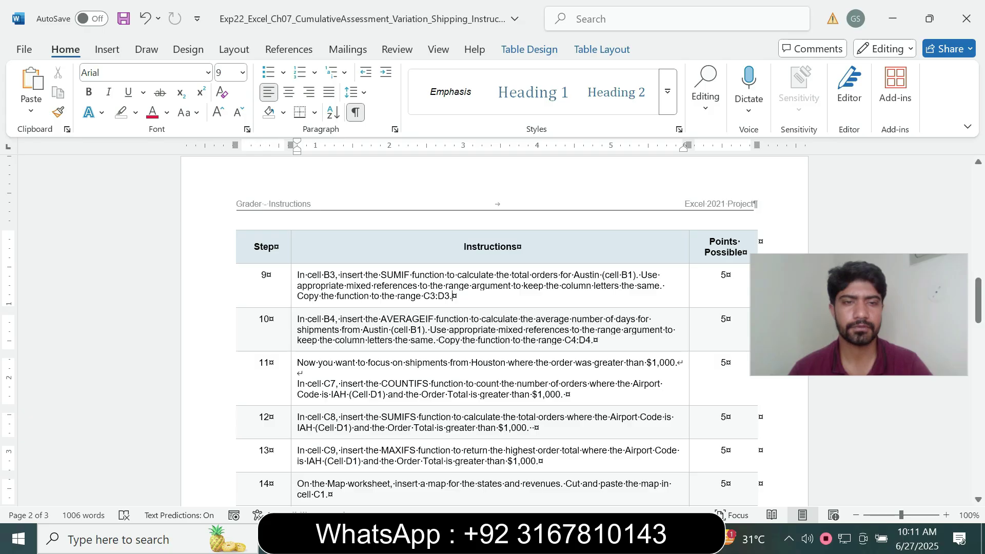
Set the step 10 text in the Word instructions to font size 14 and highlight it in turquoise.
{"action": "left_click", "coordinate": [295, 328]}
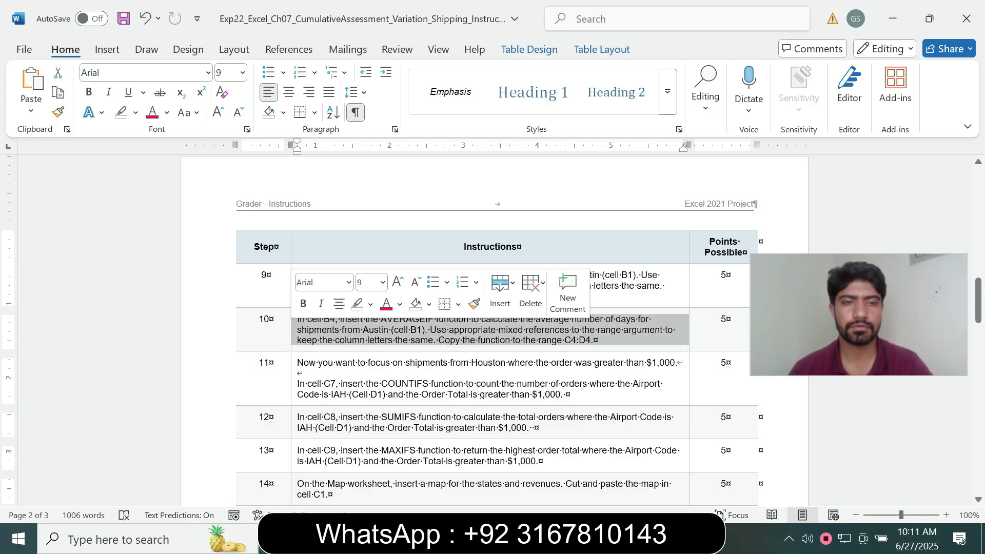
{"action": "left_click", "coordinate": [383, 283]}
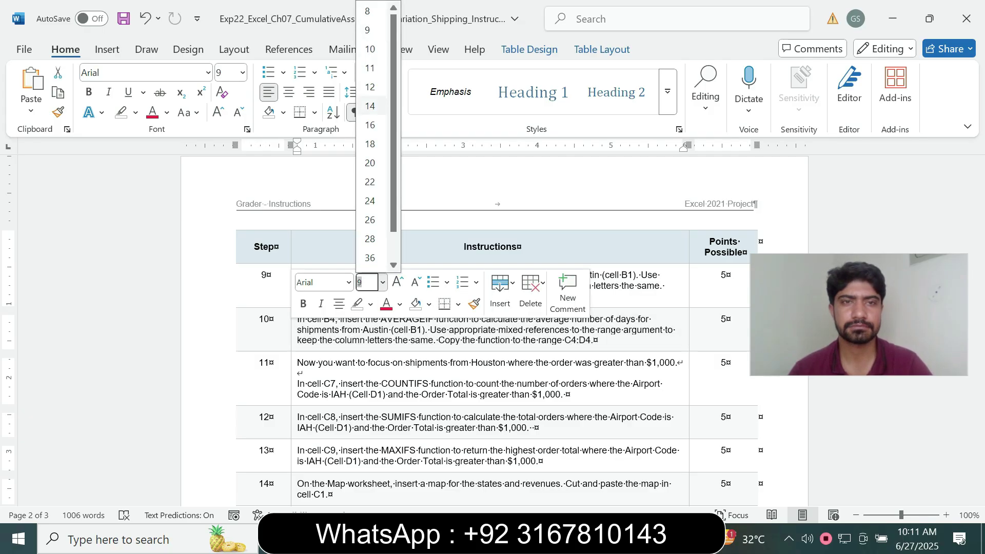
{"action": "left_click", "coordinate": [372, 105]}
{"action": "left_click", "coordinate": [136, 113]}
{"action": "left_click", "coordinate": [171, 165]}
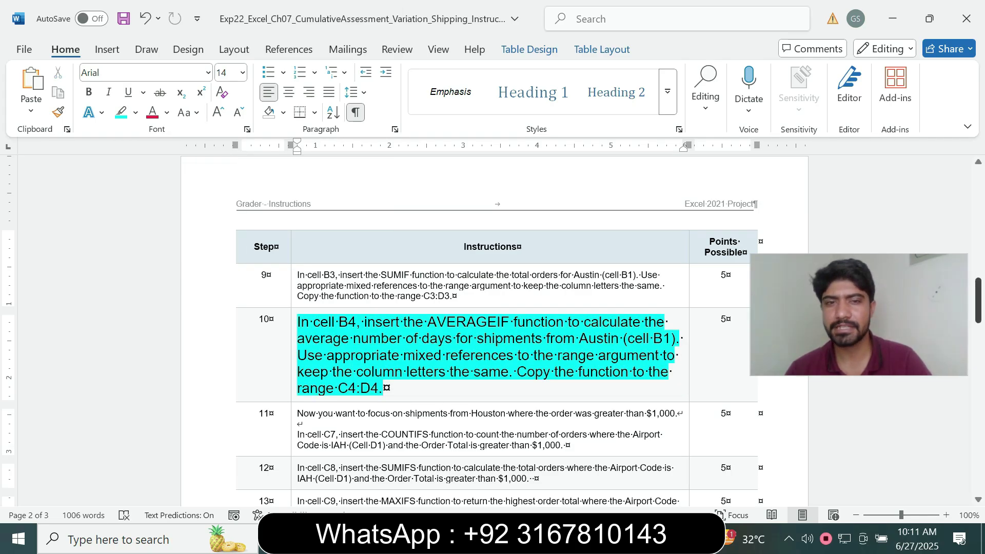
Check the target cell in step 10, switch to Excel and start an AVERAGEIF formula in cell B4 of the Stats sheet.
{"action": "scroll", "coordinate": [493, 333], "scroll_direction": "down", "scroll_amount": 1}
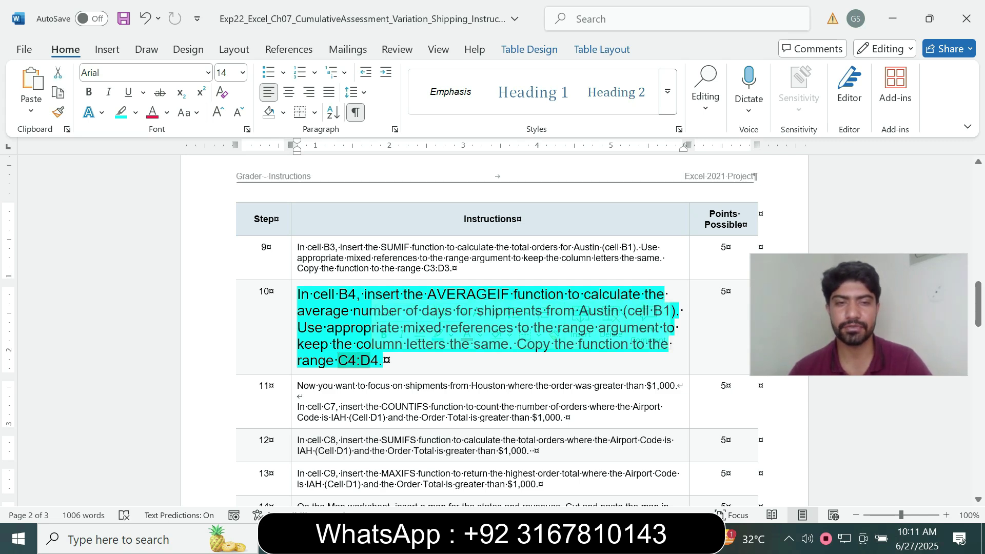
{"action": "left_click_drag", "start_coordinate": [314, 294], "coordinate": [362, 294]}
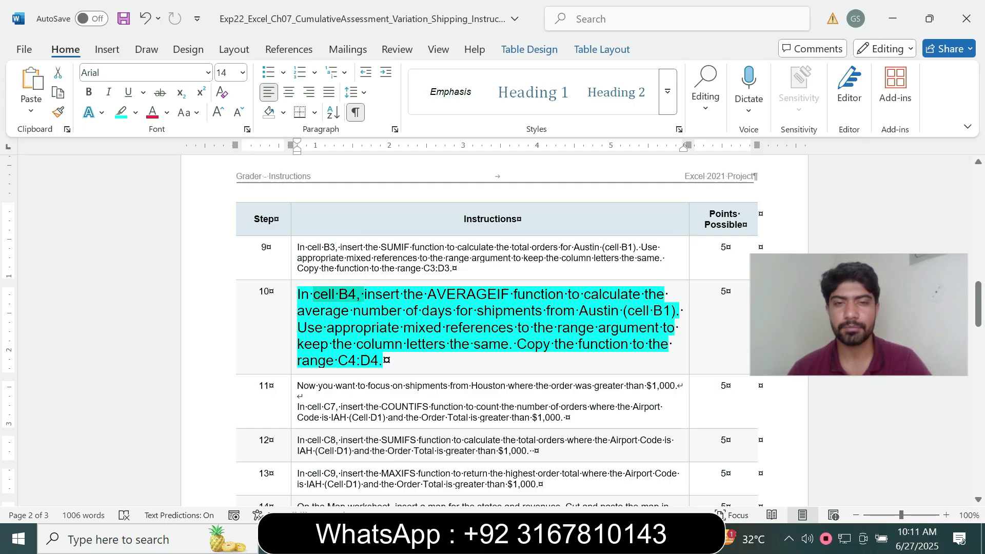
{"action": "key", "text": "alt+Tab"}
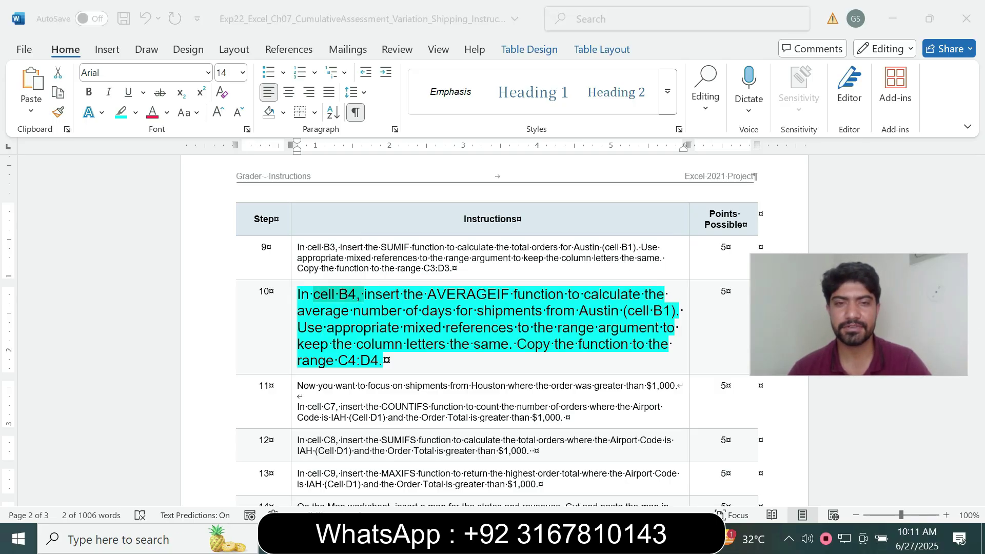
{"action": "left_click", "coordinate": [143, 248]}
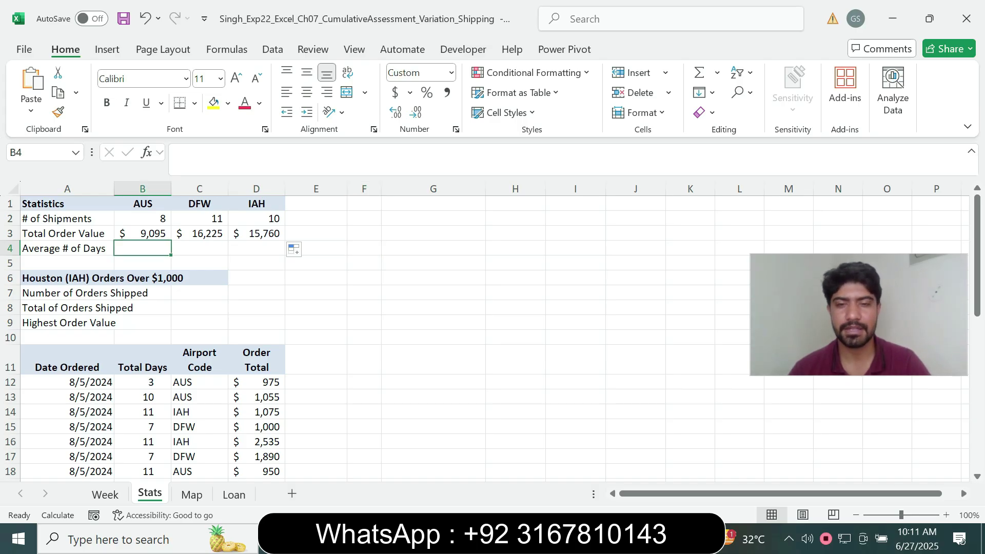
{"action": "key", "text": "alt+Tab"}
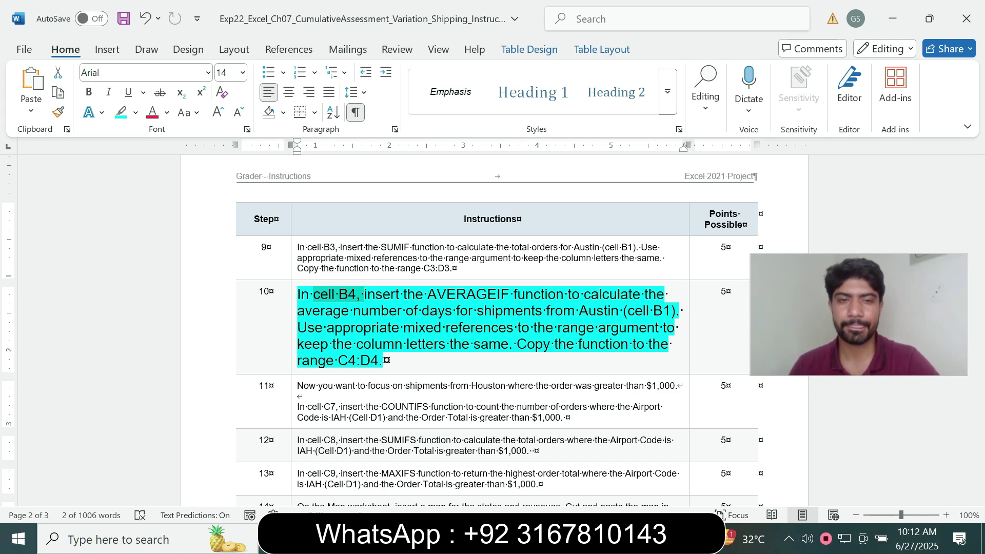
{"action": "key", "text": "alt+Tab"}
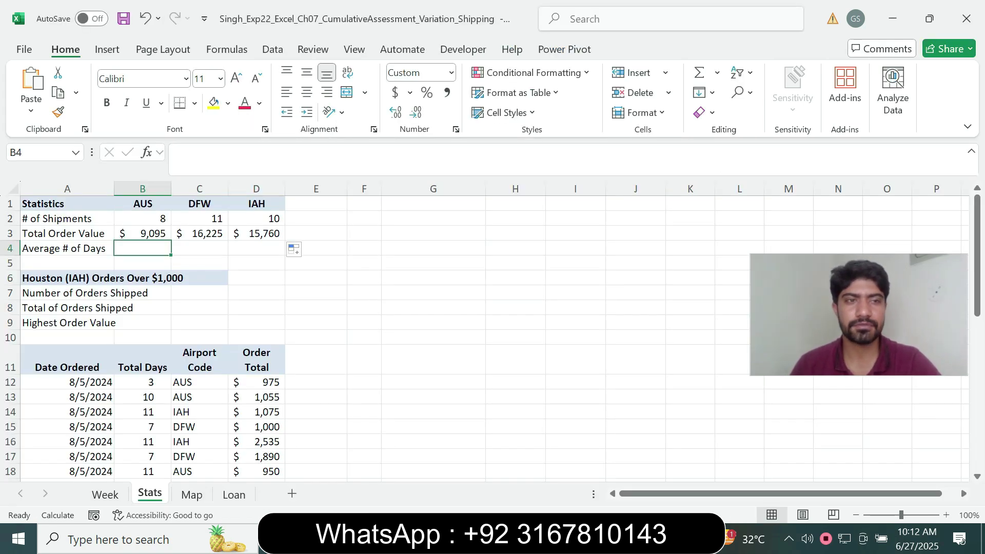
{"action": "type", "text": "="}
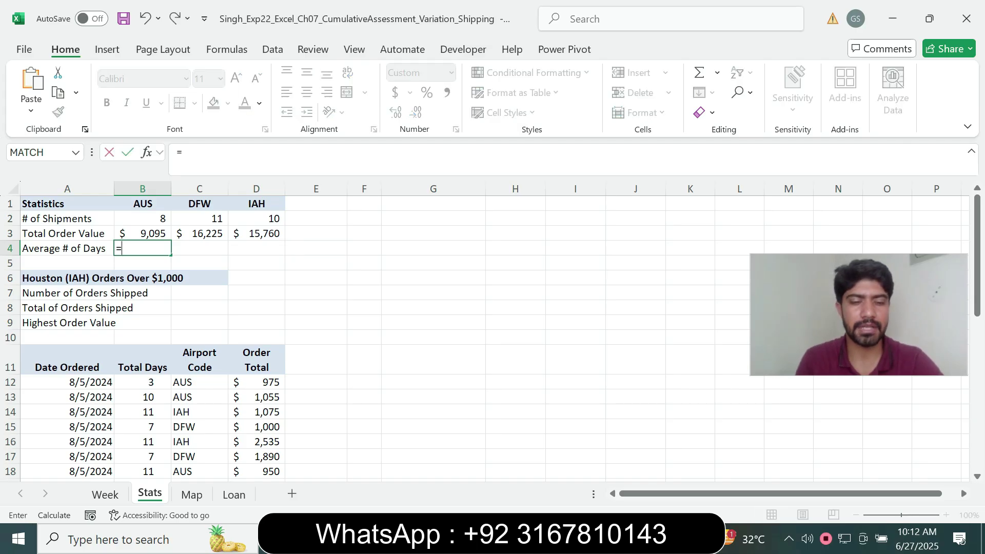
{"action": "type", "text": "aver"}
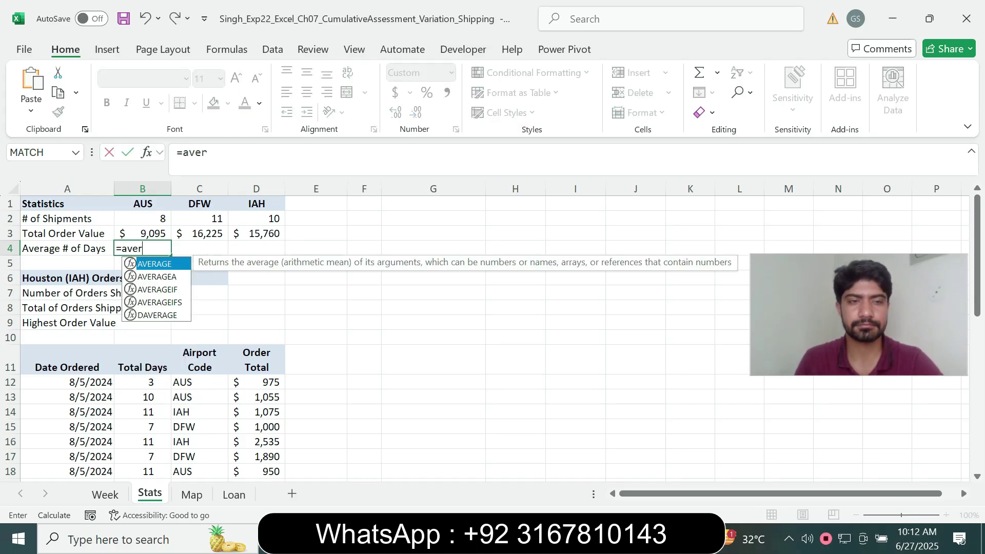
{"action": "key", "text": "Down"}
{"action": "key", "text": "Down"}
{"action": "key", "text": "Tab"}
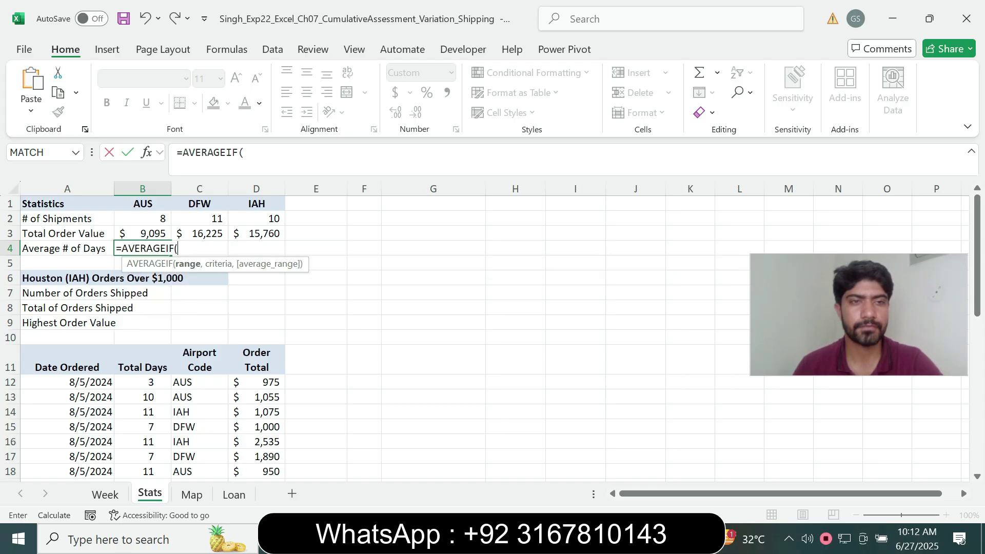
{"action": "left_click", "coordinate": [245, 153]}
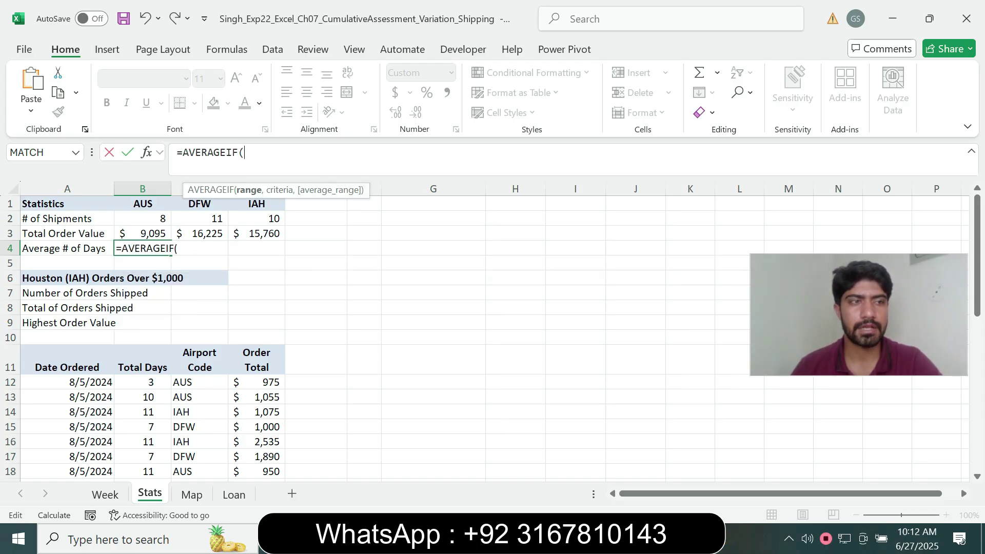
Recheck step 10 in Word, then enter Week!$F$7:$F$35 as the AVERAGEIF range in the Excel formula.
{"action": "key", "text": "alt+Tab"}
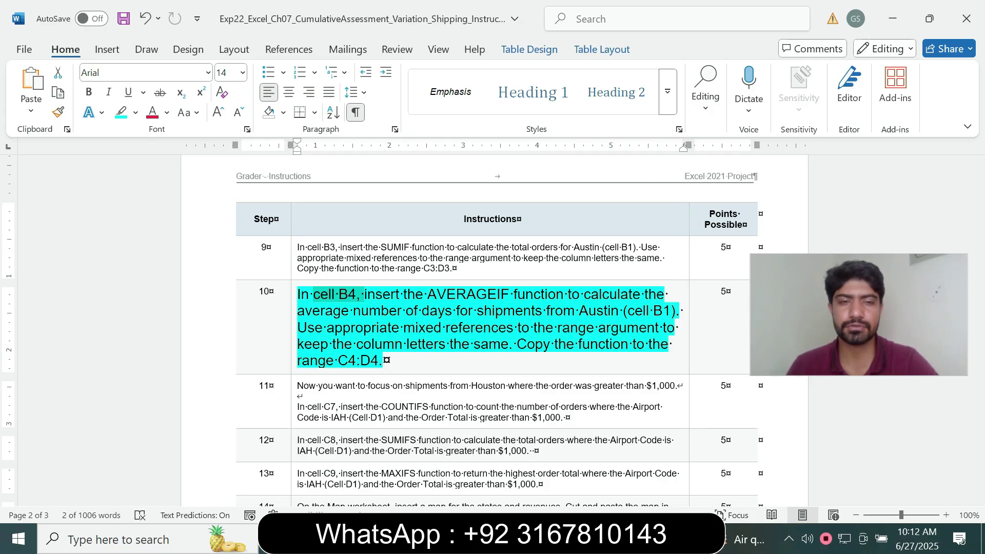
{"action": "key", "text": "alt+Tab"}
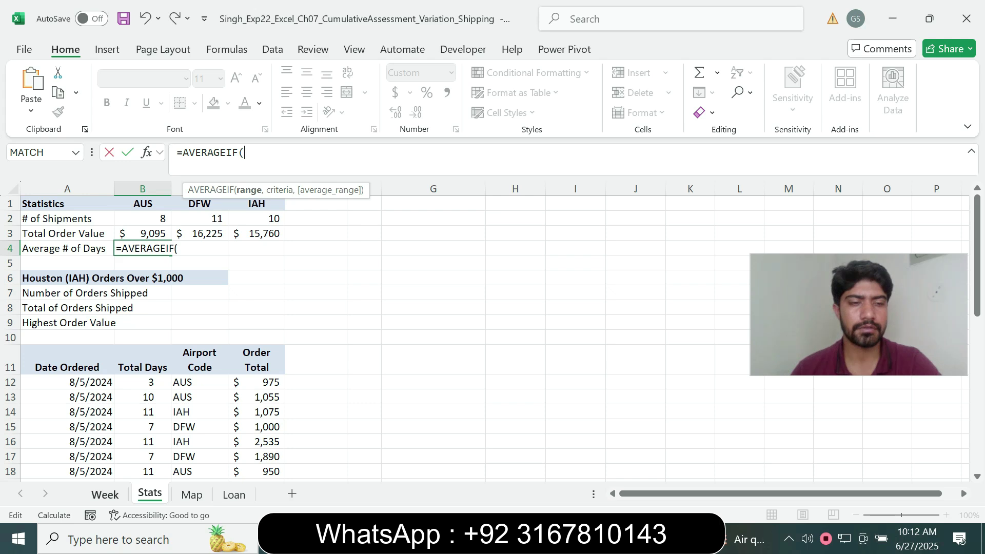
{"action": "left_click", "coordinate": [105, 495]}
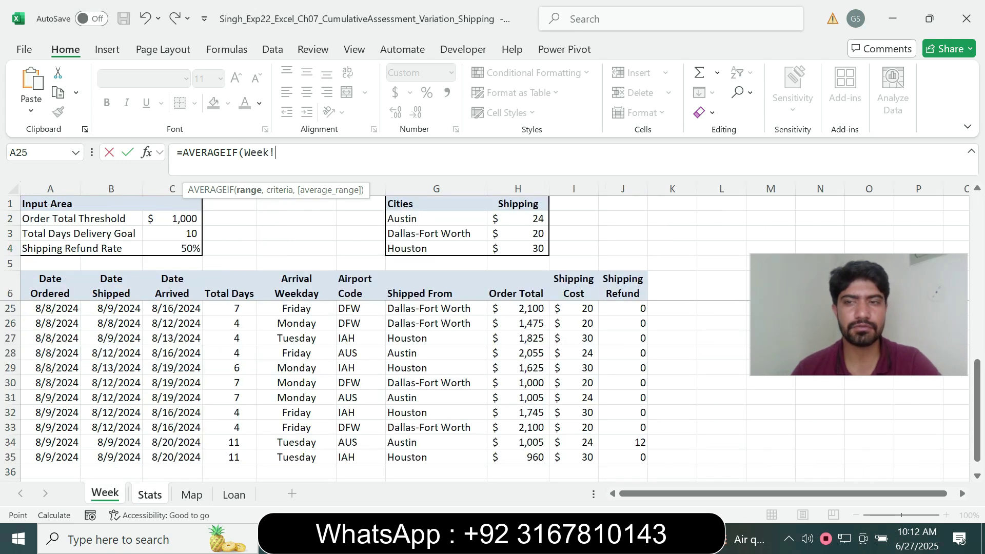
{"action": "scroll", "coordinate": [333, 385], "scroll_direction": "up", "scroll_amount": 6}
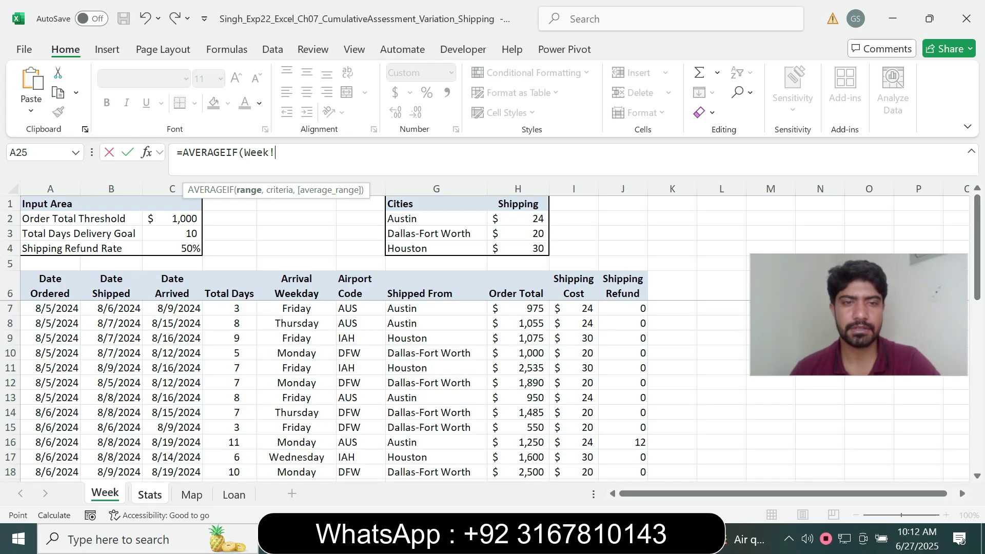
{"action": "left_click_drag", "start_coordinate": [360, 308], "coordinate": [359, 459]}
{"action": "key", "text": "F4"}
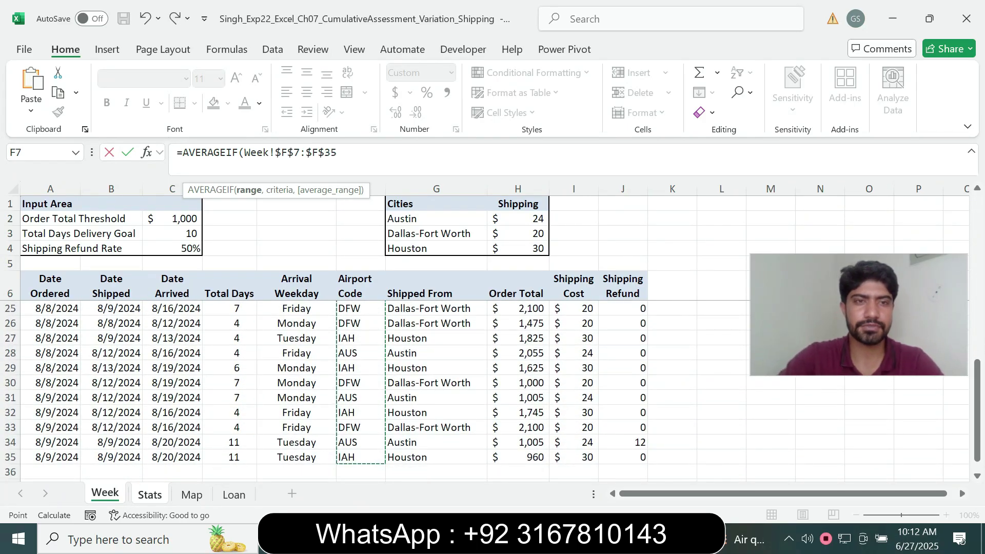
{"action": "type", "text": ","}
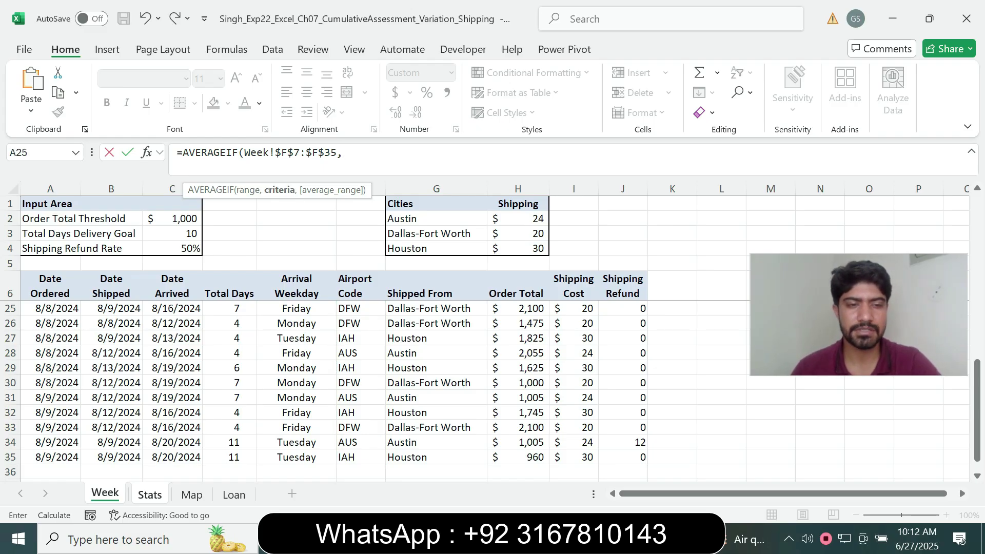
Add the Austin airport code cell Stats!B1 as the AVERAGEIF criteria.
{"action": "key", "text": "ctrl+Page_Down"}
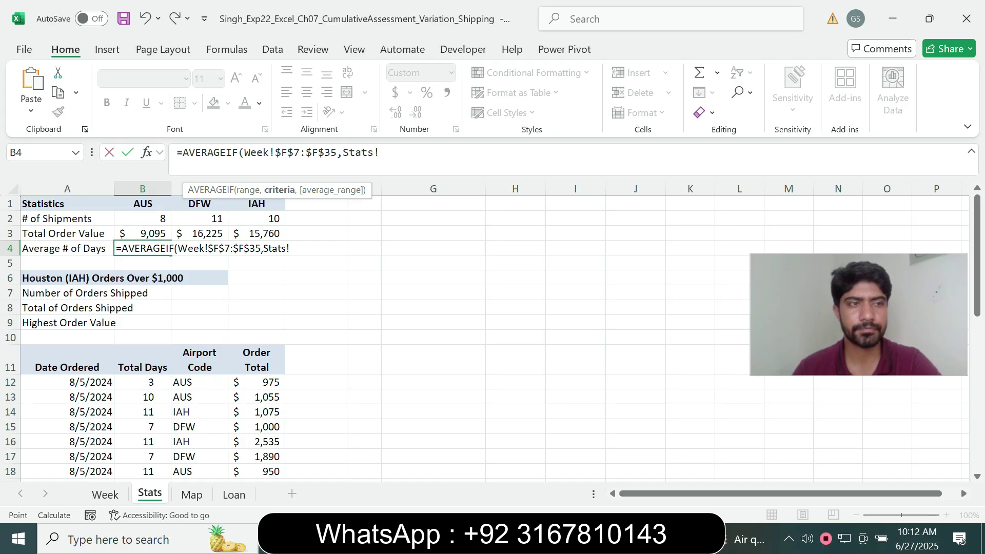
{"action": "left_click", "coordinate": [143, 204]}
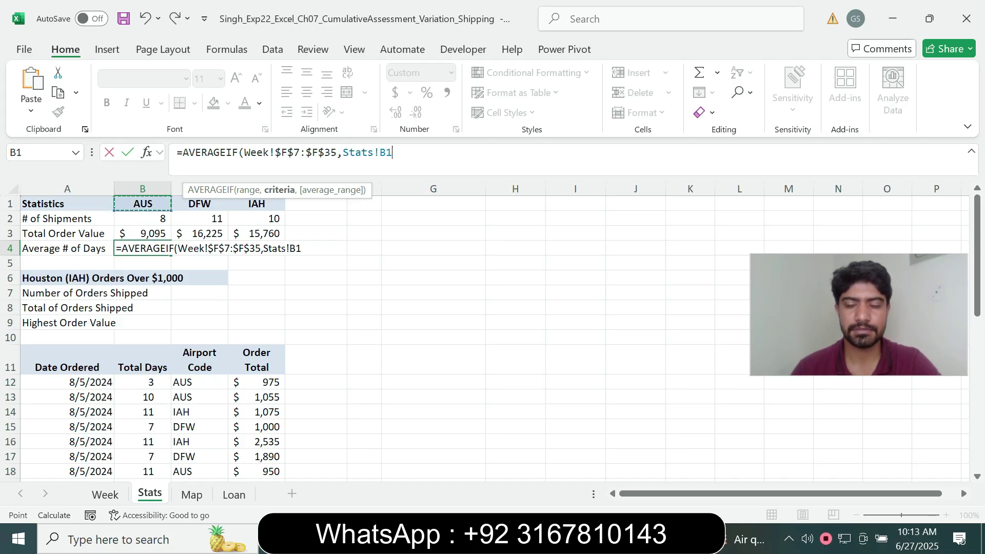
{"action": "type", "text": ","}
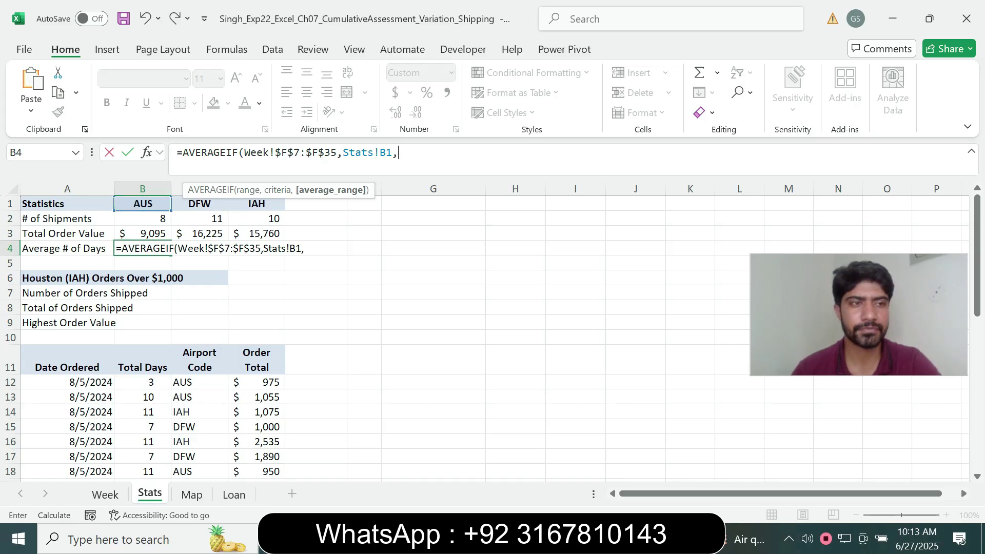
Check the mixed references wording in step 10 in Word, then complete the B4 formula with Week!$D$7:$D$35 as the average range.
{"action": "key", "text": "ctrl+Page_Up"}
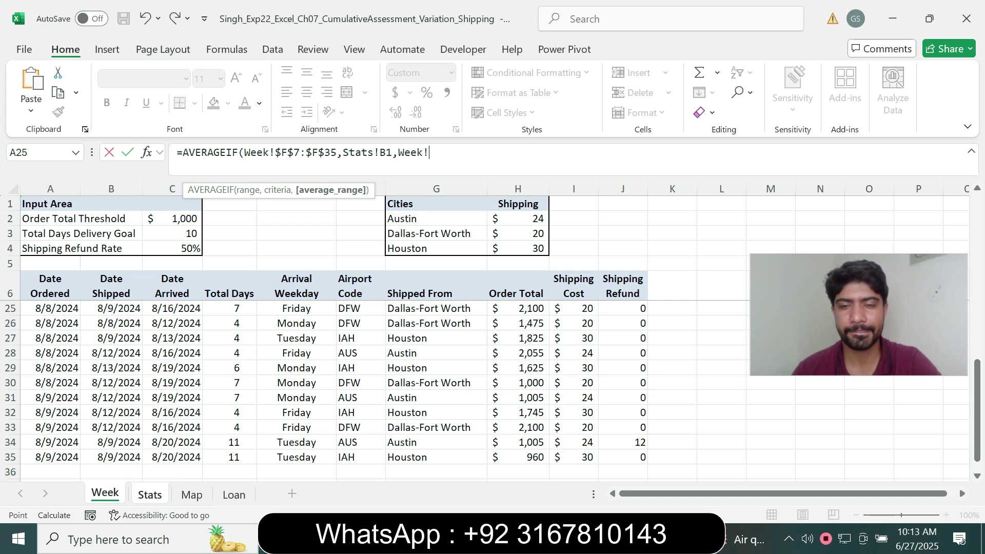
{"action": "left_click_drag", "start_coordinate": [978, 411], "coordinate": [978, 248]}
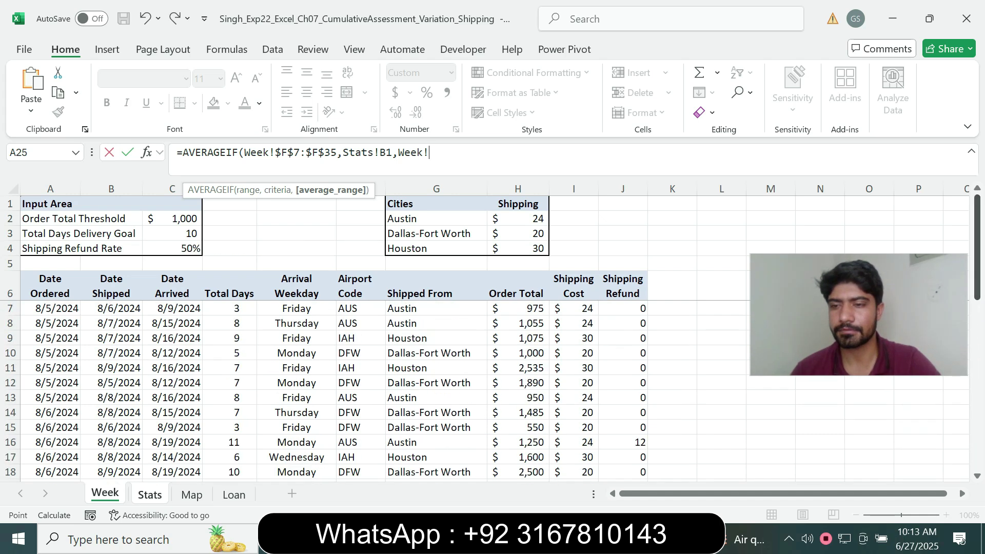
{"action": "key", "text": "alt+Tab"}
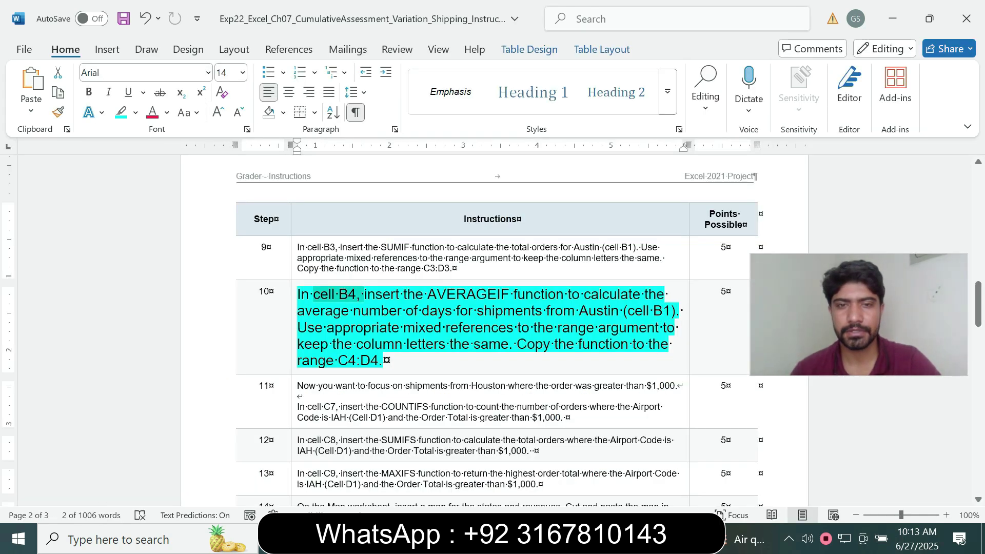
{"action": "left_click_drag", "start_coordinate": [335, 329], "coordinate": [485, 328]}
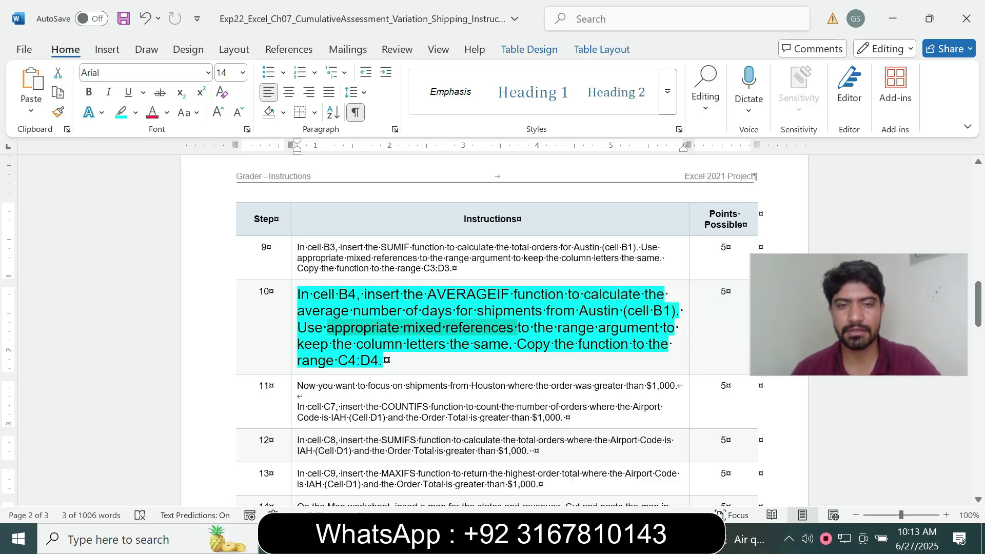
{"action": "key", "text": "alt+Tab"}
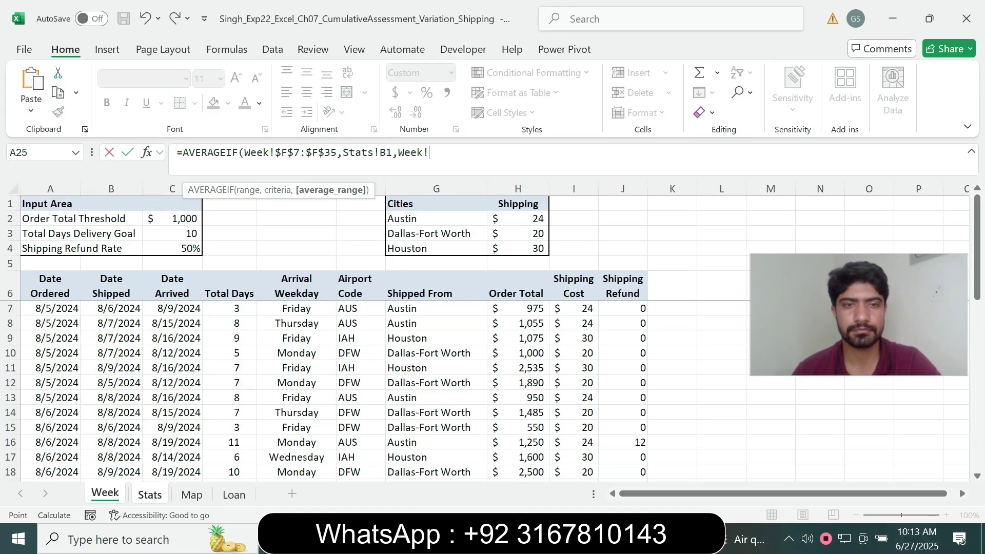
{"action": "left_click_drag", "start_coordinate": [229, 308], "coordinate": [234, 430]}
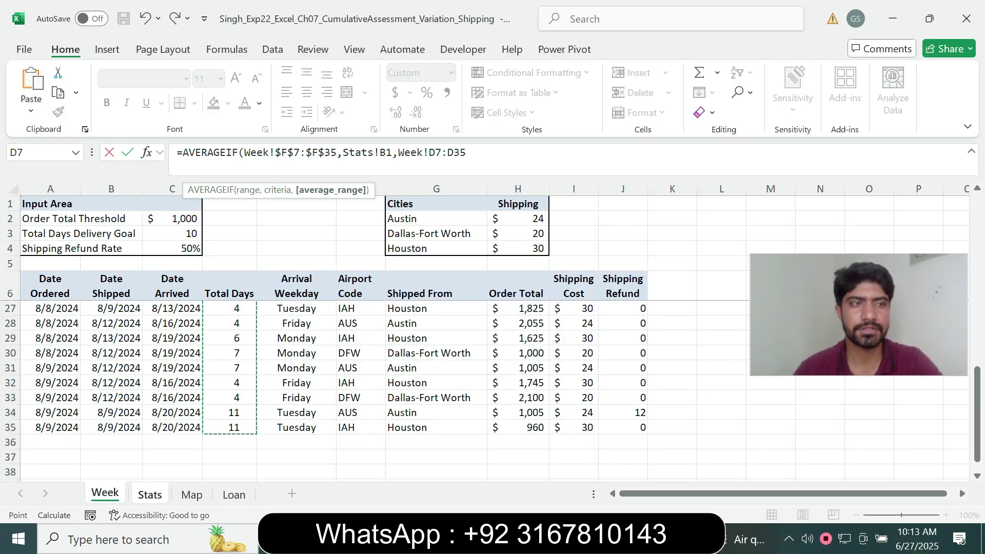
{"action": "key", "text": "F4"}
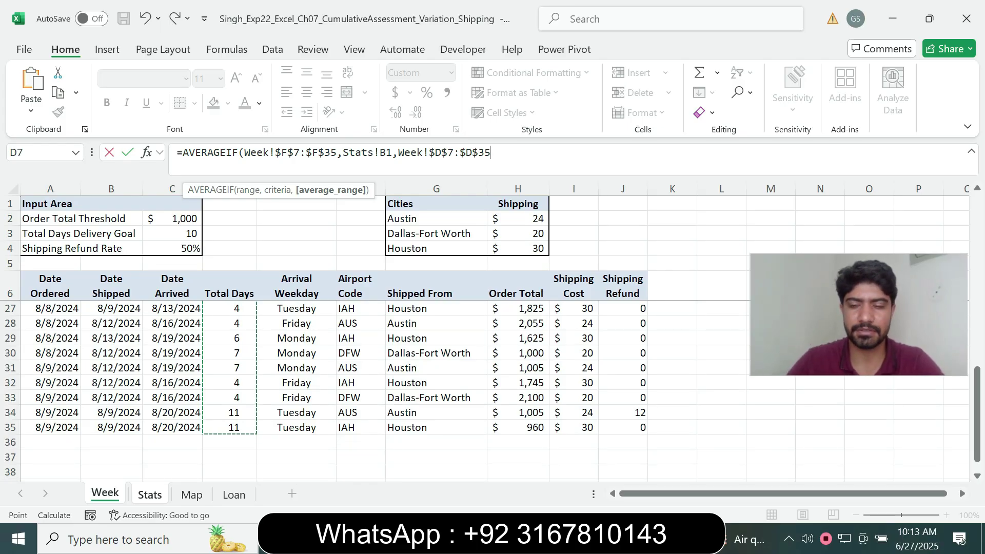
{"action": "key", "text": "Return"}
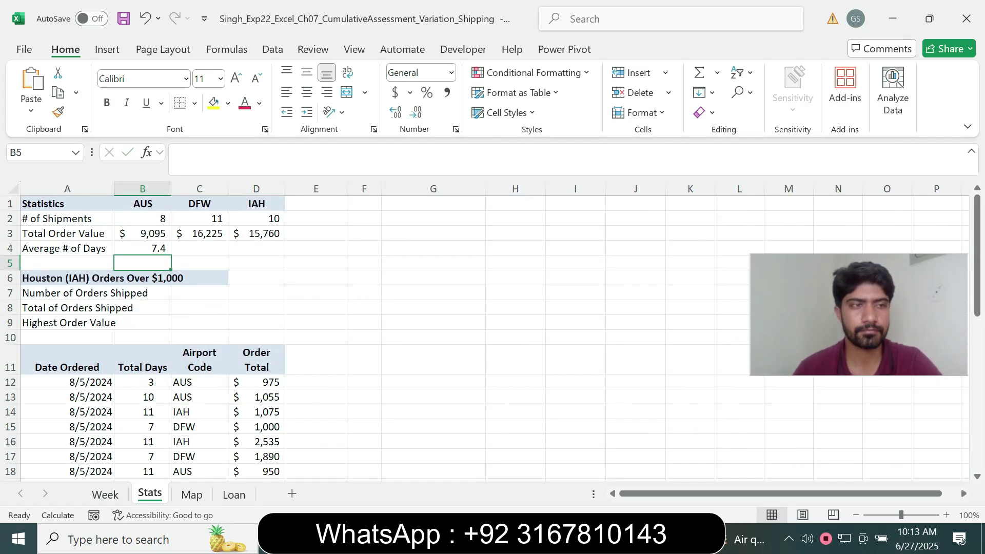
Check the copy range in step 10 of the Word instructions and copy the B4 formula to C4:D4 on the Stats sheet.
{"action": "left_click", "coordinate": [142, 248]}
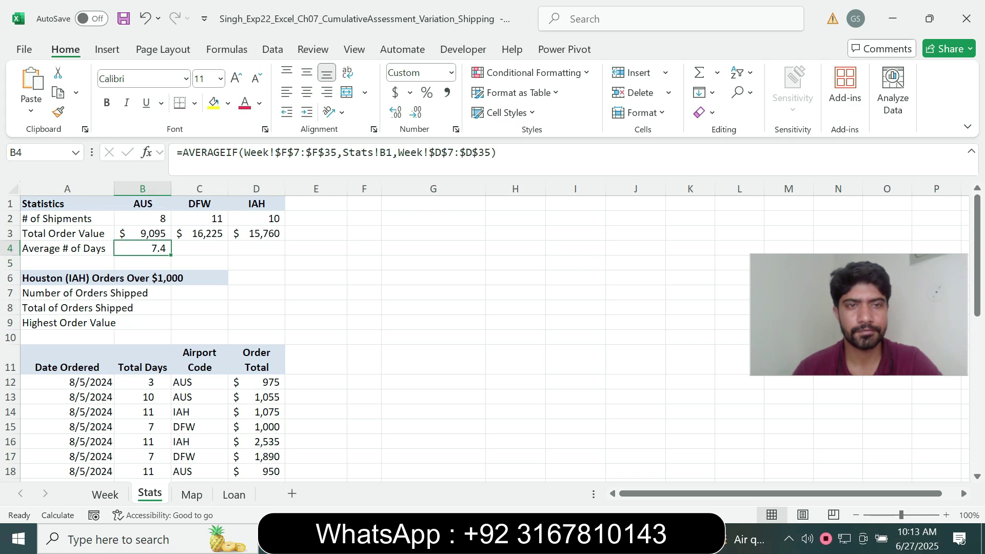
{"action": "key", "text": "alt+Tab"}
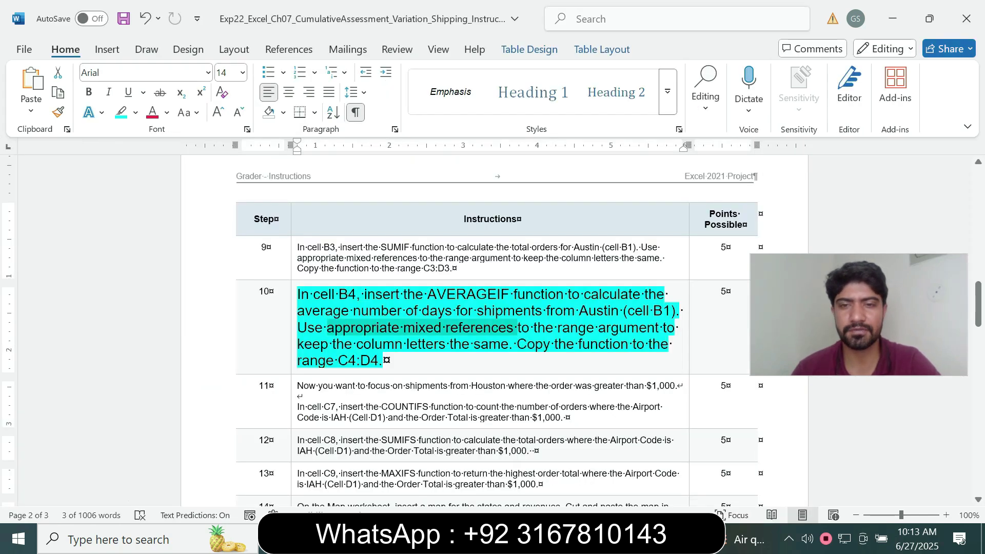
{"action": "key", "text": "alt+Tab"}
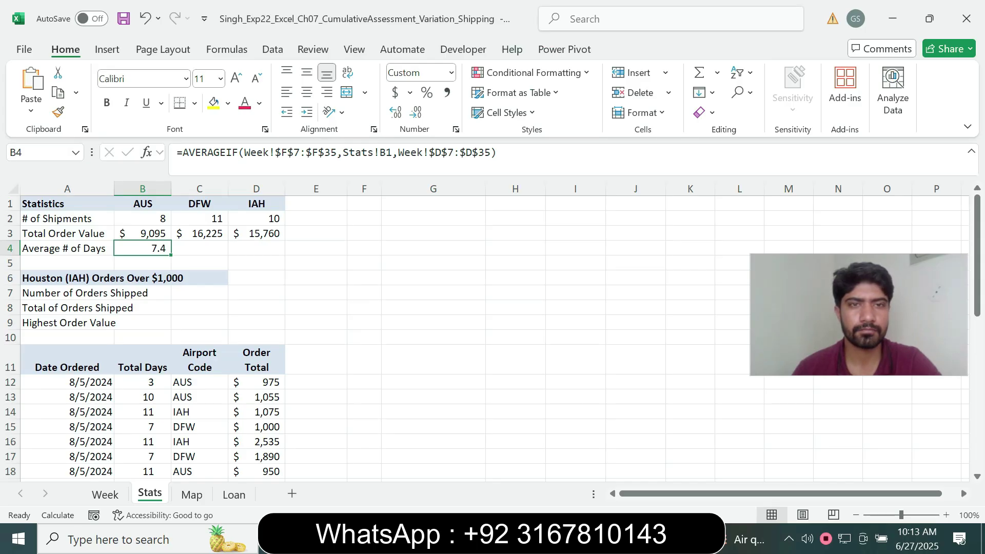
{"action": "left_click_drag", "start_coordinate": [171, 255], "coordinate": [279, 252]}
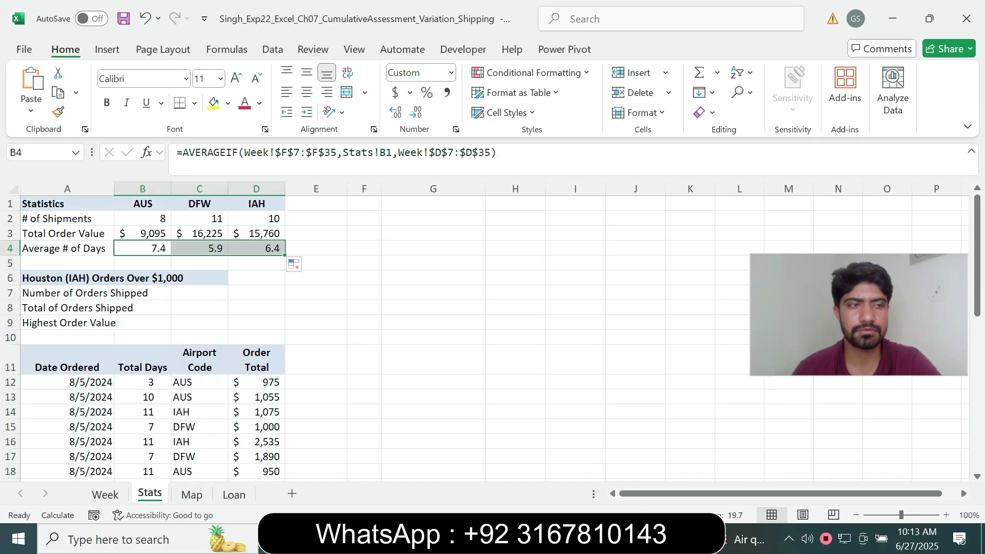
{"action": "left_click", "coordinate": [199, 263]}
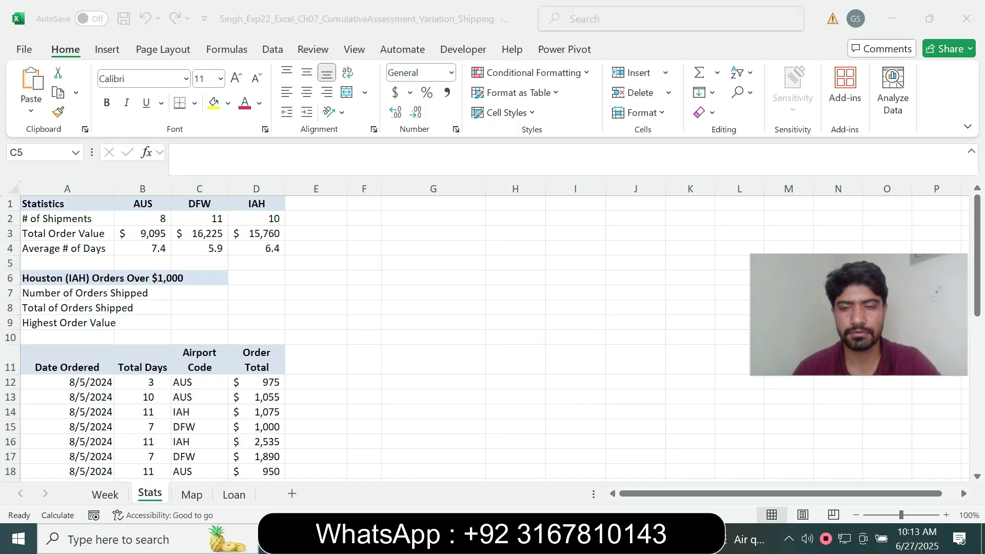
Switch to the Word instructions, set the step 10 text back to 9 pt and remove its highlight.
{"action": "key", "text": "alt+Tab"}
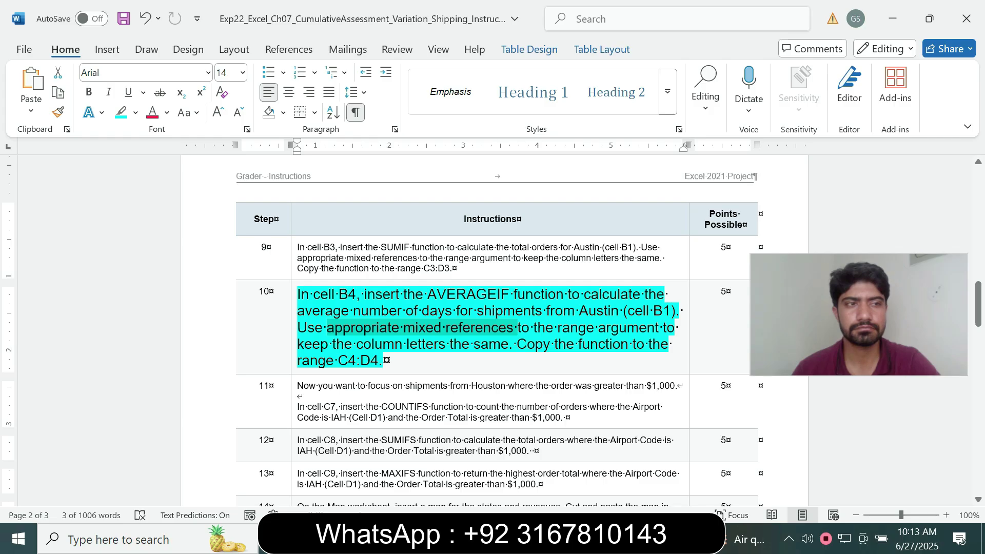
{"action": "left_click", "coordinate": [294, 330]}
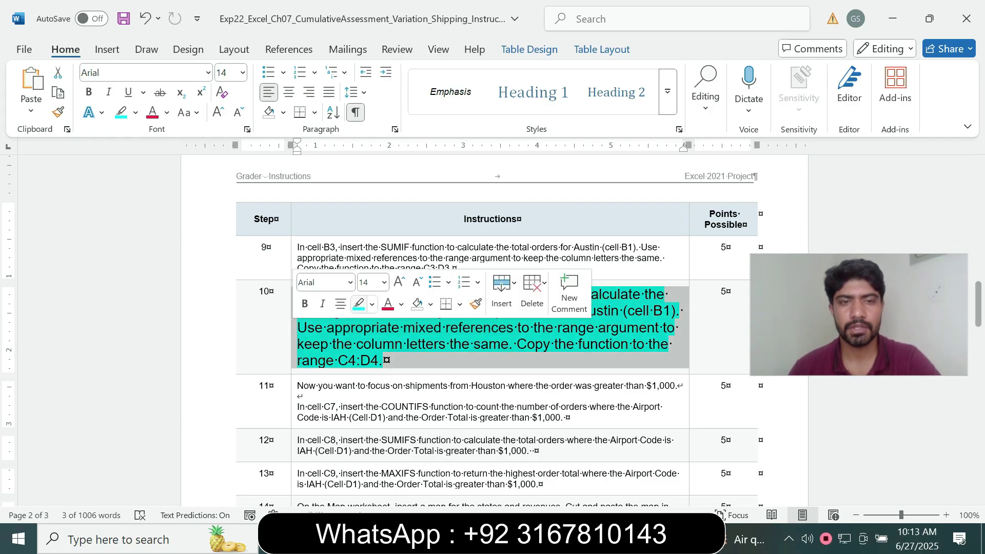
{"action": "left_click", "coordinate": [384, 282]}
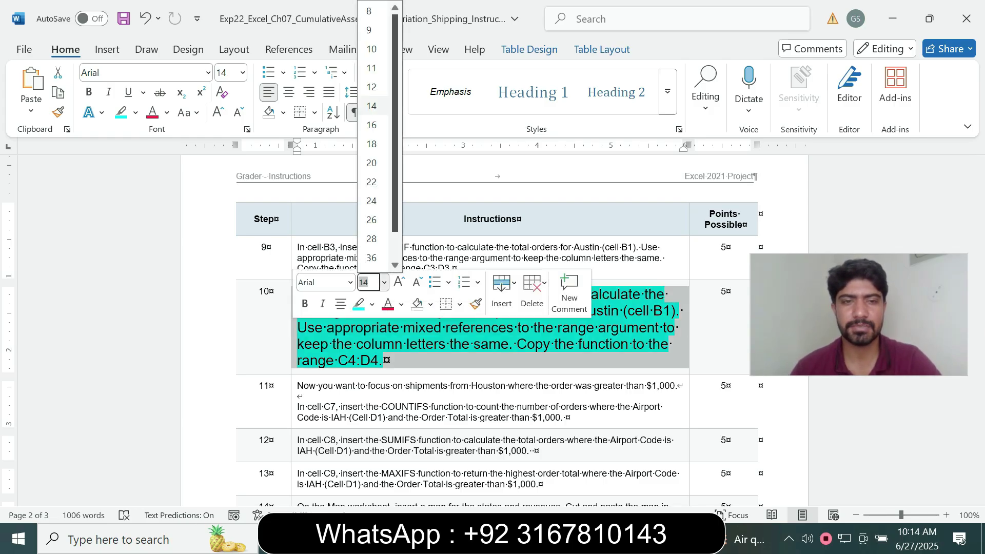
{"action": "left_click", "coordinate": [374, 29]}
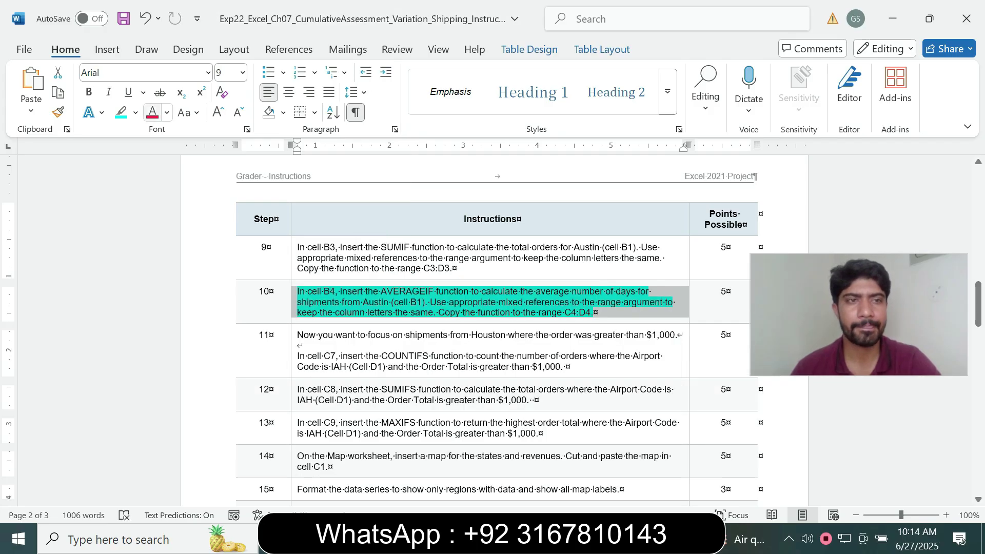
{"action": "left_click", "coordinate": [135, 112]}
{"action": "left_click", "coordinate": [159, 236]}
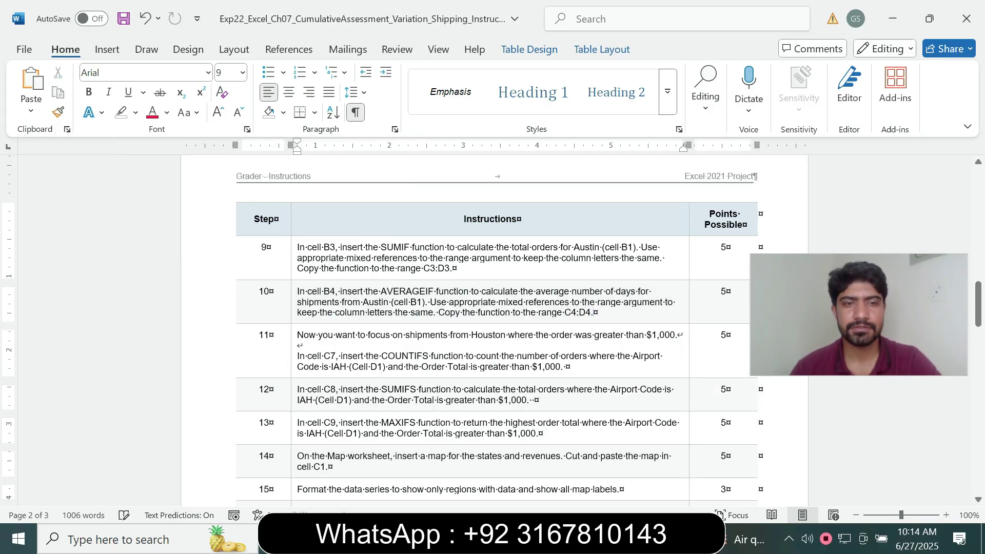
Enlarge the step 11 instruction text to 14 pt and highlight it in turquoise.
{"action": "left_click", "coordinate": [294, 364]}
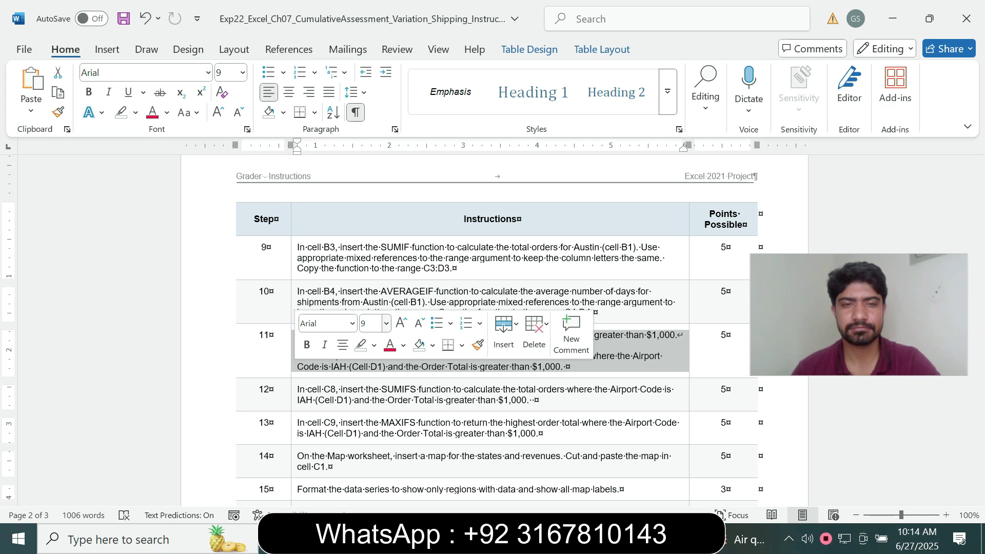
{"action": "left_click", "coordinate": [387, 323]}
{"action": "left_click", "coordinate": [373, 114]}
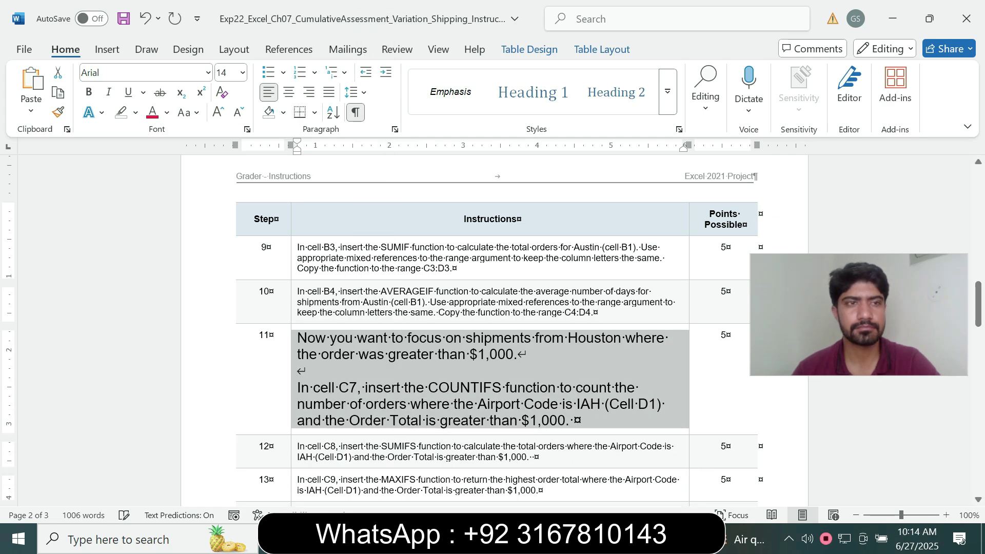
{"action": "left_click", "coordinate": [135, 112]}
{"action": "left_click", "coordinate": [170, 166]}
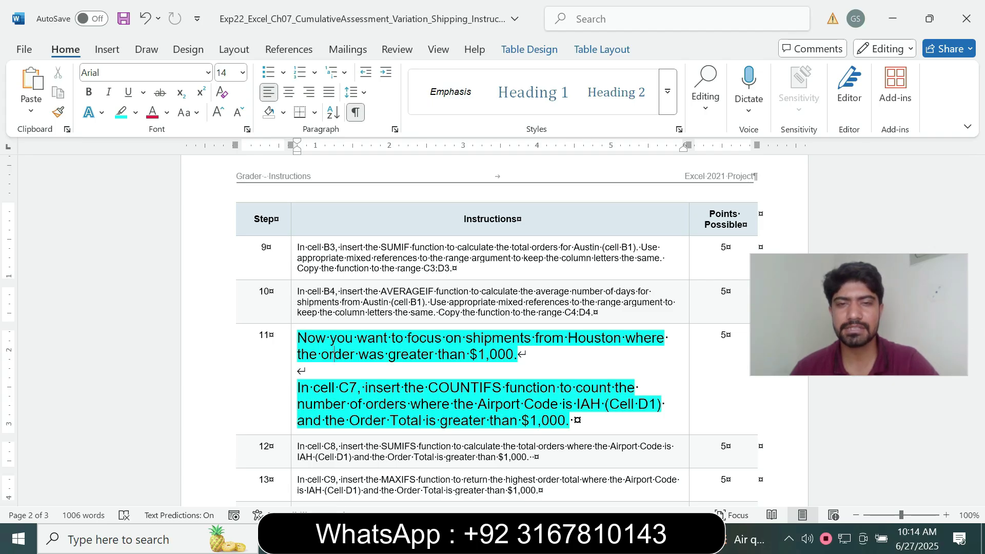
{"action": "scroll", "coordinate": [493, 328], "scroll_direction": "down", "scroll_amount": 3}
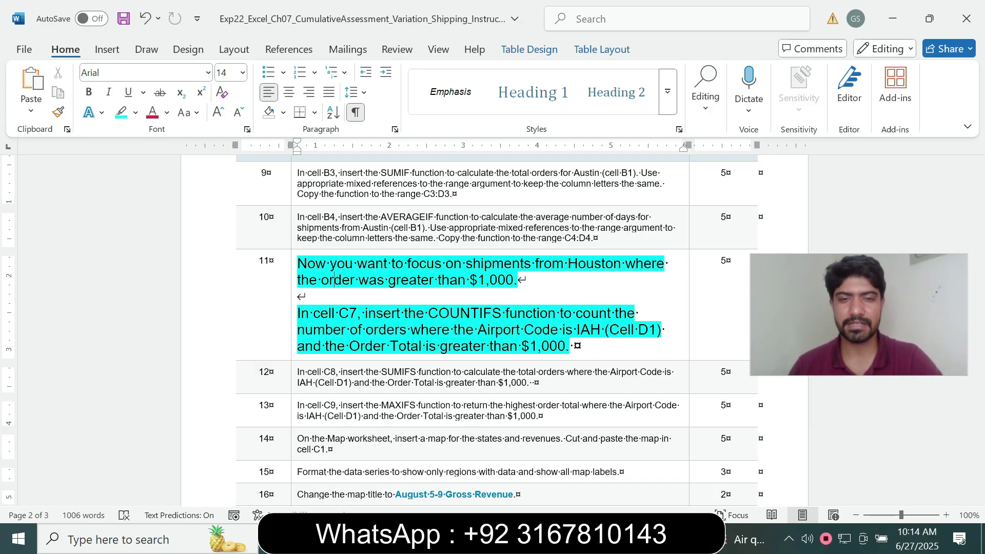
Recheck step 11 in Word, and begin a COUNTIFS formula in cell C7 of the Stats sheet in Excel.
{"action": "key", "text": "alt+Tab"}
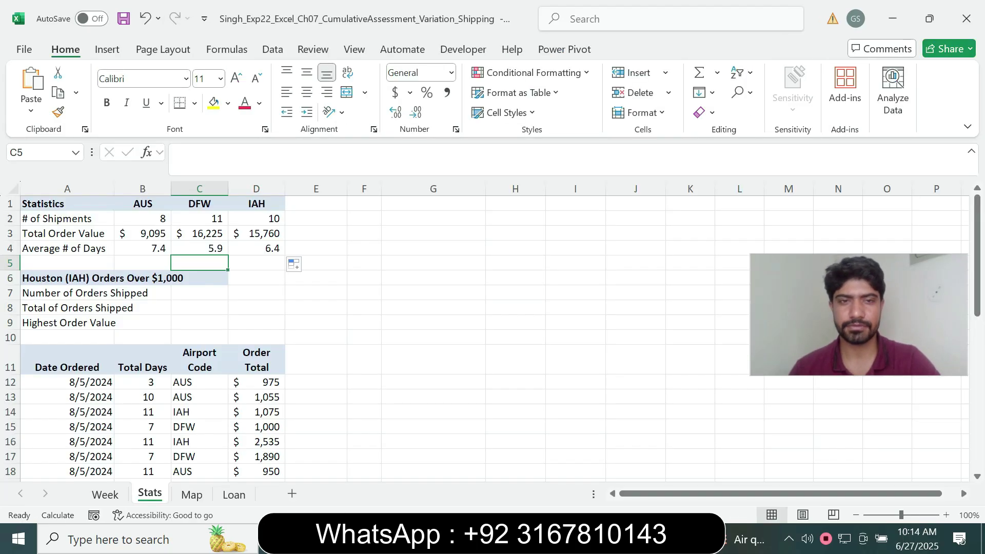
{"action": "left_click", "coordinate": [200, 293]}
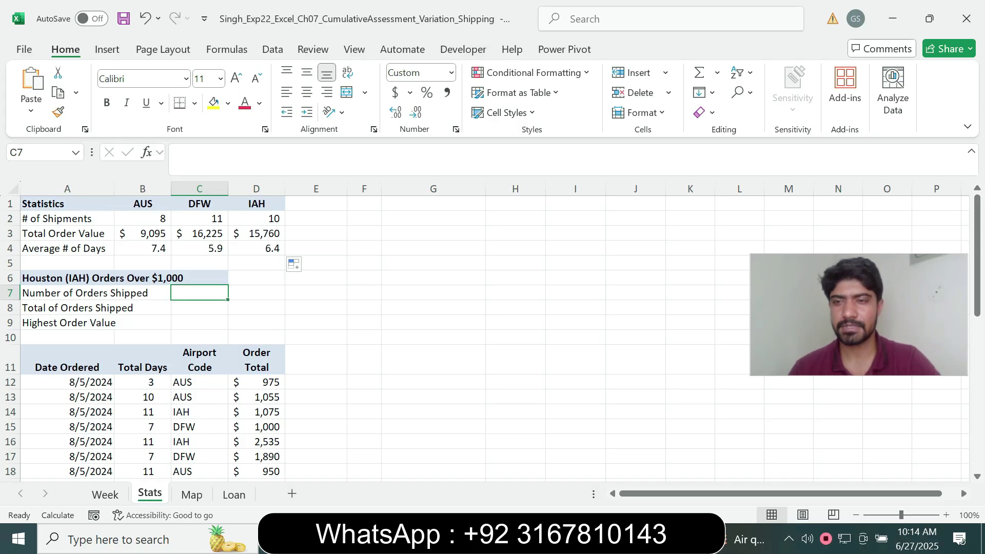
{"action": "key", "text": "alt+Tab"}
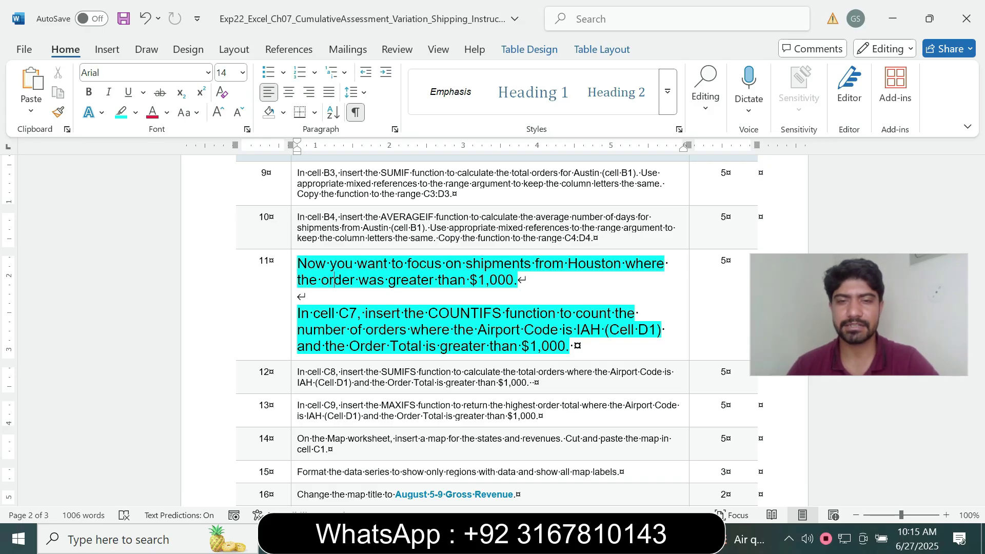
{"action": "key", "text": "alt+Tab"}
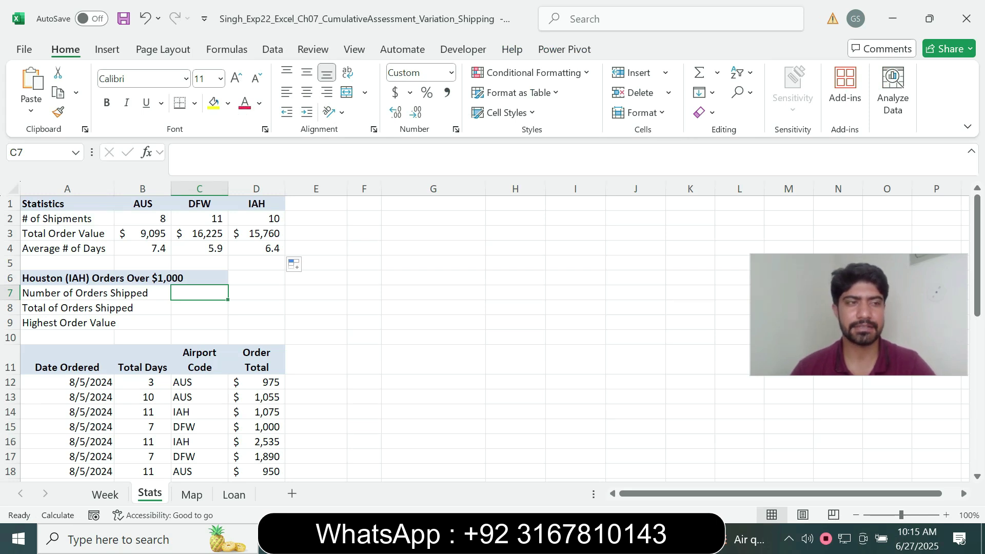
{"action": "type", "text": "=countif"}
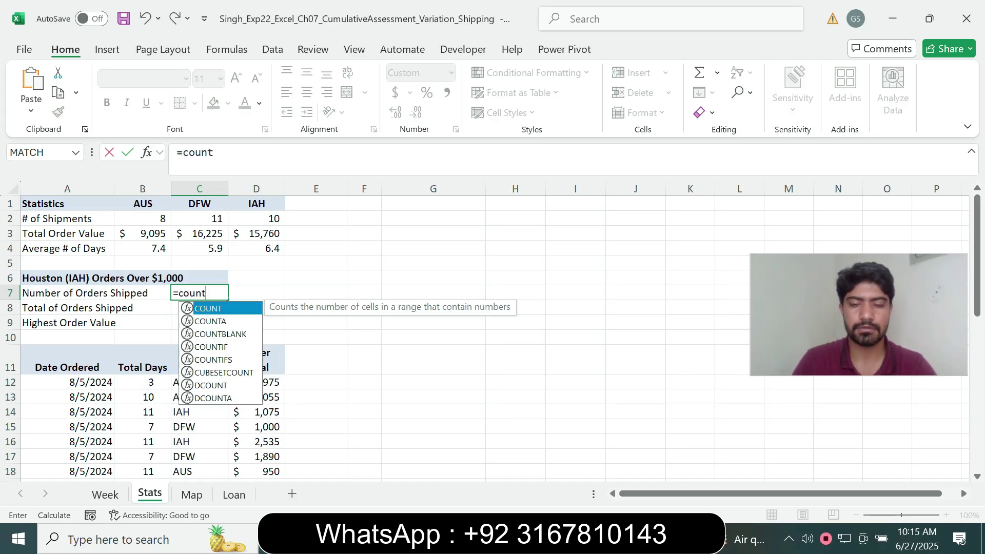
{"action": "key", "text": "Down"}
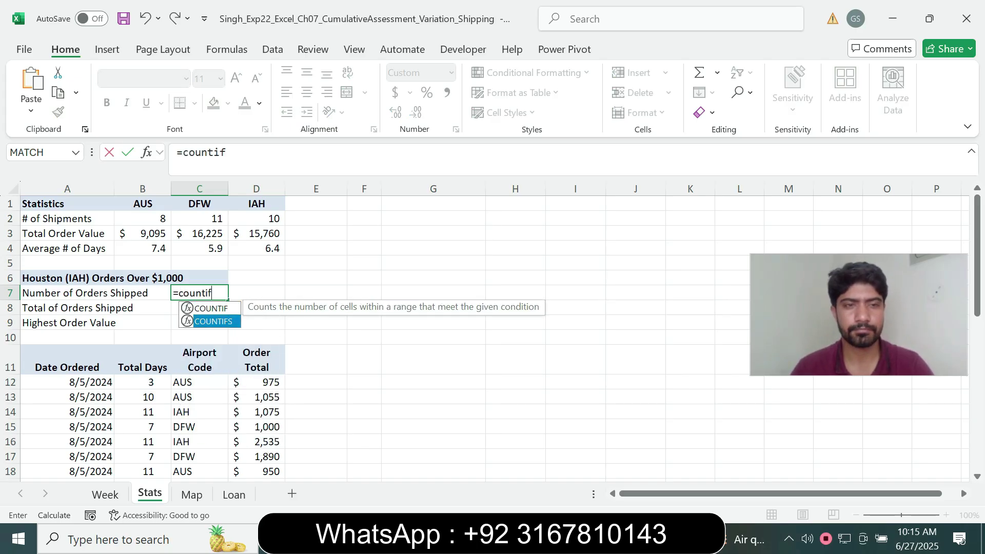
{"action": "key", "text": "Tab"}
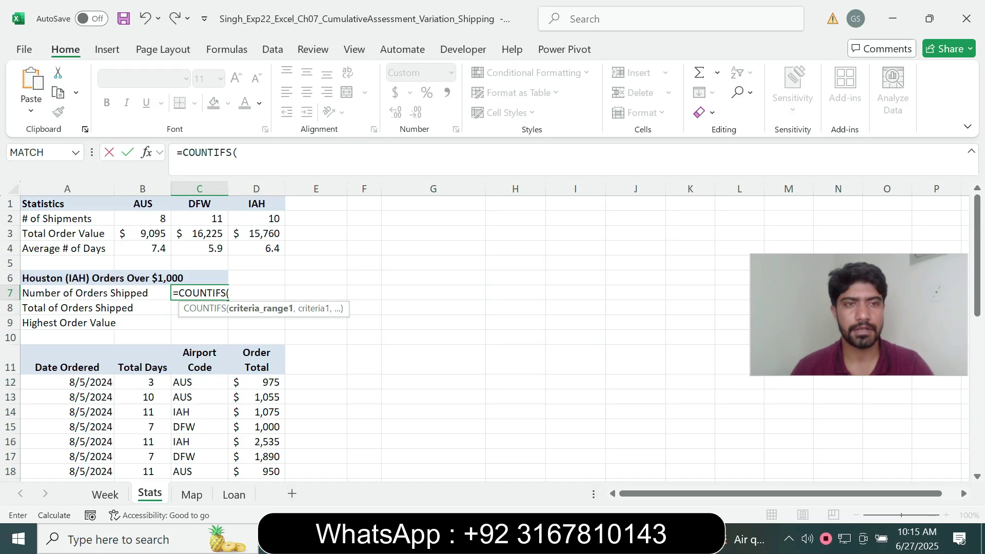
Enter the airport codes Week!F7:F35 as the first COUNTIFS criteria range with "=IAH" as its criterion.
{"action": "left_click", "coordinate": [105, 495]}
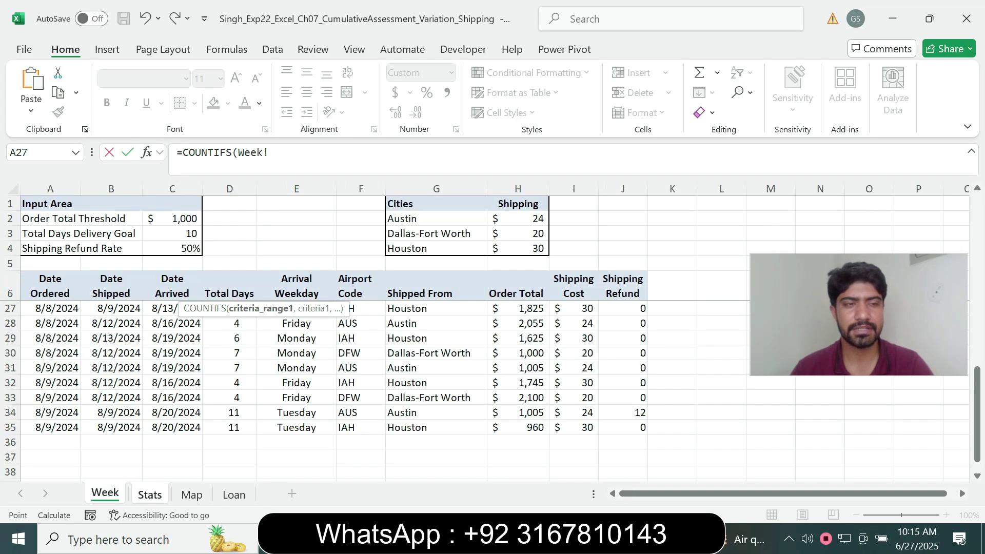
{"action": "left_click_drag", "start_coordinate": [977, 409], "coordinate": [977, 233]}
{"action": "left_click_drag", "start_coordinate": [360, 308], "coordinate": [362, 458]}
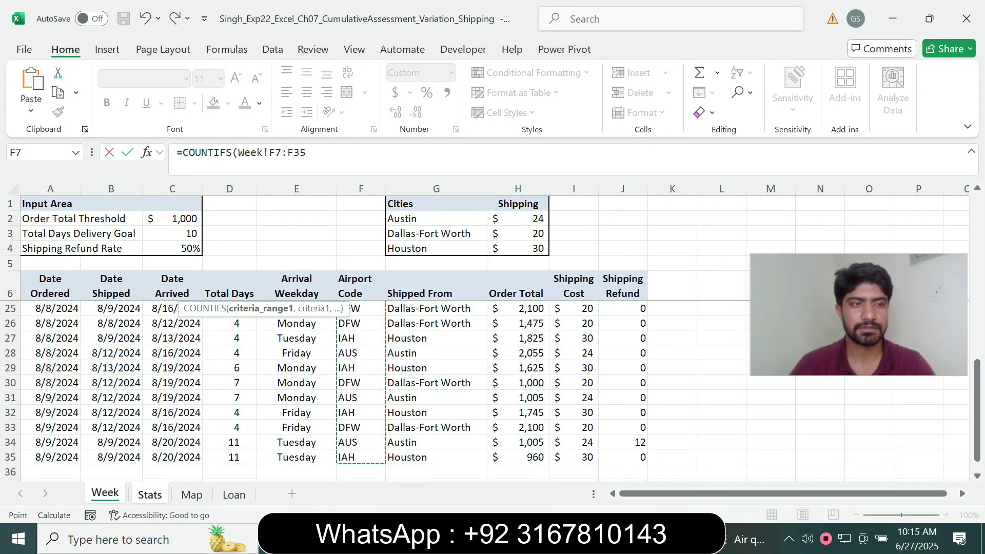
{"action": "type", "text": ","}
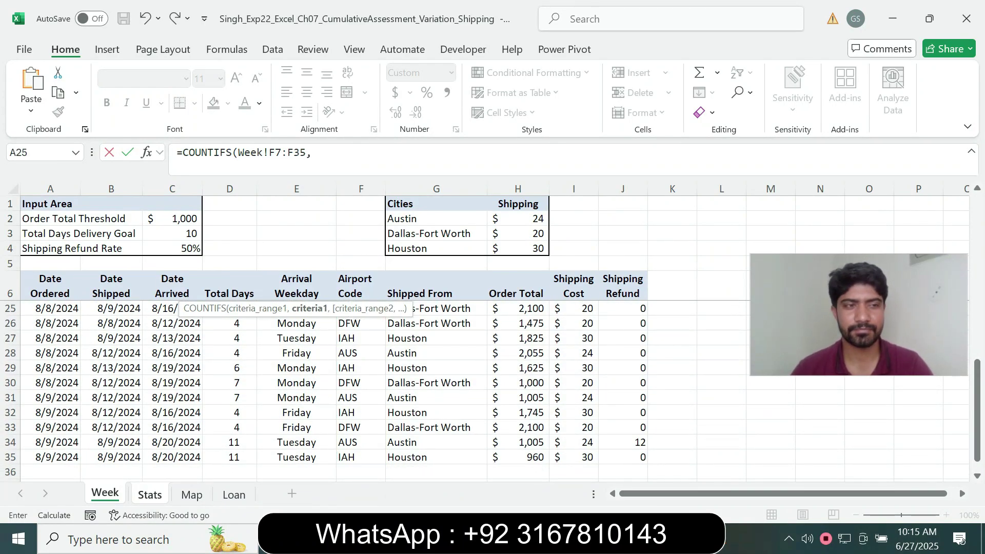
{"action": "type", "text": "\"="}
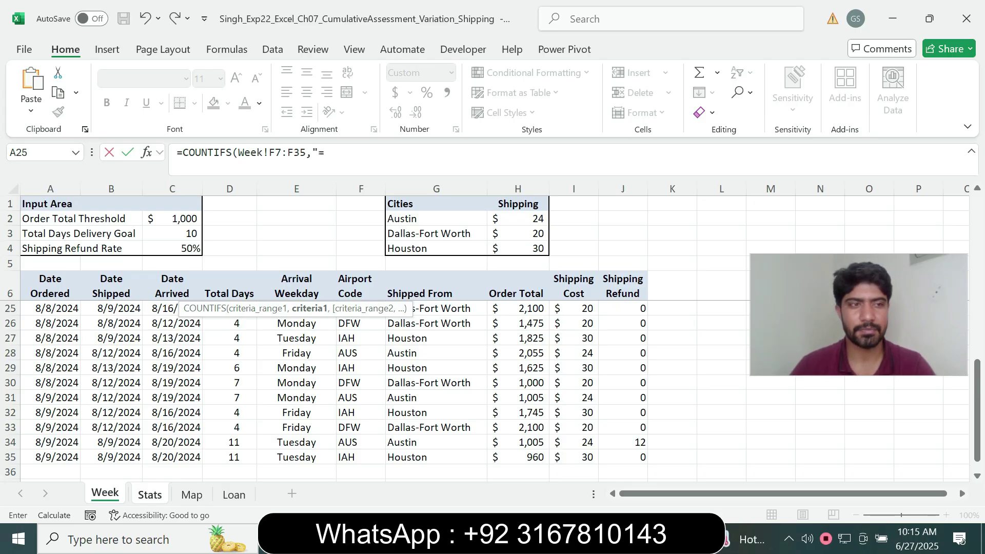
{"action": "type", "text": "IAH"}
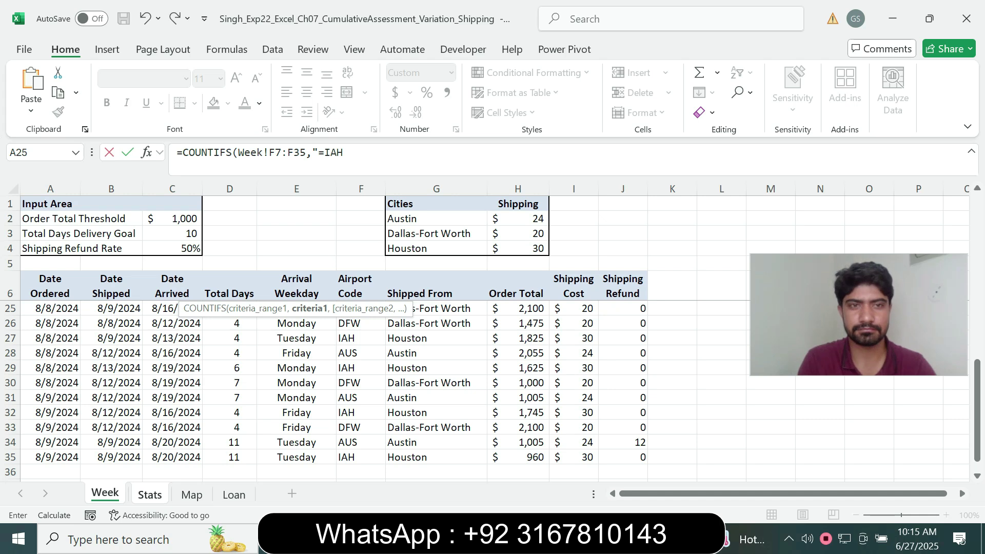
{"action": "type", "text": "\","}
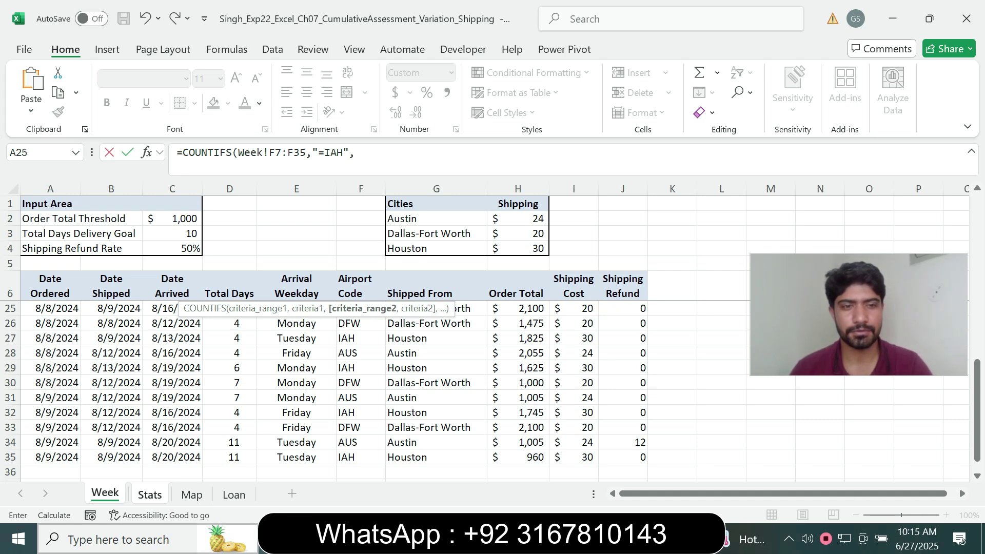
Add the order totals Week!H7:H35 as the second COUNTIFS criteria range.
{"action": "left_click", "coordinate": [105, 494]}
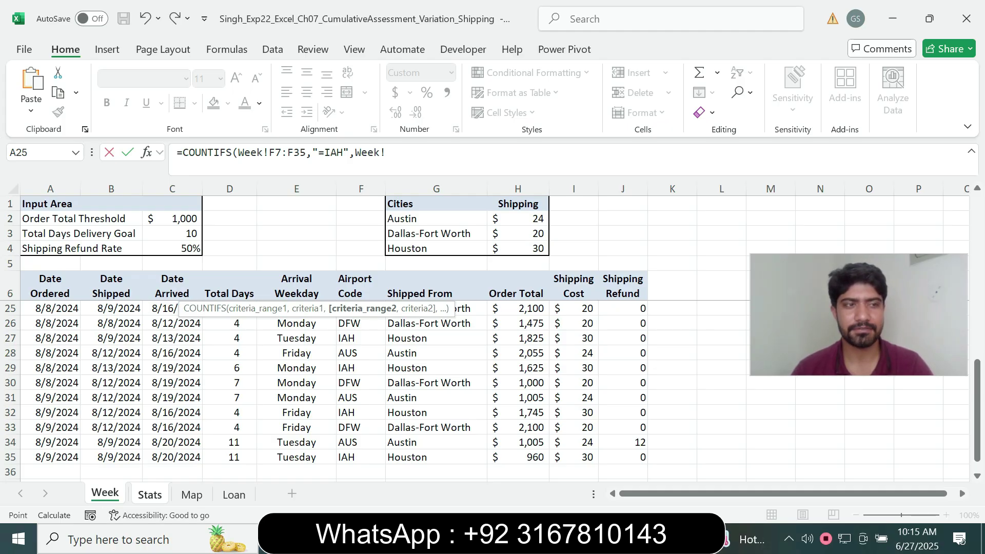
{"action": "left_click_drag", "start_coordinate": [977, 394], "coordinate": [977, 226]}
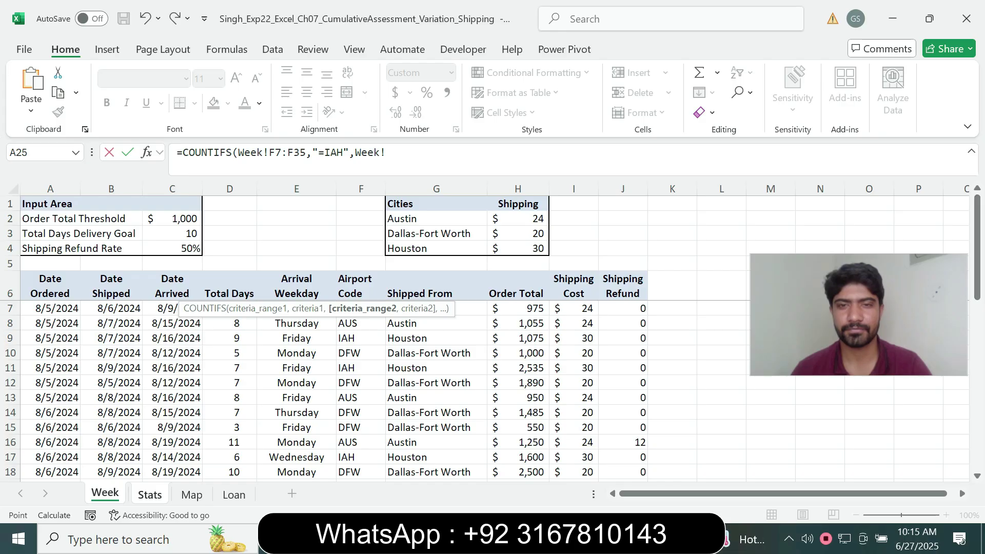
{"action": "left_click", "coordinate": [574, 308]}
{"action": "left_click_drag", "start_coordinate": [518, 308], "coordinate": [543, 398]}
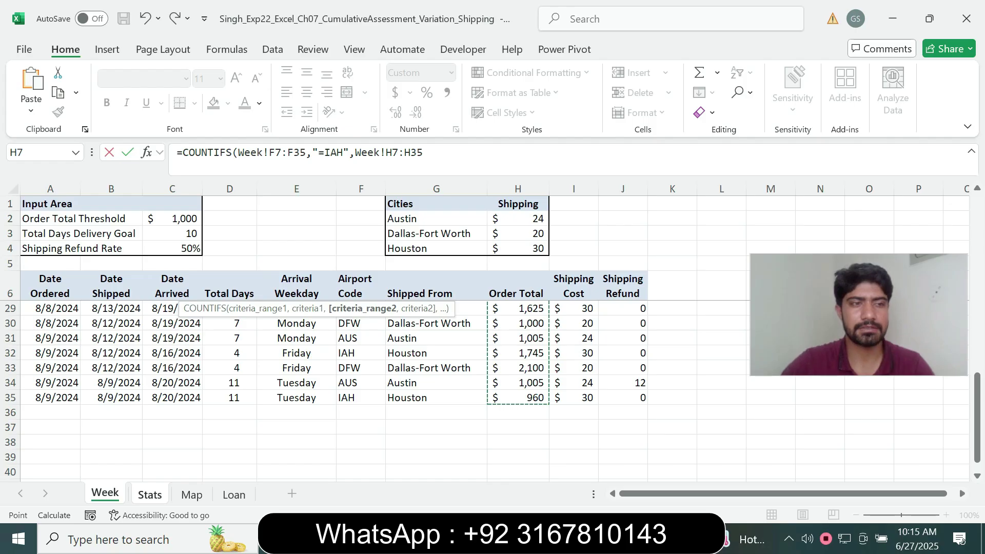
{"action": "type", "text": ","}
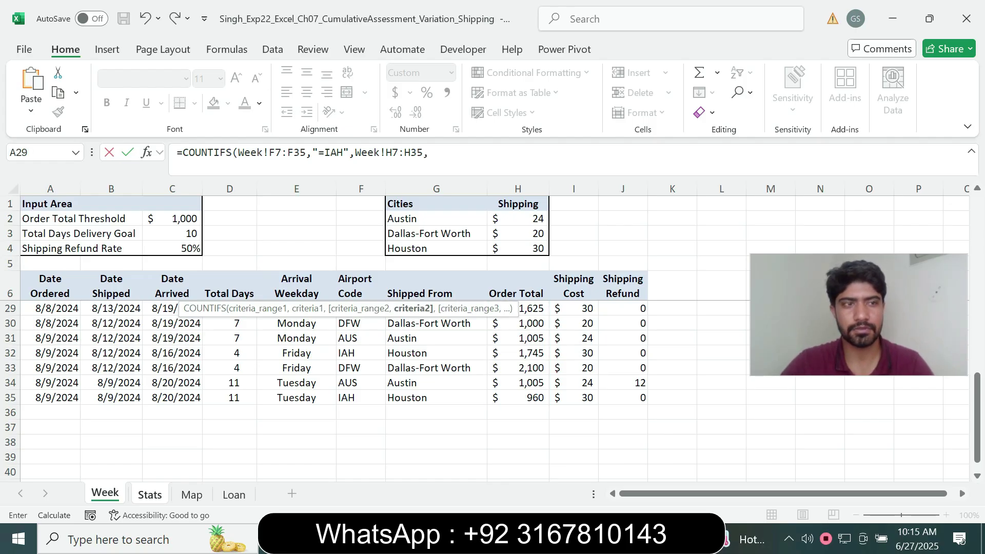
Complete the C7 formula with ">=1000" as the order total criterion and review the entered formula.
{"action": "type", "text": "\""}
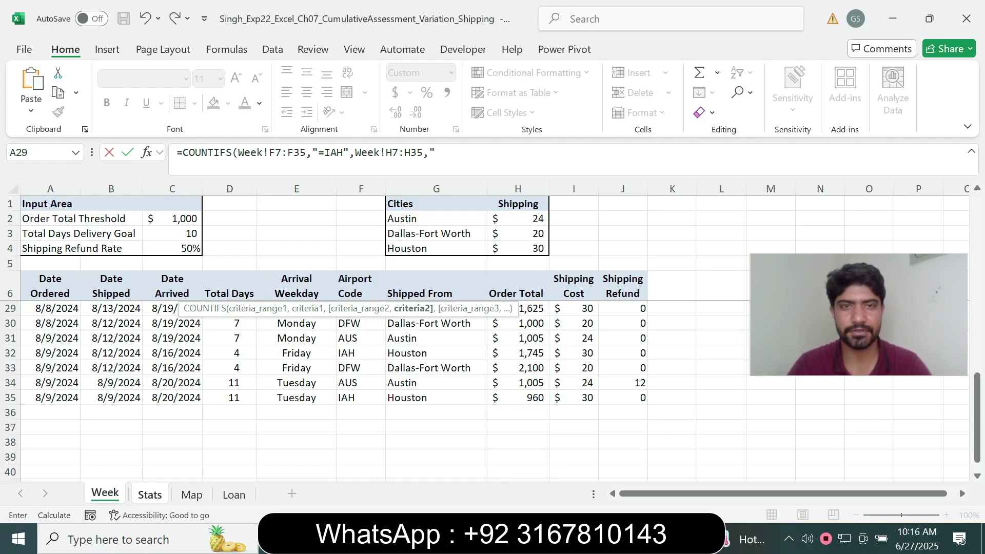
{"action": "type", "text": ">"}
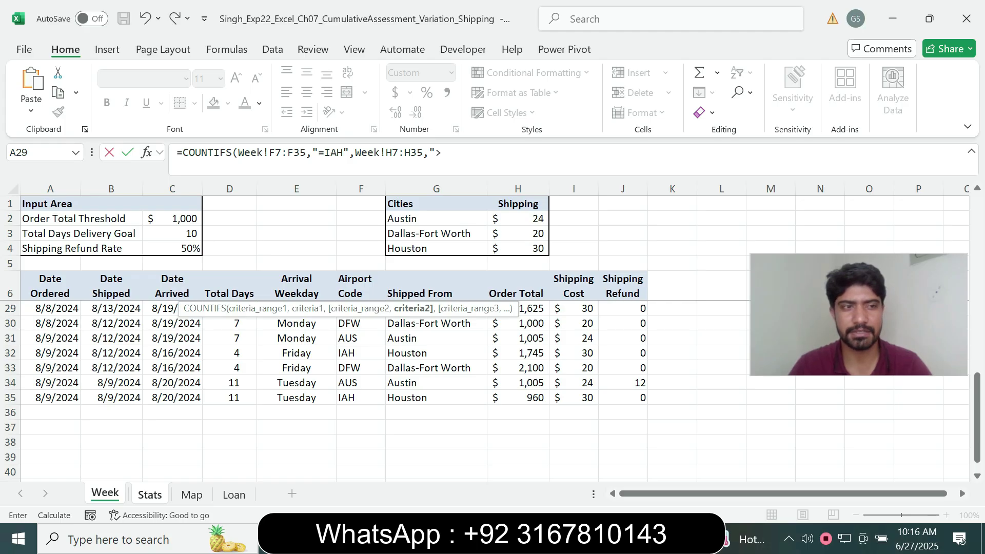
{"action": "type", "text": "=1000"}
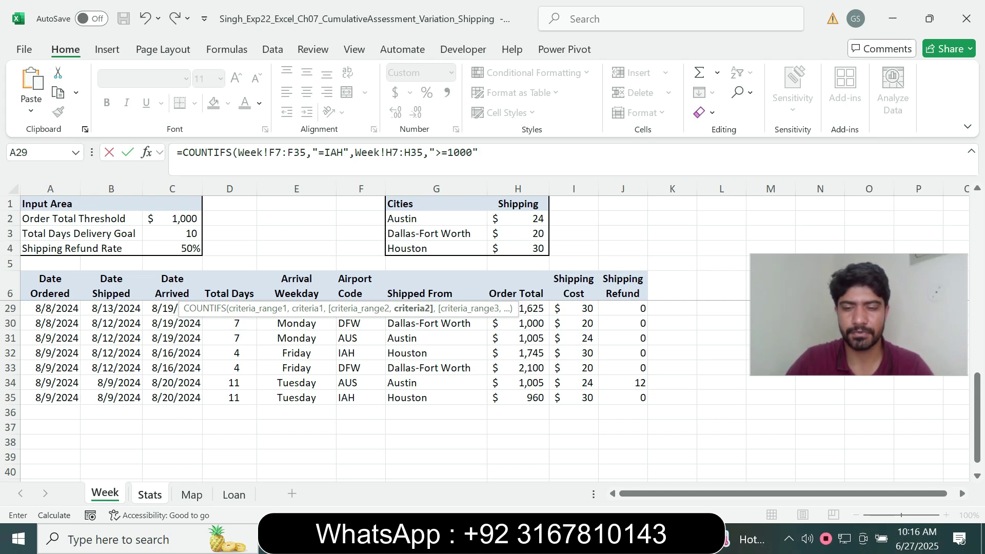
{"action": "type", "text": ")"}
{"action": "key", "text": "Return"}
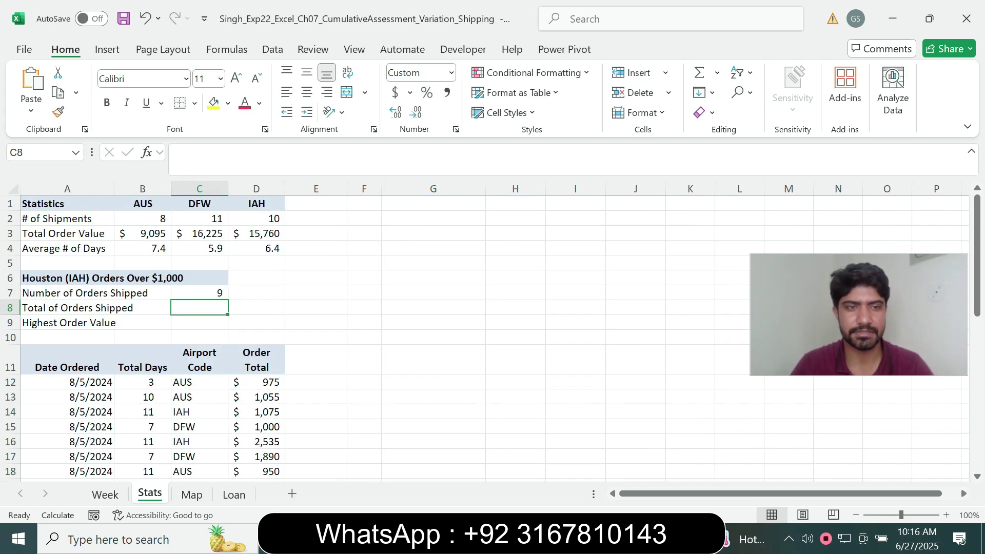
{"action": "left_click", "coordinate": [200, 293]}
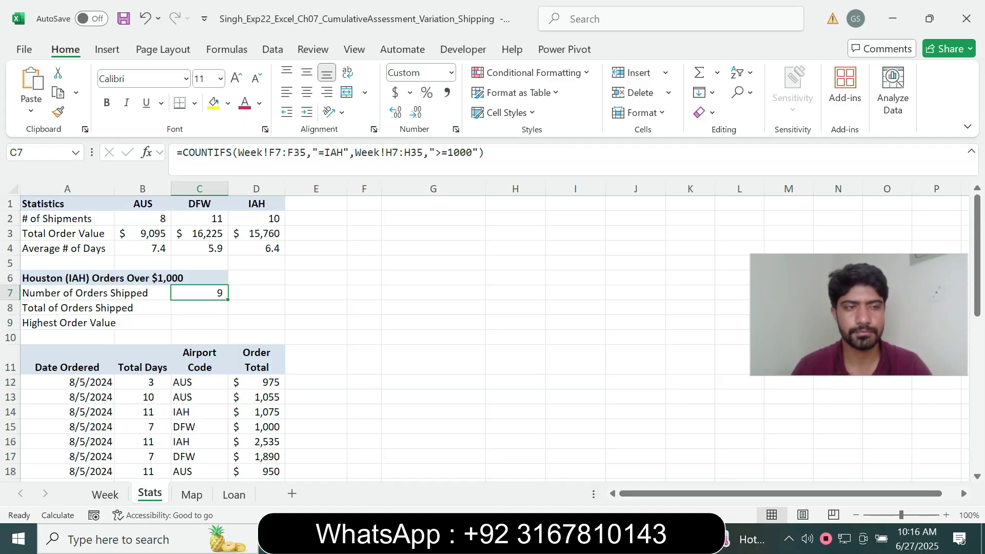
Return to the Word instructions, set the step 11 text back to 9 pt and clear its highlight.
{"action": "key", "text": "alt+Tab"}
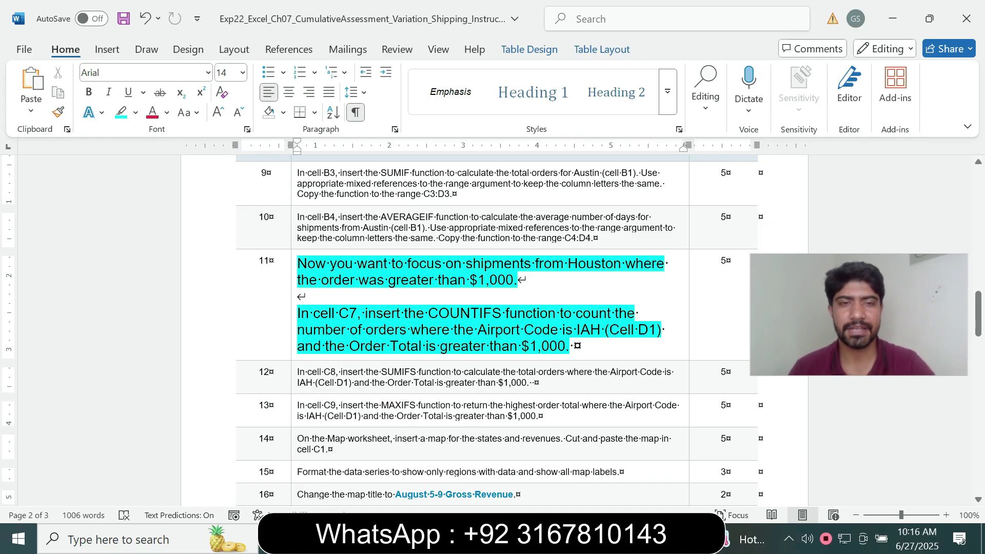
{"action": "left_click", "coordinate": [294, 339]}
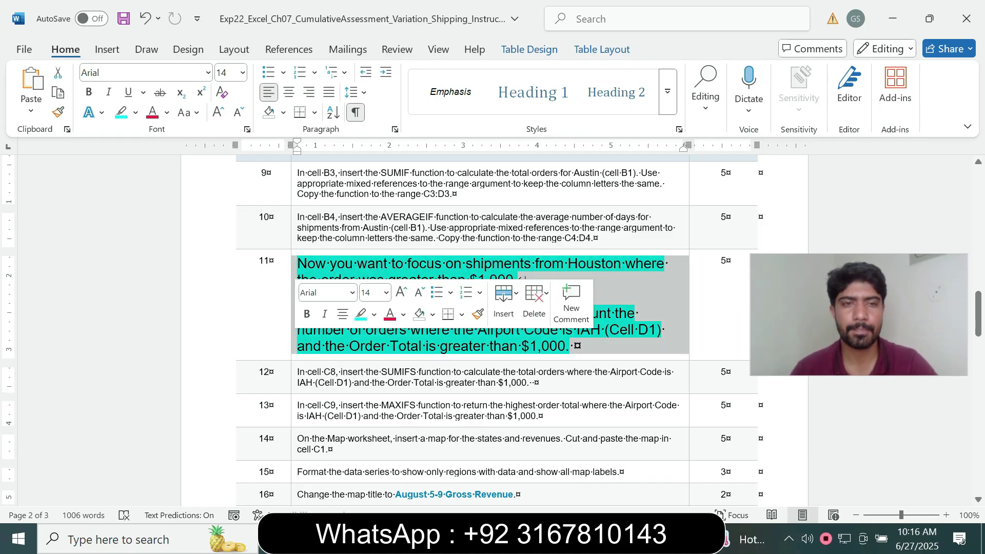
{"action": "left_click", "coordinate": [386, 293]}
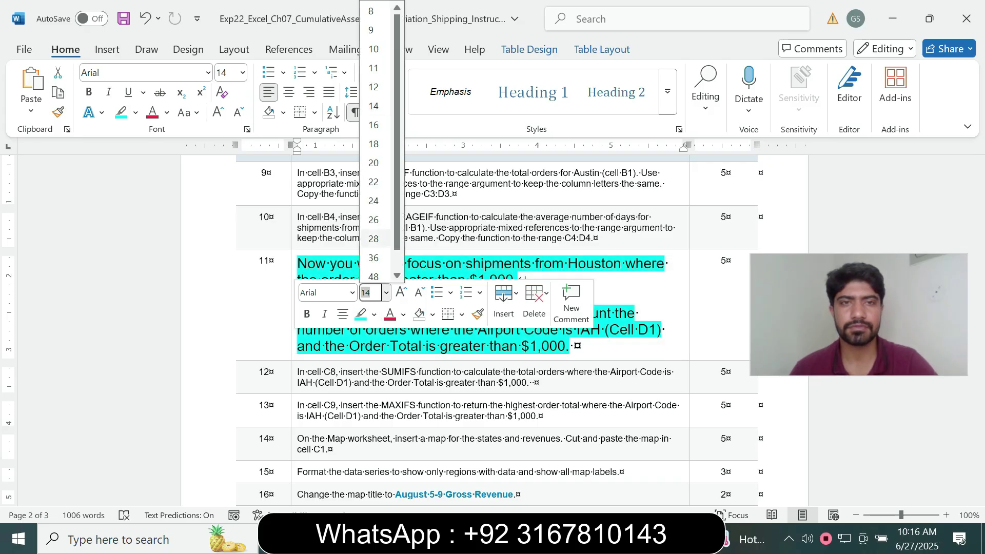
{"action": "left_click", "coordinate": [374, 29]}
{"action": "left_click", "coordinate": [135, 112]}
{"action": "left_click", "coordinate": [159, 237]}
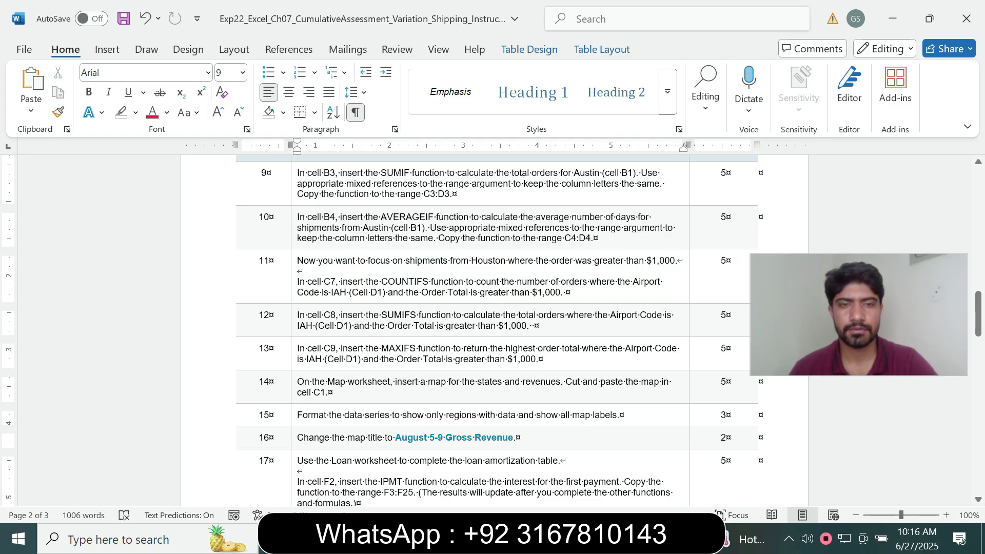
Enlarge the step 12 instruction text to 14 pt and highlight it in turquoise.
{"action": "left_click", "coordinate": [294, 320]}
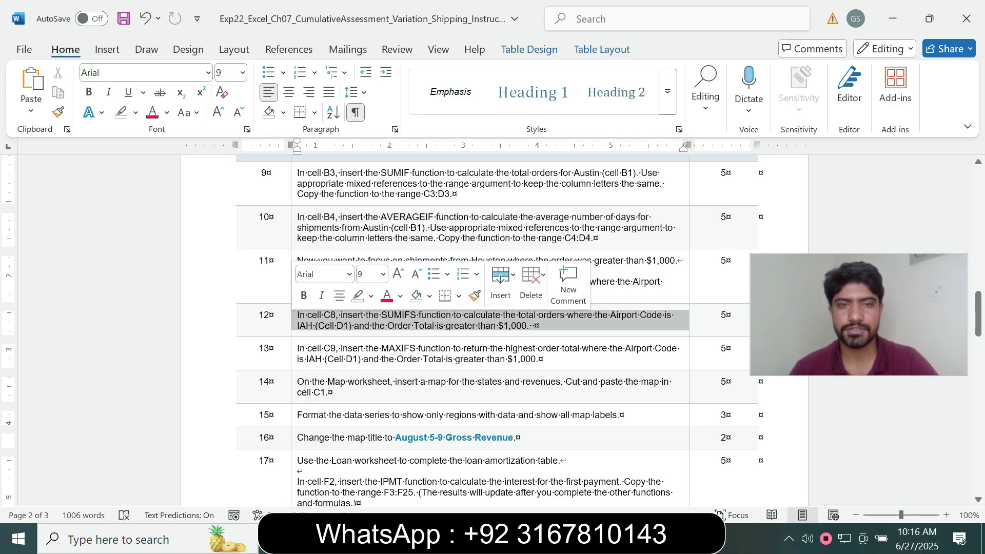
{"action": "left_click", "coordinate": [383, 275]}
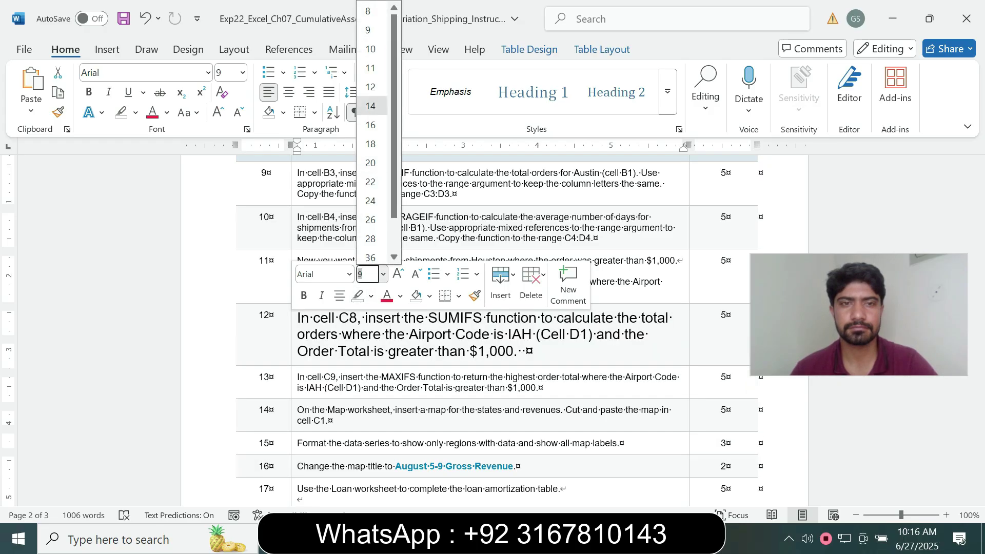
{"action": "left_click", "coordinate": [370, 106]}
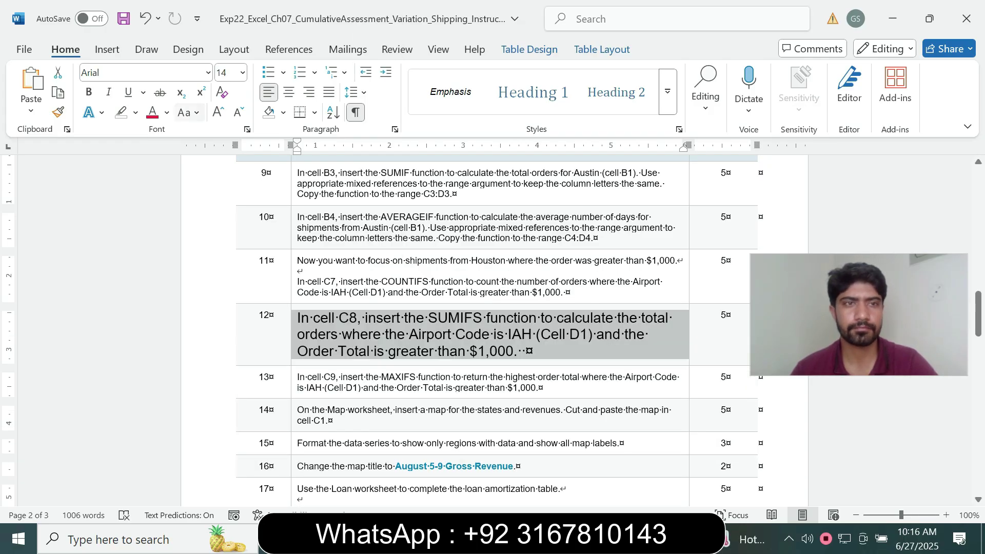
{"action": "left_click", "coordinate": [135, 113]}
{"action": "left_click", "coordinate": [170, 166]}
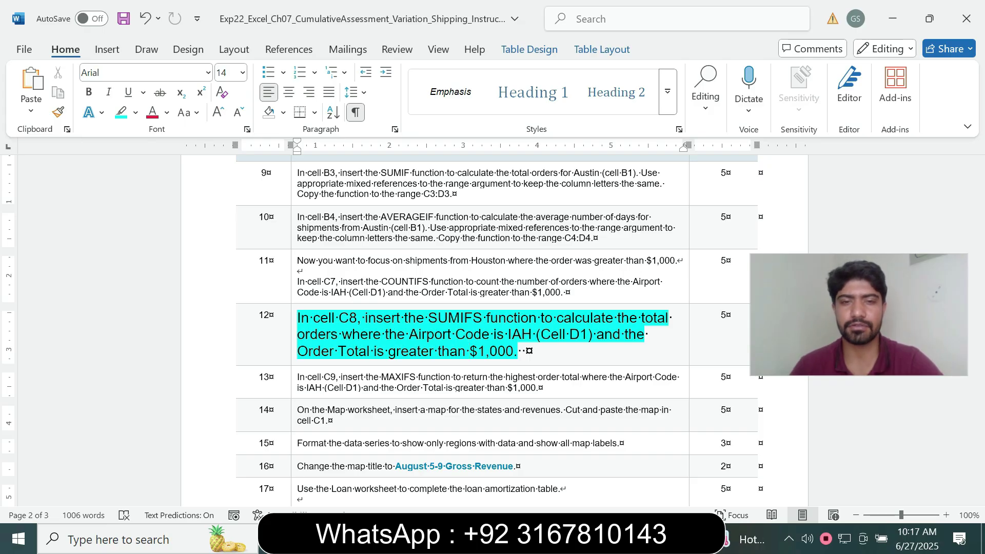
Switch to Excel, start a SUMIFS formula in cell C8 of the Stats worksheet and recheck the step 12 instruction in Word.
{"action": "key", "text": "alt+Tab"}
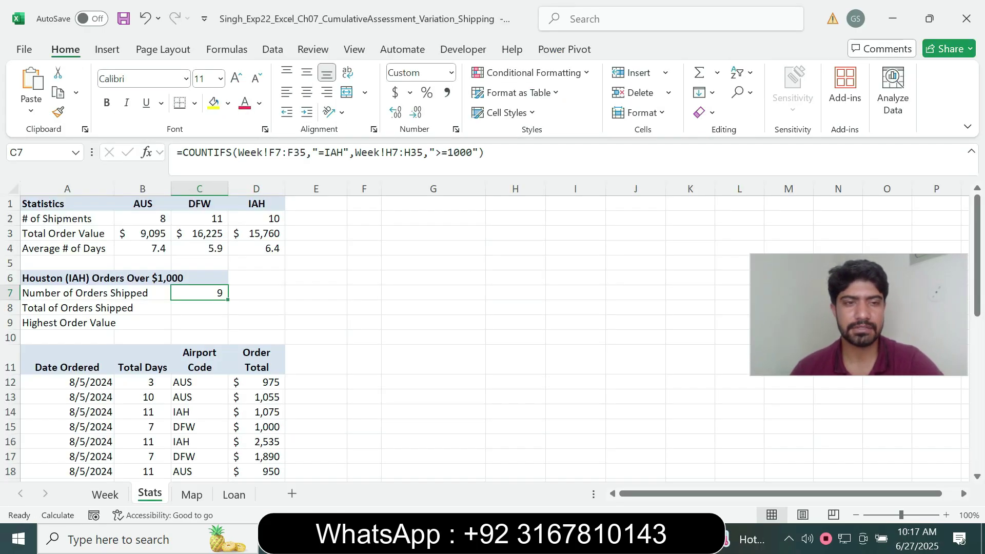
{"action": "left_click", "coordinate": [199, 308]}
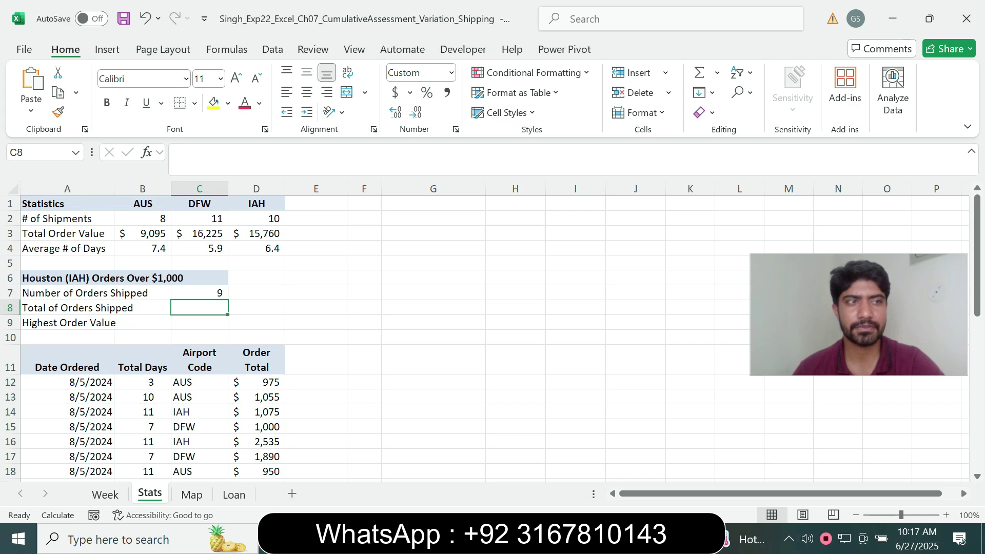
{"action": "type", "text": "="}
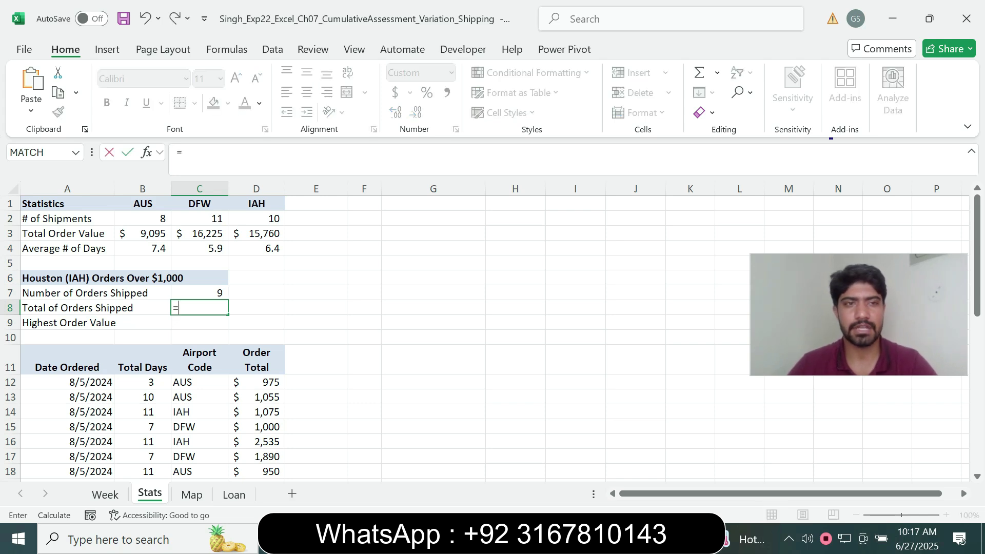
{"action": "type", "text": "sumif"}
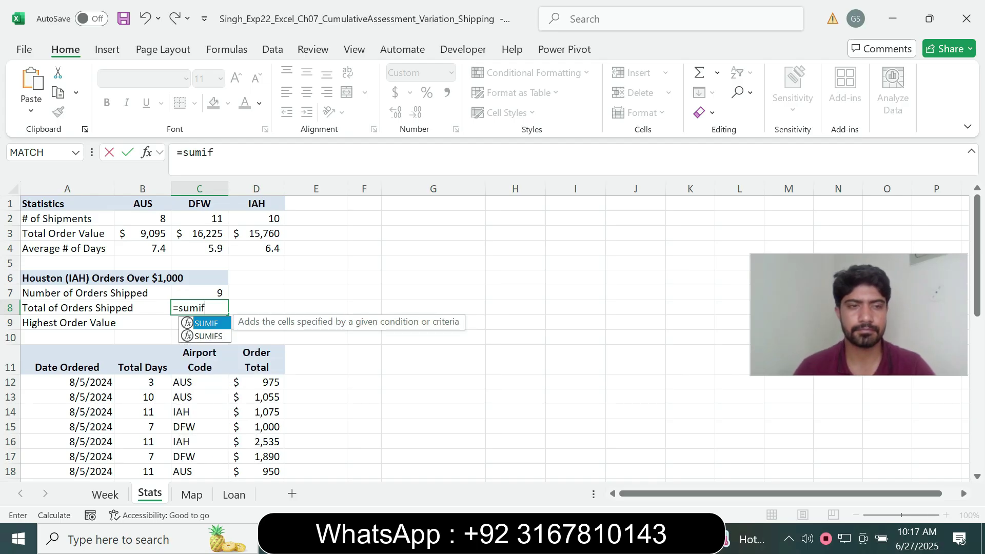
{"action": "key", "text": "Down"}
{"action": "key", "text": "Tab"}
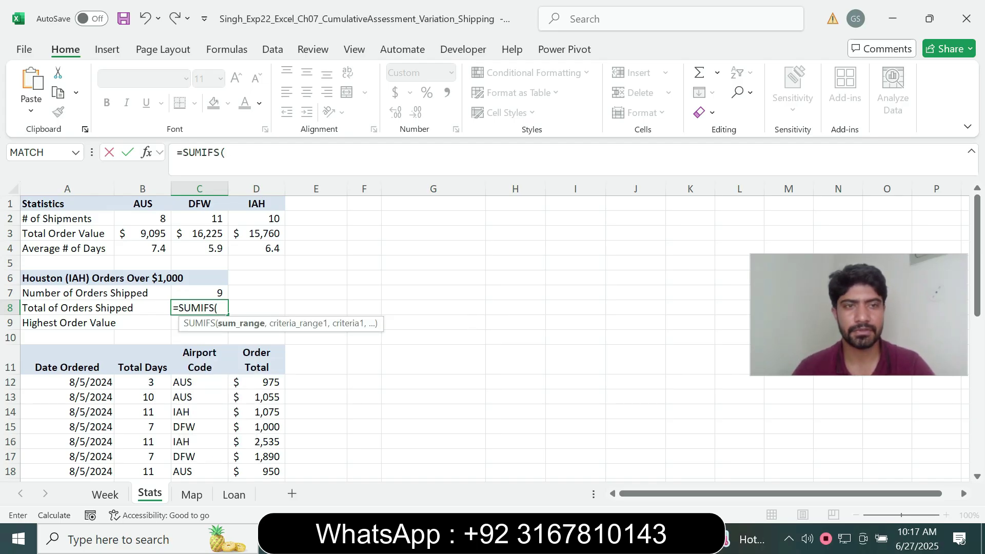
{"action": "left_click", "coordinate": [226, 153]}
{"action": "key", "text": "alt+Tab"}
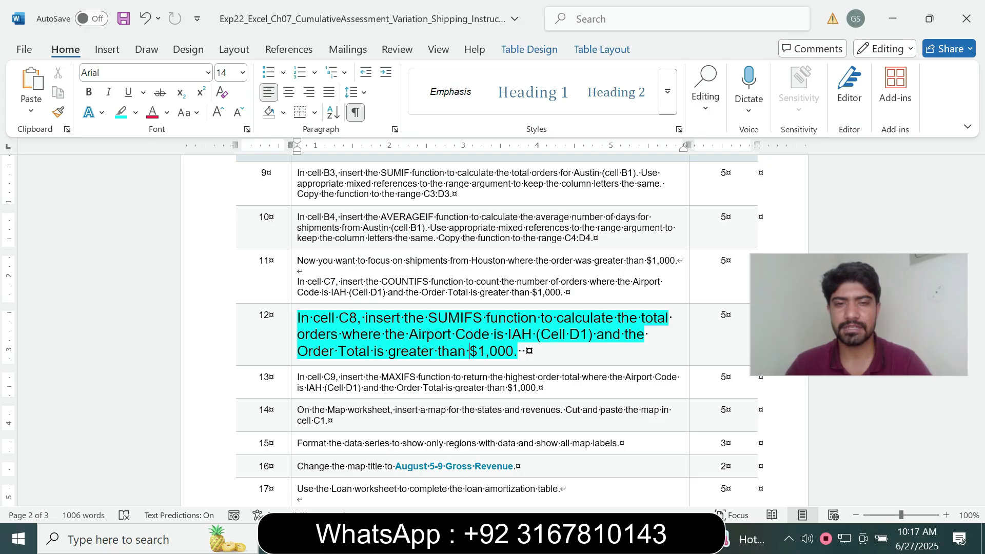
{"action": "key", "text": "alt+Tab"}
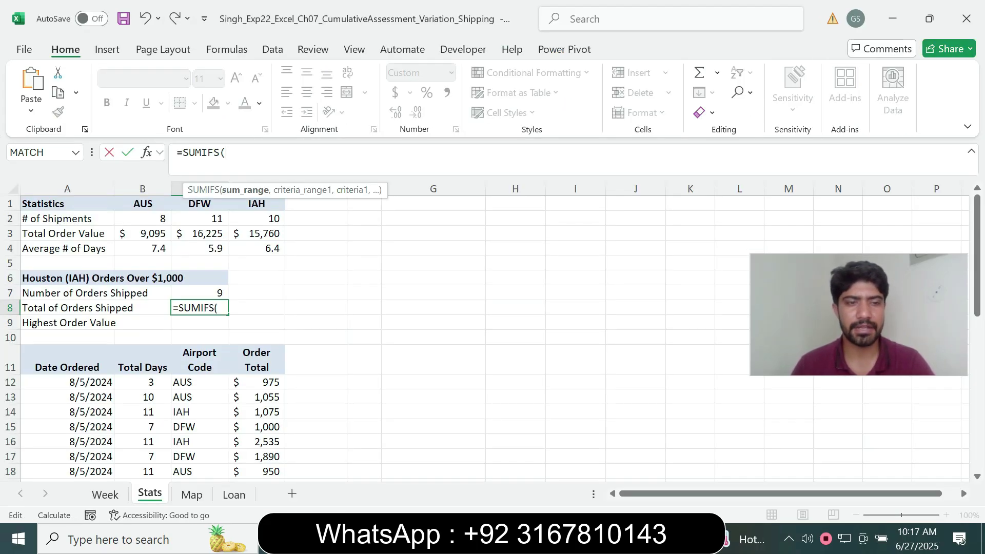
Enter the order totals Week!H7:H35 as the SUMIFS sum range.
{"action": "left_click", "coordinate": [106, 494]}
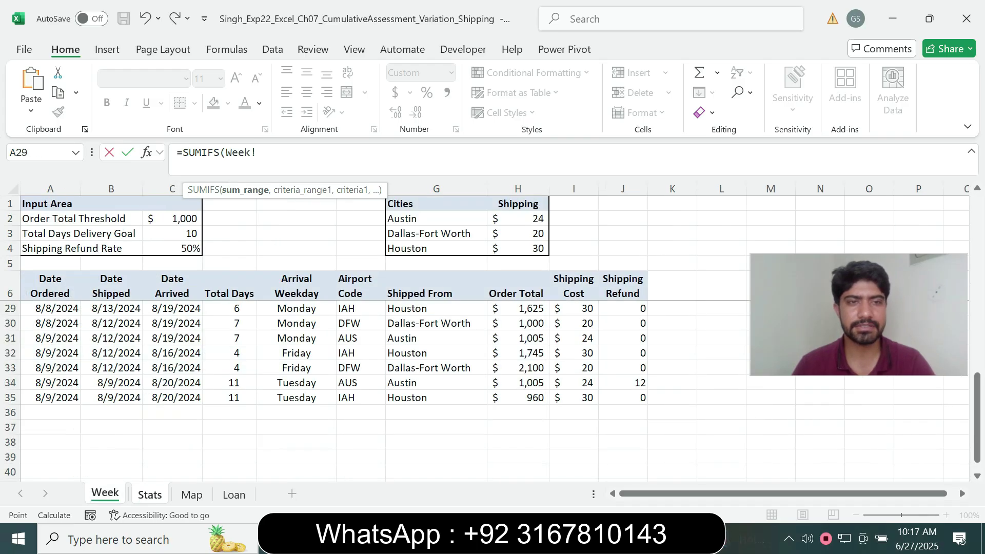
{"action": "left_click_drag", "start_coordinate": [978, 418], "coordinate": [978, 239]}
{"action": "left_click_drag", "start_coordinate": [518, 309], "coordinate": [533, 444]}
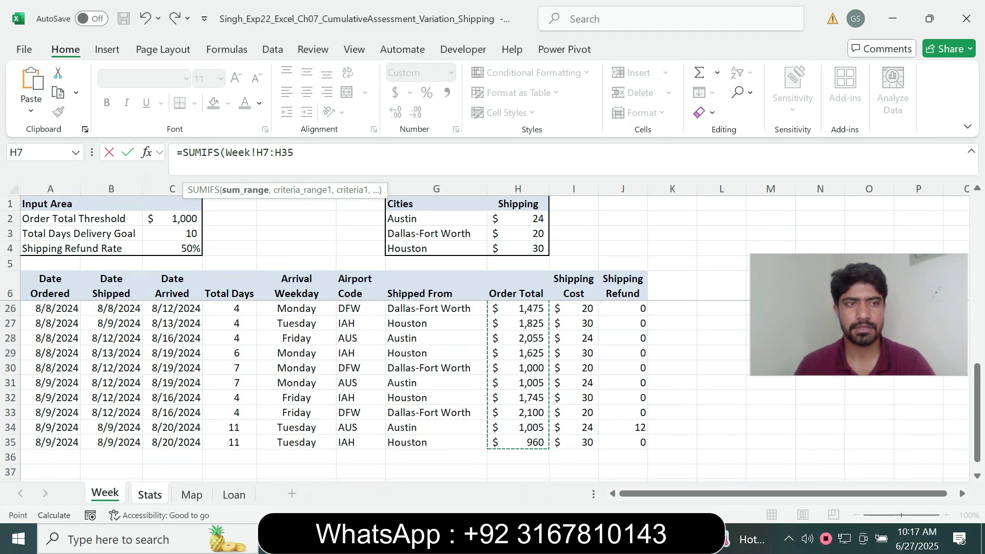
{"action": "type", "text": ","}
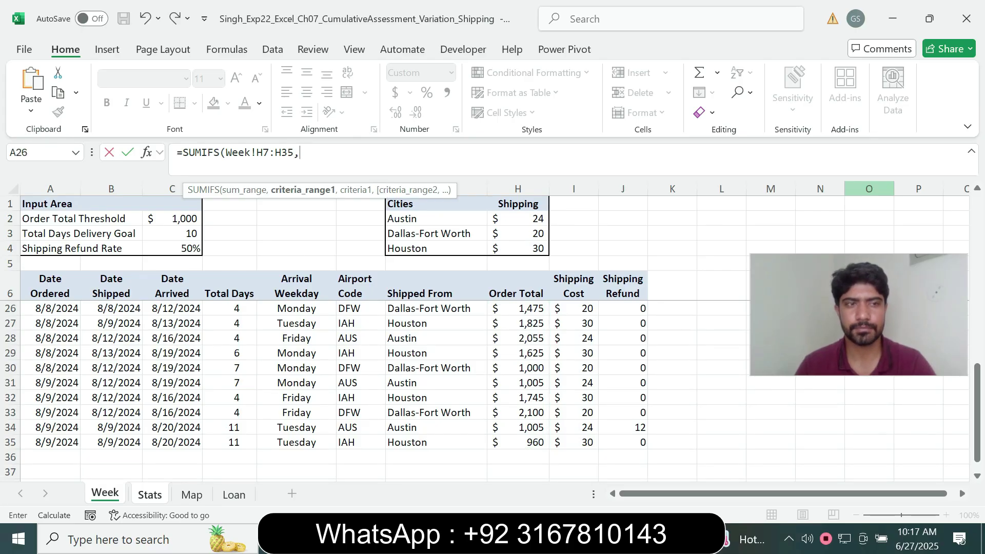
Add the airport codes Week!F7:F35 as the first SUMIFS criteria range with "=IAH" as its criterion.
{"action": "scroll", "coordinate": [333, 390], "scroll_direction": "up", "scroll_amount": 6}
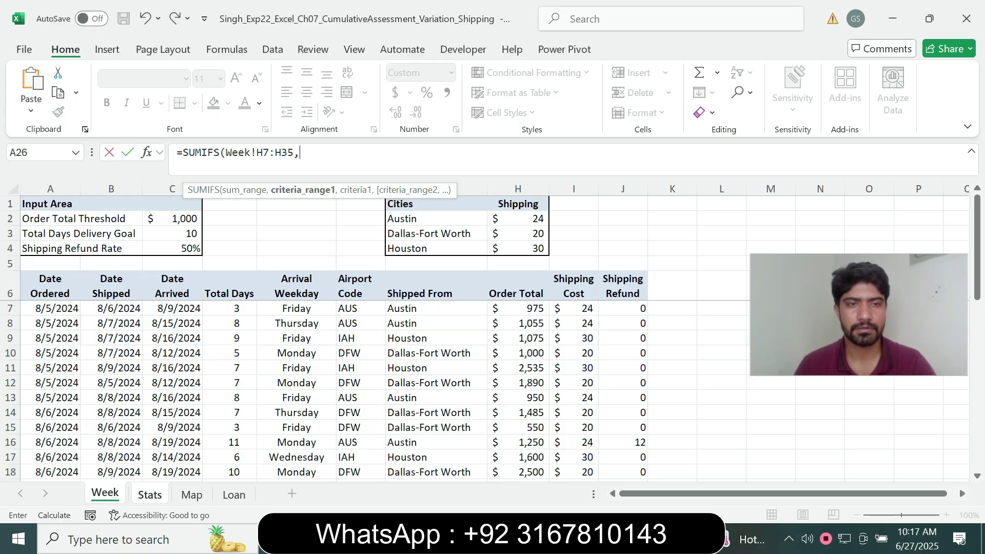
{"action": "left_click", "coordinate": [297, 308]}
{"action": "left_click_drag", "start_coordinate": [359, 308], "coordinate": [359, 457]}
{"action": "type", "text": ",\"="}
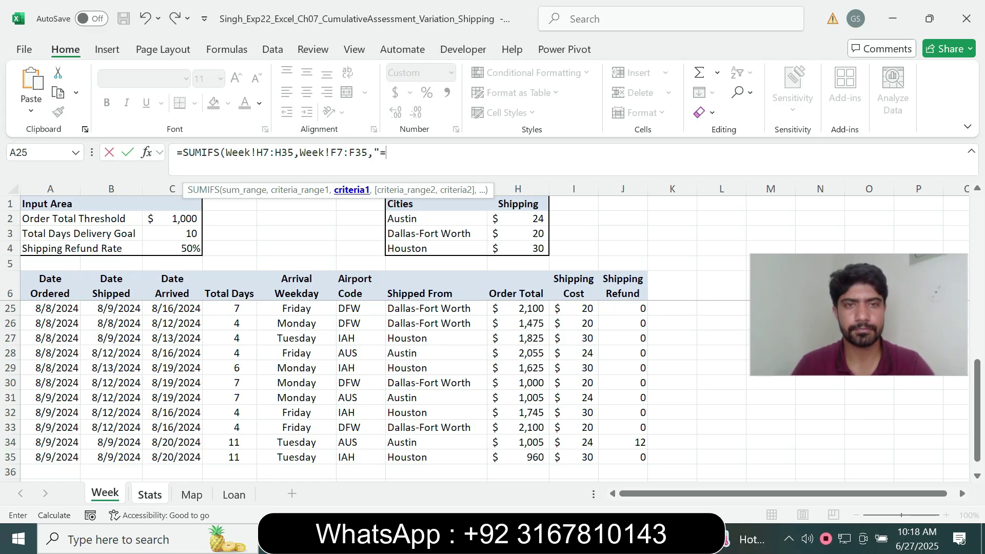
{"action": "type", "text": "IAH"}
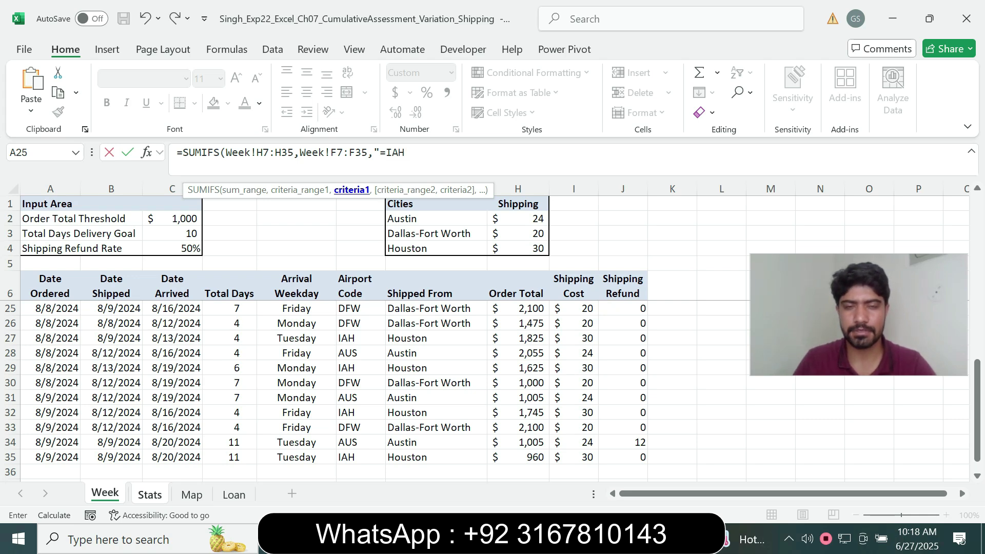
{"action": "type", "text": "\","}
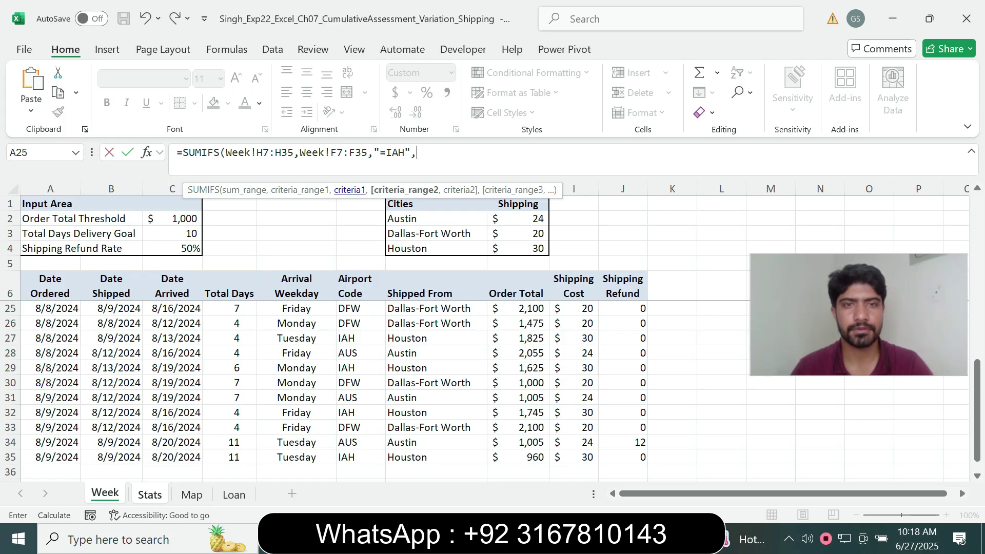
Add the order totals Week!H7:H35 as the second SUMIFS criteria range.
{"action": "type", "text": "Week!"}
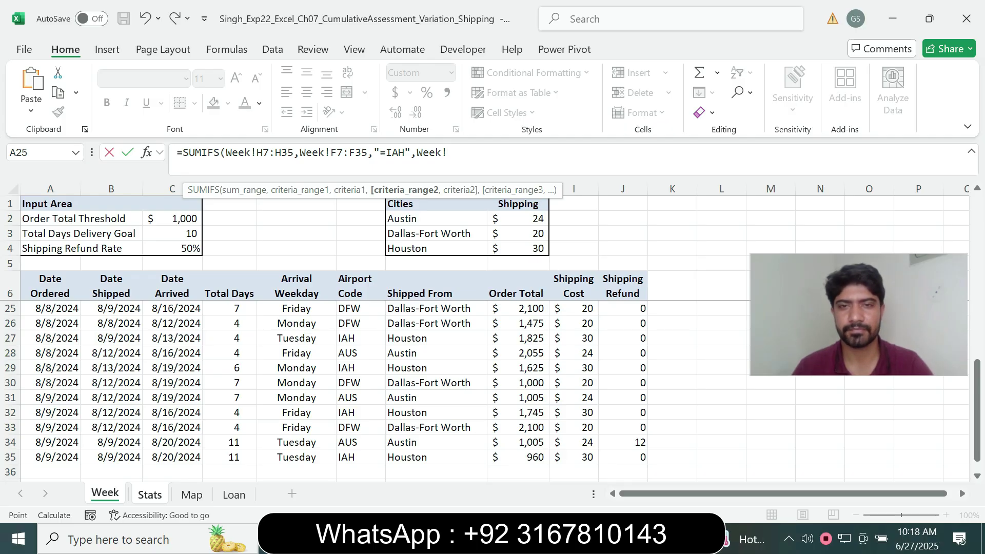
{"action": "left_click_drag", "start_coordinate": [977, 406], "coordinate": [978, 242]}
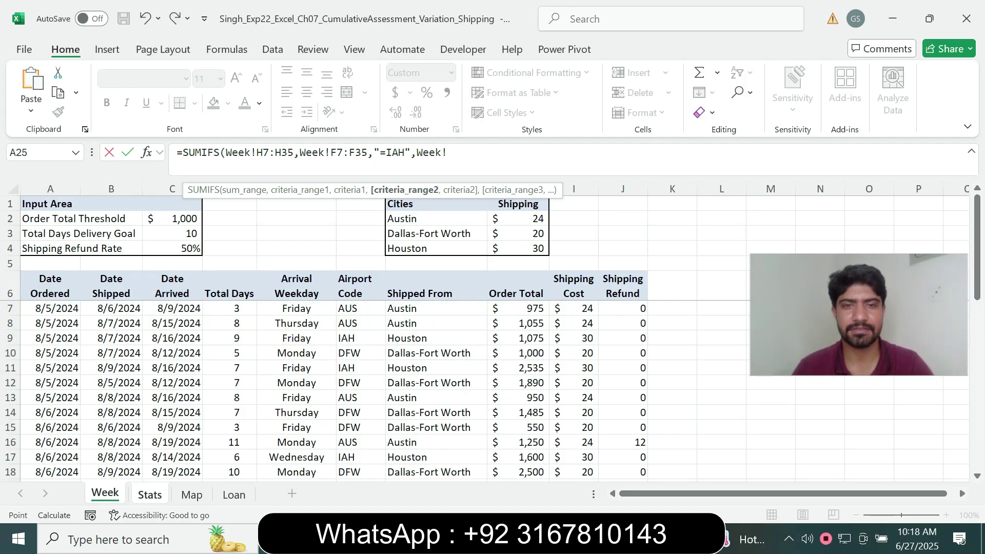
{"action": "left_click", "coordinate": [360, 308]}
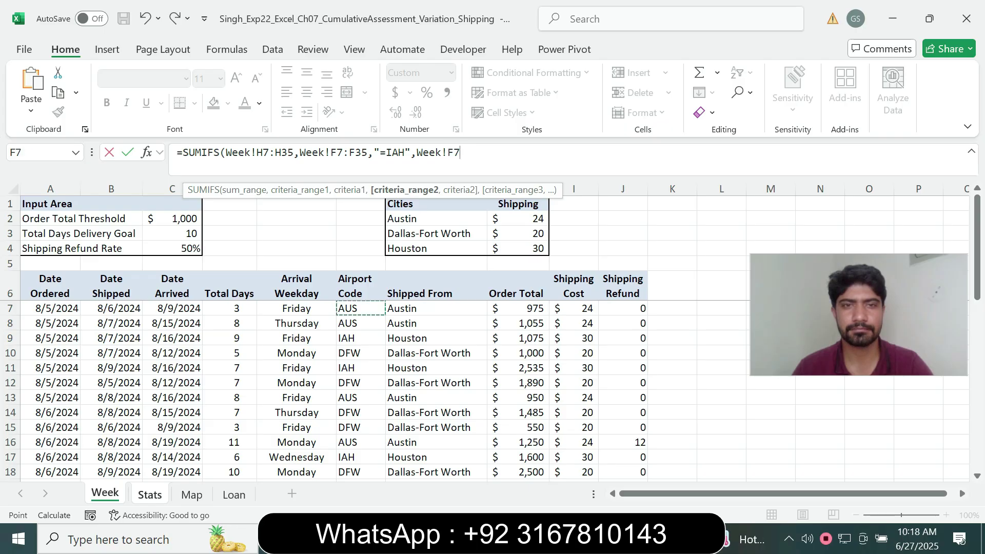
{"action": "left_click", "coordinate": [230, 308]}
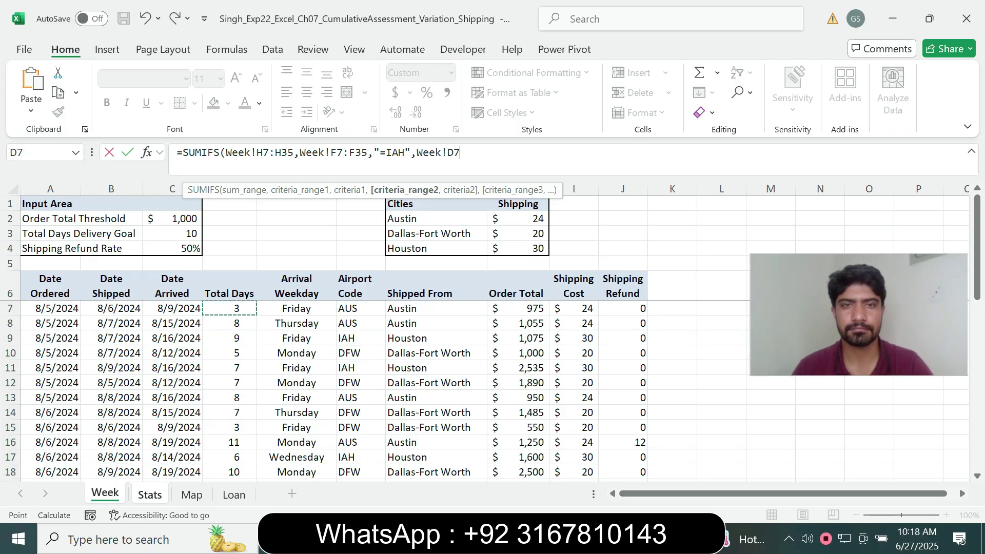
{"action": "left_click", "coordinate": [436, 309]}
{"action": "left_click", "coordinate": [519, 309]}
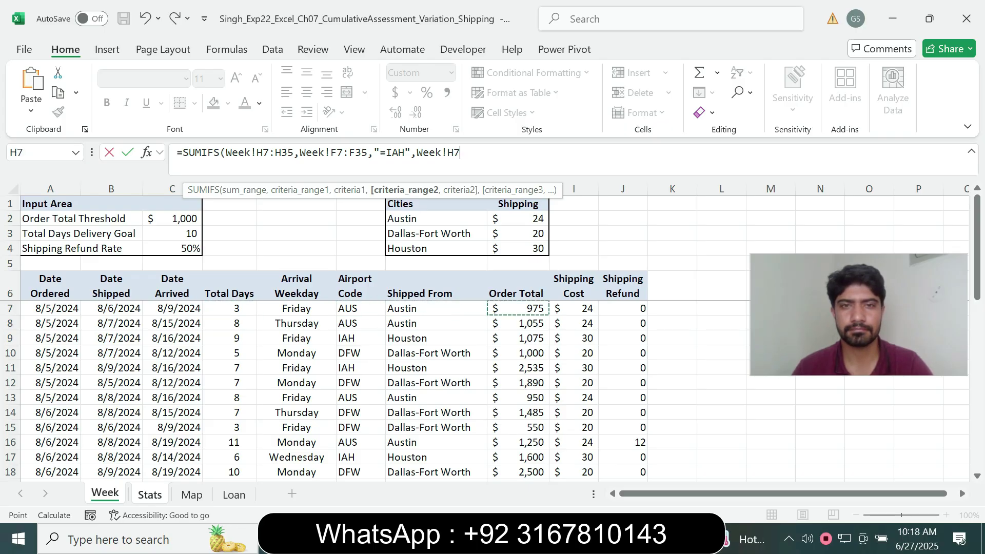
{"action": "left_click_drag", "start_coordinate": [519, 309], "coordinate": [546, 462]}
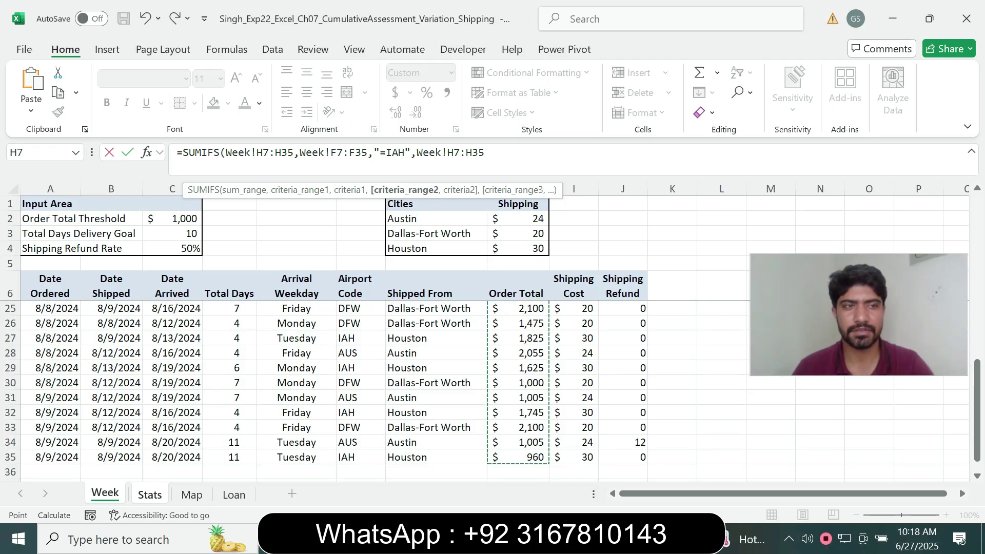
Complete the C8 formula with ">1000" as the order total criterion and review the entered formula.
{"action": "type", "text": ",\">1000"}
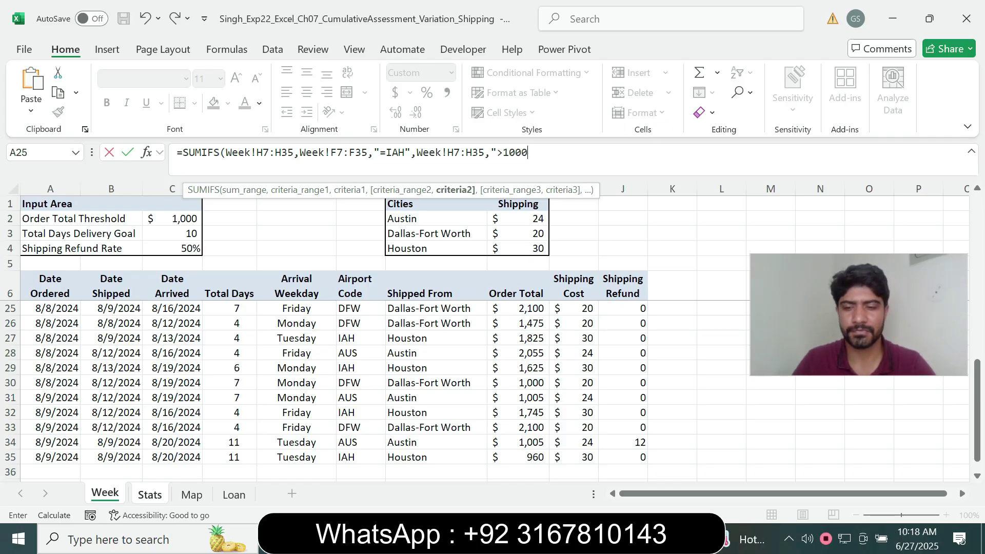
{"action": "type", "text": ")"}
{"action": "key", "text": "Return"}
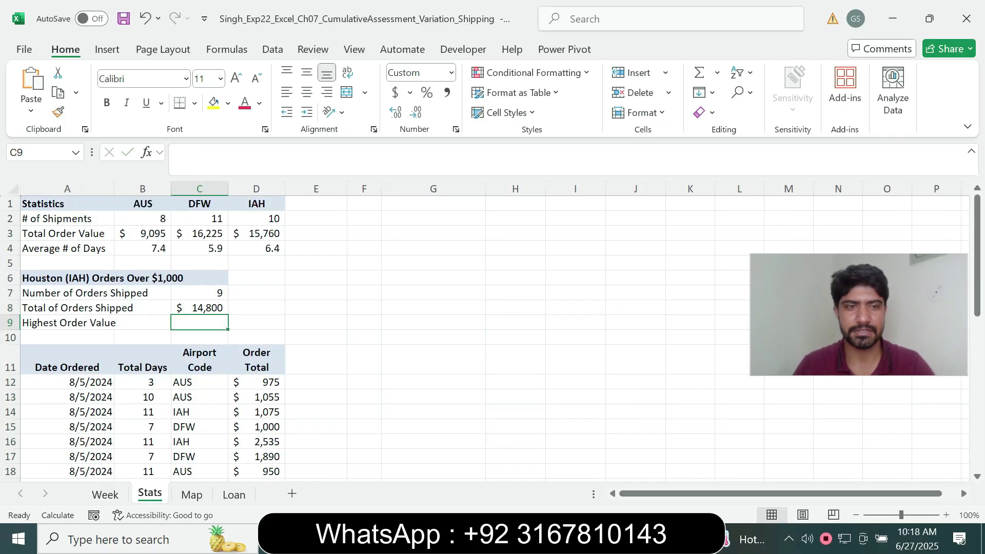
{"action": "key", "text": "Up"}
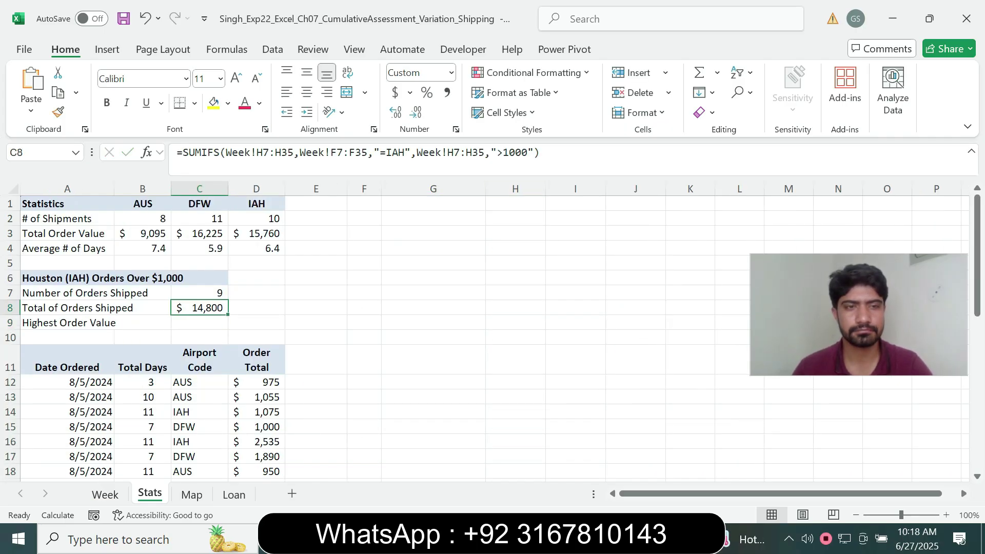
Return to the Word instructions, set the step 12 text back to 9 pt and clear its highlight.
{"action": "key", "text": "alt+Tab"}
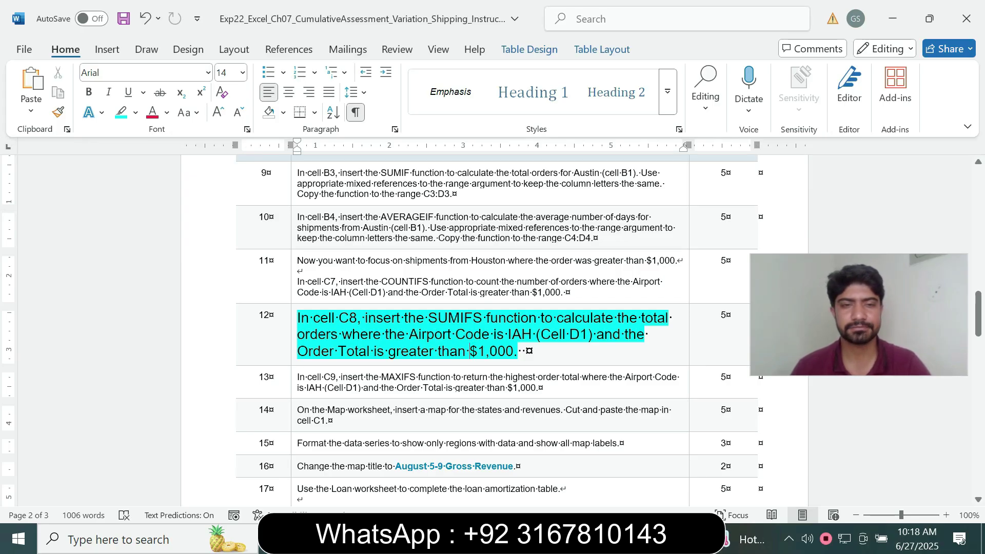
{"action": "left_click", "coordinate": [294, 353]}
{"action": "left_click", "coordinate": [385, 310]}
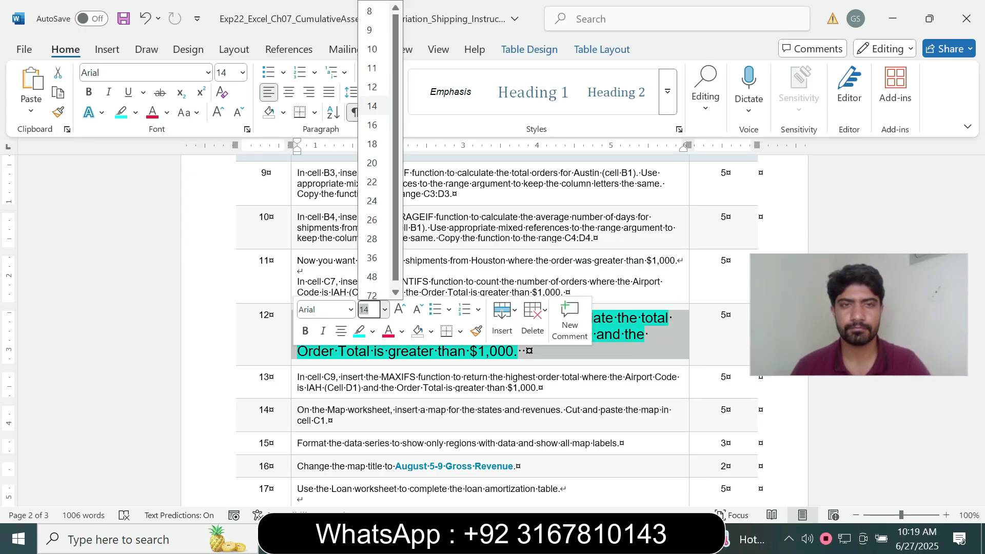
{"action": "left_click", "coordinate": [369, 31]}
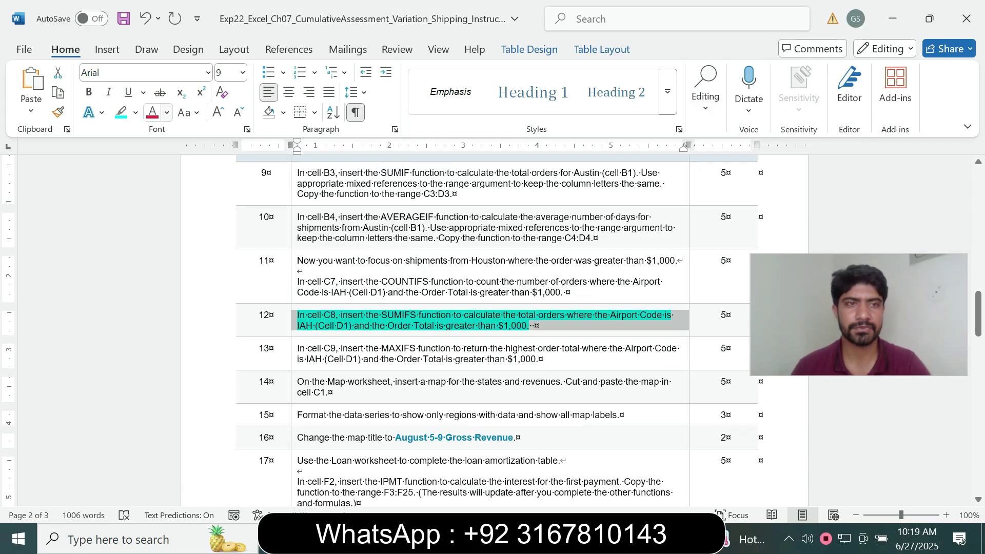
{"action": "left_click", "coordinate": [135, 113]}
{"action": "left_click", "coordinate": [157, 236]}
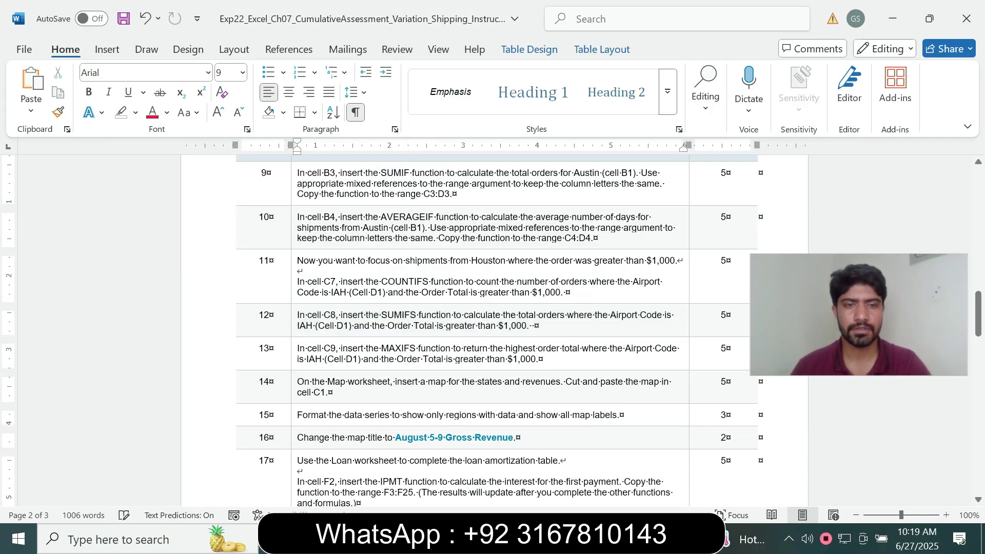
Look through the remaining instructions from step 13 to step 23.
{"action": "left_click_drag", "start_coordinate": [297, 349], "coordinate": [359, 482]}
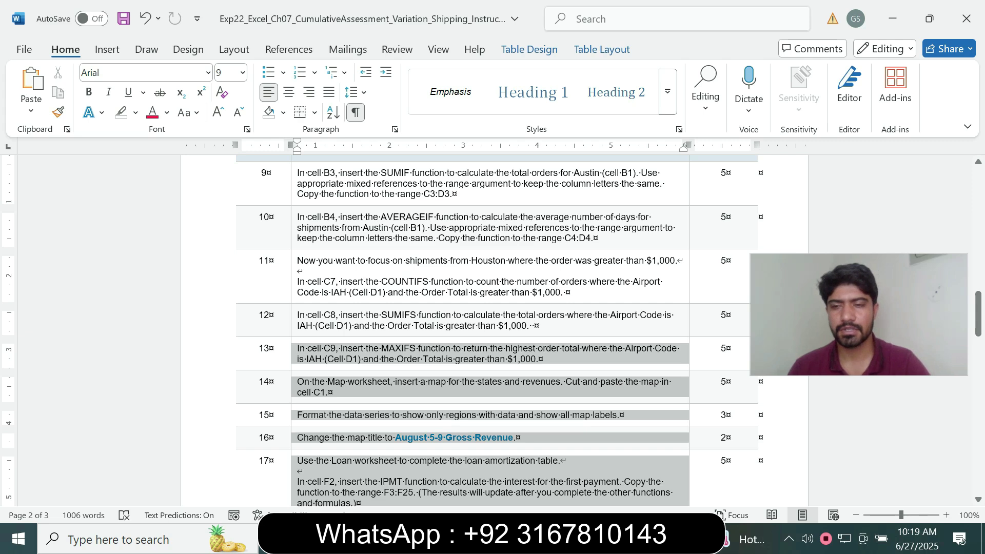
{"action": "scroll", "coordinate": [493, 329], "scroll_direction": "down", "scroll_amount": 10}
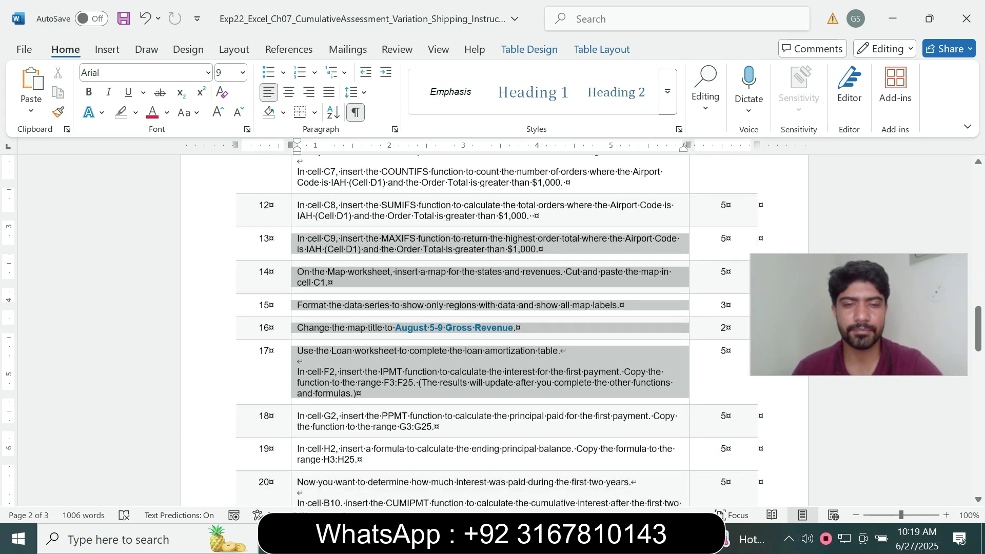
{"action": "scroll", "coordinate": [492, 328], "scroll_direction": "down", "scroll_amount": 3}
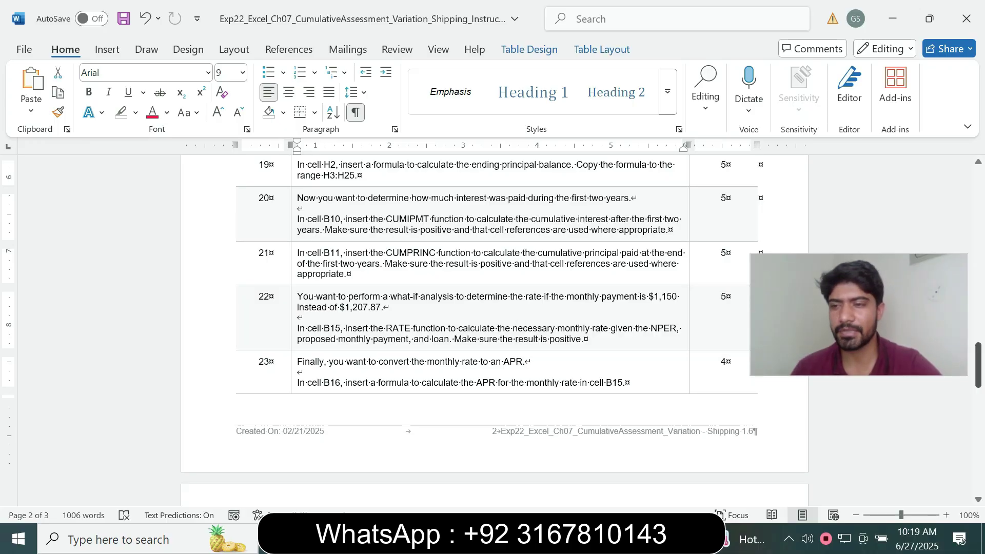
{"action": "left_click_drag", "start_coordinate": [979, 364], "coordinate": [979, 329]}
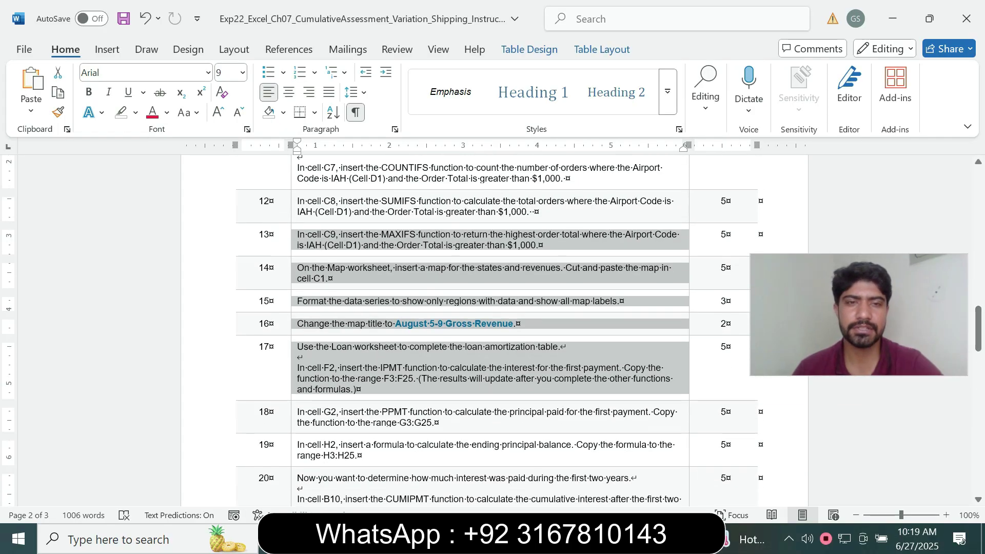
Highlight the text of instruction steps 13 to 24 in turquoise and look back over the whole instruction document.
{"action": "left_click", "coordinate": [353, 245]}
{"action": "left_click_drag", "start_coordinate": [353, 245], "coordinate": [360, 505]}
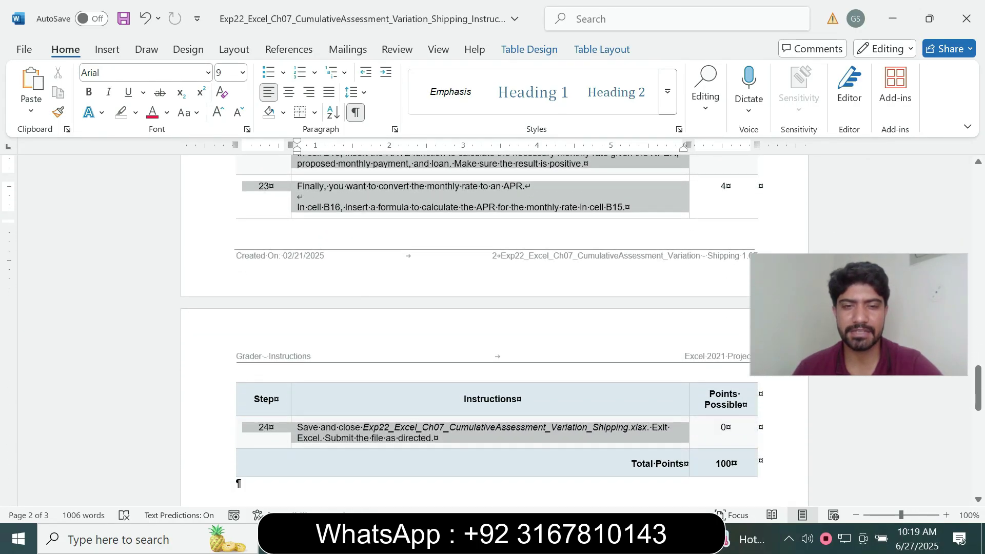
{"action": "left_click_drag", "start_coordinate": [464, 436], "coordinate": [468, 433]}
{"action": "left_click", "coordinate": [552, 395]}
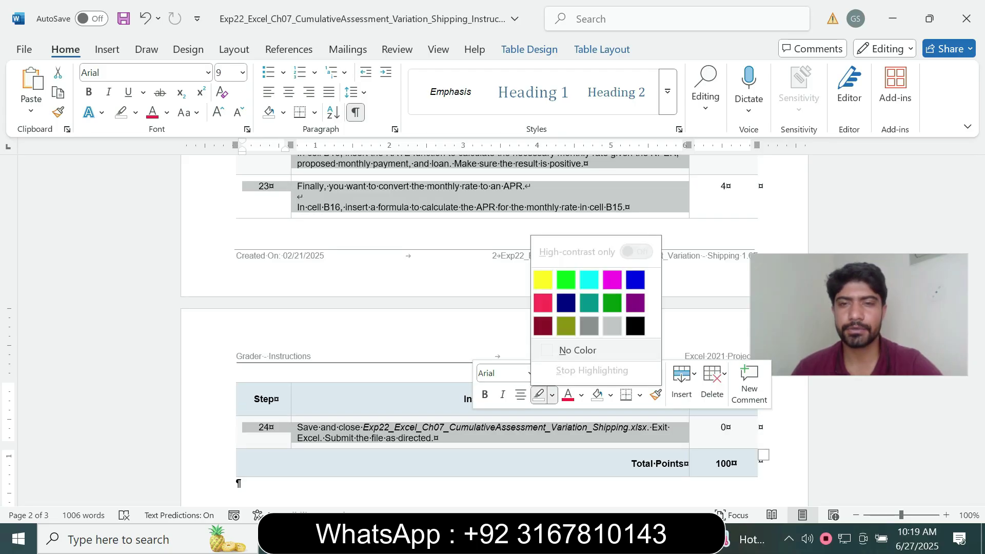
{"action": "left_click", "coordinate": [612, 279]}
{"action": "left_click_drag", "start_coordinate": [978, 388], "coordinate": [978, 339]}
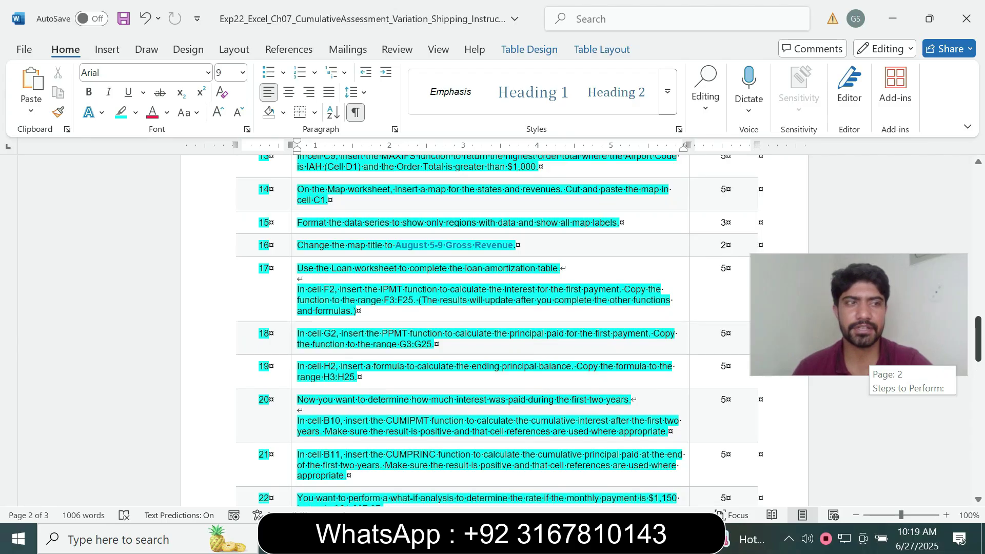
{"action": "left_click_drag", "start_coordinate": [978, 339], "coordinate": [978, 191]}
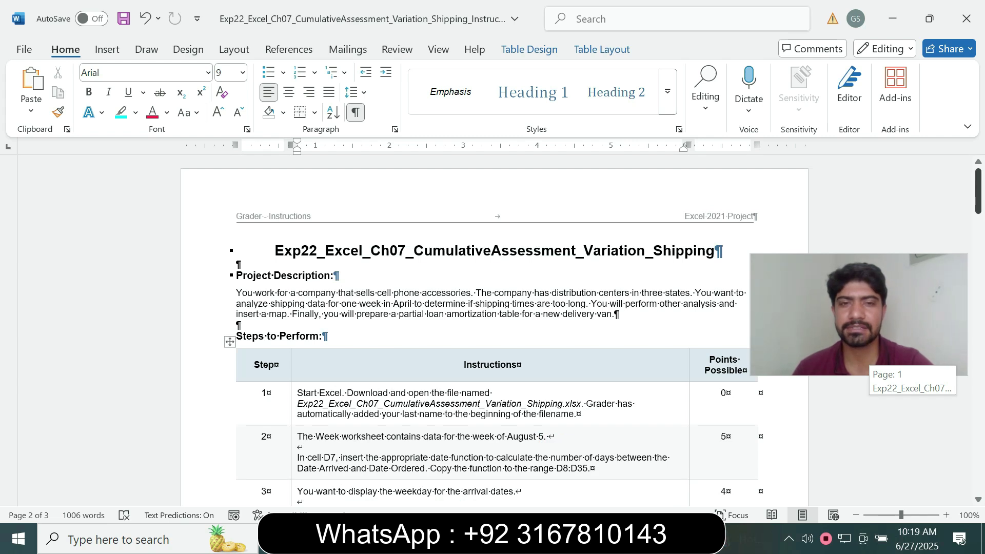
{"action": "left_click_drag", "start_coordinate": [979, 191], "coordinate": [978, 389]}
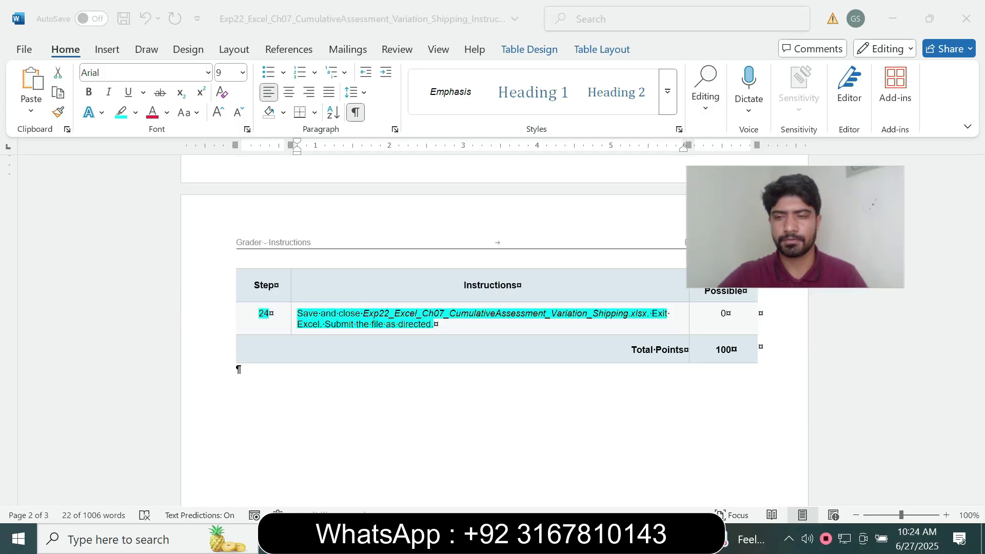
Switch to the Excel workbook and review the completed Loan, Map, Stats and Week worksheets, ending with the first Week data rows.
{"action": "key", "text": "alt+Tab"}
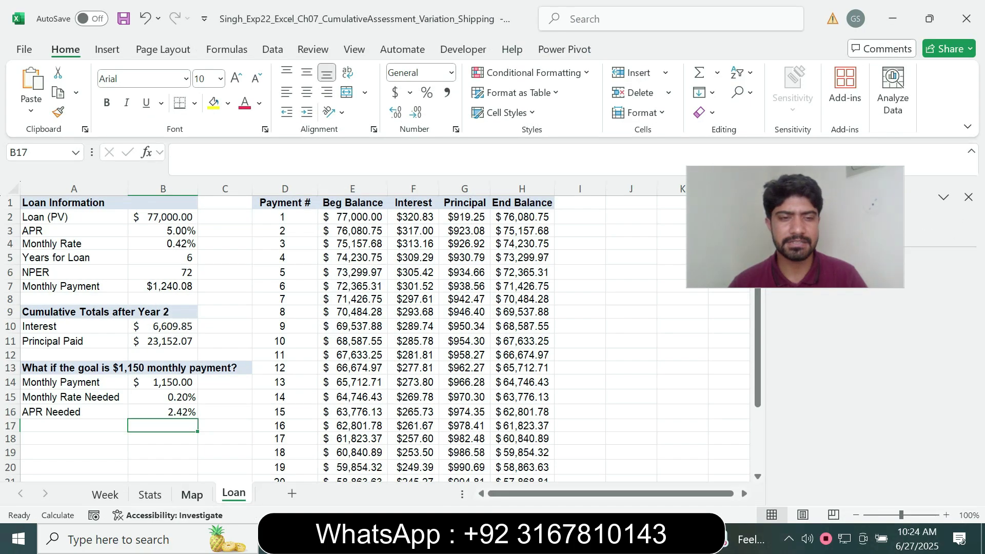
{"action": "key", "text": "ctrl+Page_Up"}
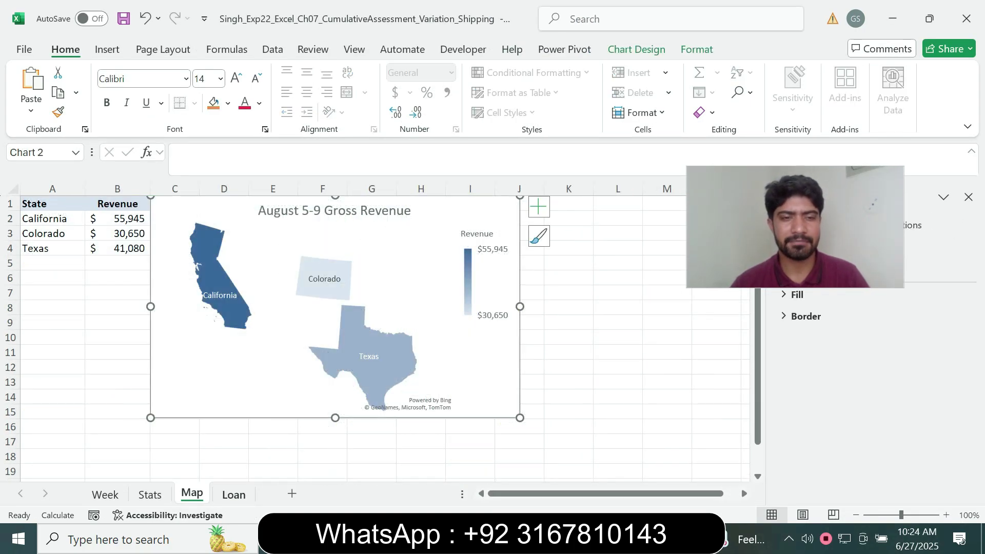
{"action": "key", "text": "ctrl+Page_Down"}
{"action": "key", "text": "ctrl+Page_Up"}
{"action": "key", "text": "ctrl+Page_Up"}
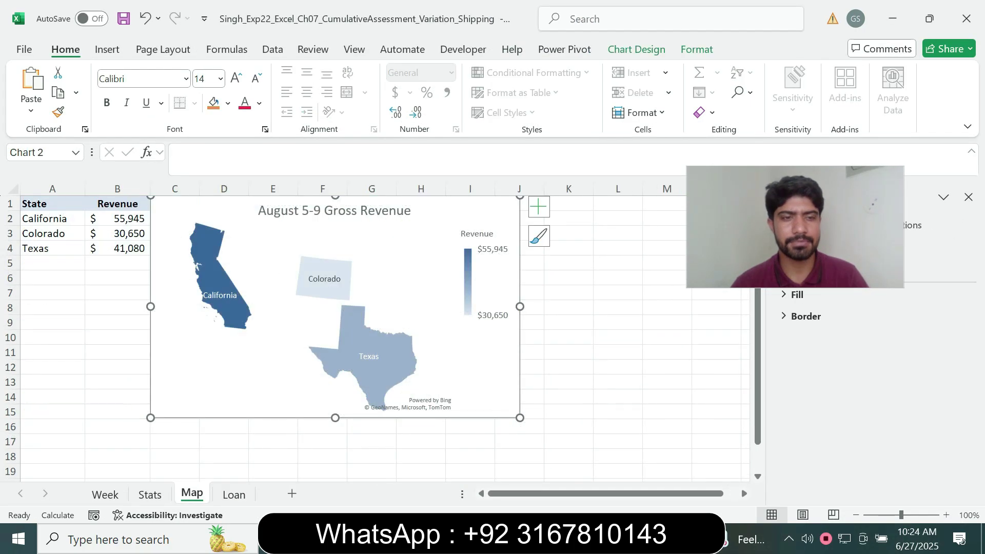
{"action": "key", "text": "ctrl+Page_Up"}
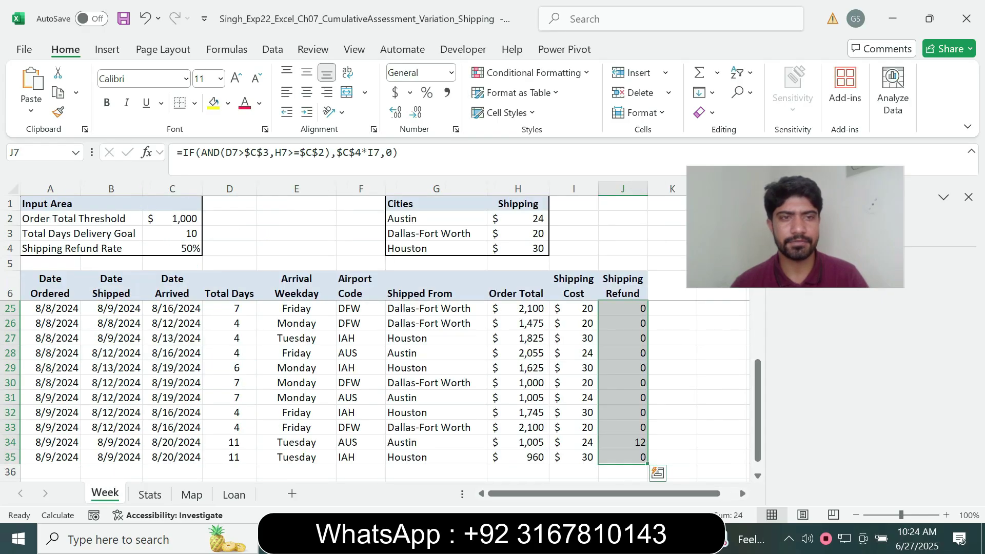
{"action": "left_click_drag", "start_coordinate": [758, 411], "coordinate": [758, 246]}
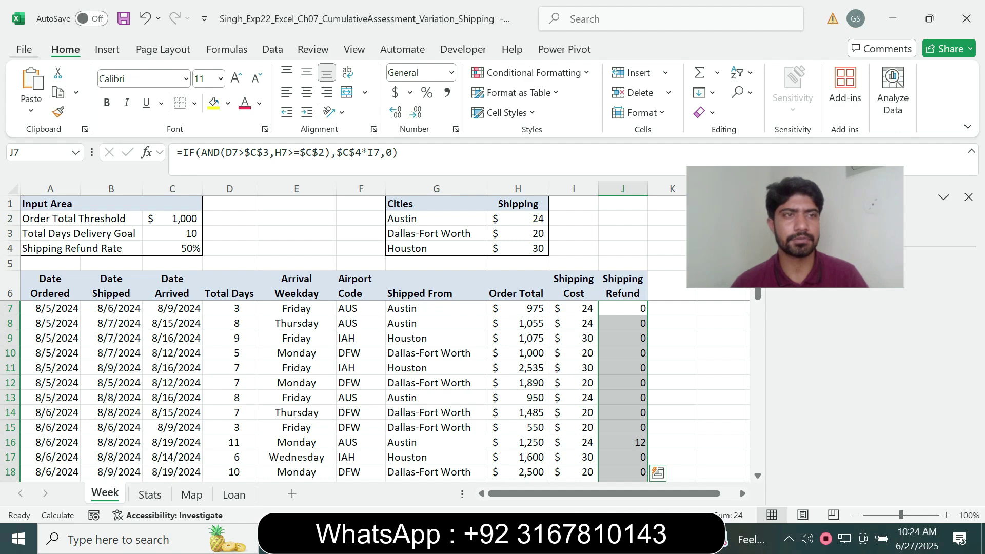
Save a copy of the workbook as an Excel Workbook in the All Solution folder on New Volume (D:).
{"action": "left_click", "coordinate": [24, 50]}
{"action": "left_click", "coordinate": [49, 288]}
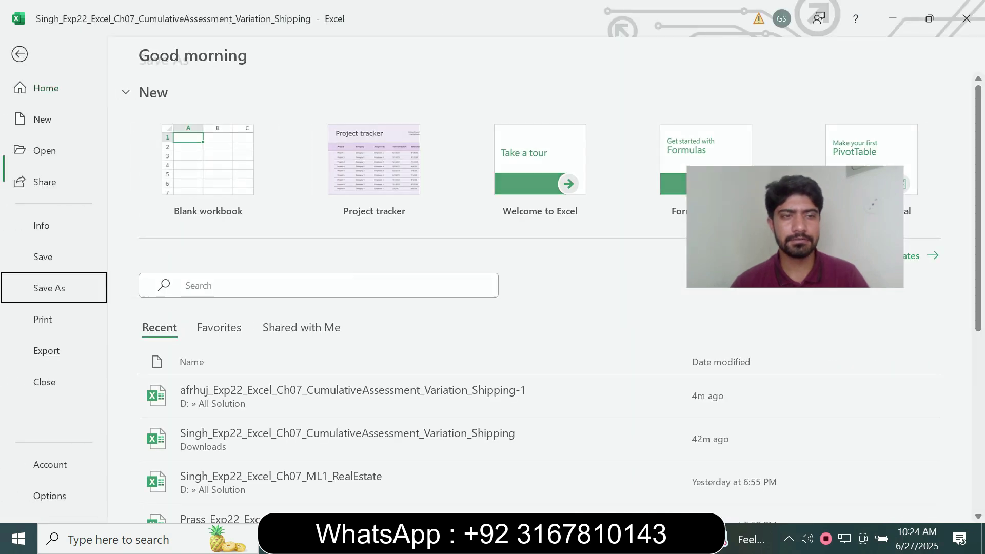
{"action": "left_click", "coordinate": [198, 430]}
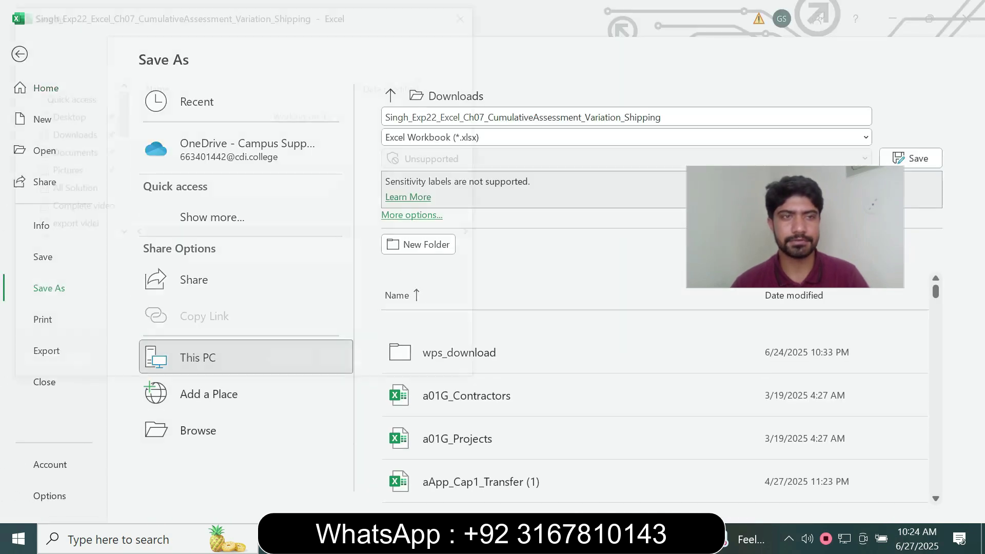
{"action": "left_click", "coordinate": [71, 195]}
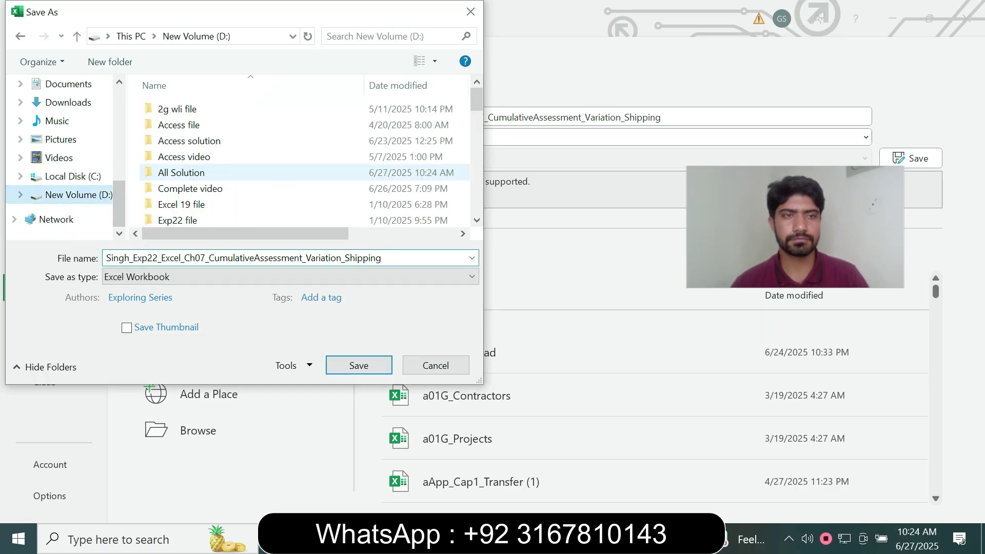
{"action": "left_click", "coordinate": [181, 173]}
{"action": "double_click", "coordinate": [181, 173]}
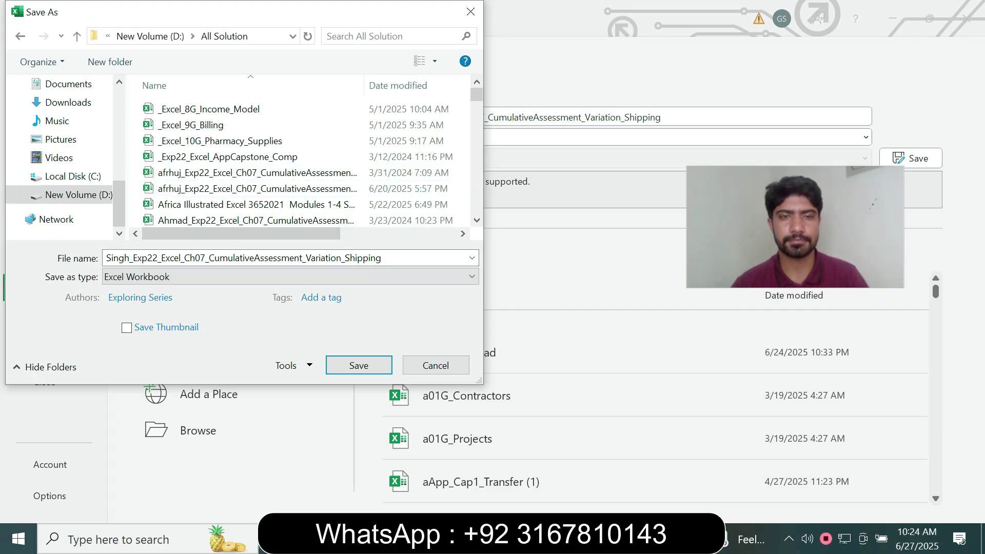
{"action": "left_click", "coordinate": [359, 365]}
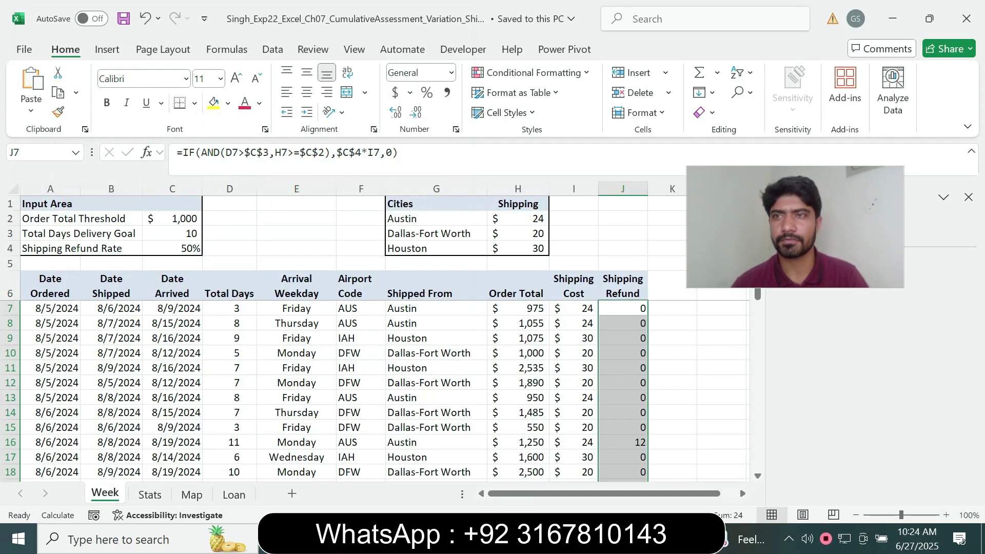